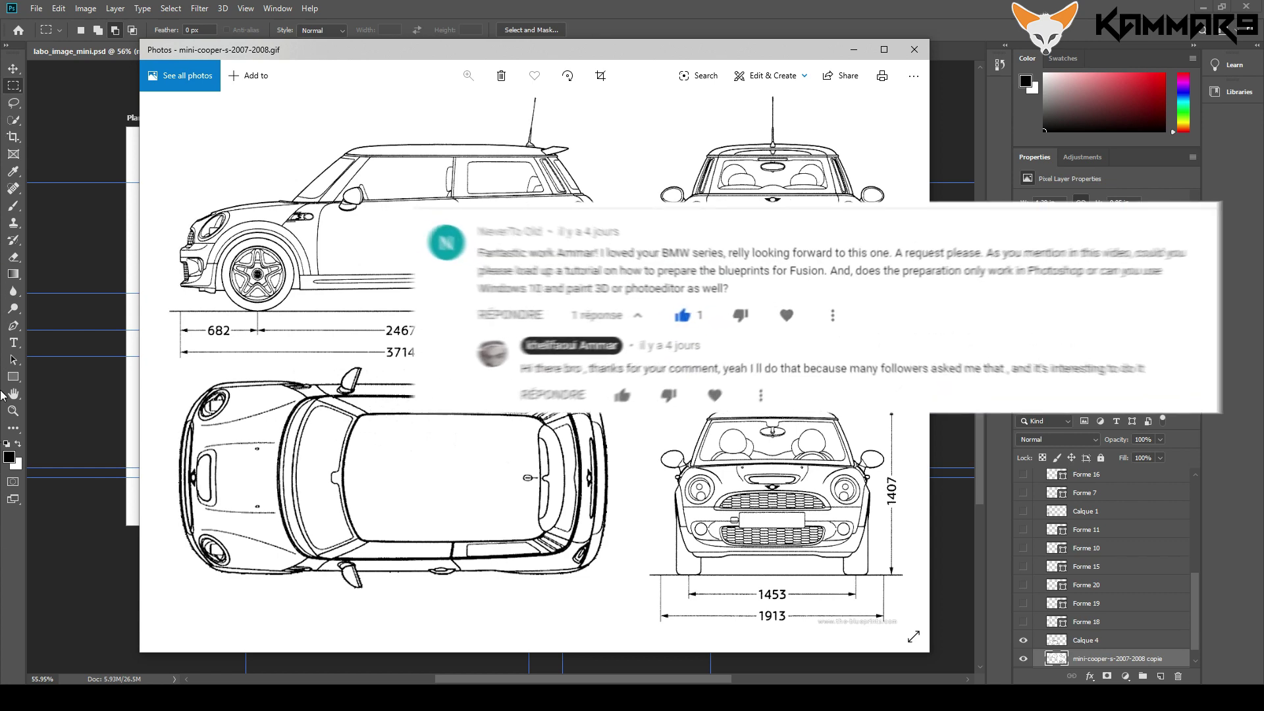
Step: Close the blueprint photo and create a new document from the Web Large preset, 1920 x 1080 px at 72 ppi
left_click(920, 50)
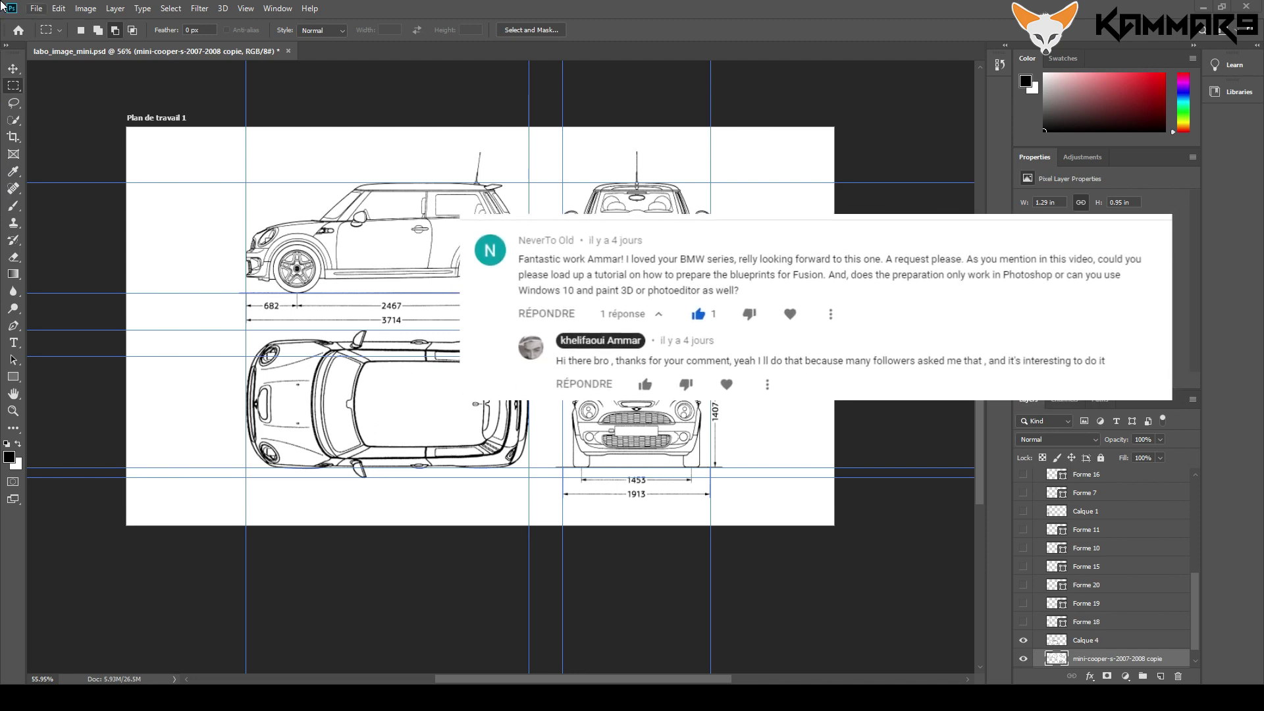
key("alt+f")
left_click(41, 23)
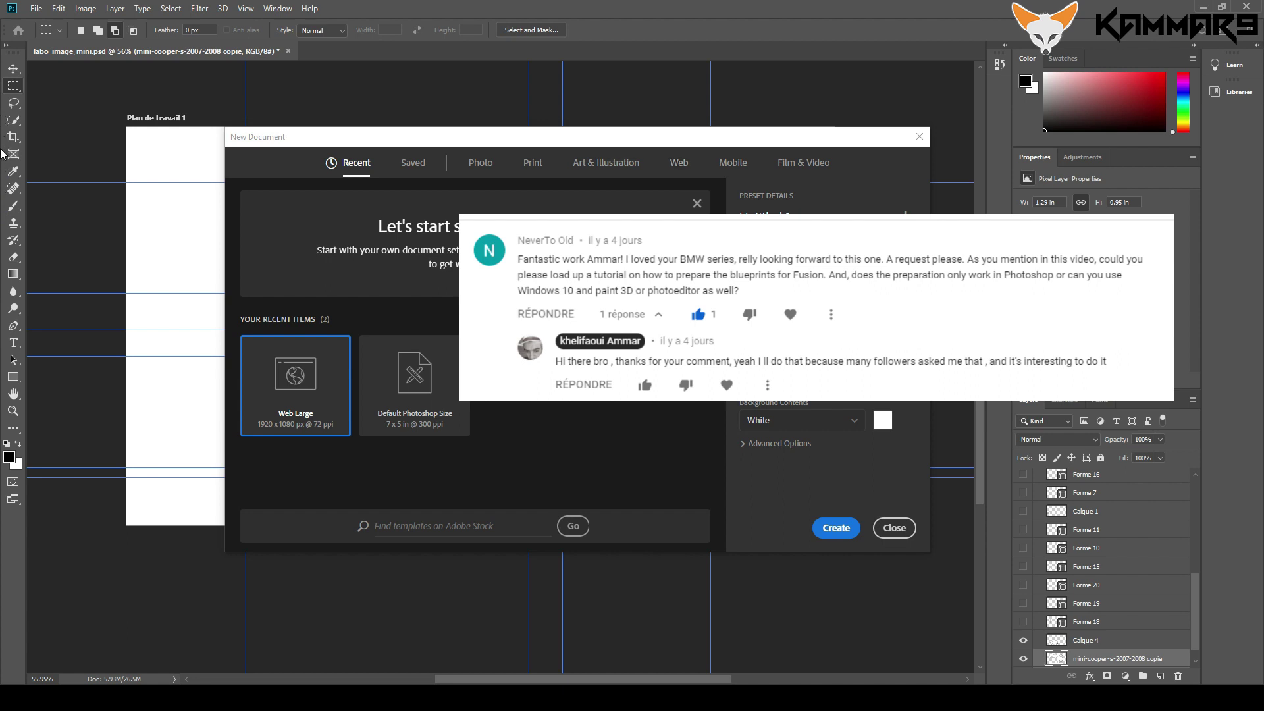
left_click(679, 163)
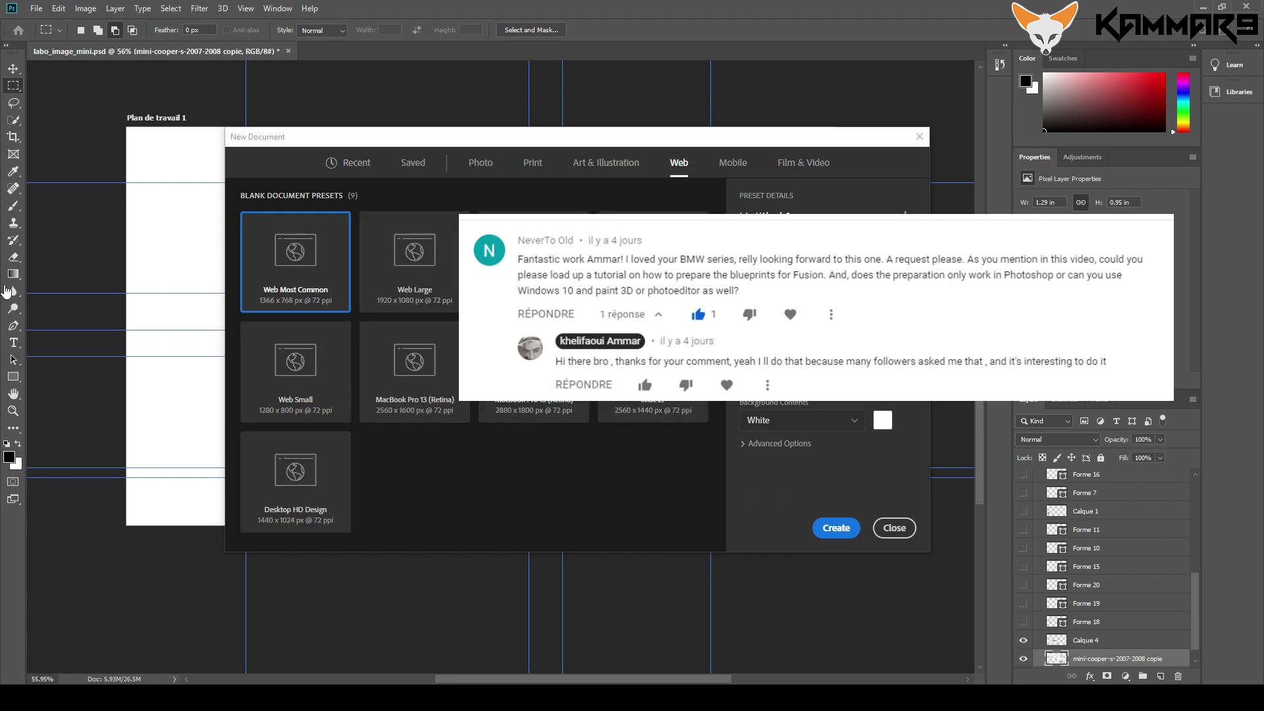
left_click(405, 251)
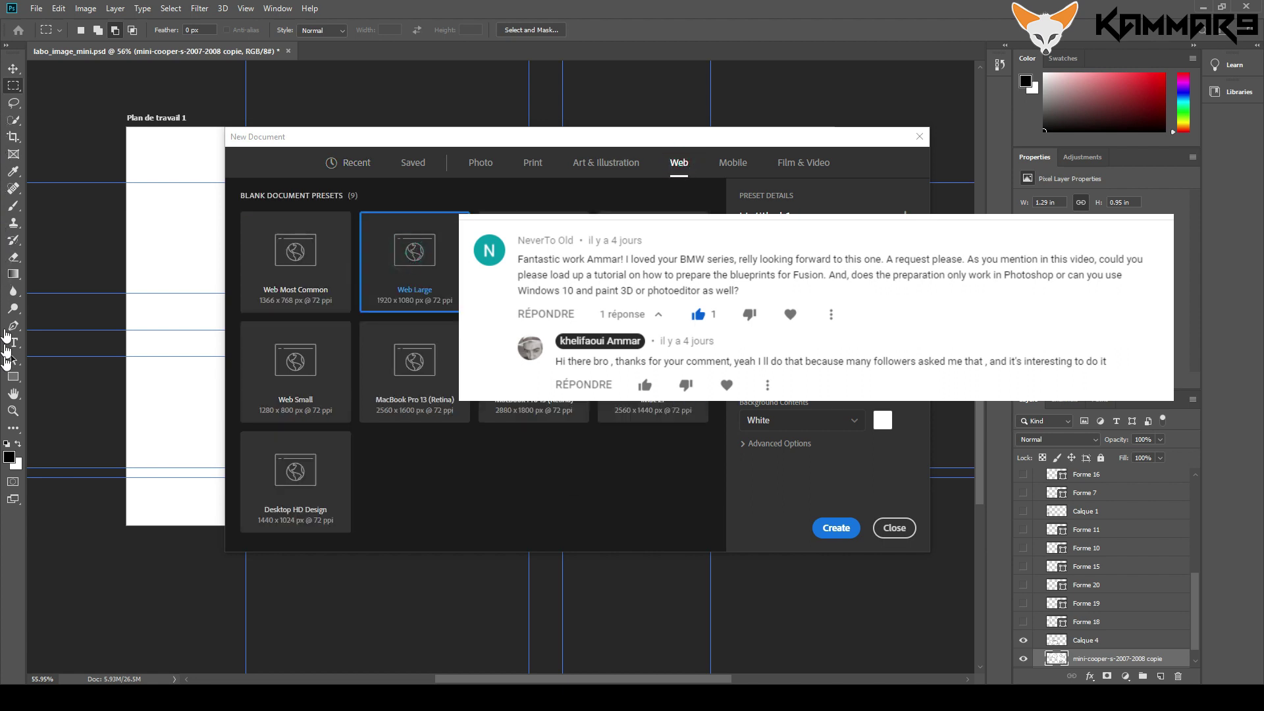
left_click(835, 527)
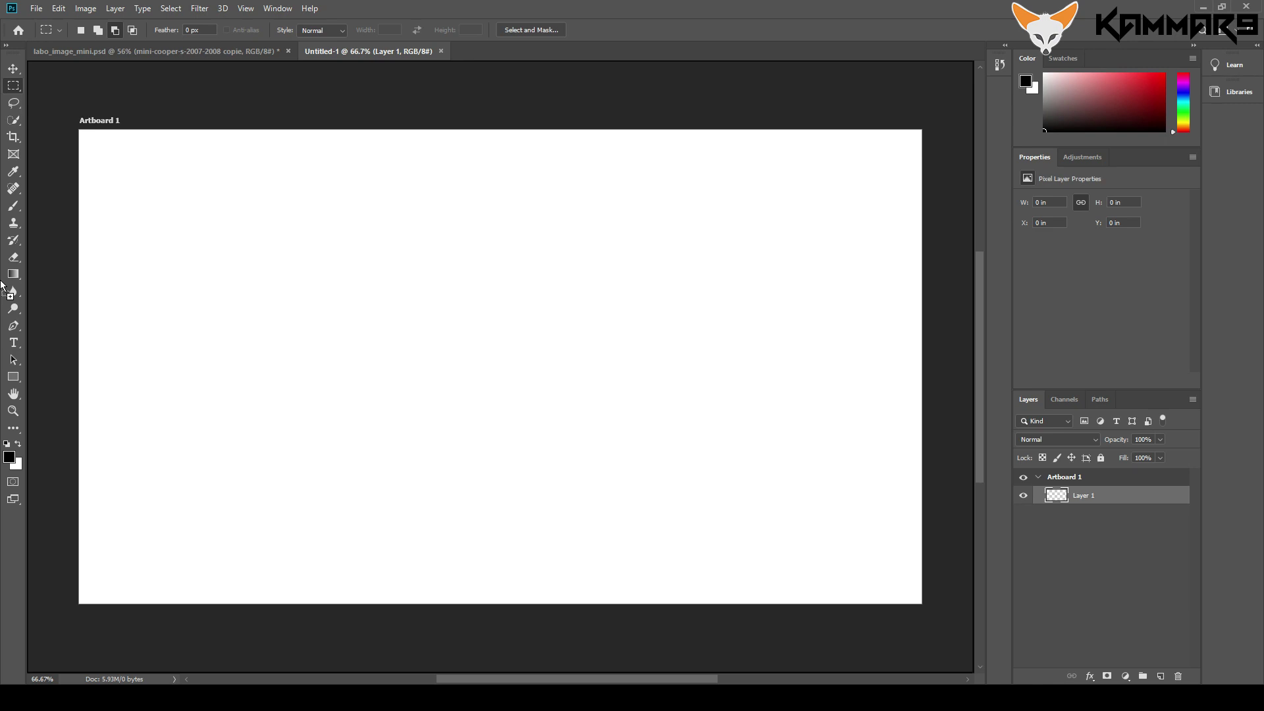
Step: Place the mini-cooper-s-2007-2008 image on the artboard at 100% scale and show the rulers
left_click_drag(0, 281, 0, 279)
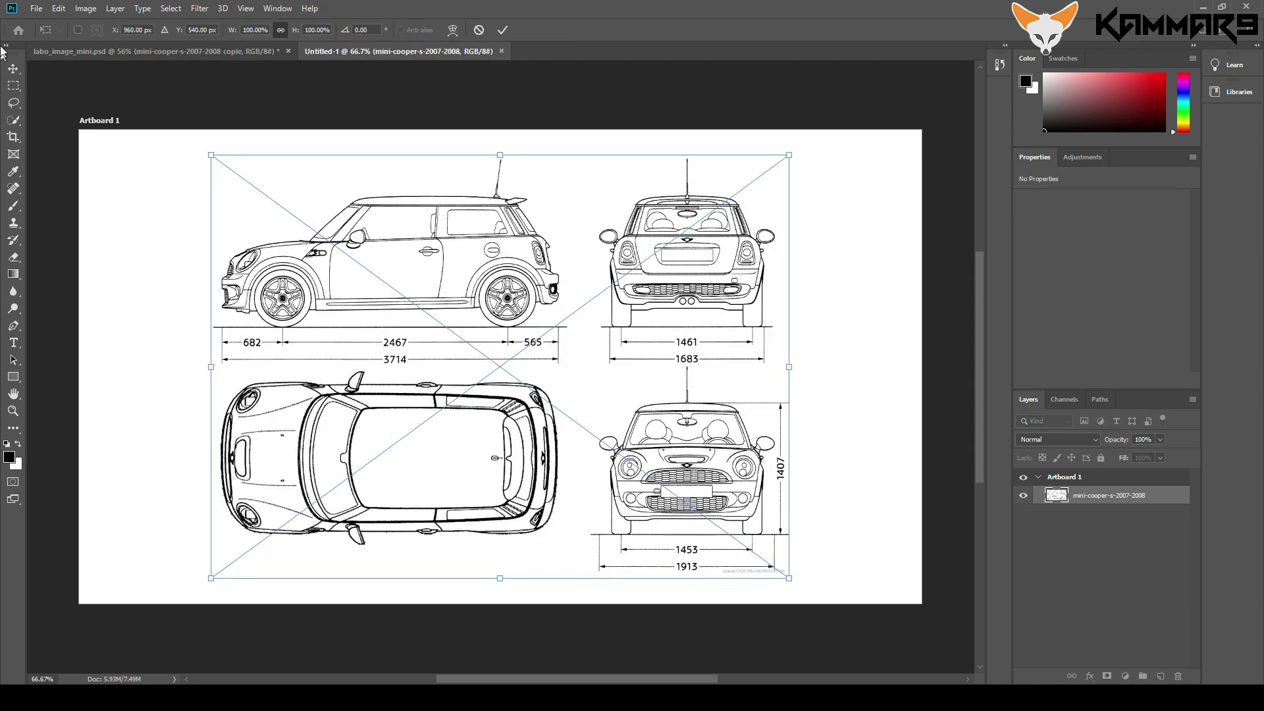
key("Return")
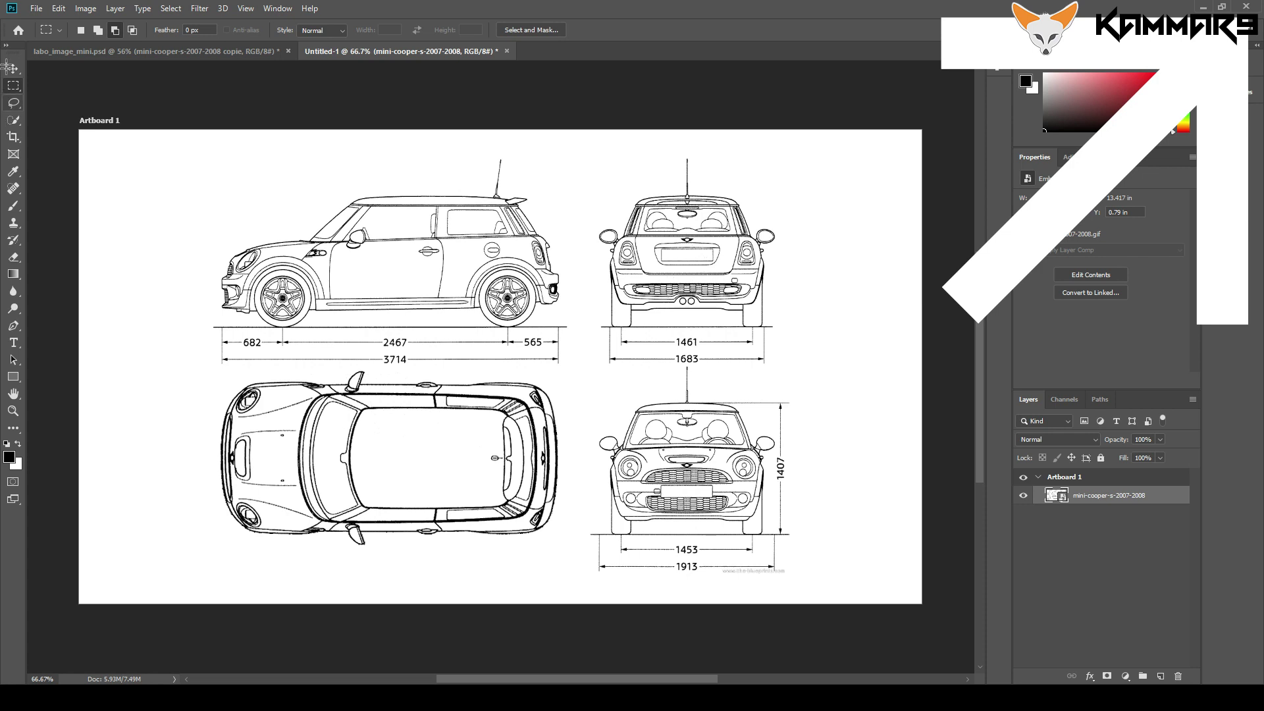
key("alt+v")
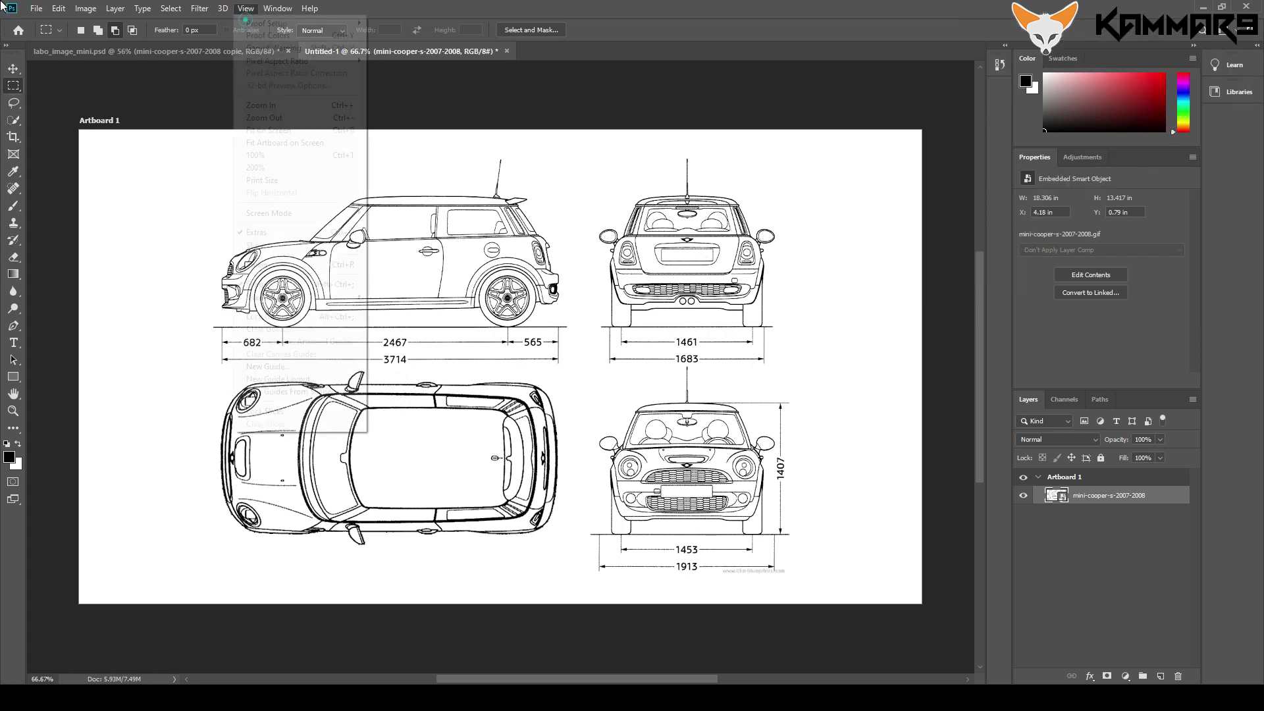
key("r")
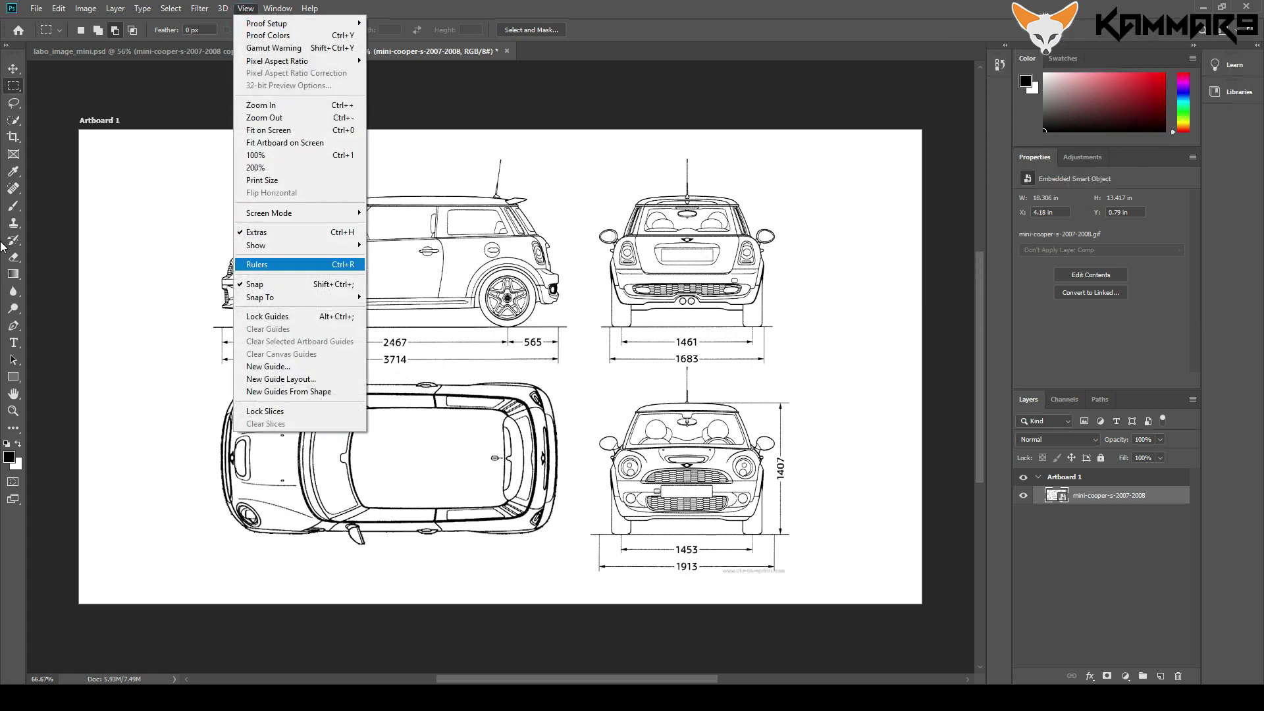
key("Return")
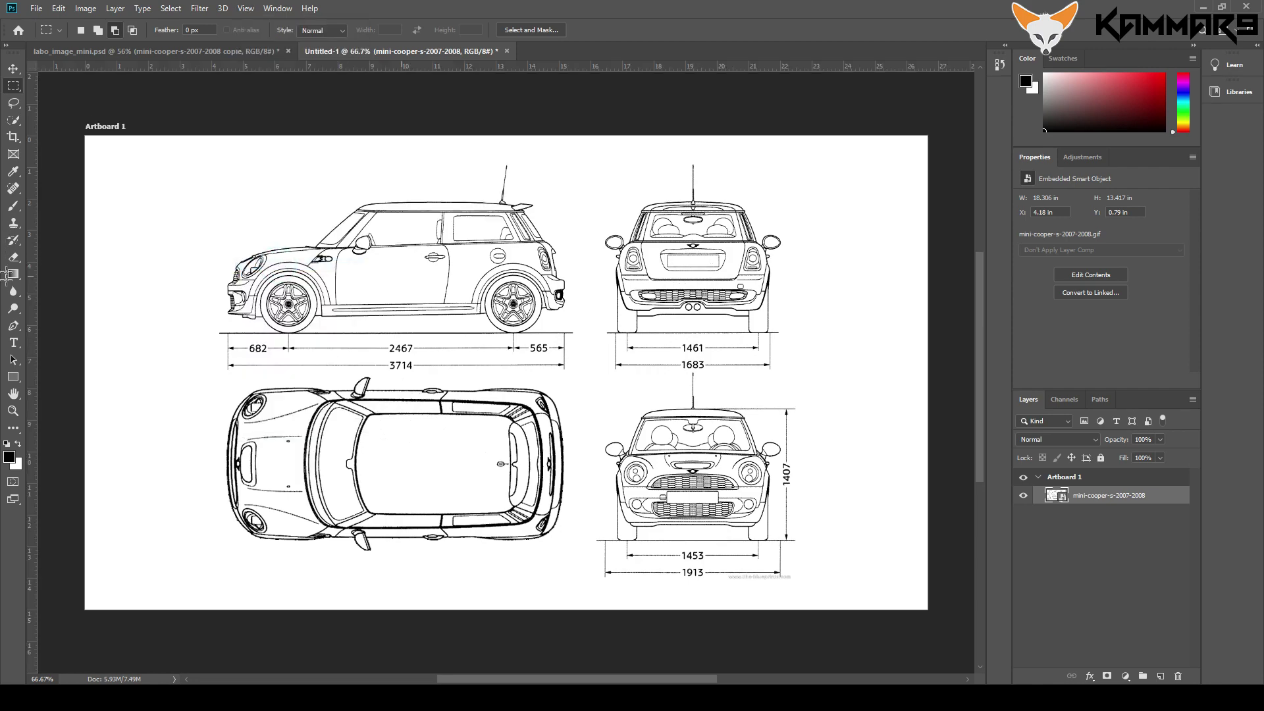
Step: Add a horizontal guide along the top edge of the roof in the car's rear view
scroll(739, 184, "up", 10)
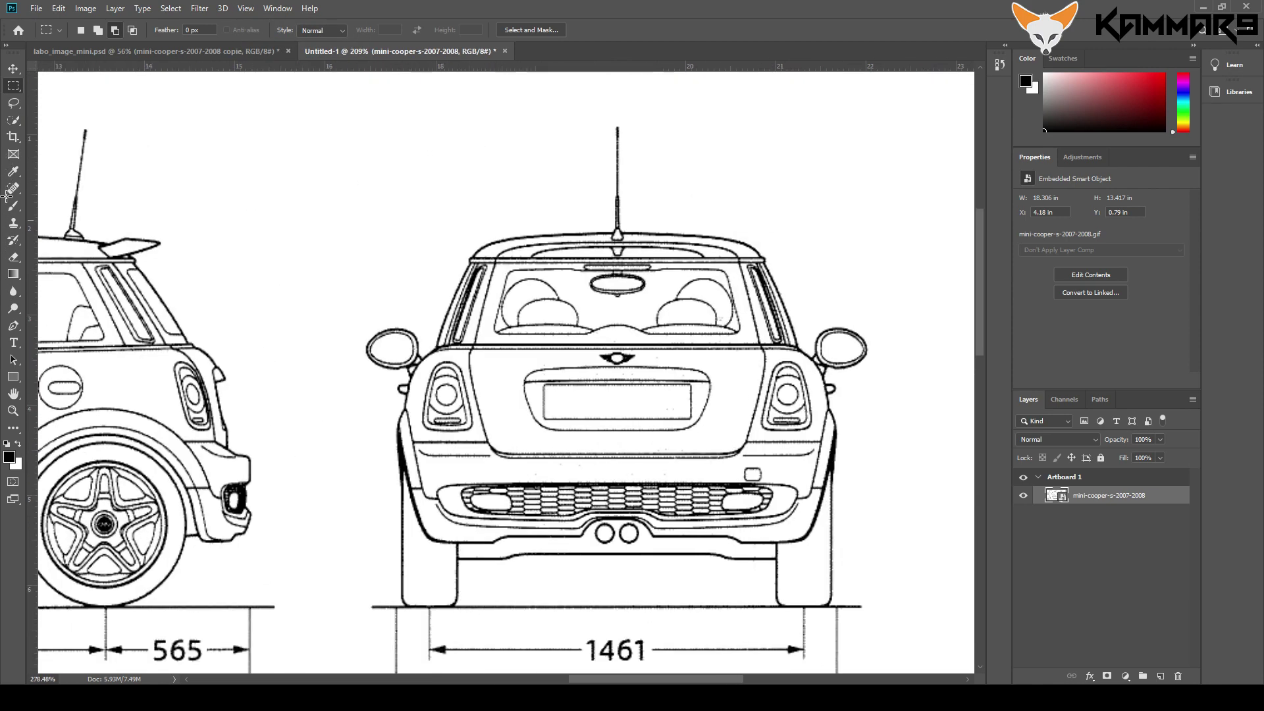
scroll(8, 220, "up", 10)
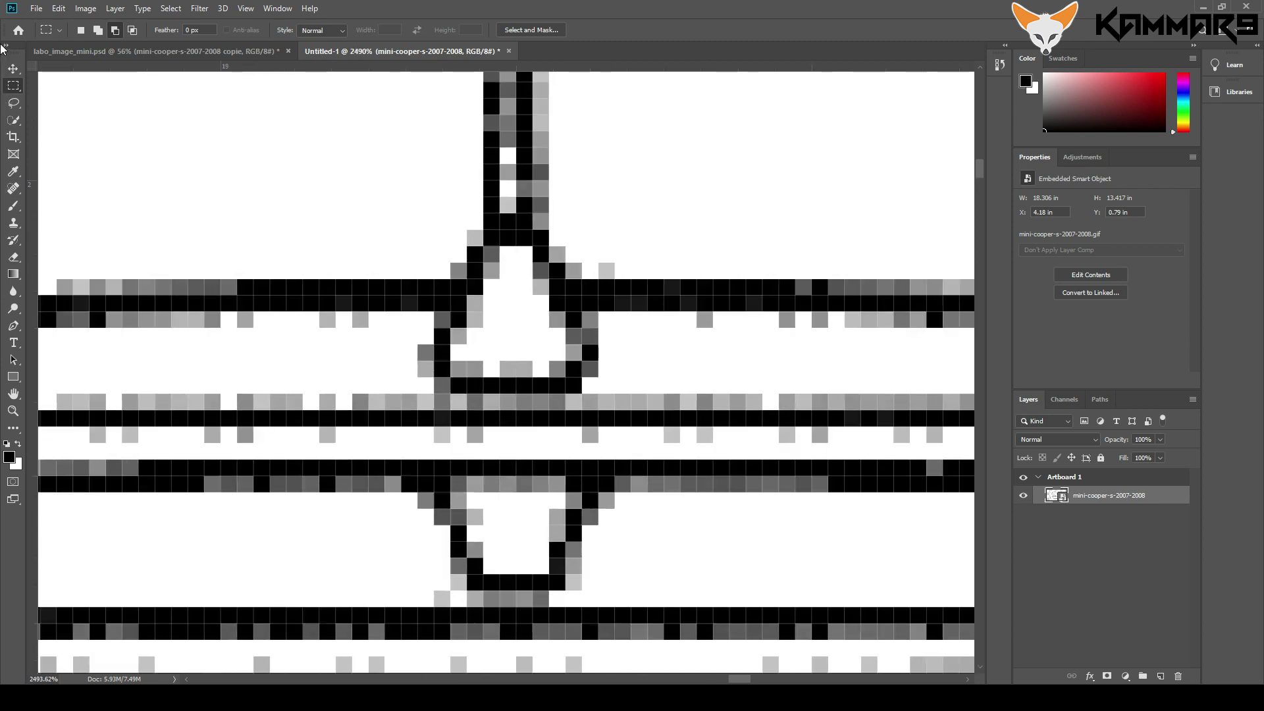
left_click_drag(618, 64, 614, 278)
Step: Add a horizontal guide along the lower edge of the ground line beneath the rear view's wheels
scroll(596, 254, "down", 12)
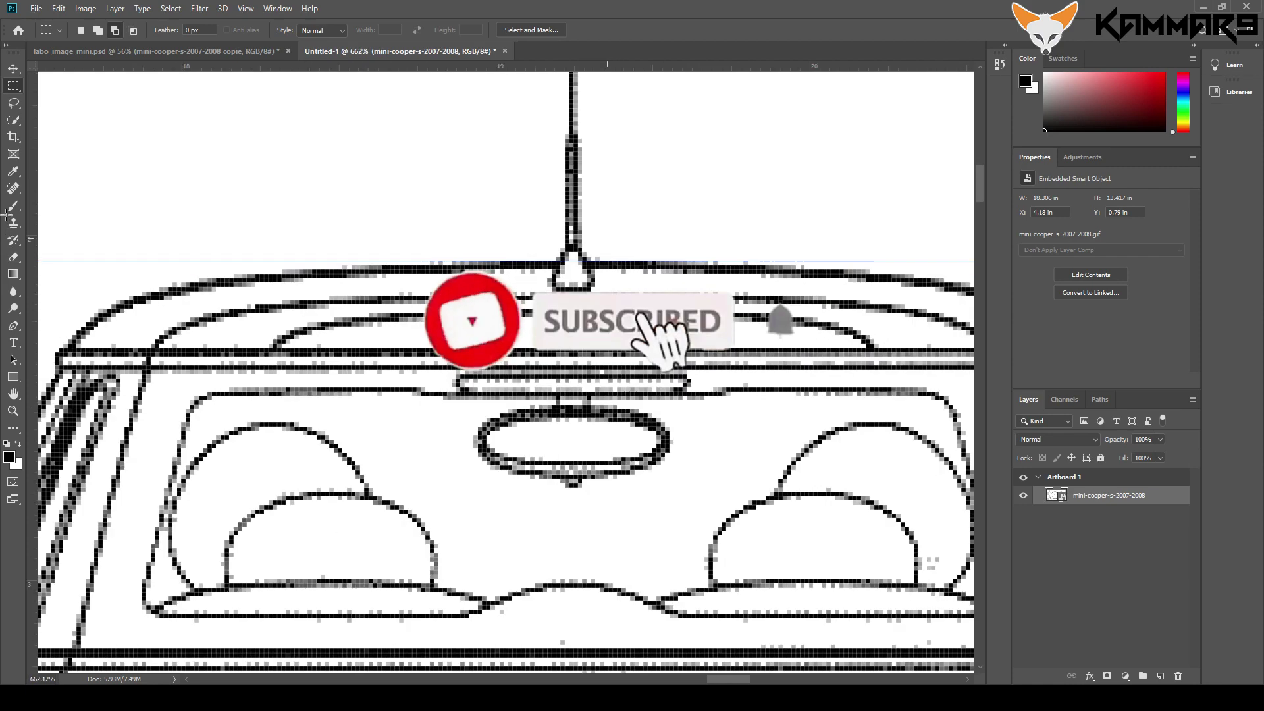
scroll(612, 250, "down", 14)
scroll(460, 538, "up", 5)
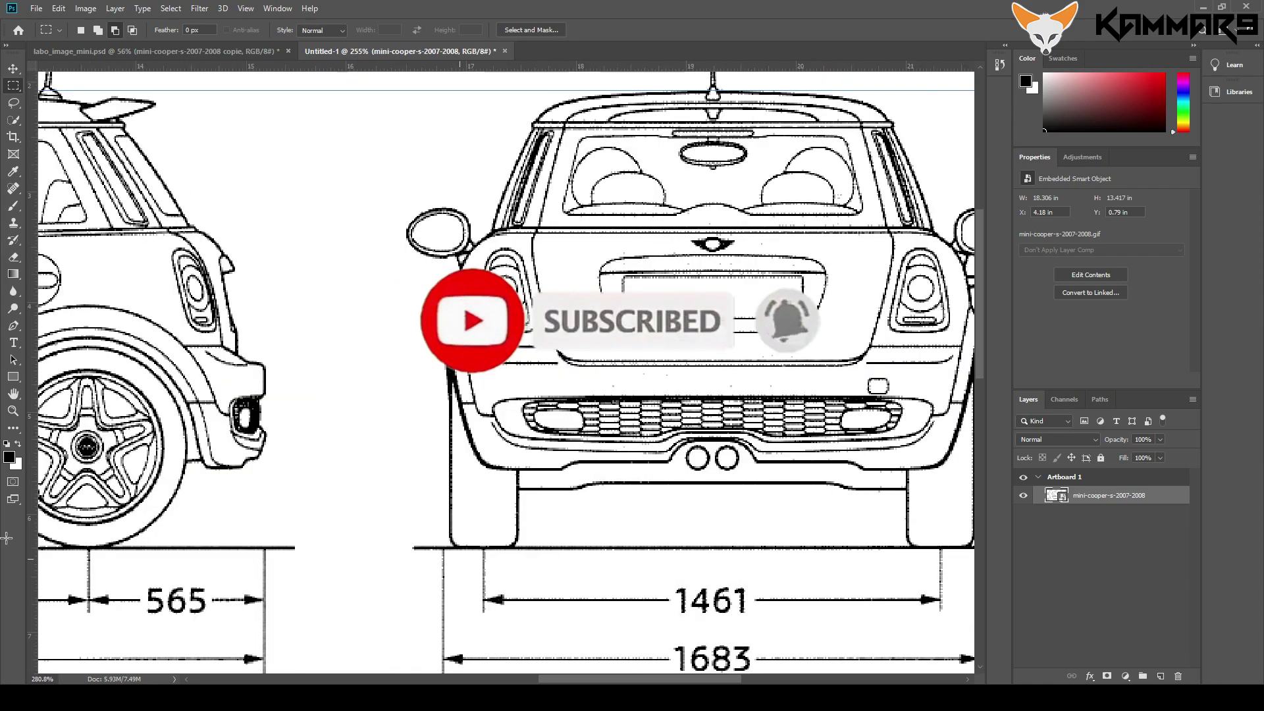
scroll(459, 559, "up", 20)
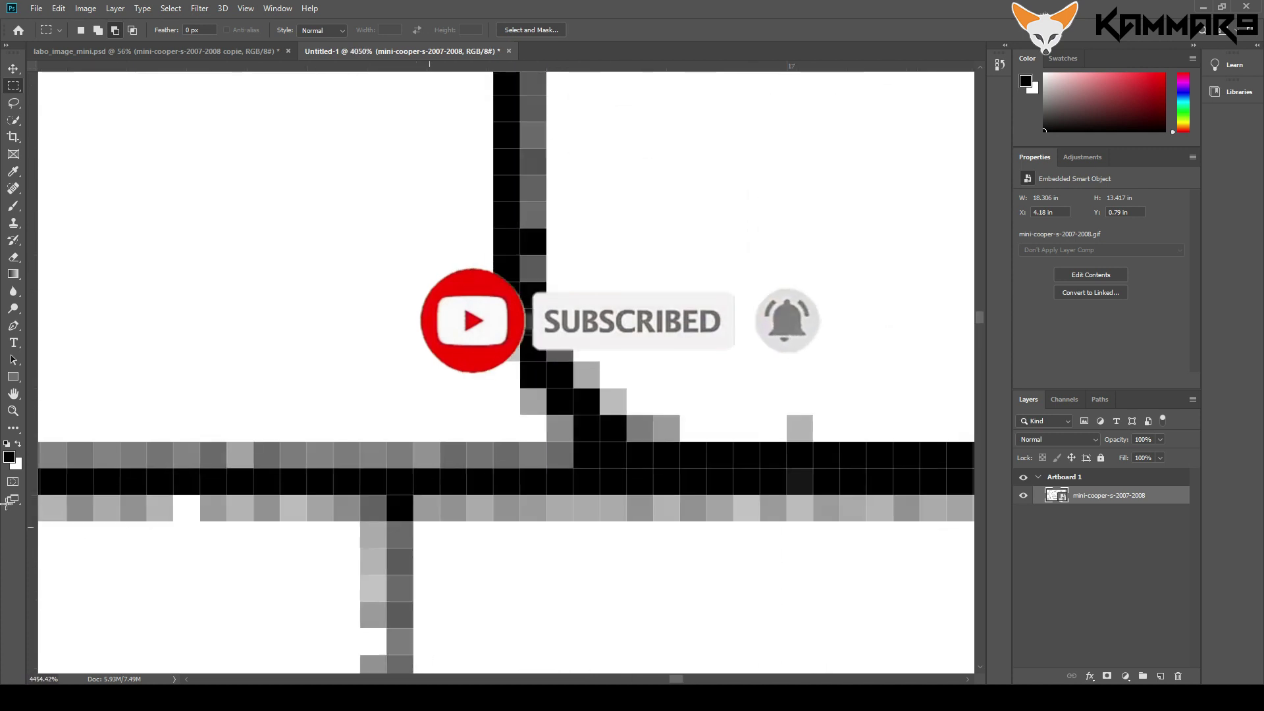
scroll(429, 528, "up", 3)
left_click_drag(547, 66, 508, 518)
Step: Add a vertical guide at the outermost edge of the left mirror in the rear view
scroll(6, 444, "down", 12)
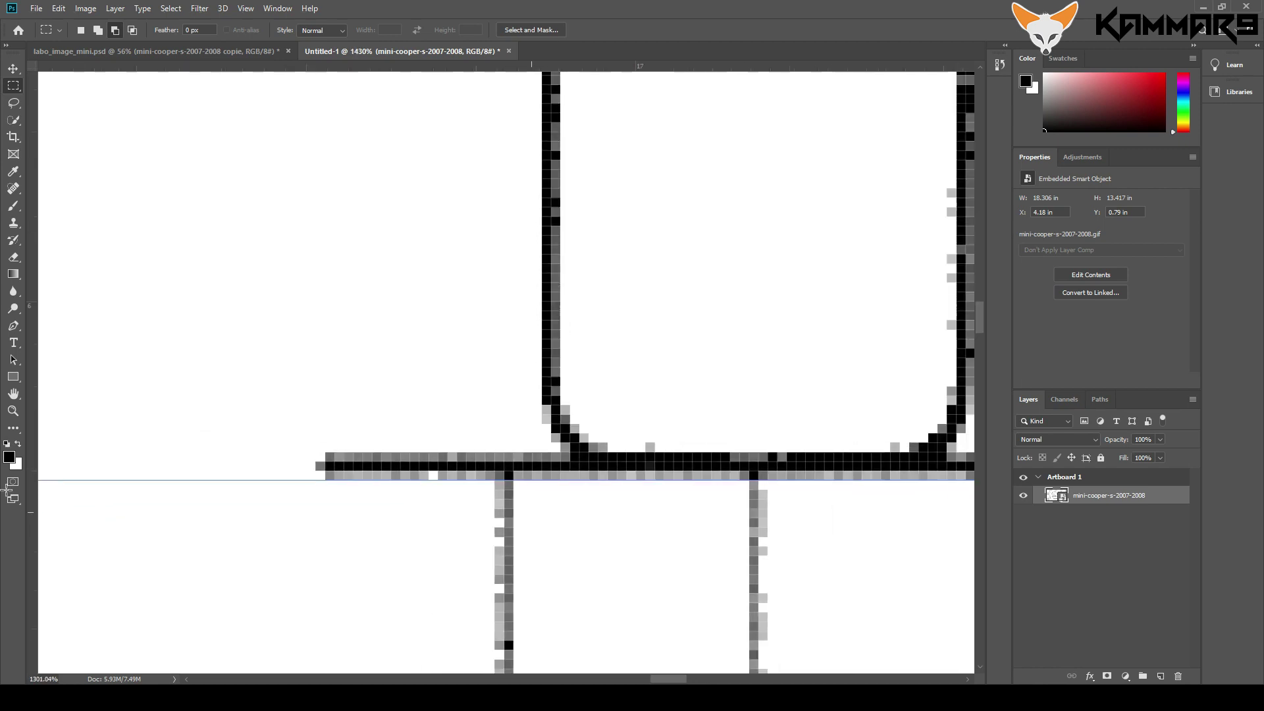
scroll(6, 491, "down", 1)
scroll(6, 230, "up", 10)
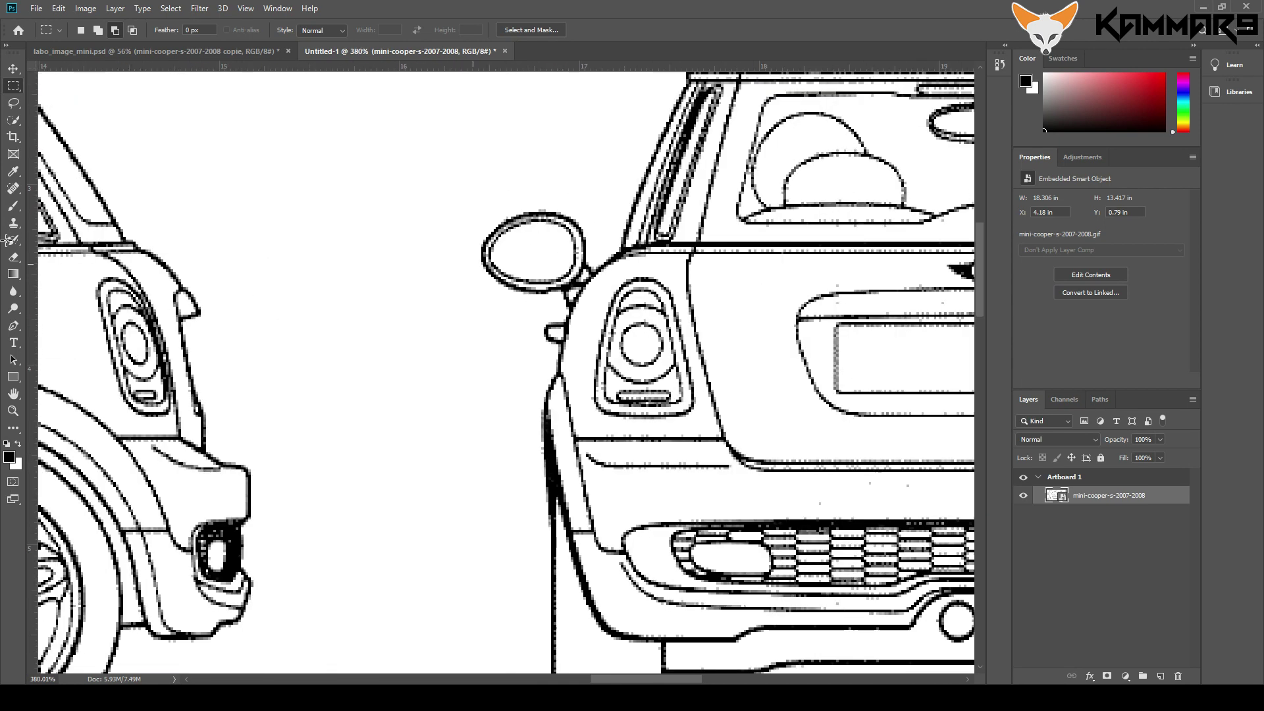
scroll(477, 254, "up", 4)
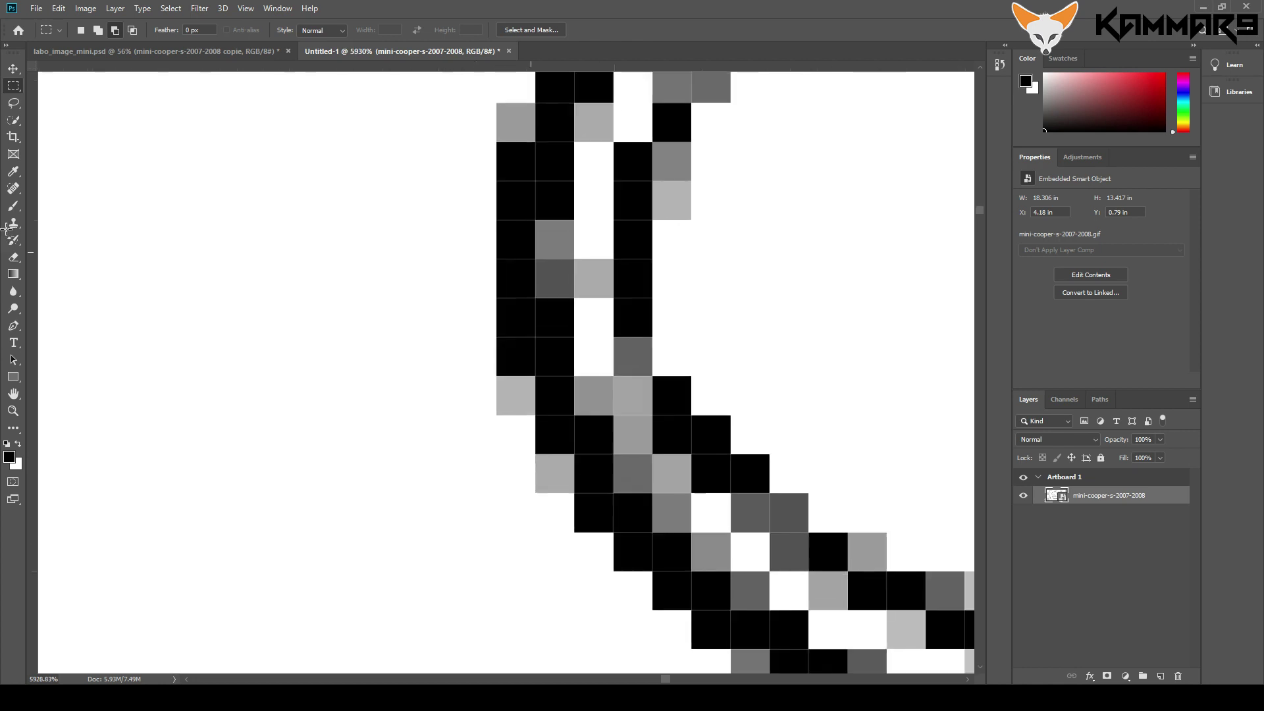
left_click_drag(2, 232, 497, 248)
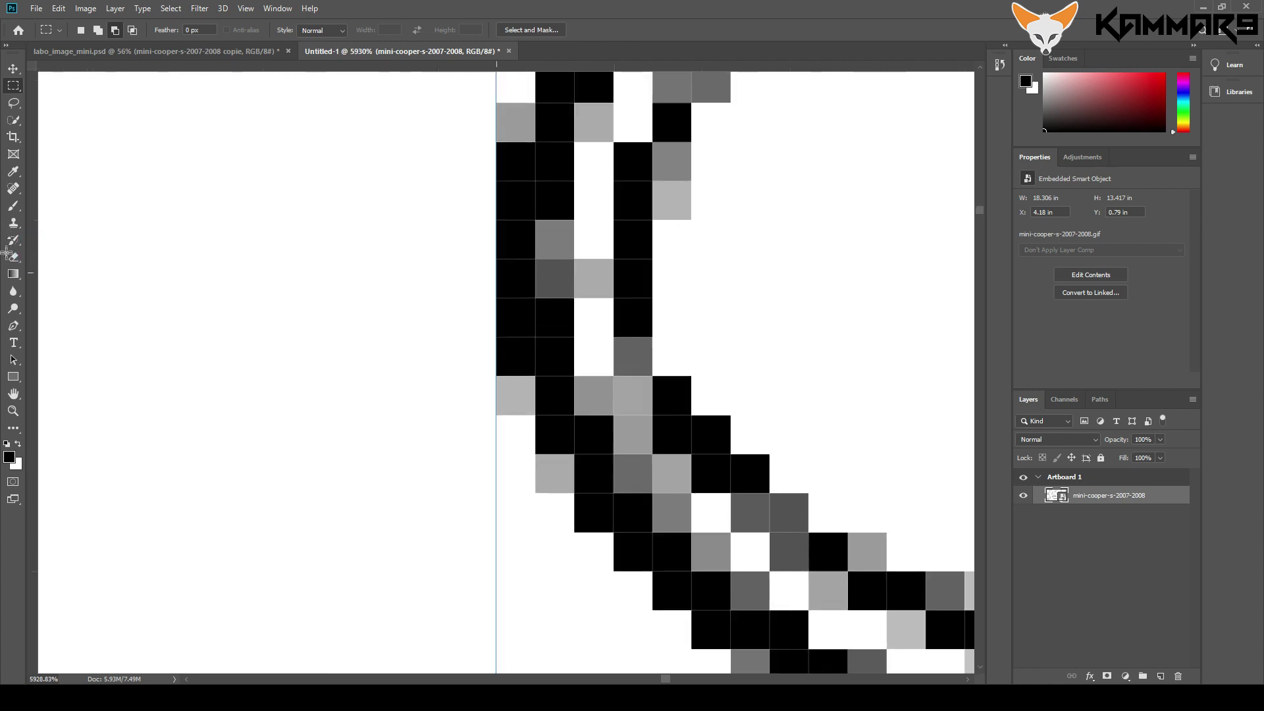
Step: Add a vertical guide at the outermost black pixels of the right mirror in the rear view
key("ctrl+minus")
key("ctrl+minus")
key("ctrl+minus")
key("ctrl+minus")
key("ctrl+minus")
key("ctrl+minus")
key("ctrl+minus")
key("ctrl+minus")
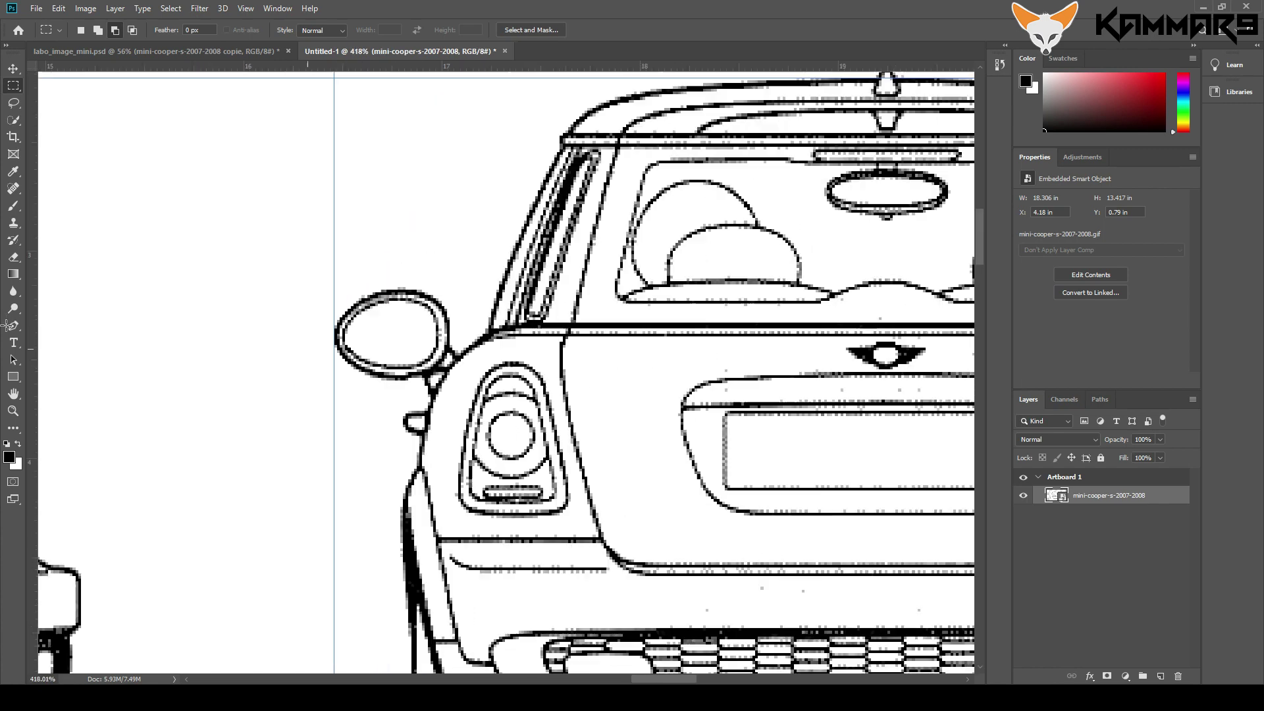
scroll(307, 349, "down", 5)
scroll(598, 345, "up", 5)
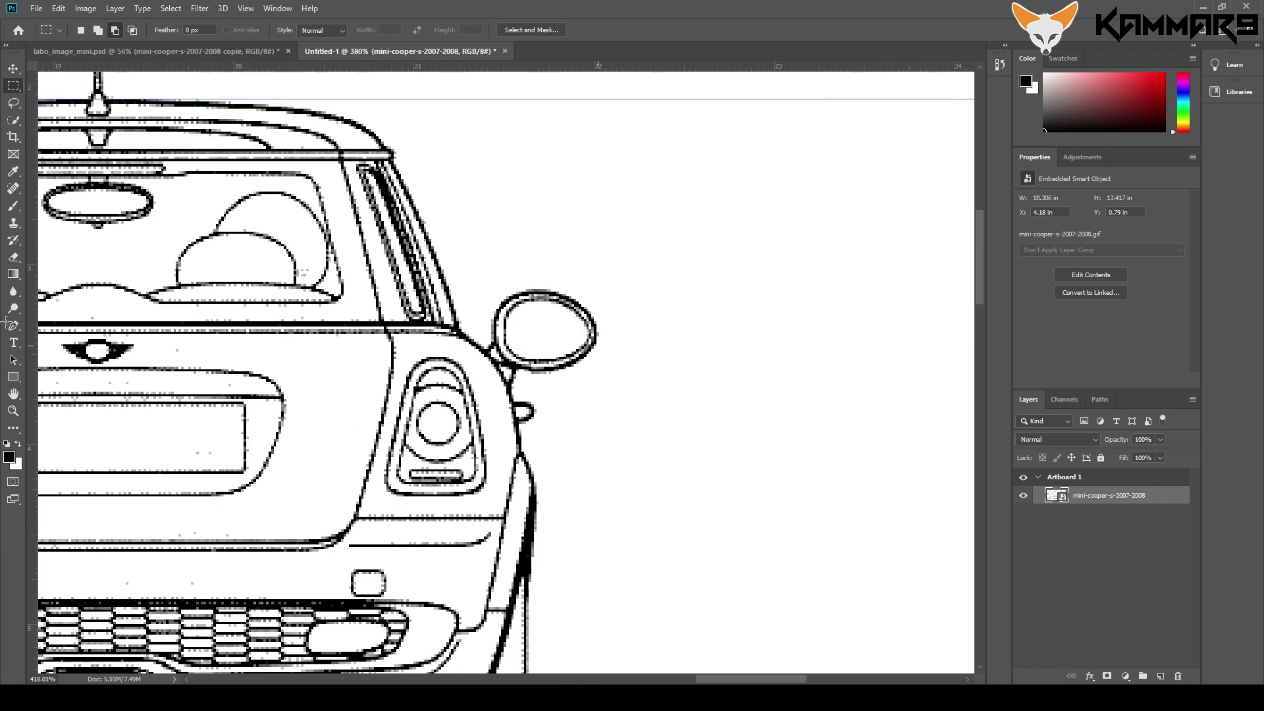
key("ctrl+plus")
key("ctrl+plus")
key("ctrl+plus")
key("ctrl+plus")
key("ctrl+plus")
key("ctrl+plus")
key("ctrl+plus")
key("ctrl+plus")
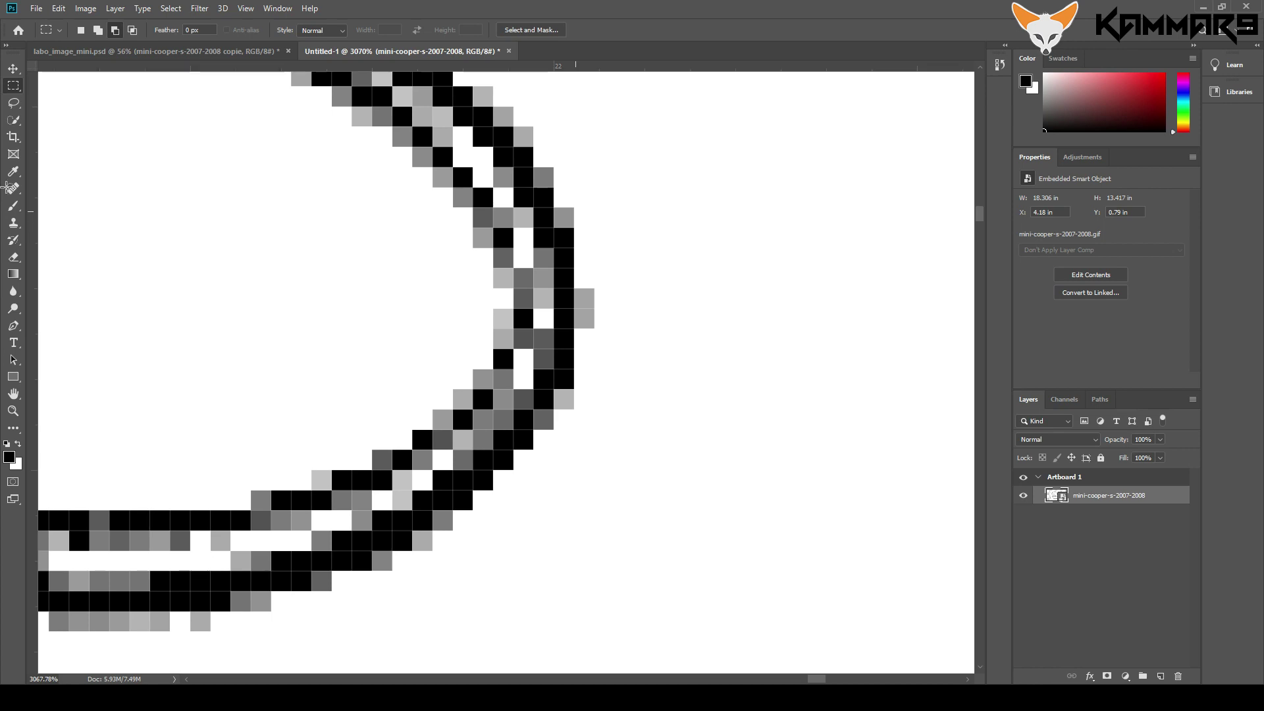
left_click_drag(33, 290, 5, 288)
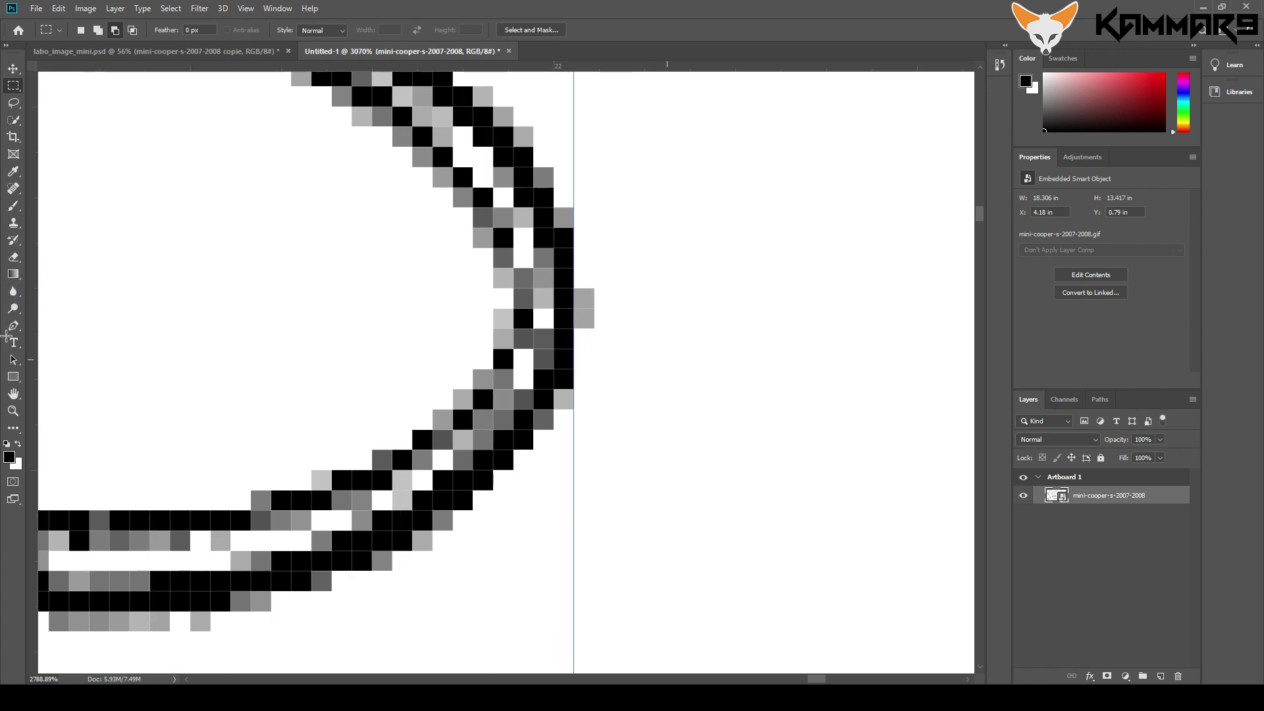
Step: Examine the roof guide against the roof lines of the rear and side views to check their alignment
scroll(666, 359, "down", 20)
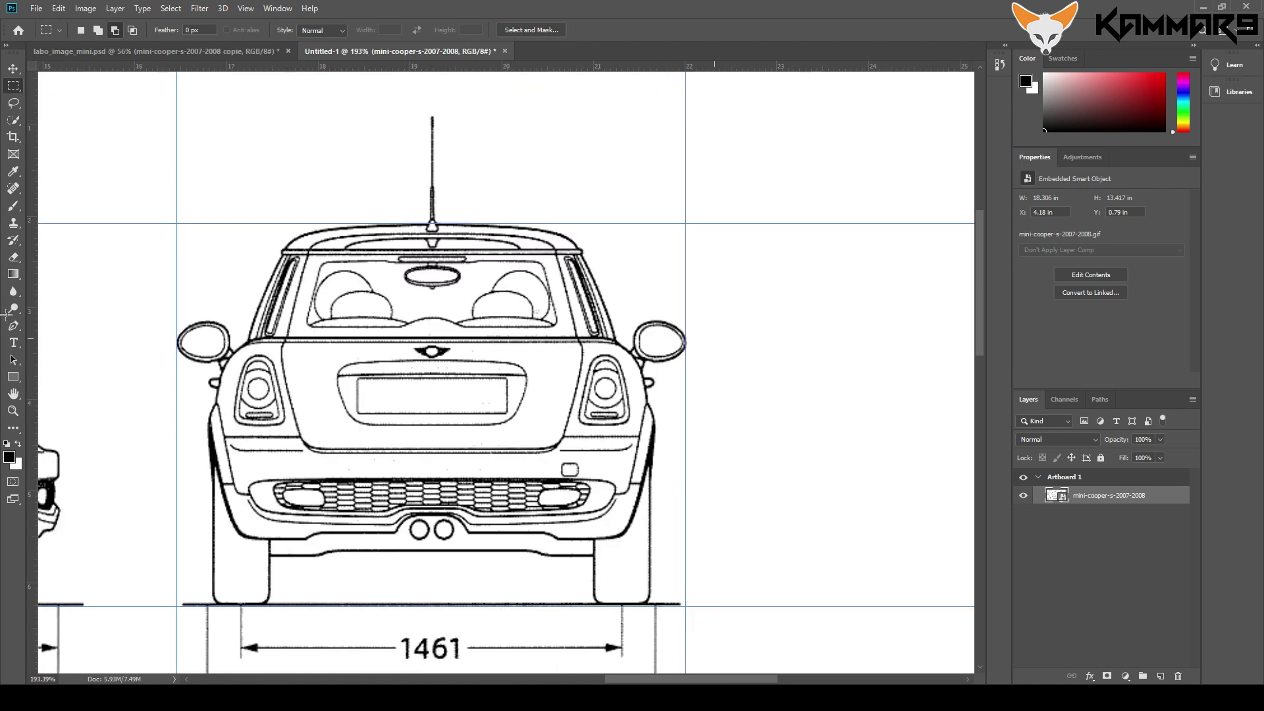
key("ctrl+minus")
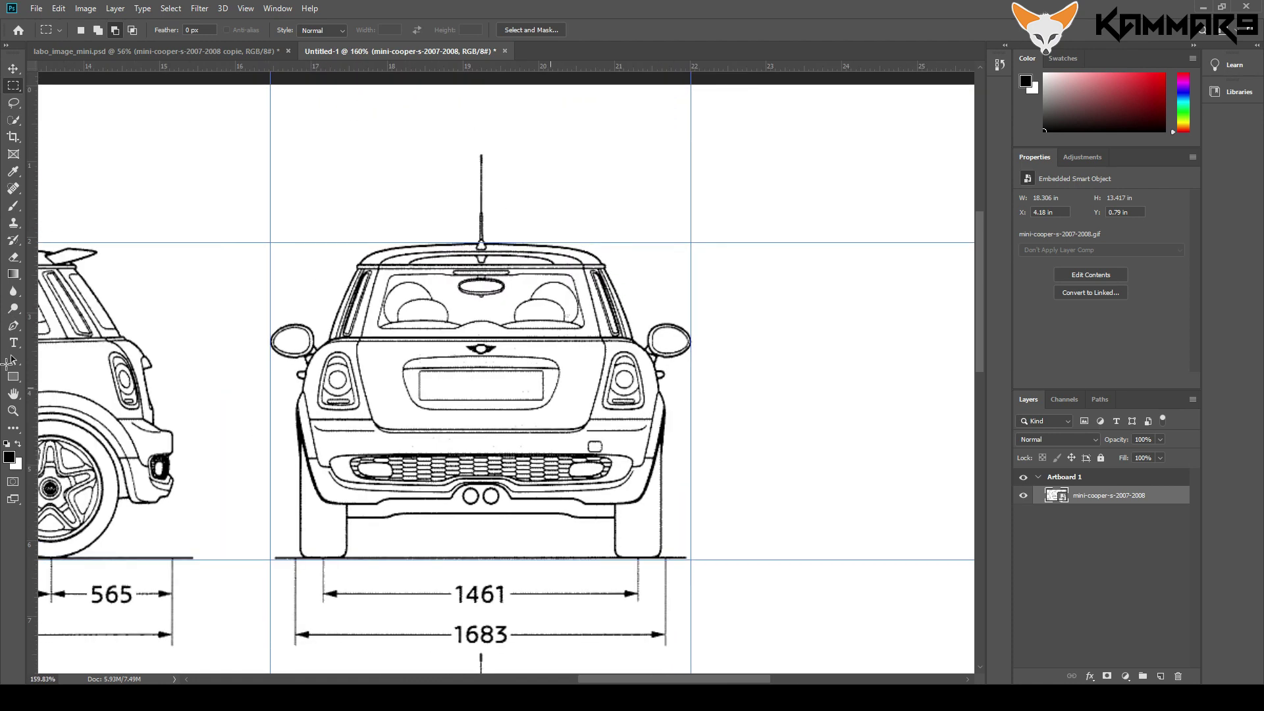
scroll(660, 377, "down", 3)
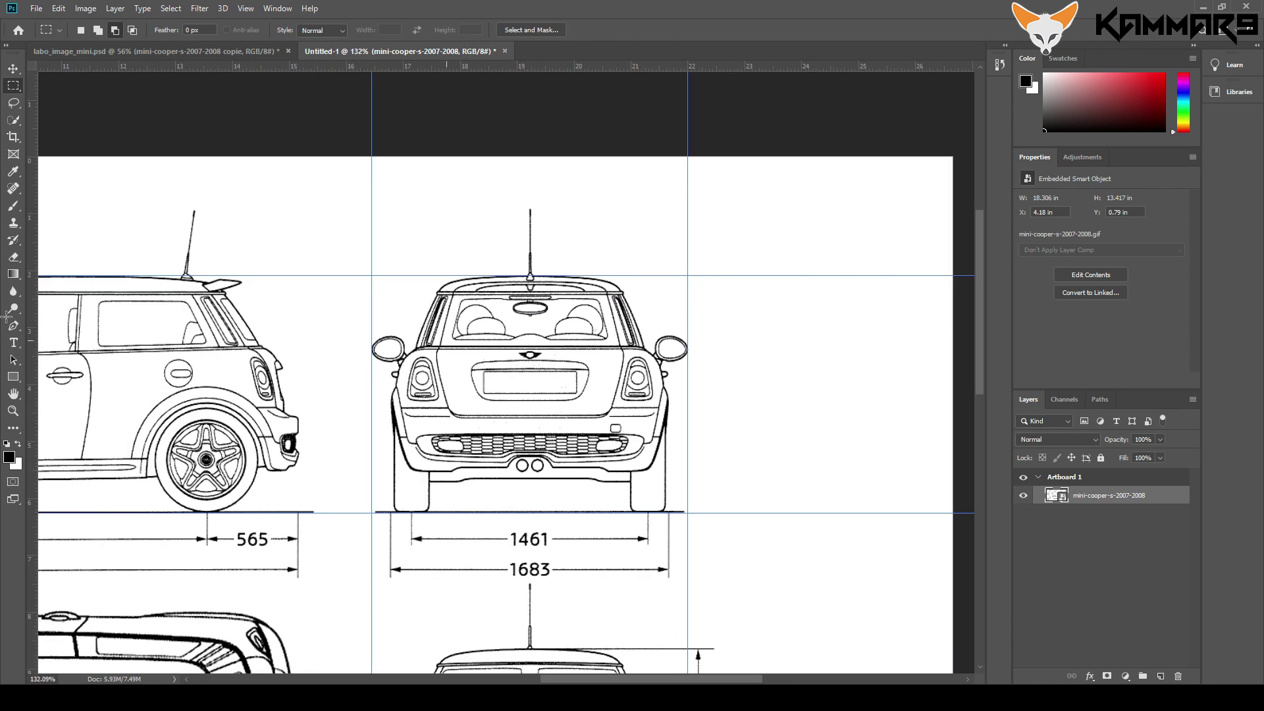
scroll(446, 341, "up", 1)
scroll(539, 268, "up", 20)
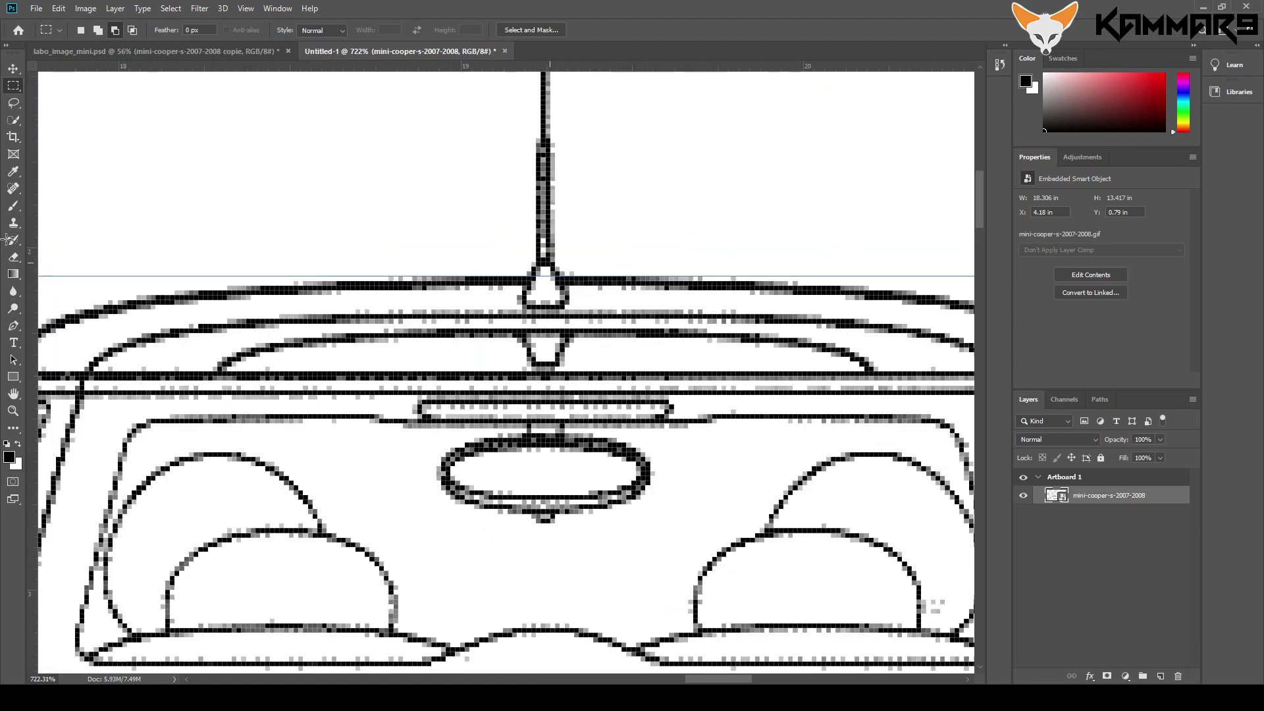
key("ctrl+minus")
key("ctrl+minus")
key("ctrl+minus")
key("ctrl+minus")
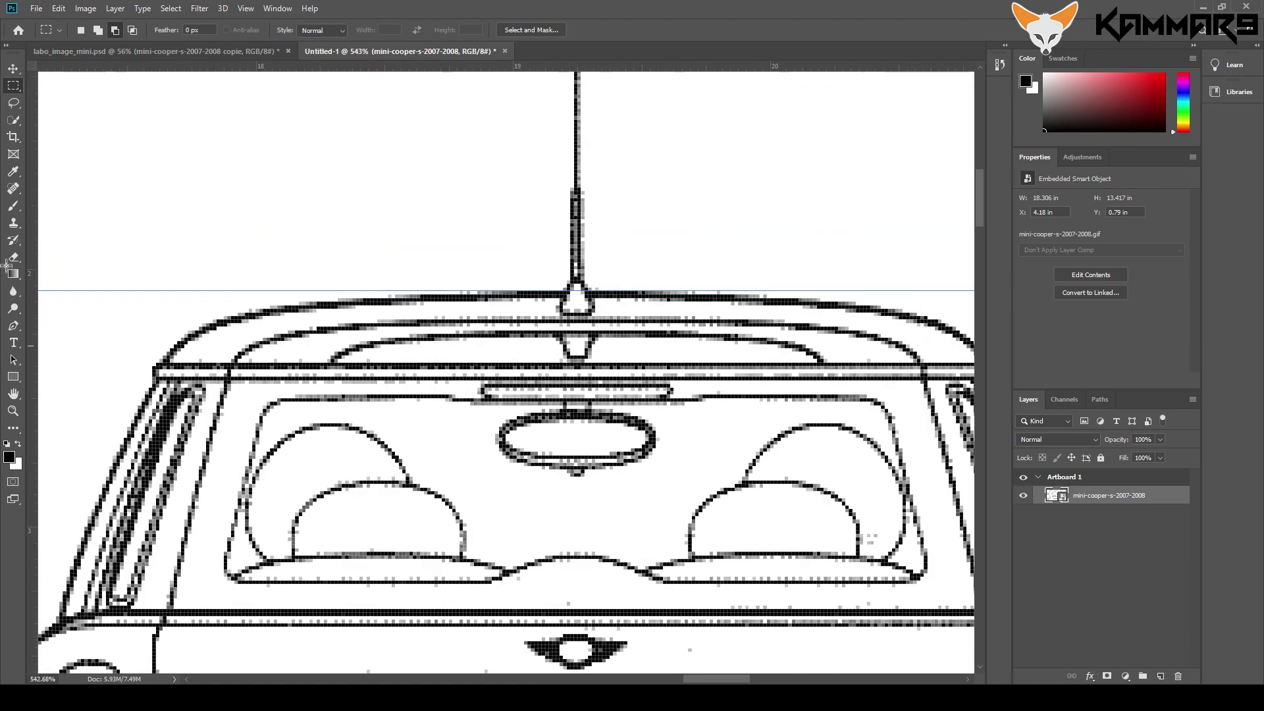
key("ctrl+minus")
key("ctrl+minus")
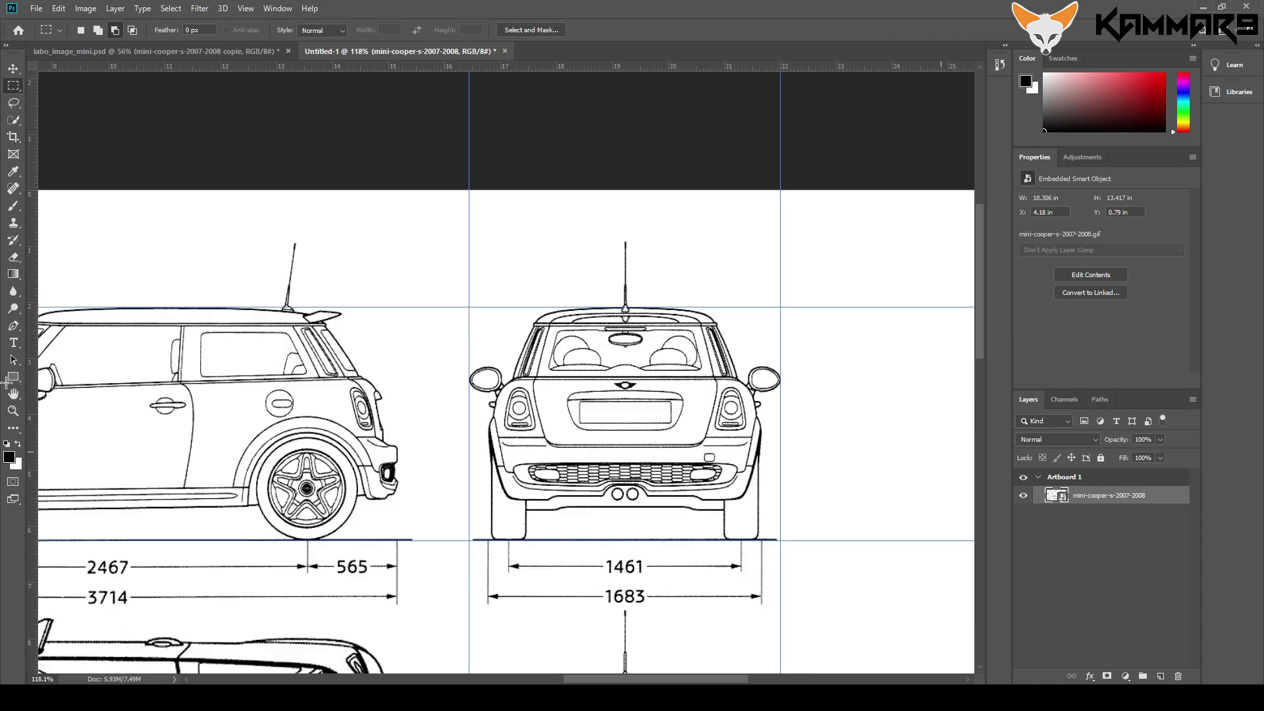
key("ctrl+plus")
key("ctrl+plus")
key("ctrl+plus")
key("ctrl+plus")
key("ctrl+plus")
key("ctrl+plus")
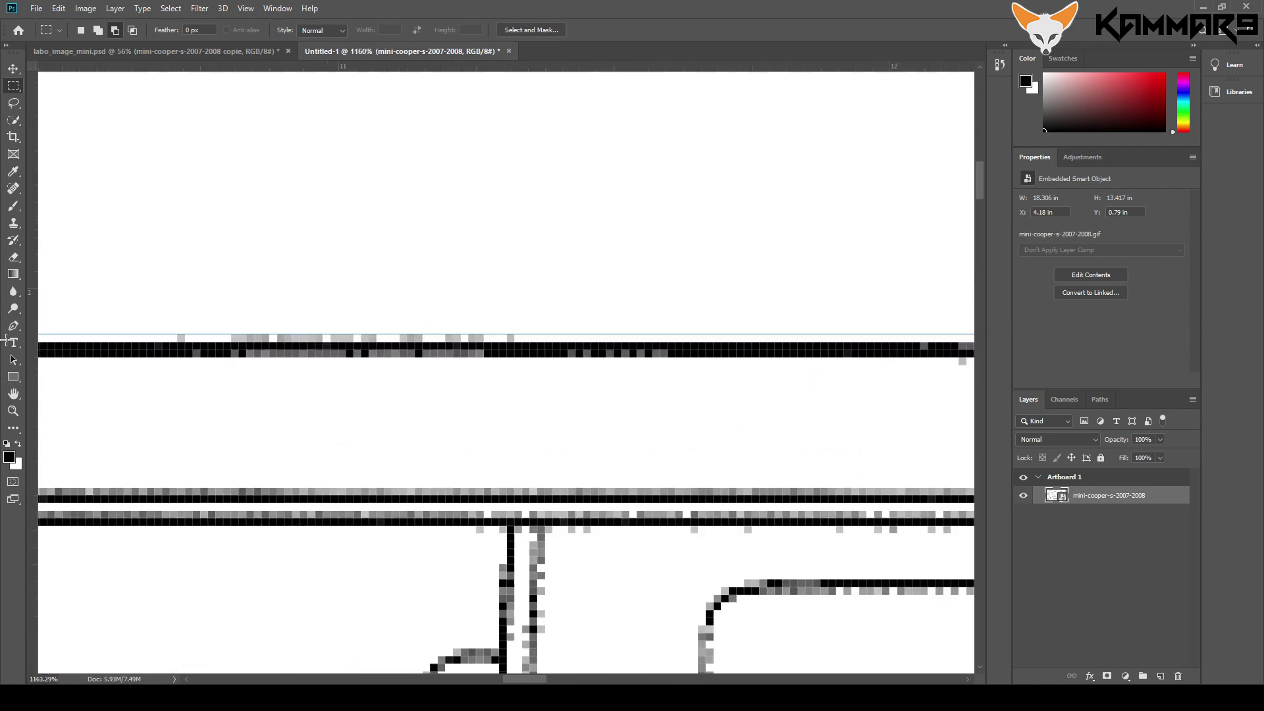
key("ctrl+minus")
key("ctrl+minus")
key("ctrl+minus")
key("ctrl+minus")
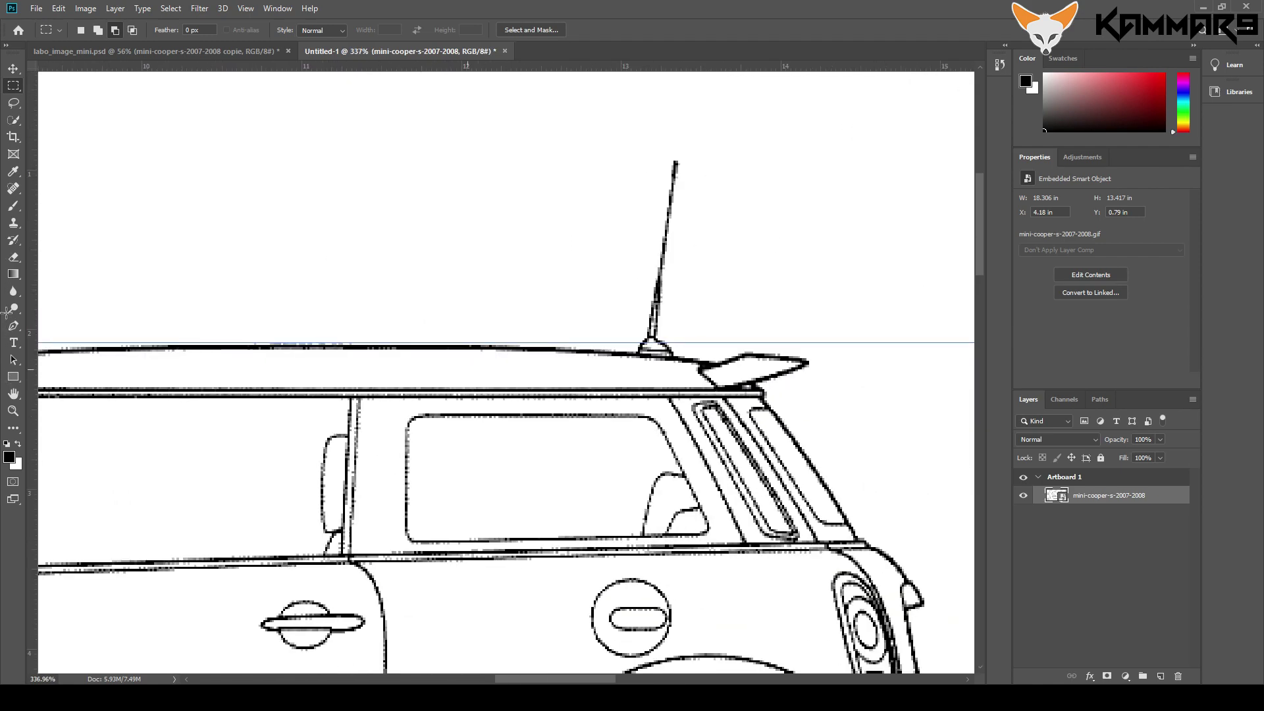
scroll(402, 334, "down", 2)
scroll(684, 427, "up", 4)
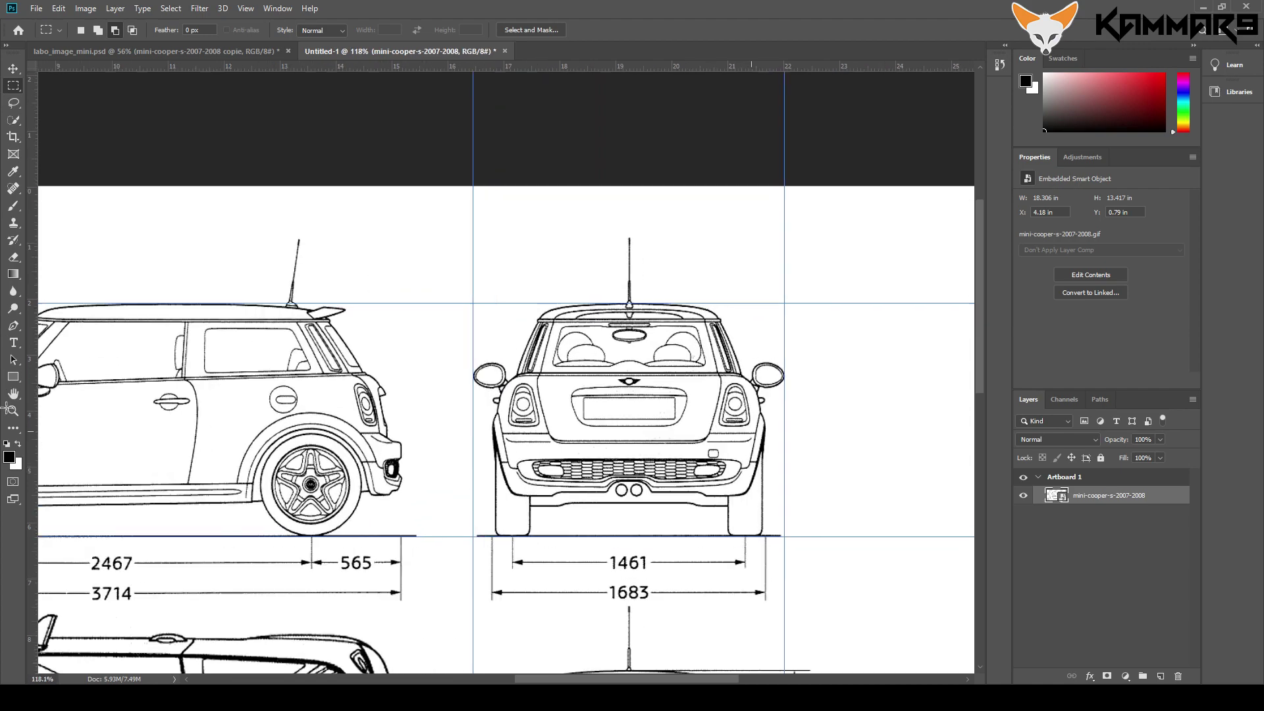
Step: Examine the ground guide against the ground line and wheels of the side view to check their alignment
scroll(766, 428, "down", 4)
key("ctrl+plus")
key("ctrl+plus")
key("ctrl+plus")
key("ctrl+plus")
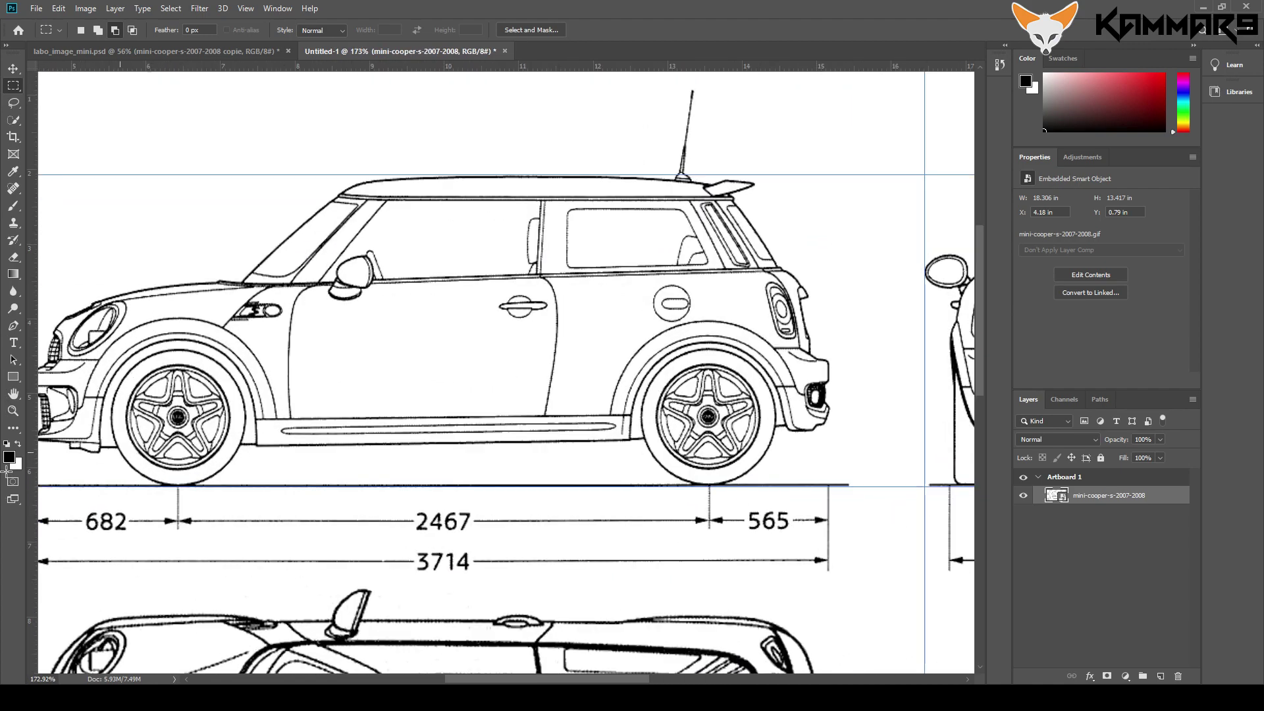
key("ctrl+minus")
key("ctrl+minus")
key("ctrl+minus")
key("ctrl+minus")
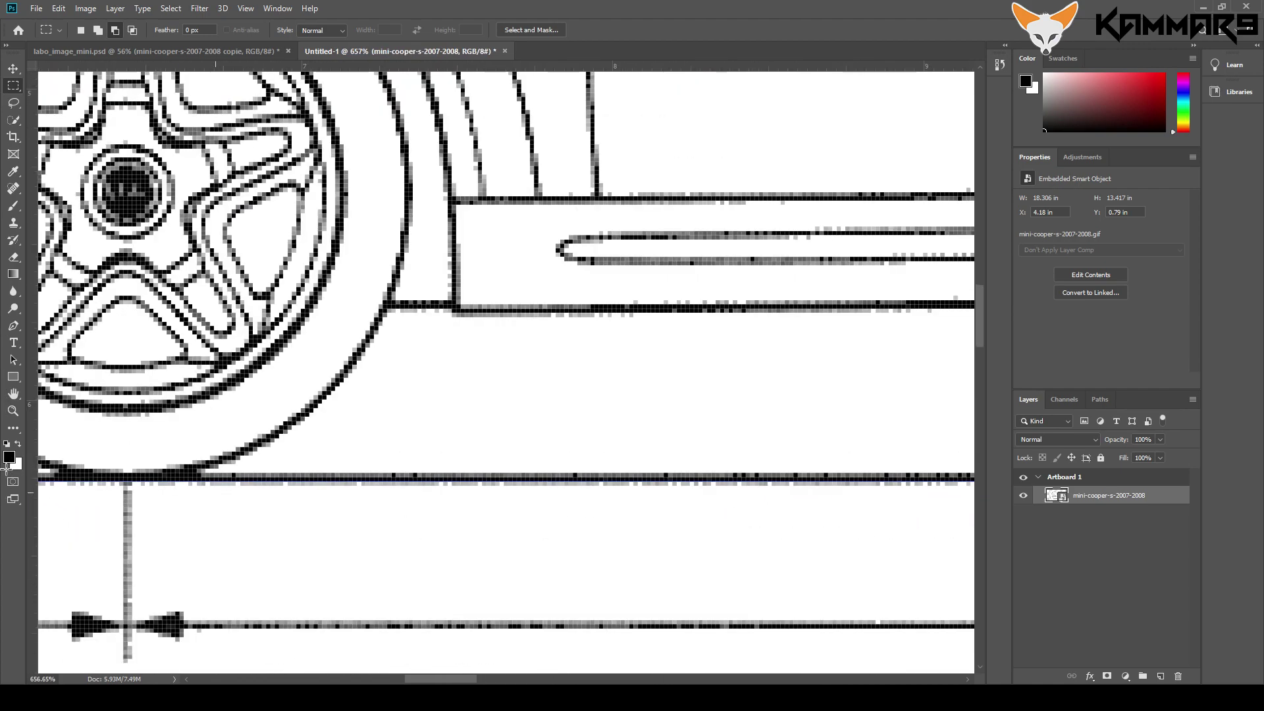
scroll(214, 495, "down", 2)
scroll(685, 441, "up", 4)
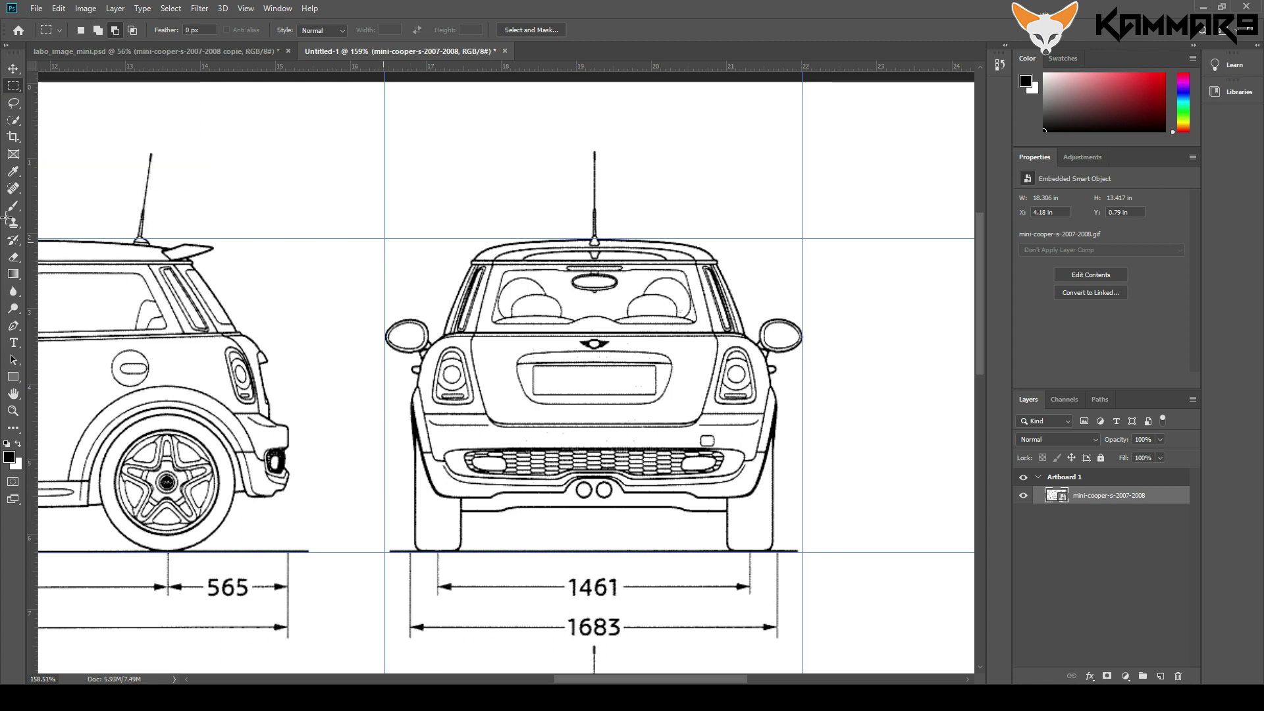
Step: Marquee-select the rear view between its mirror, roof and ground guides, subtracting the excess beyond the left mirror guide
left_click_drag(384, 238, 801, 529)
scroll(383, 566, "up", 11)
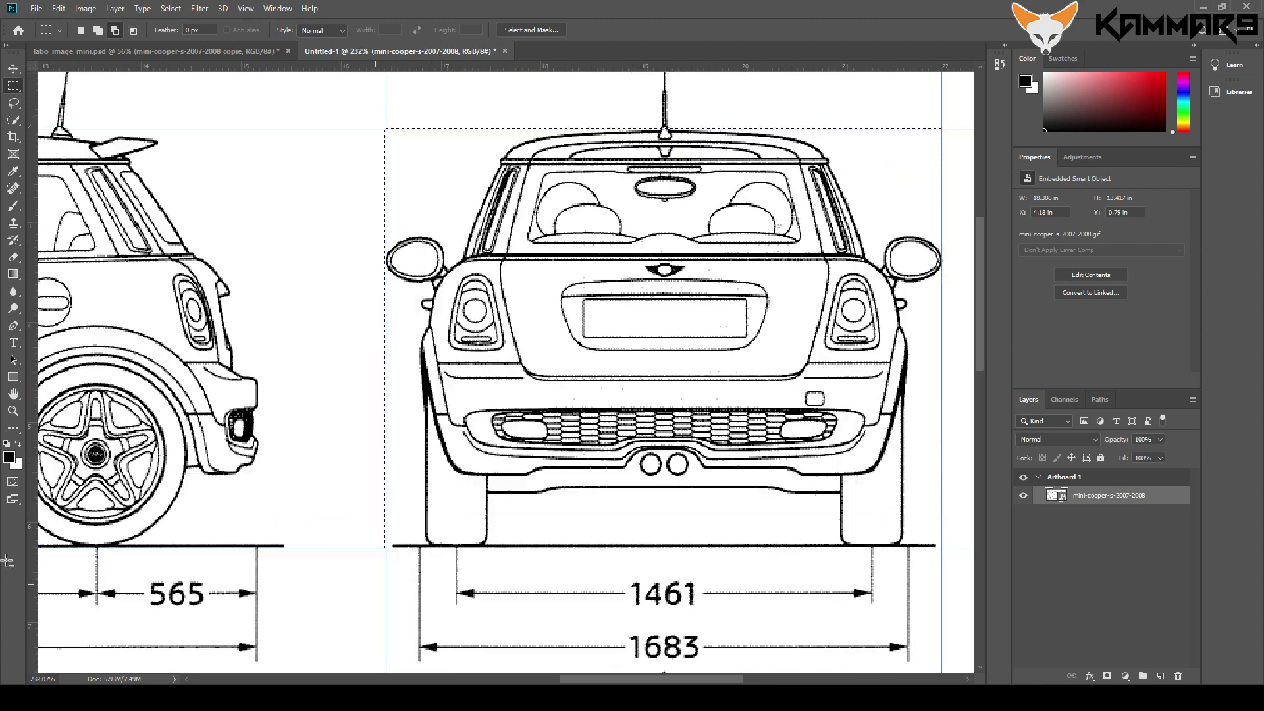
scroll(386, 530, "up", 8)
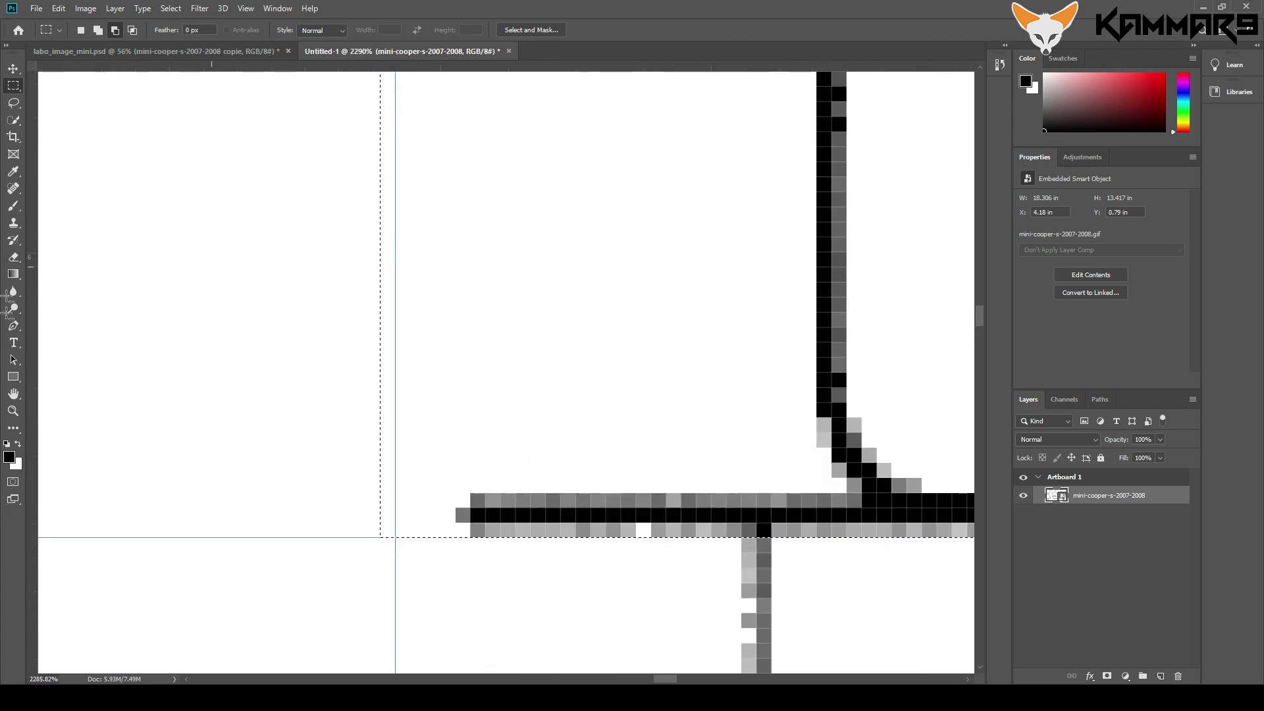
left_click_drag(367, 567, 395, 266)
scroll(395, 269, "down", 4)
left_click_drag(310, 370, 686, 448)
scroll(678, 368, "down", 8)
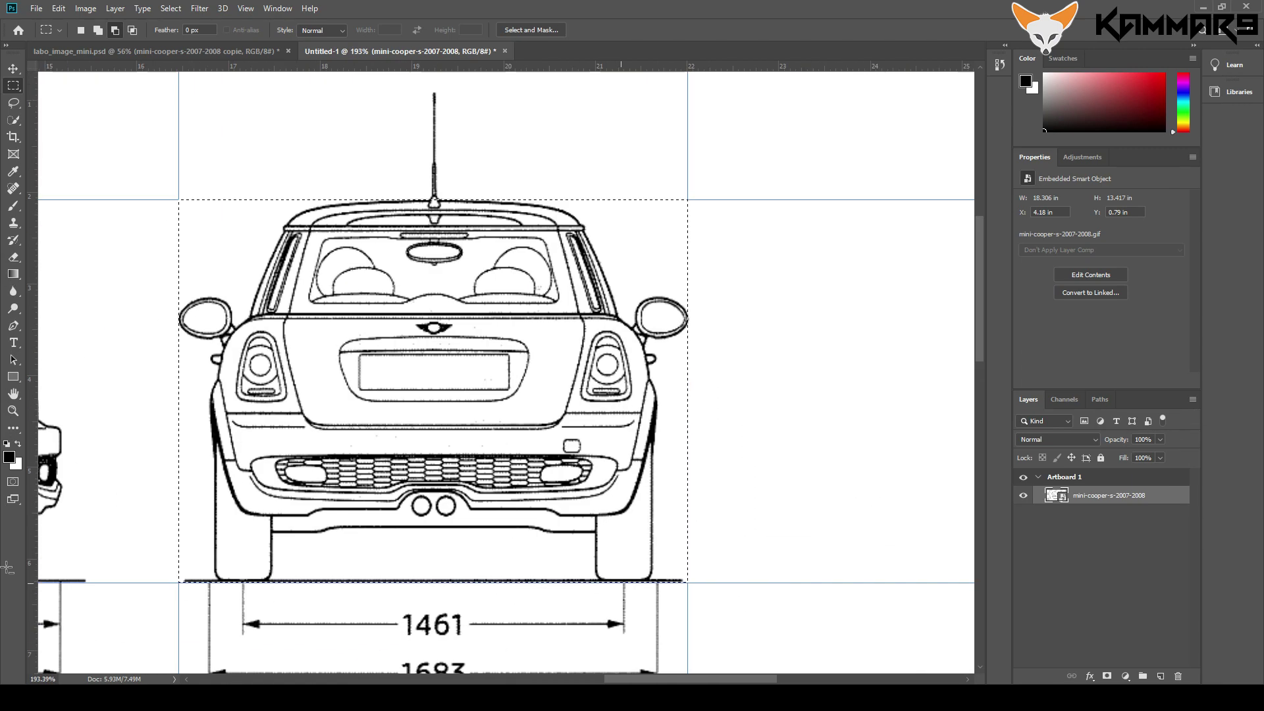
scroll(698, 589, "up", 7)
left_click(36, 8)
left_click(41, 20)
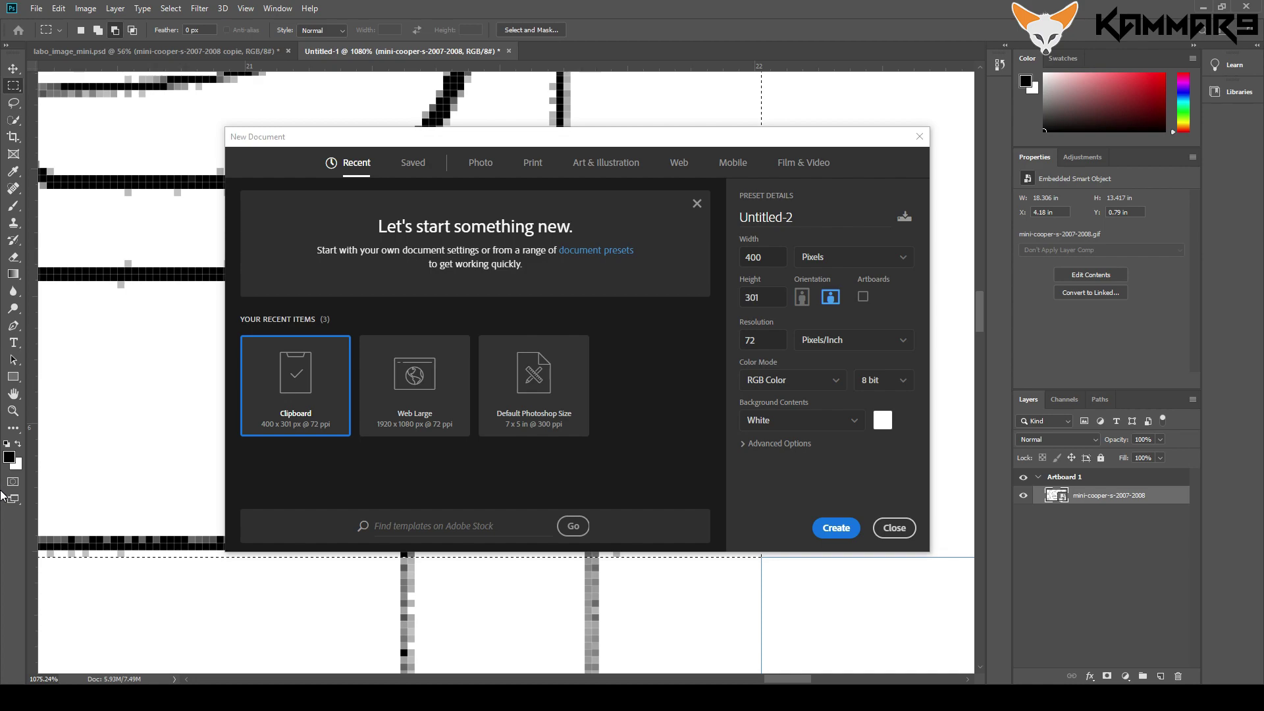
key("Escape")
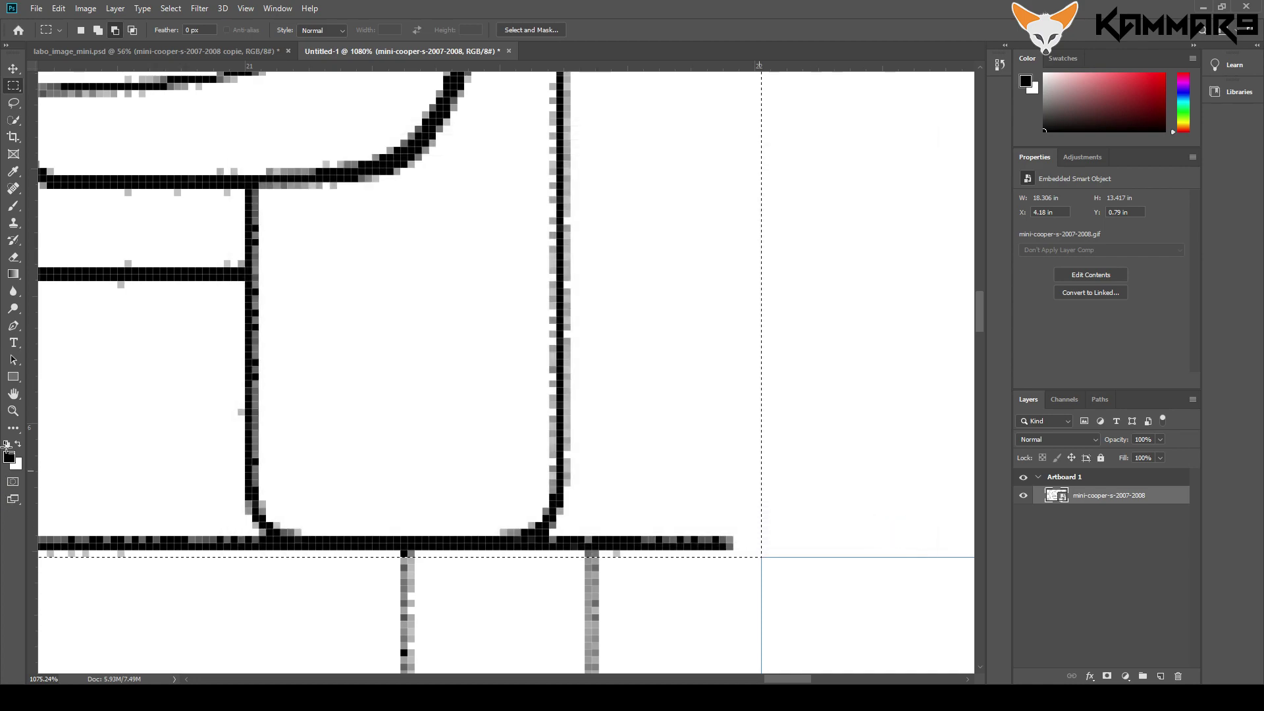
Step: Examine the edges of the rear view selection against the ground, mirror and roof guides
scroll(759, 471, "down", 7)
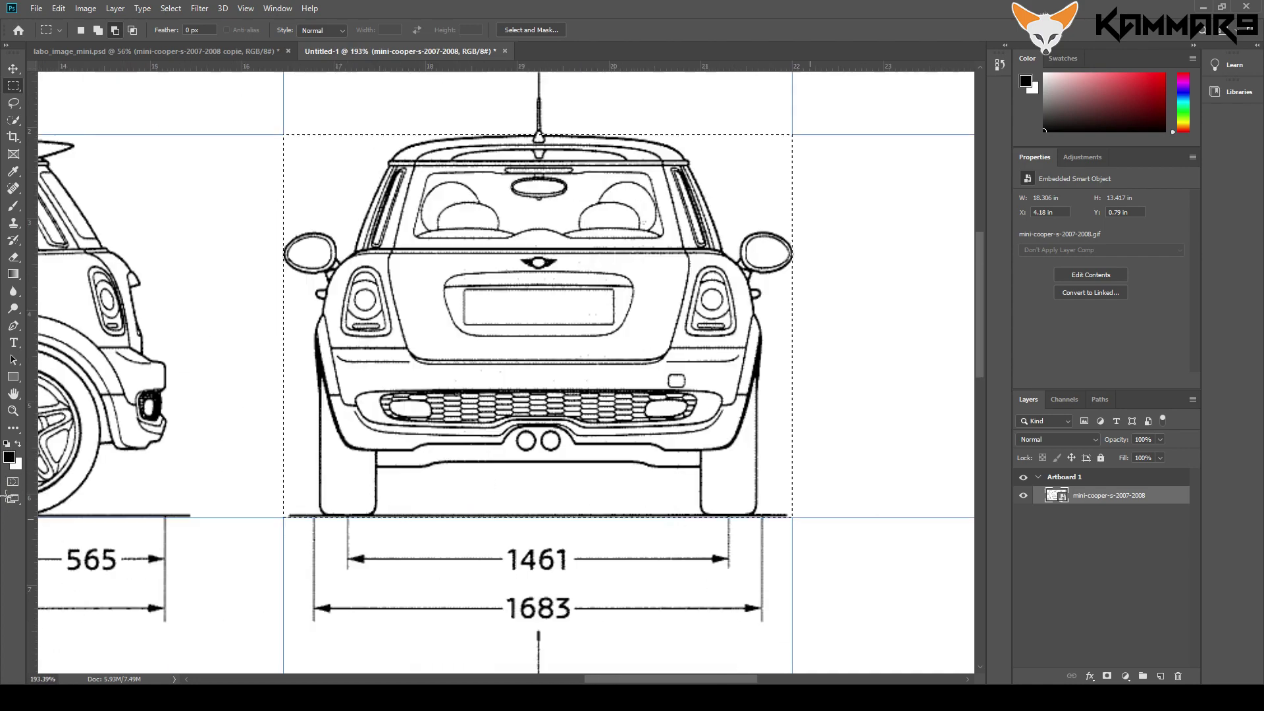
key("ctrl+plus")
key("ctrl+plus")
key("ctrl+plus")
key("ctrl+plus")
key("ctrl+plus")
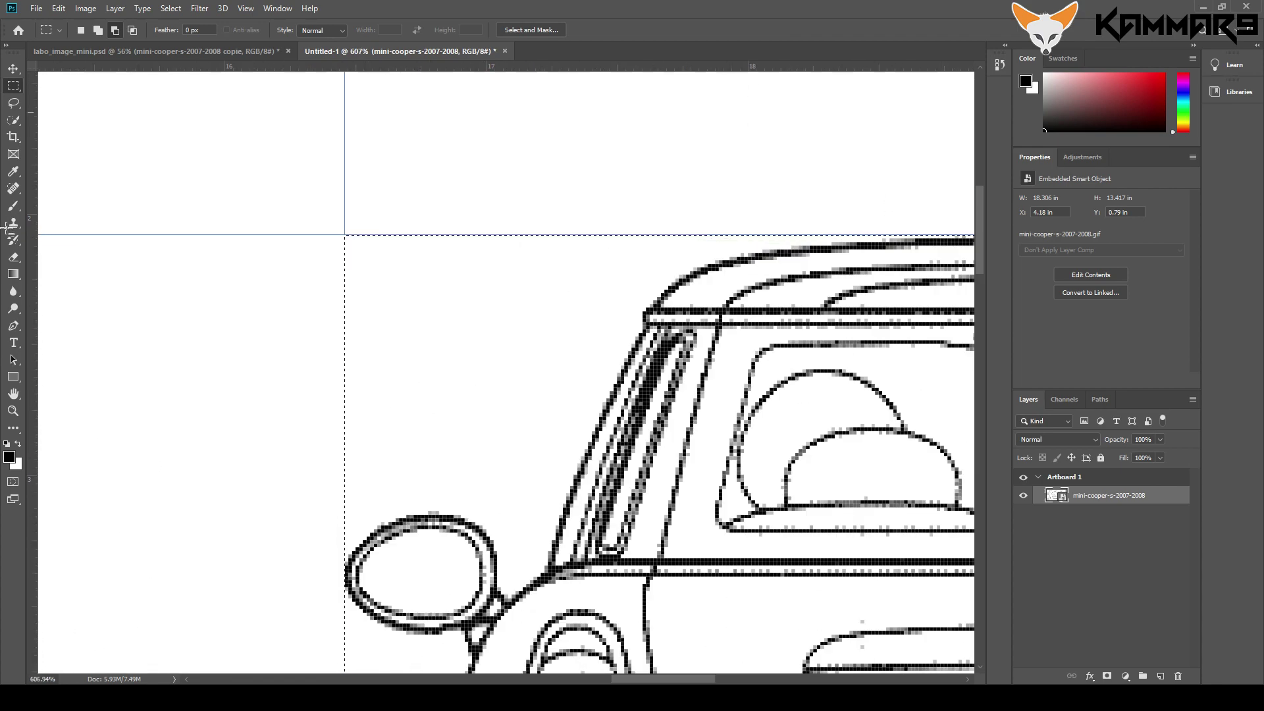
scroll(320, 249, "down", 7)
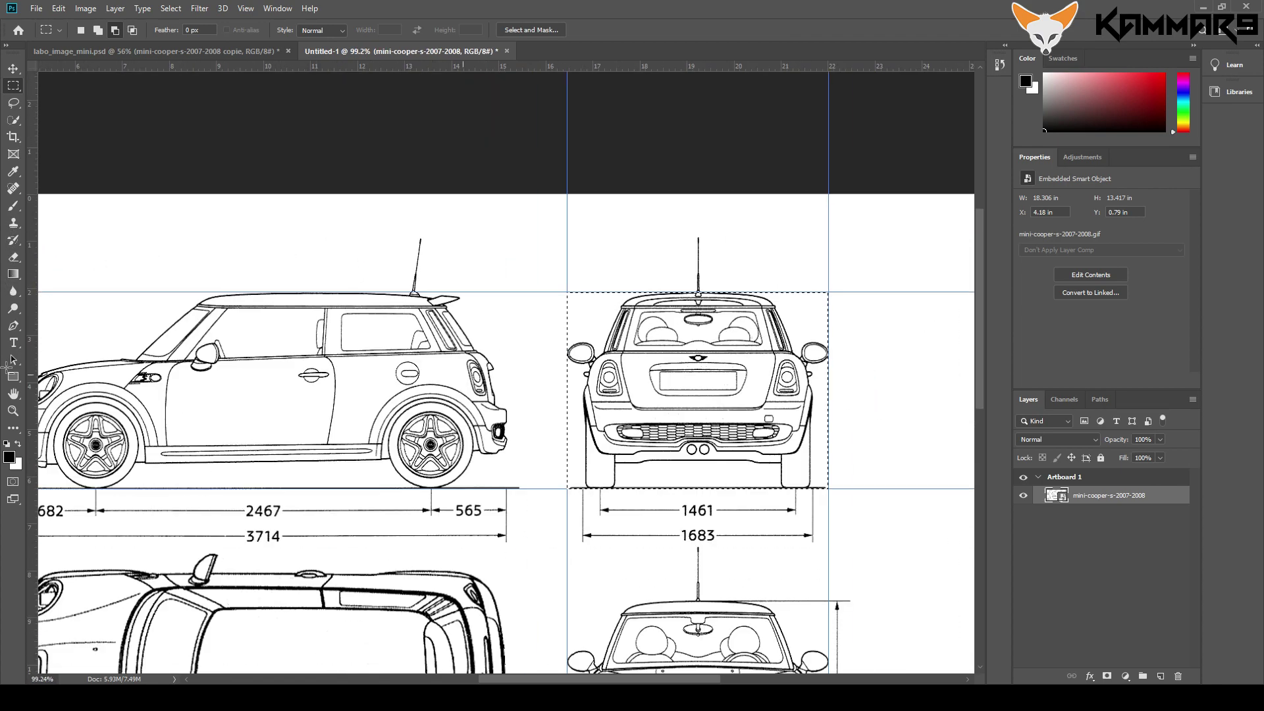
Step: Lower the roof guide by one pixel to the upper edge of the solid black roof line in the side view
key("ctrl+plus")
key("ctrl+plus")
key("ctrl+plus")
key("ctrl+plus")
key("ctrl+plus")
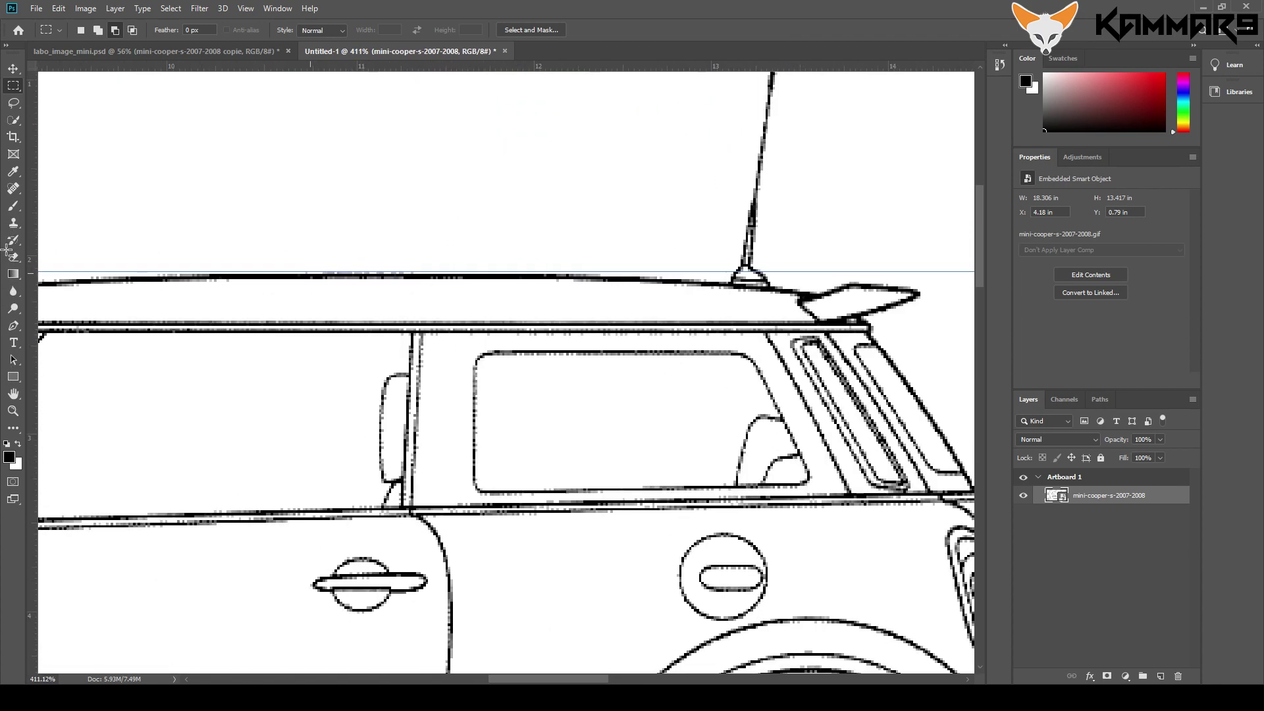
key("ctrl+plus")
key("ctrl+plus")
key("ctrl+plus")
key("ctrl+plus")
key("ctrl+plus")
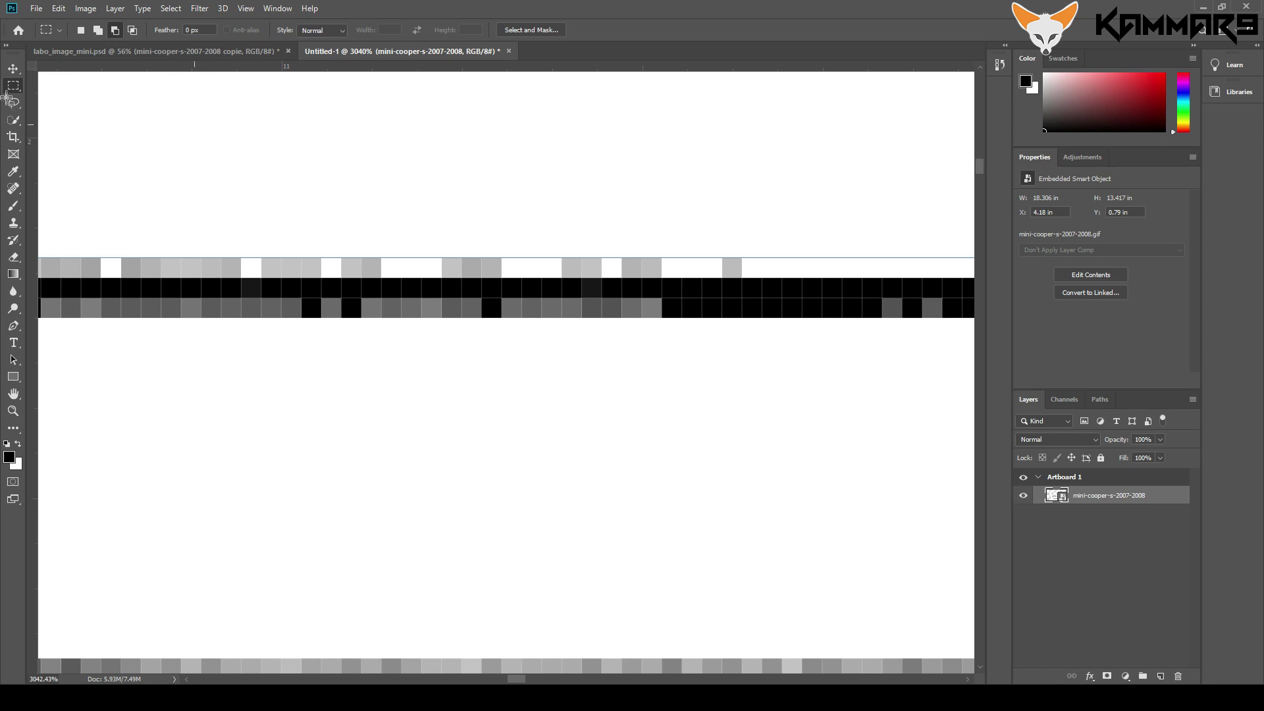
key("v")
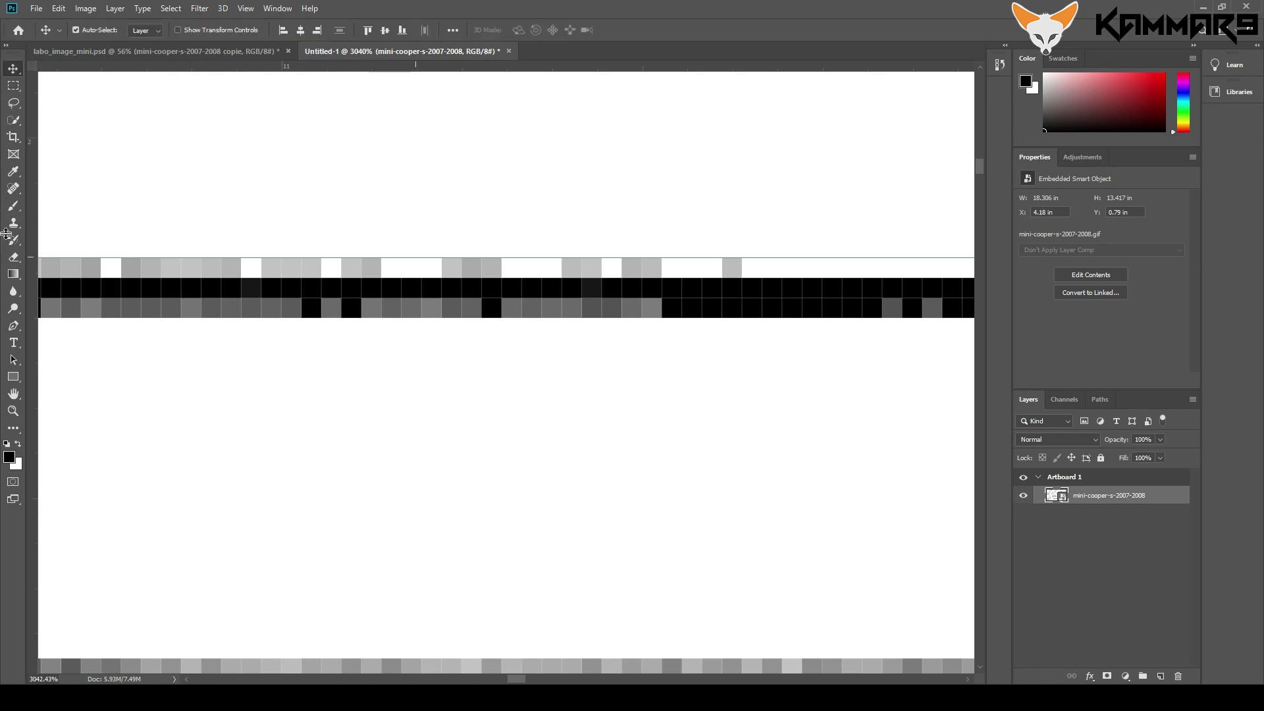
left_click_drag(416, 257, 419, 278)
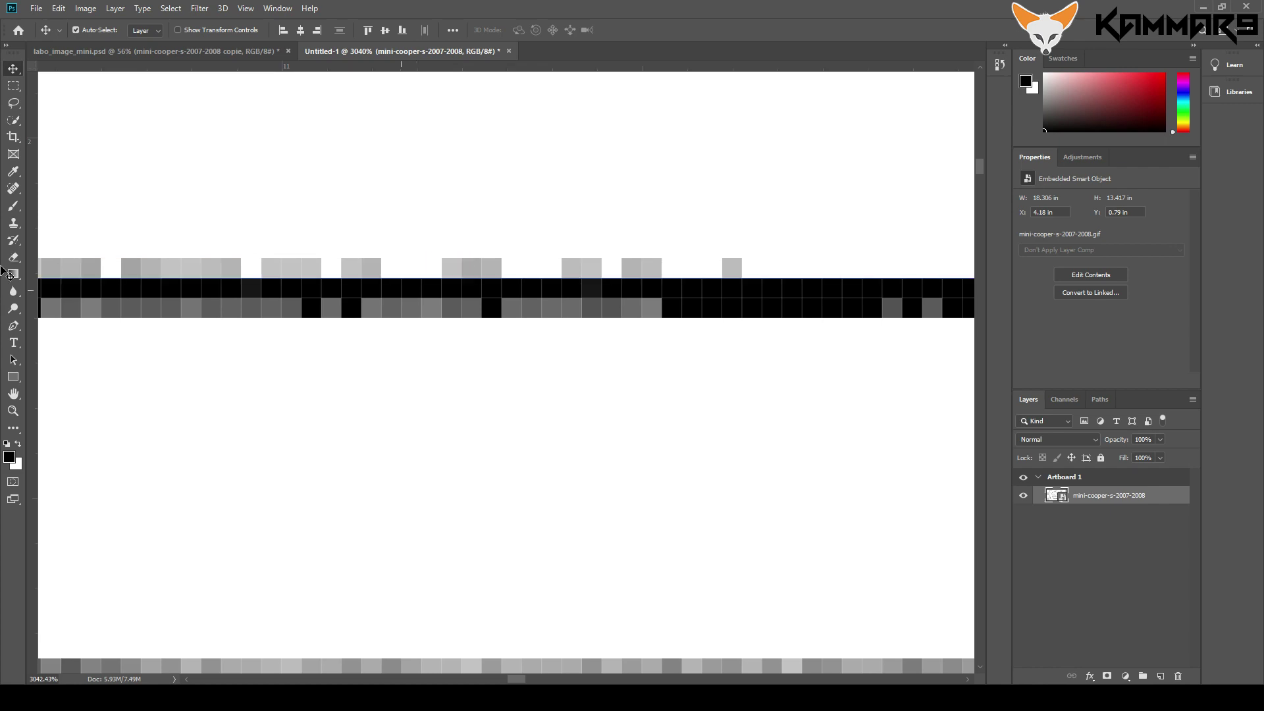
Step: Examine the lowered roof guide against the rear view's roof line around the antenna base
scroll(369, 289, "down", 10)
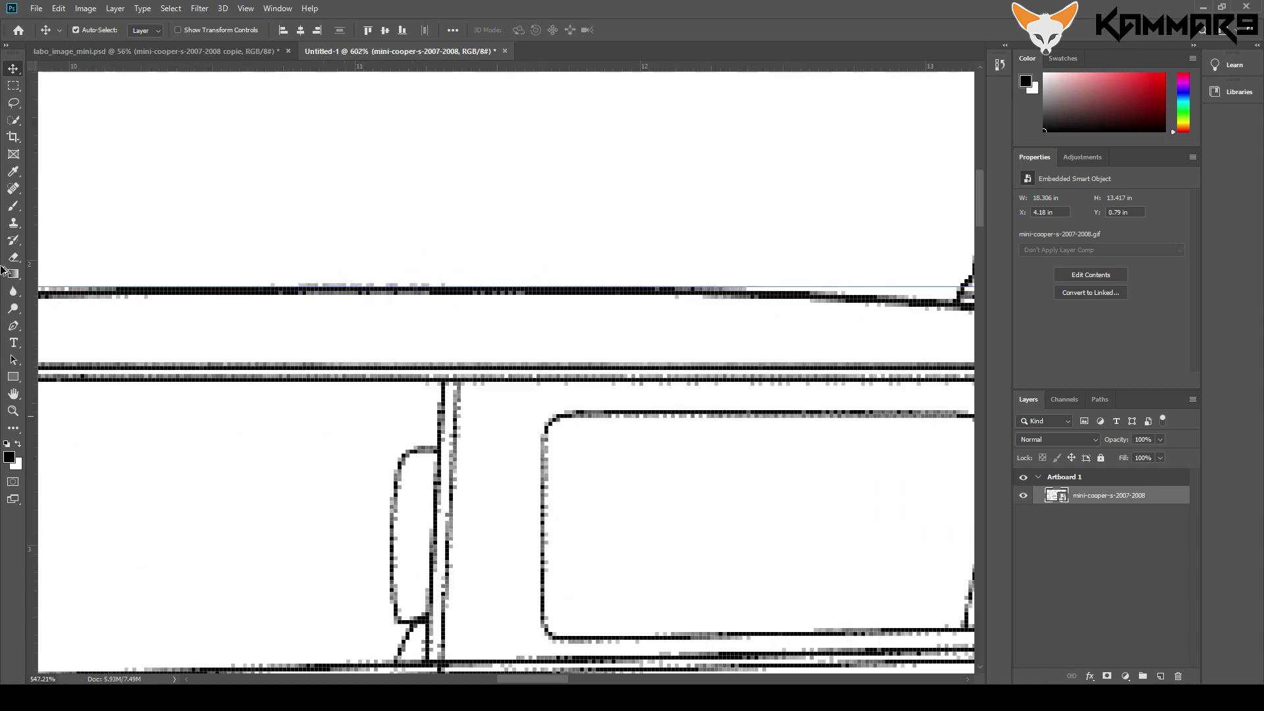
scroll(336, 291, "down", 8)
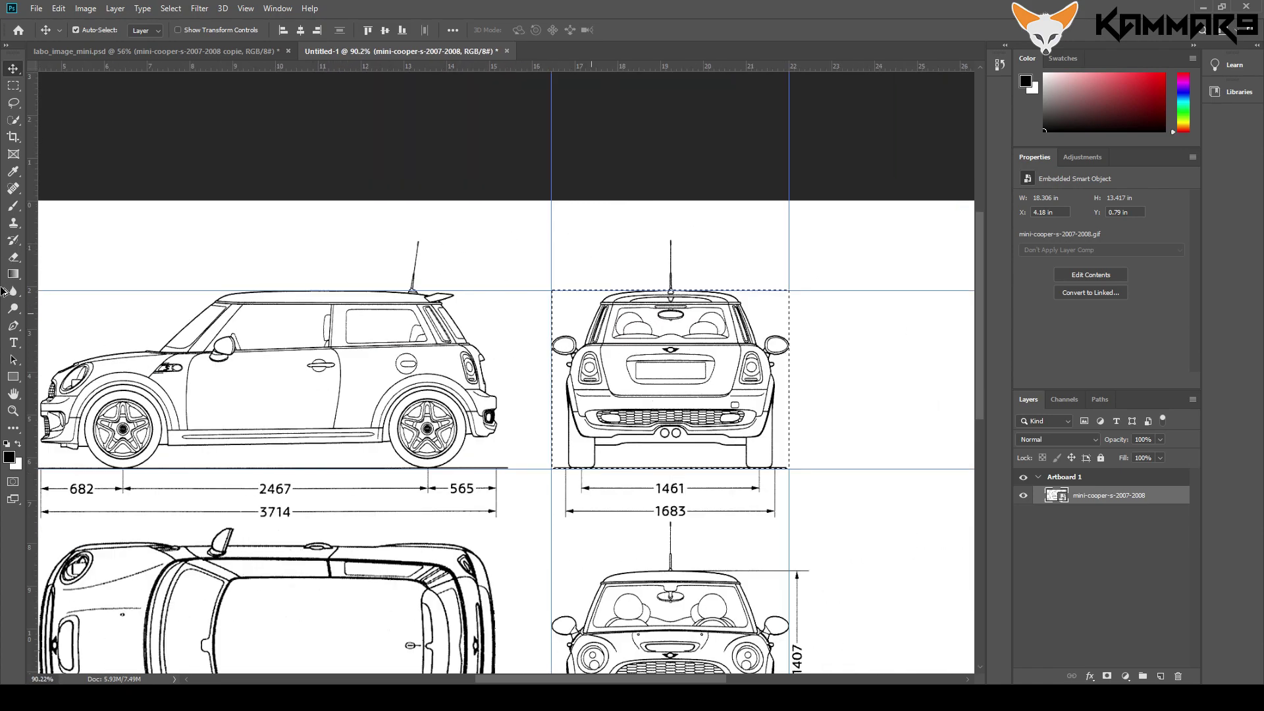
scroll(658, 297, "up", 3)
scroll(3, 262, "up", 5)
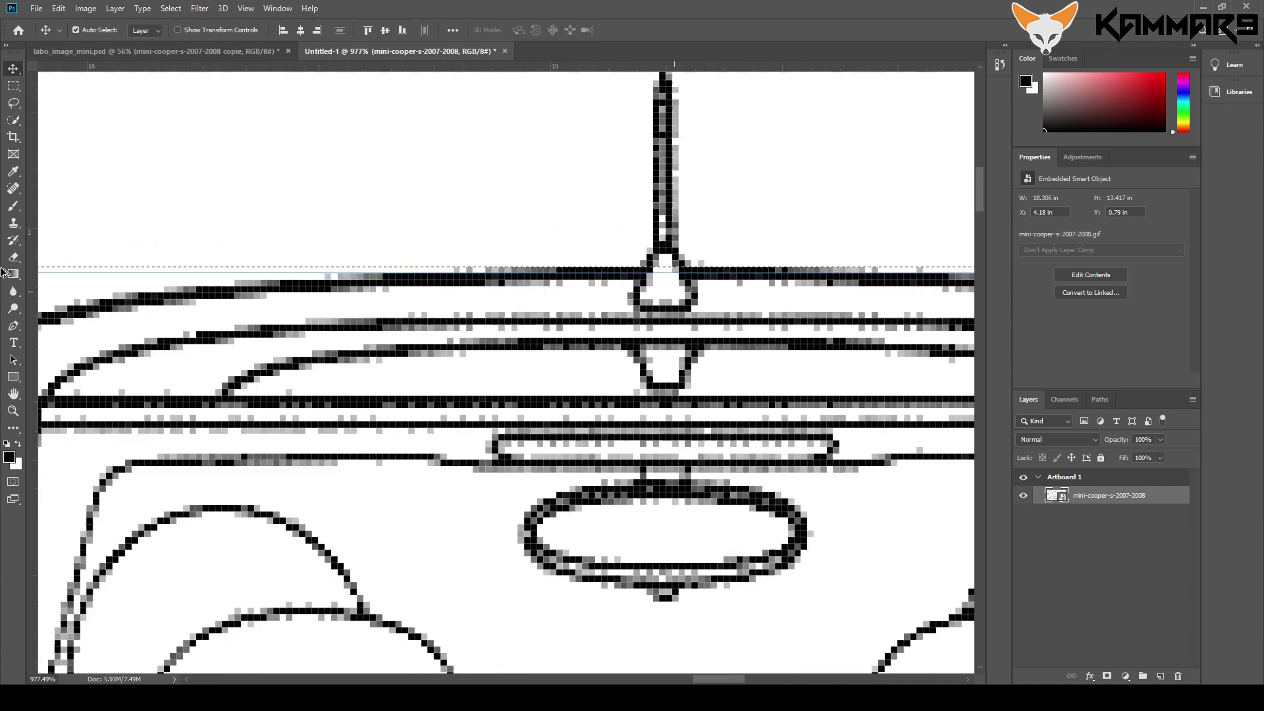
scroll(4, 257, "up", 3)
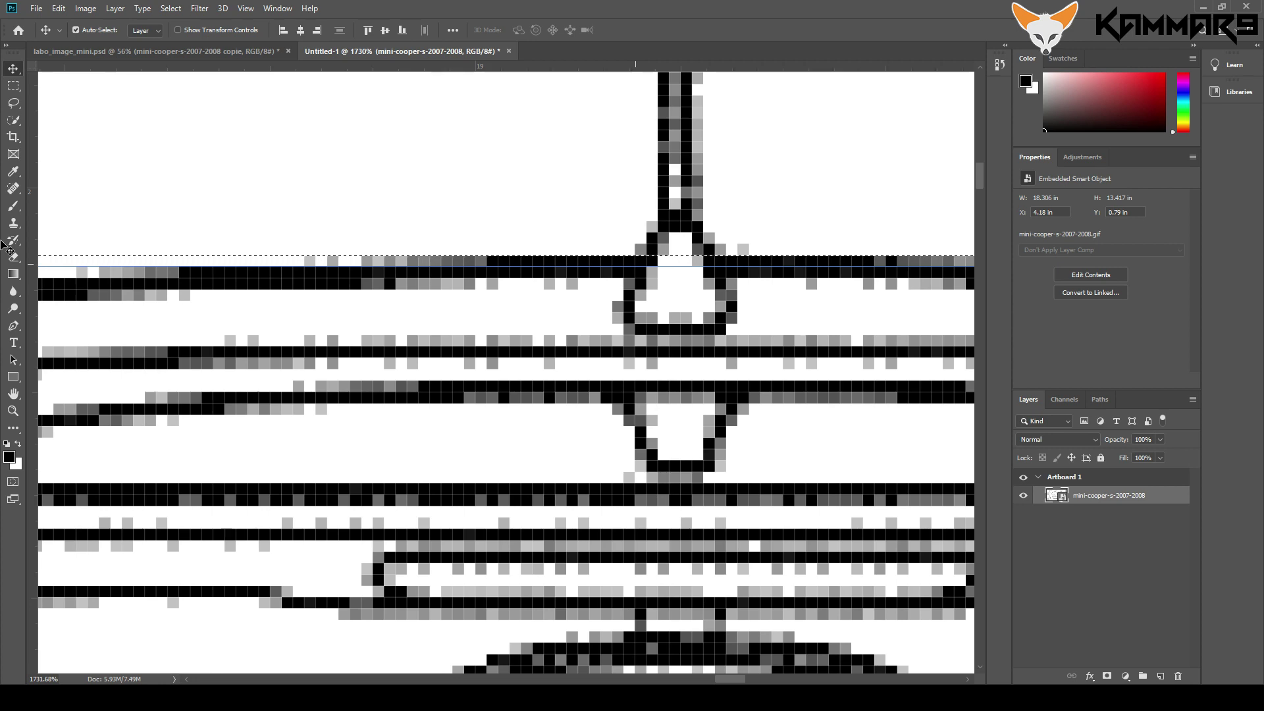
Step: Inspect the cropped roof edge of Back View.jpg in Photos, and close the image
key("ctrl+d")
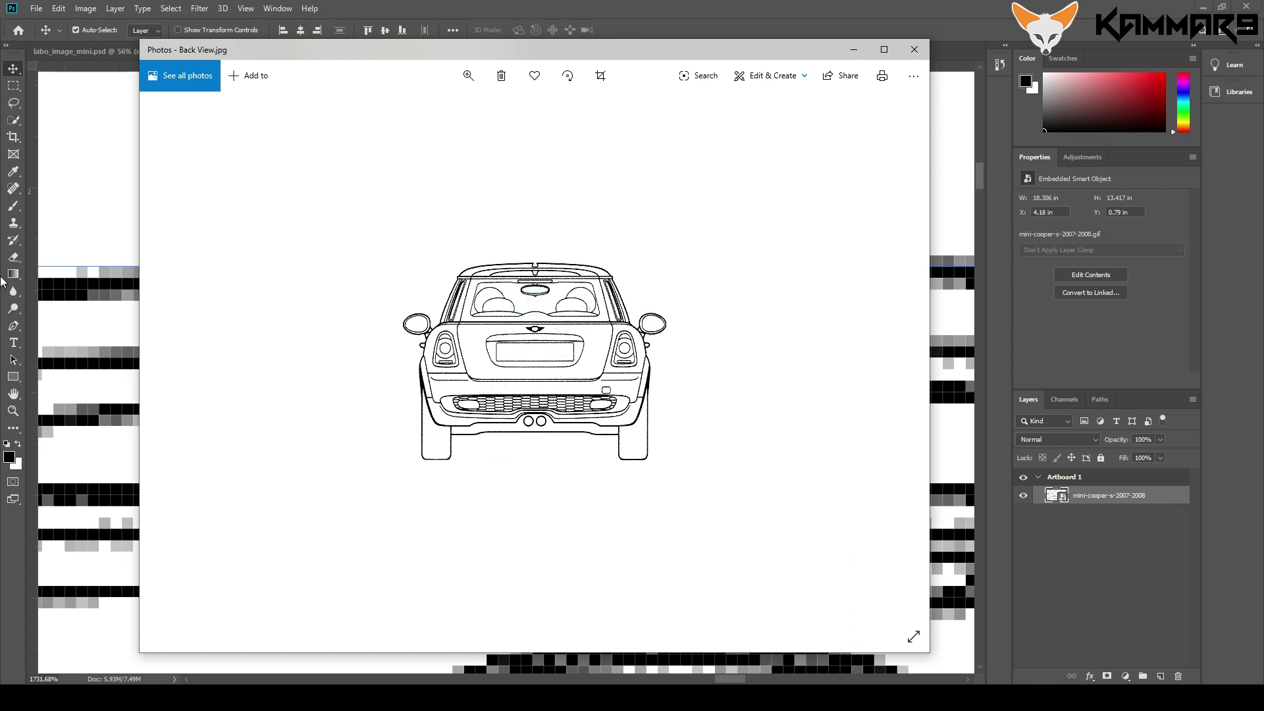
scroll(542, 268, "up", 4)
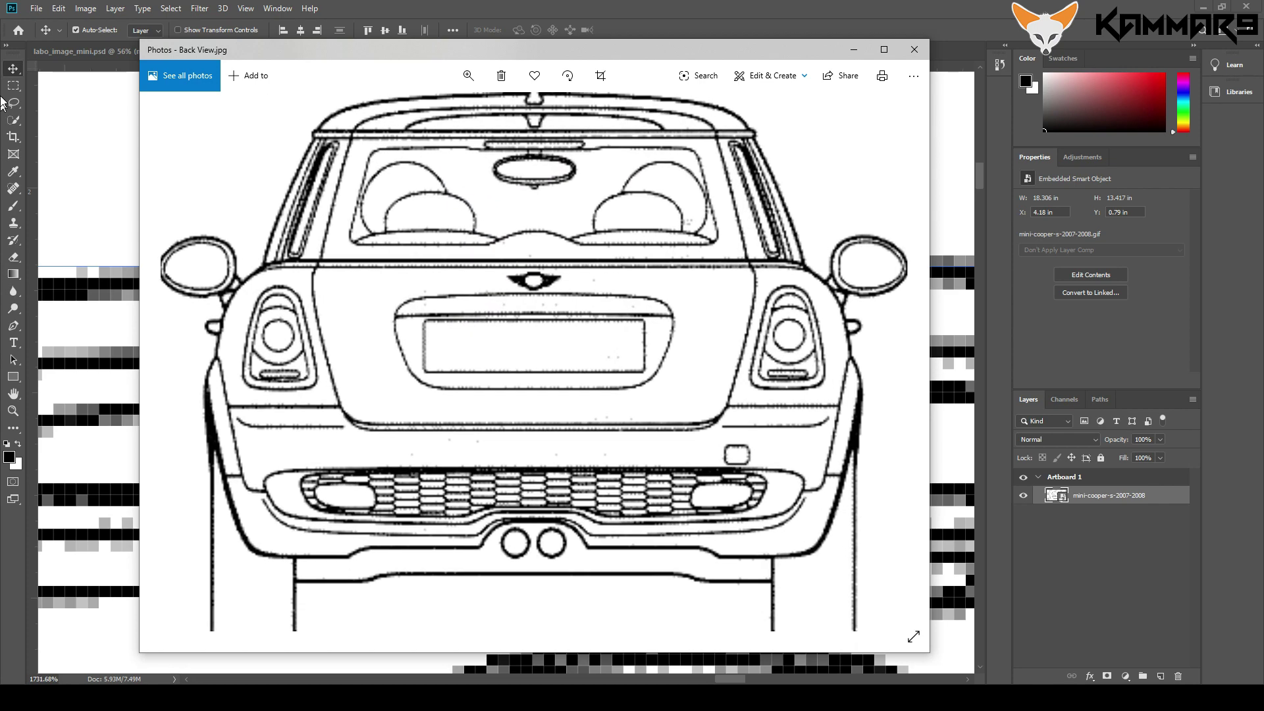
left_click_drag(542, 112, 543, 218)
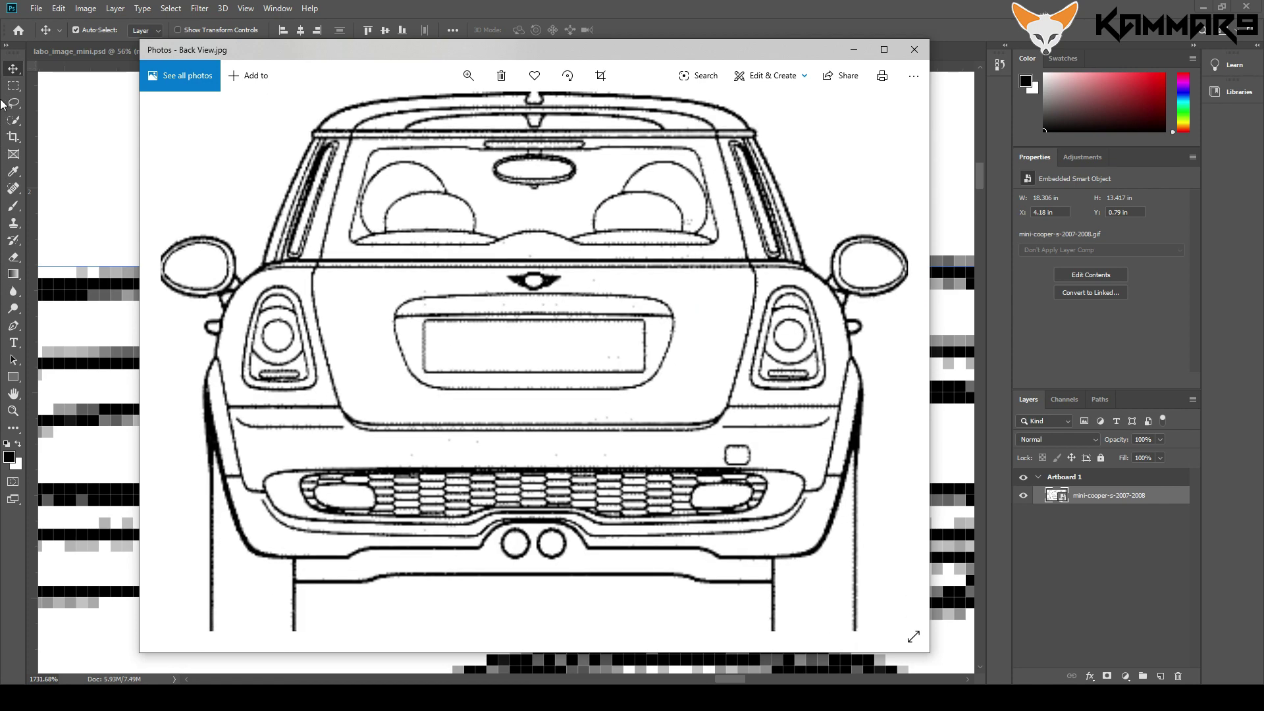
left_click_drag(515, 131, 514, 137)
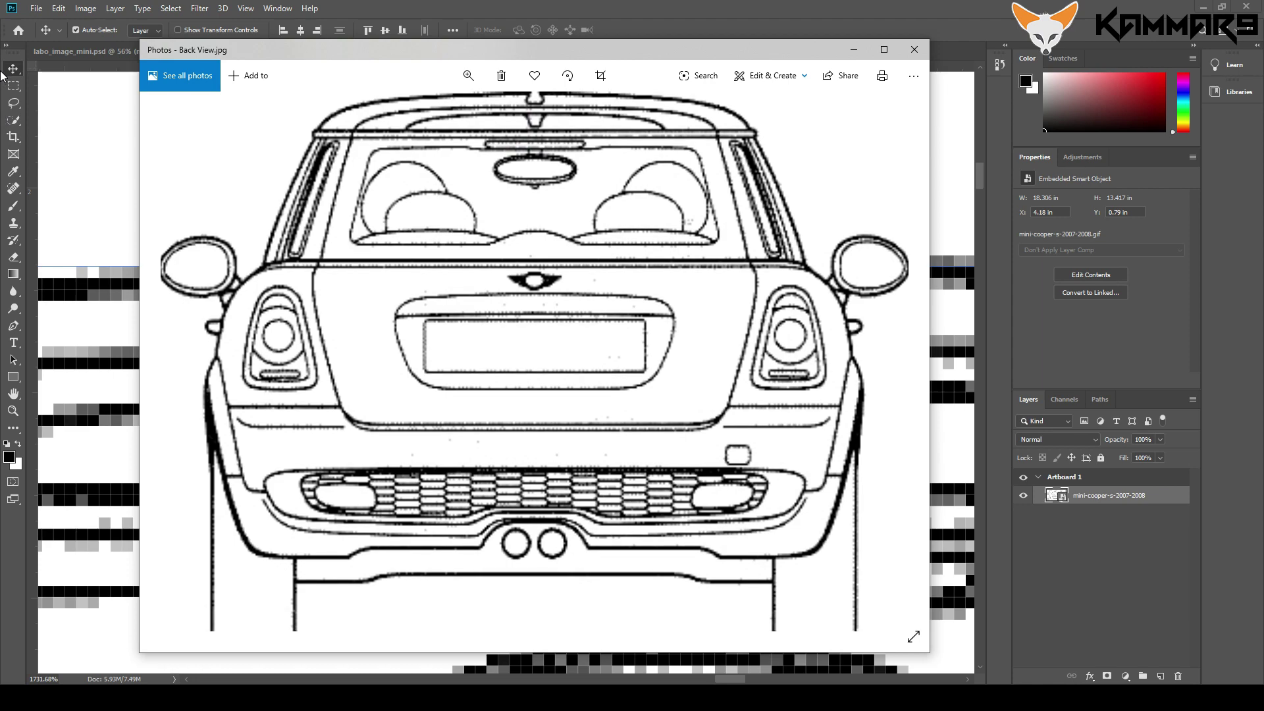
left_click(913, 50)
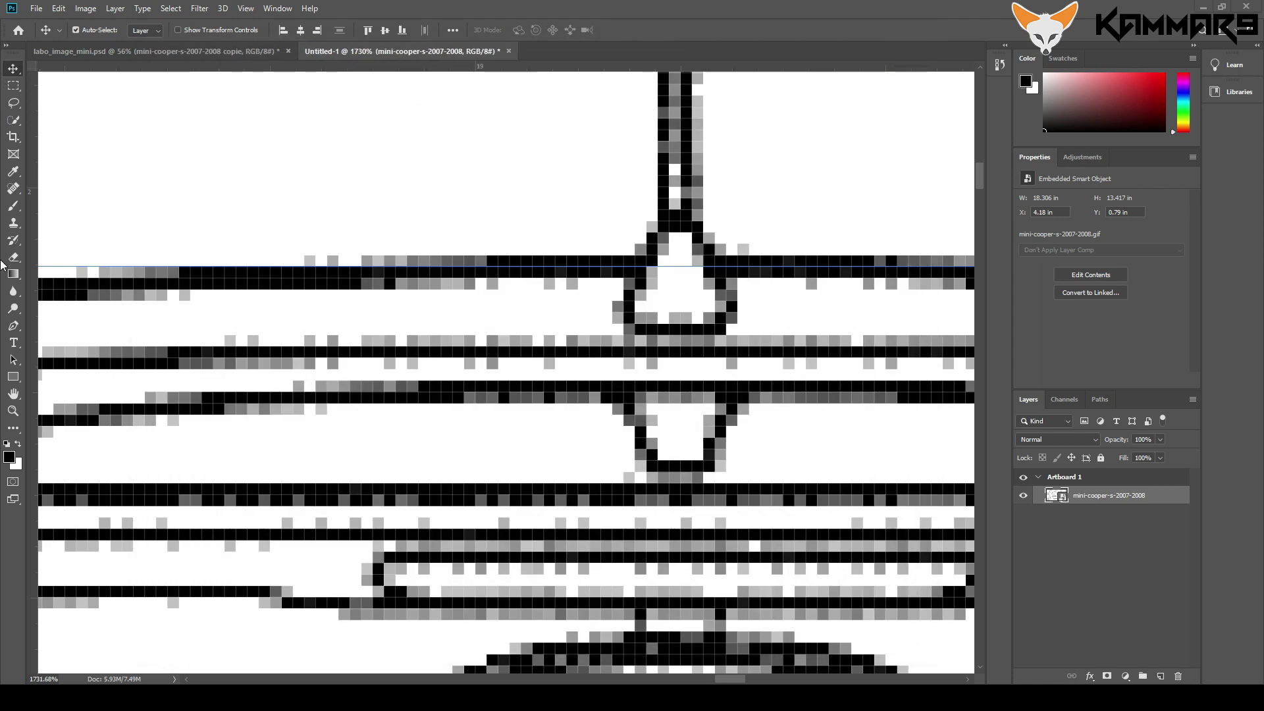
Step: Subtract the strip above the lowered roof guide from the rear view selection with the Rectangular Marquee tool
scroll(1, 266, "down", 8)
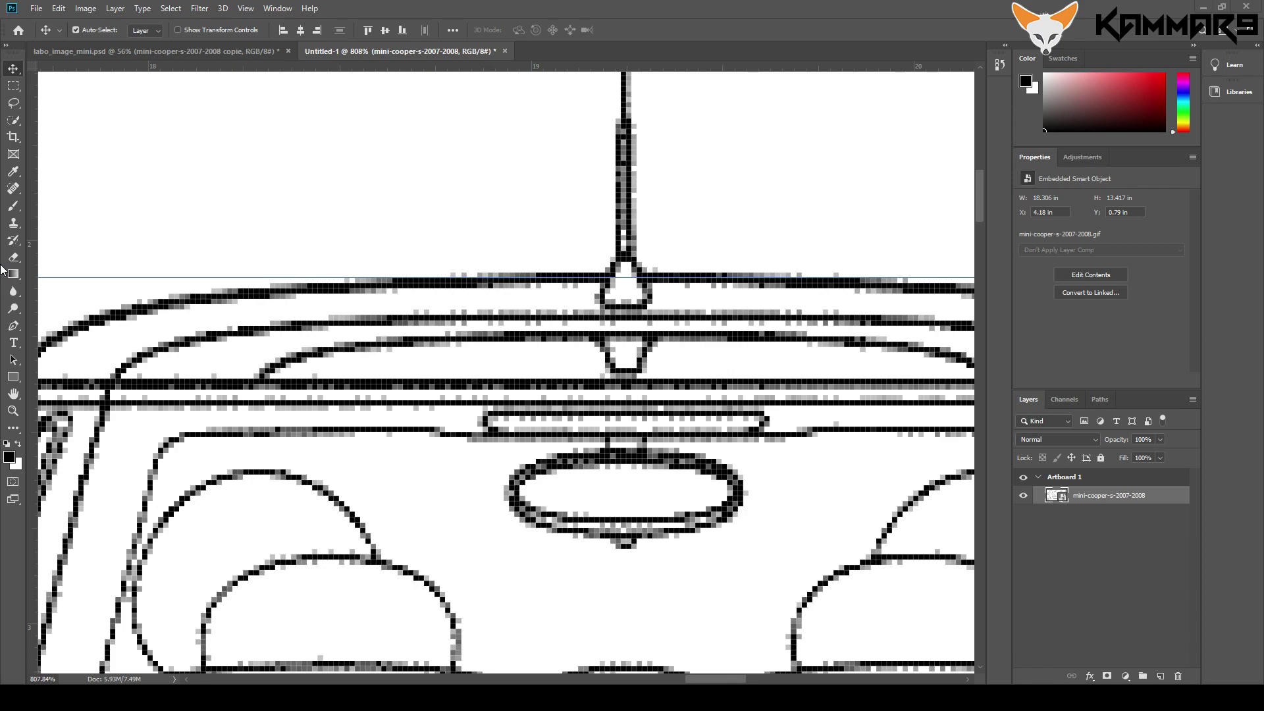
scroll(548, 287, "down", 6)
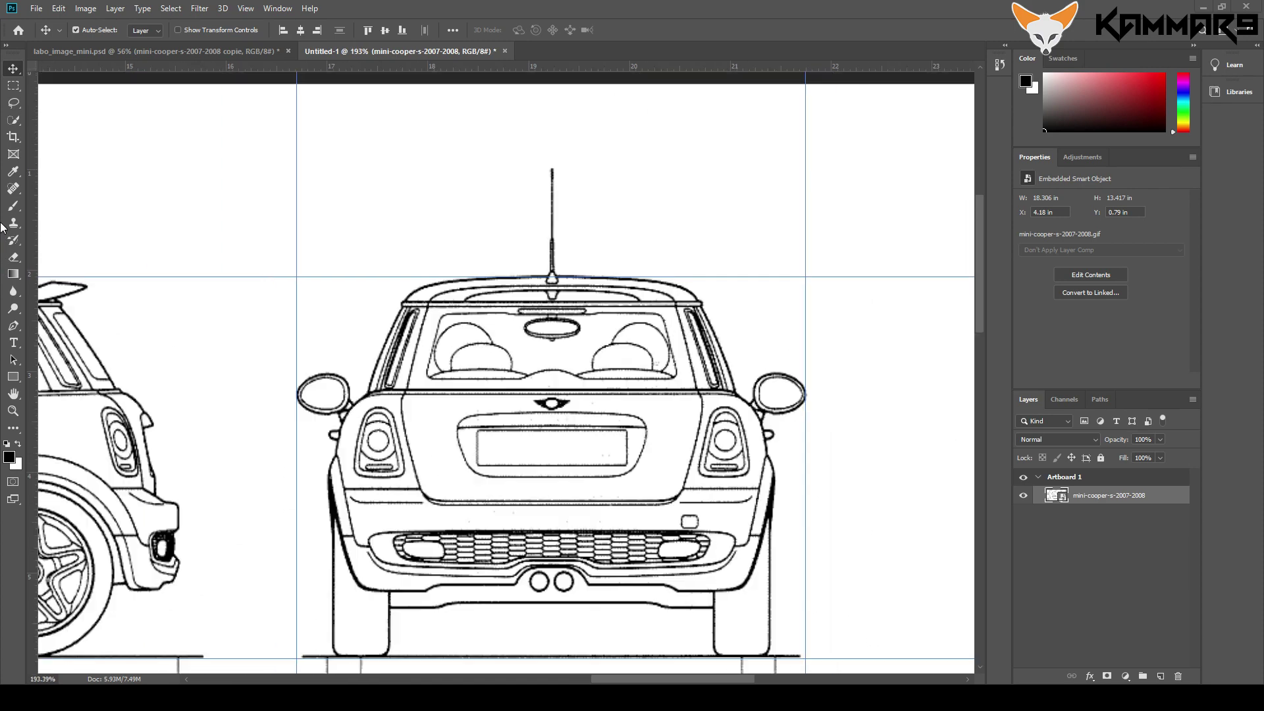
scroll(543, 246, "down", 2)
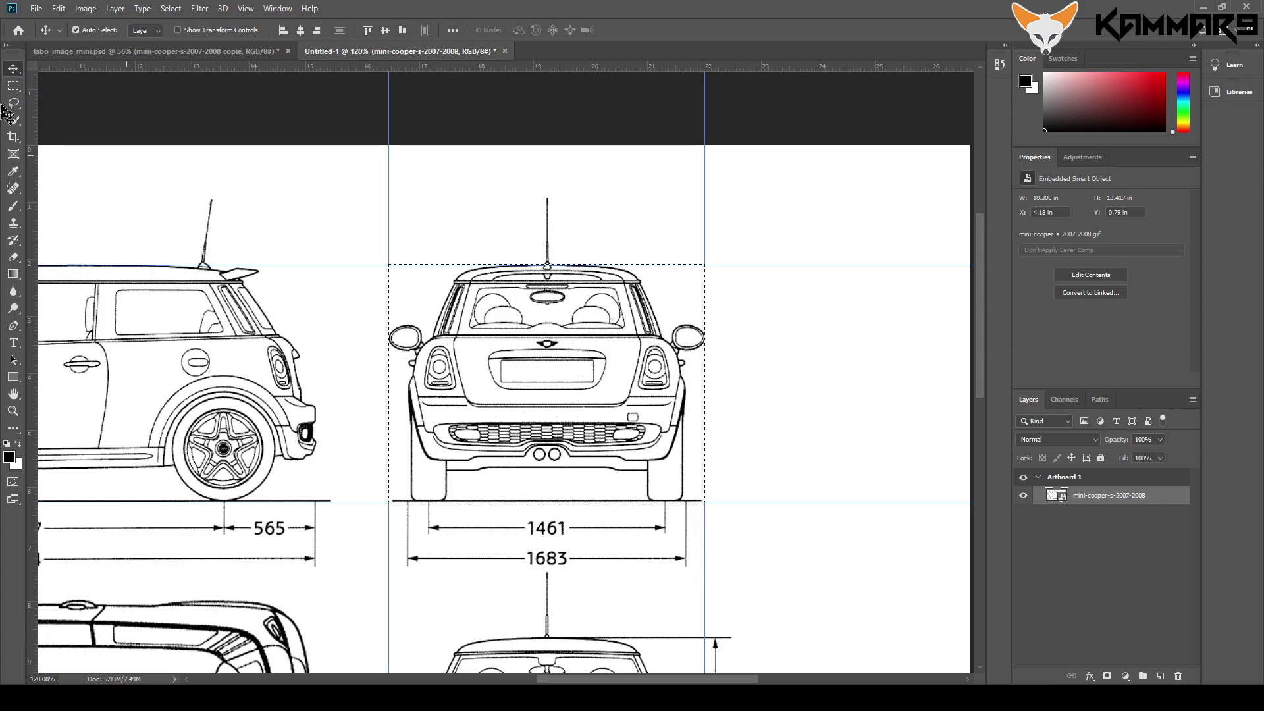
left_click(13, 85)
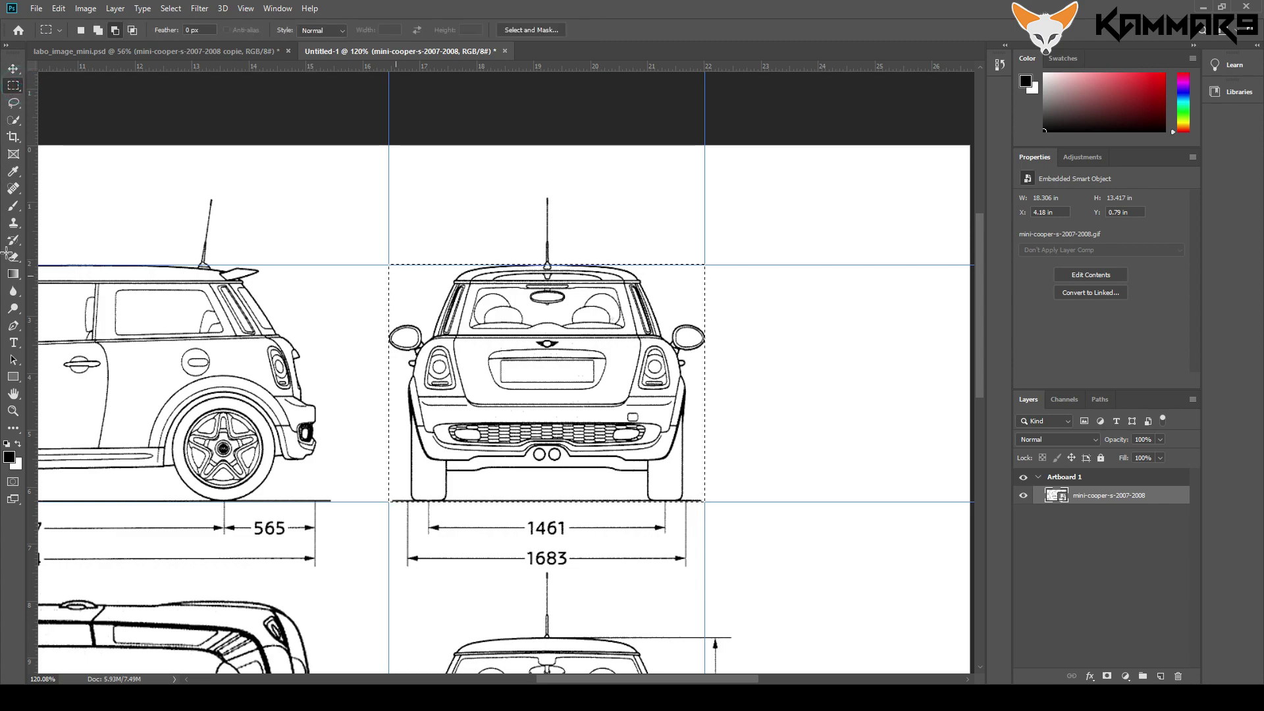
scroll(445, 268, "up", 3)
scroll(6, 239, "up", 6)
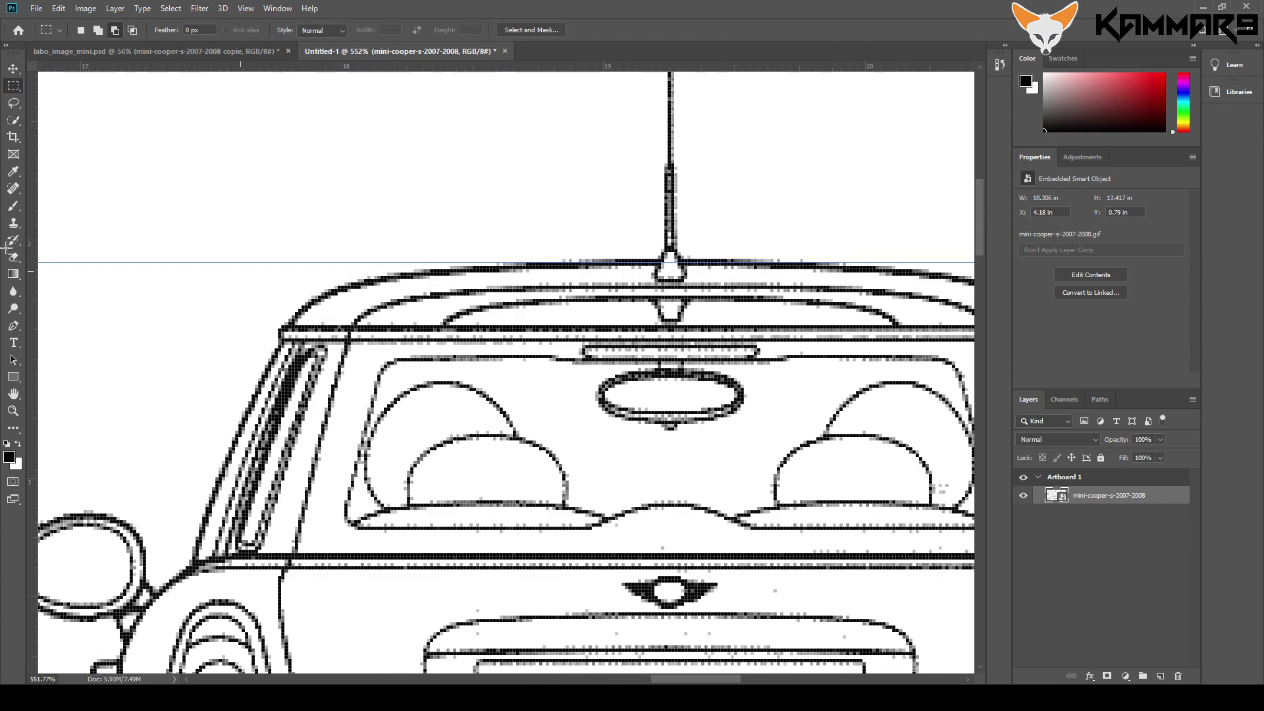
scroll(6, 241, "down", 3)
scroll(6, 247, "up", 15)
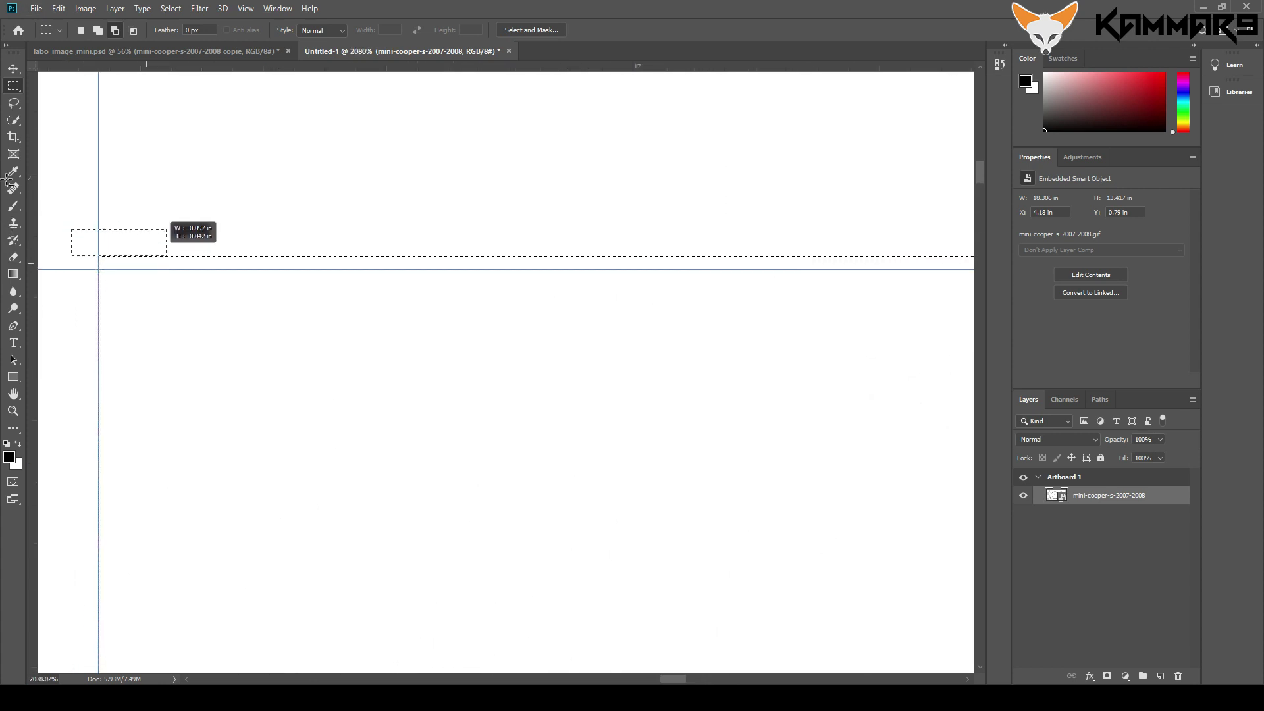
left_click_drag(166, 229, 249, 265)
mouse_move(7, 283)
left_mouse_down()
mouse_move(8, 264)
mouse_move(8, 275)
left_mouse_up()
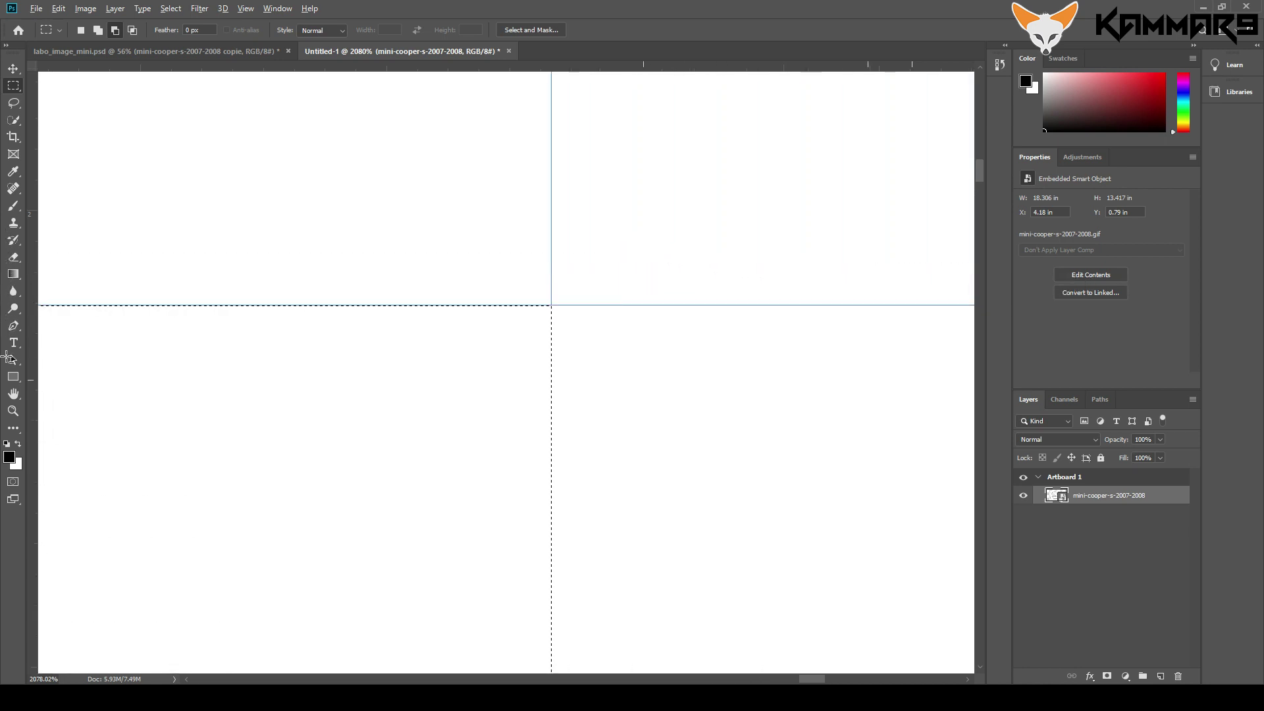
scroll(8, 359, "down", 8)
scroll(6, 225, "down", 4)
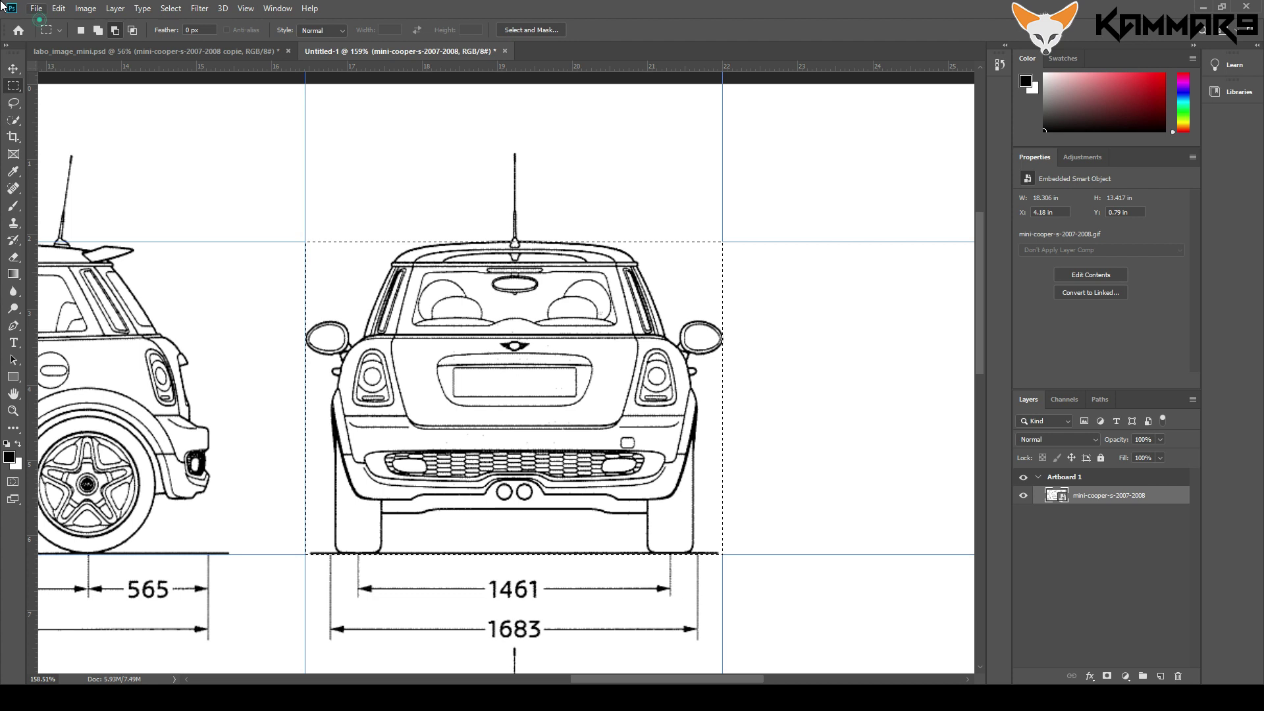
key("alt+f")
key("Down")
key("Down")
key("Down")
key("Down")
key("Down")
key("Down")
key("Down")
key("Down")
key("Down")
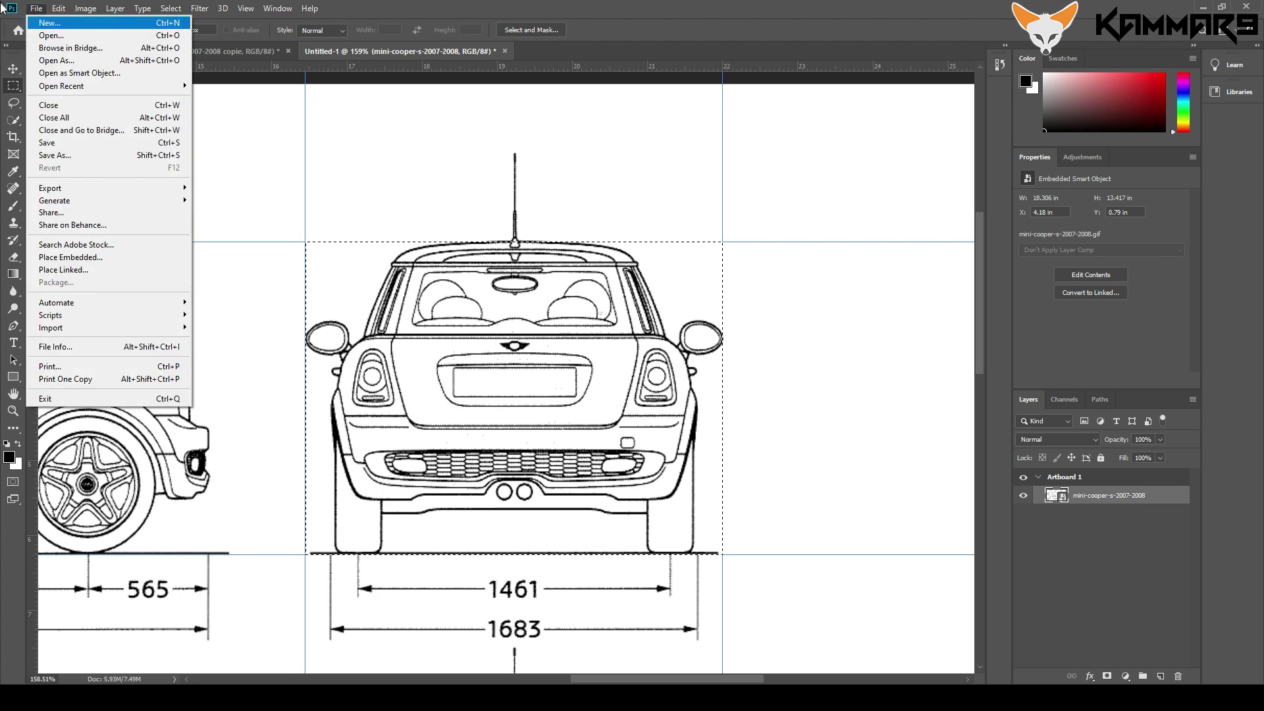
key("Down")
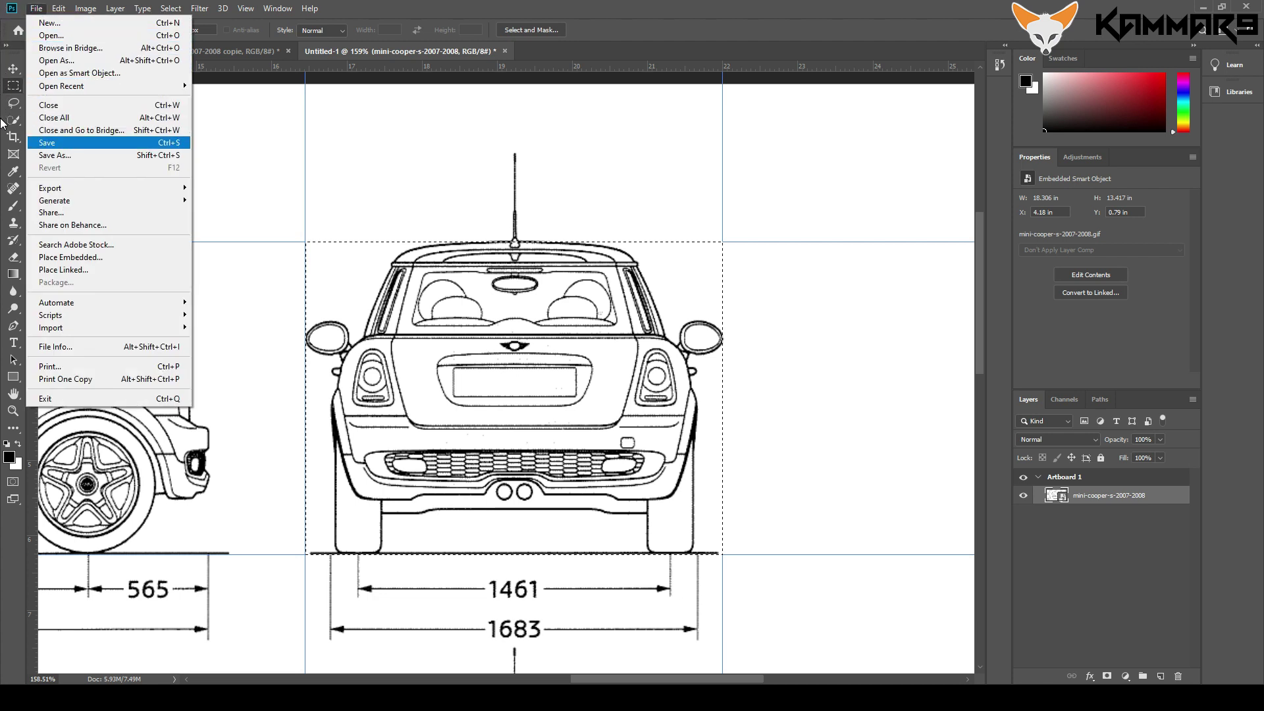
key("Up")
key("Up")
key("Up")
key("Up")
key("Up")
key("Up")
key("Up")
key("Escape")
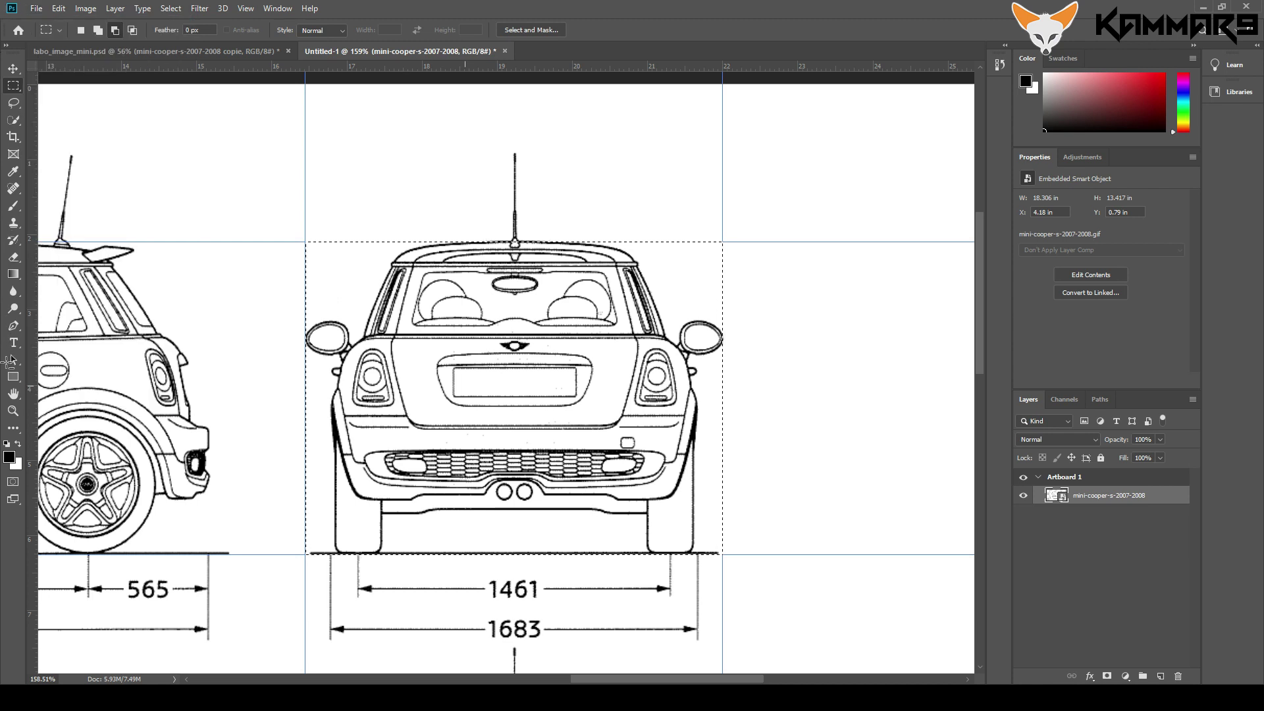
key("alt+f")
key("Down")
key("Down")
key("Down")
key("Down")
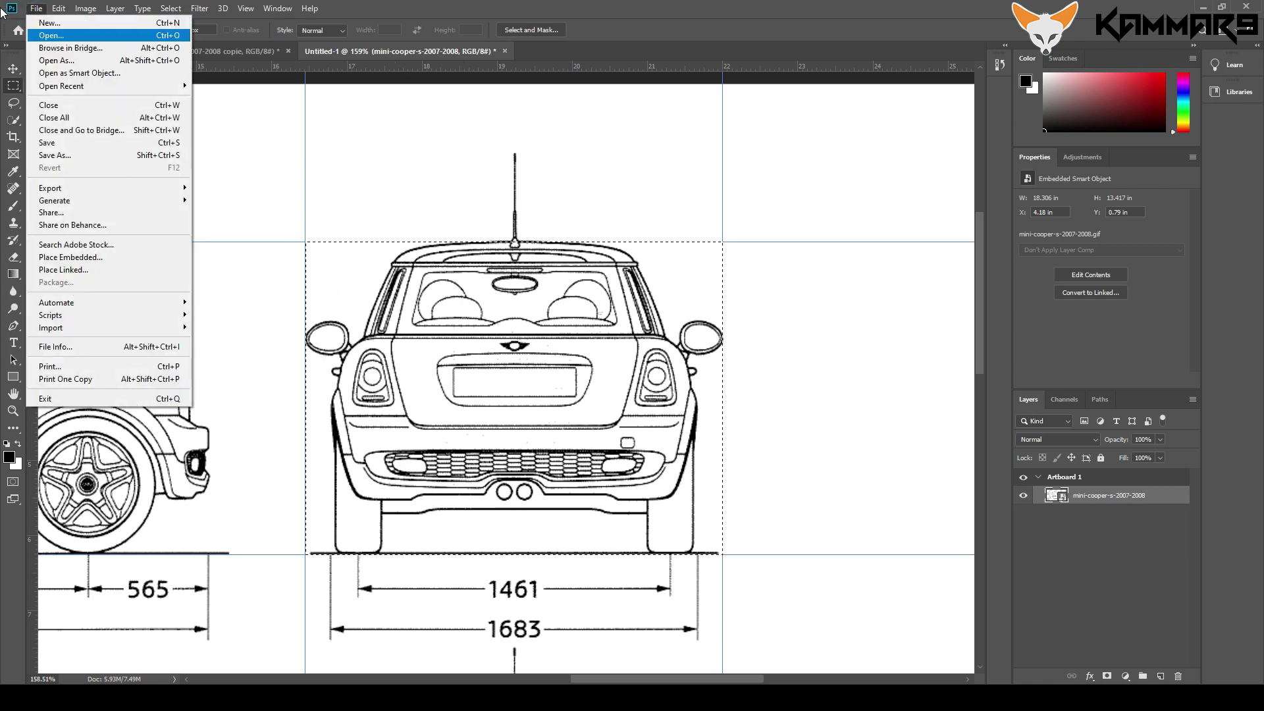
key("Down")
key("Up")
key("Up")
key("Up")
key("Up")
key("Escape")
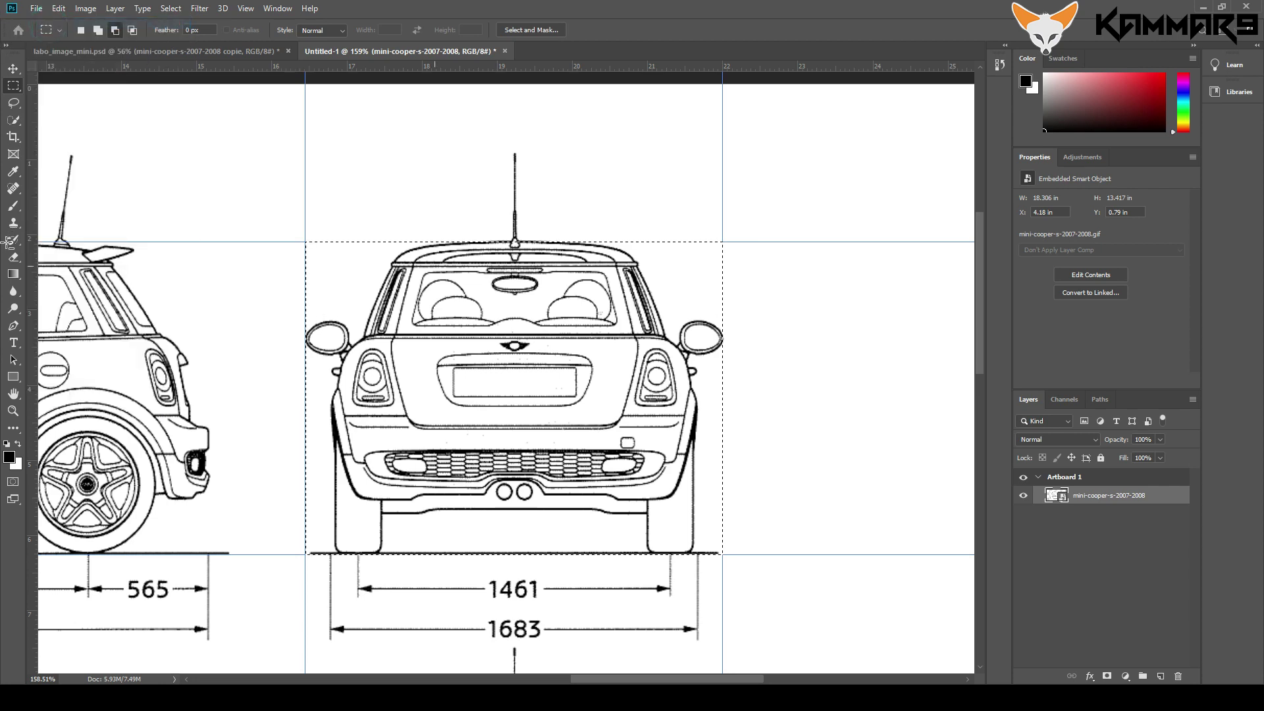
Step: Create a new 400 × 300 px document from the clipboard size and paste the copied rear view into it
key("ctrl+n")
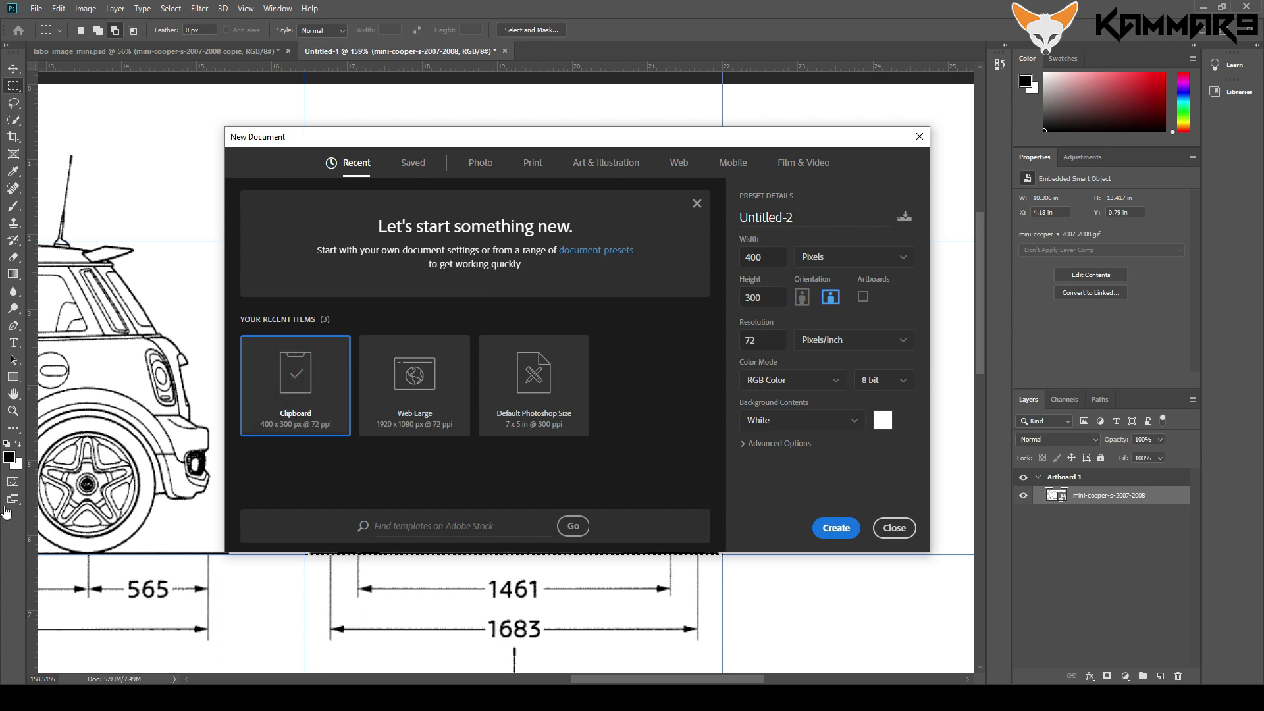
key("Return")
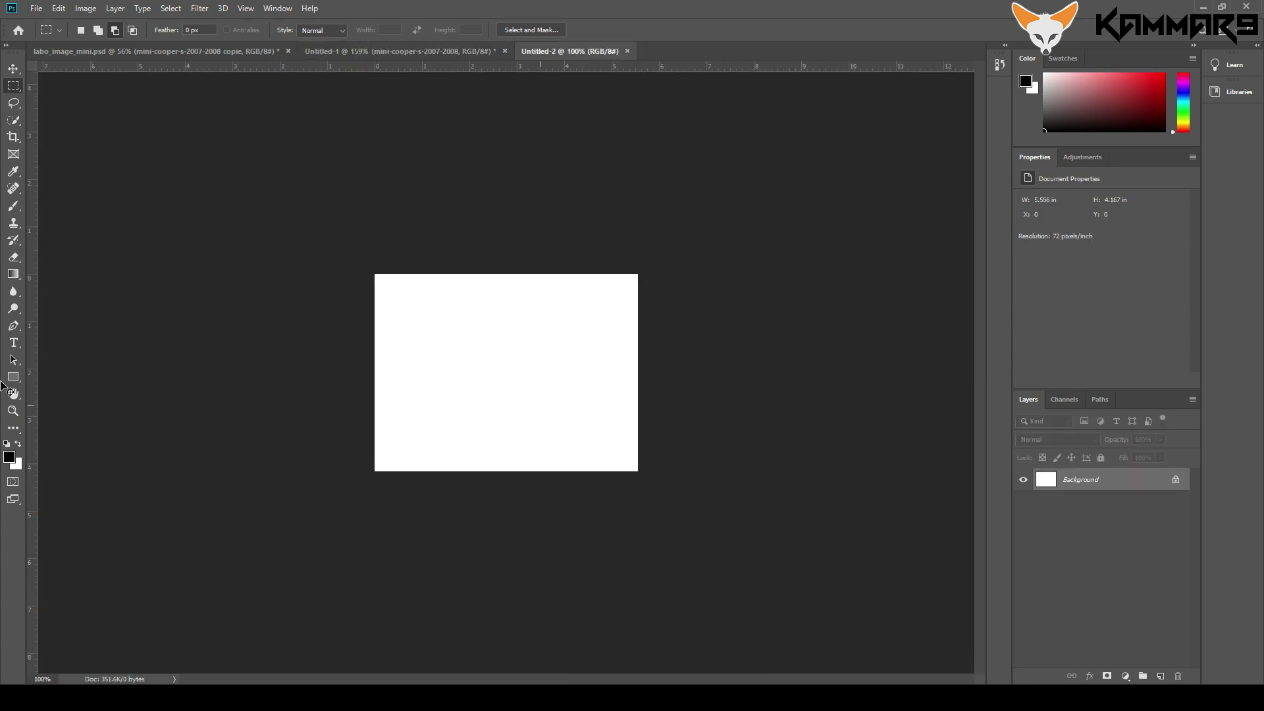
key("ctrl+v")
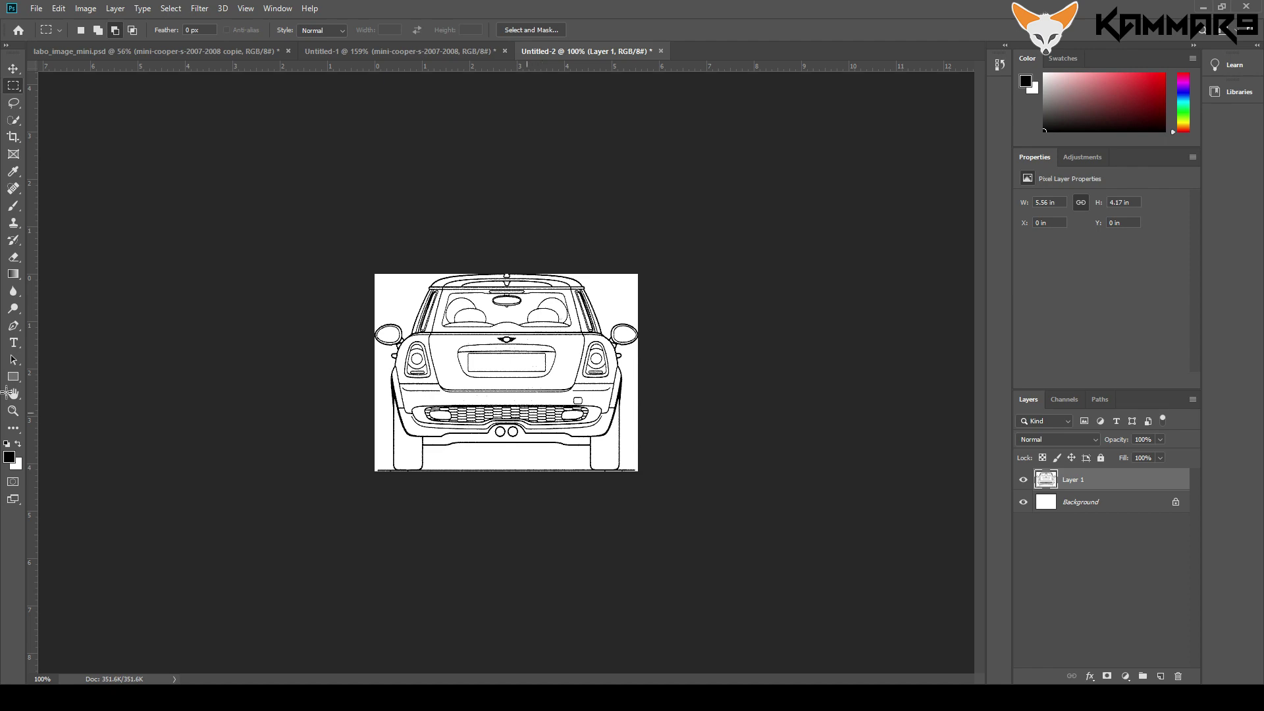
key("ctrl+0")
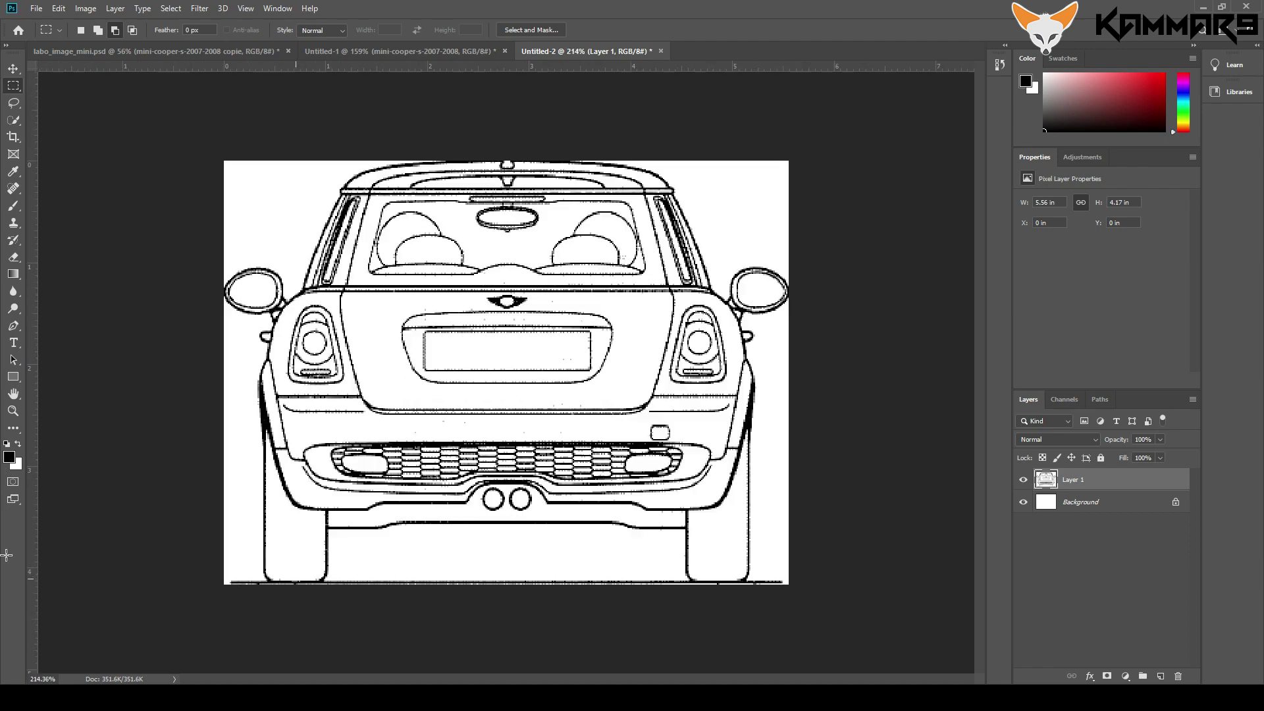
Step: Close the Back View.jpg image in Photos, and choose JPEG as the save format for the pasted rear view
key("ctrl+minus")
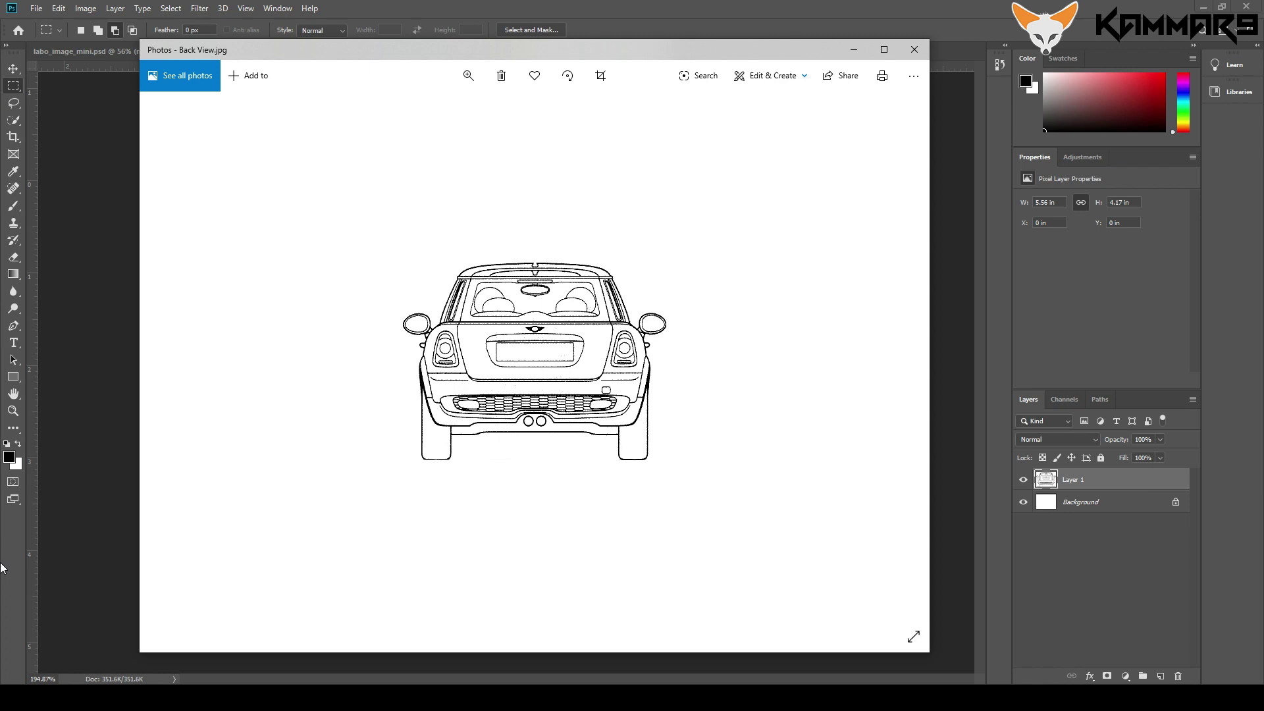
left_click(914, 50)
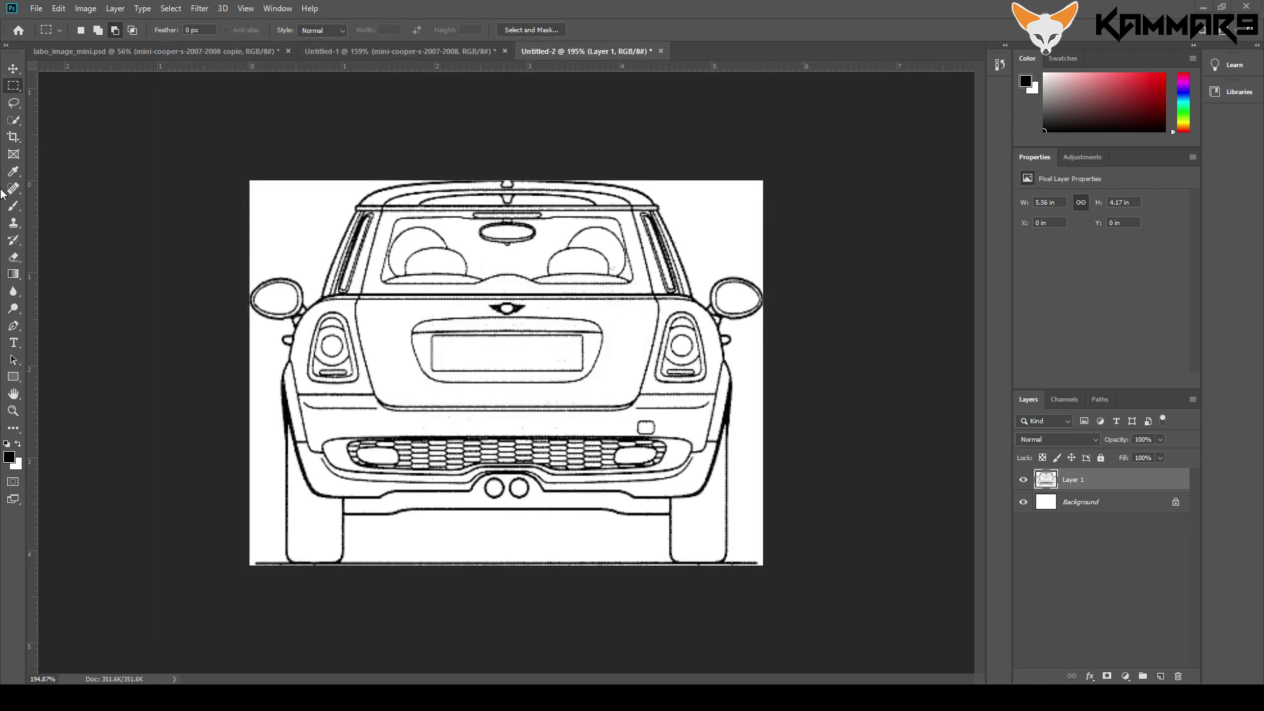
key("ctrl+shift+s")
left_click(355, 304)
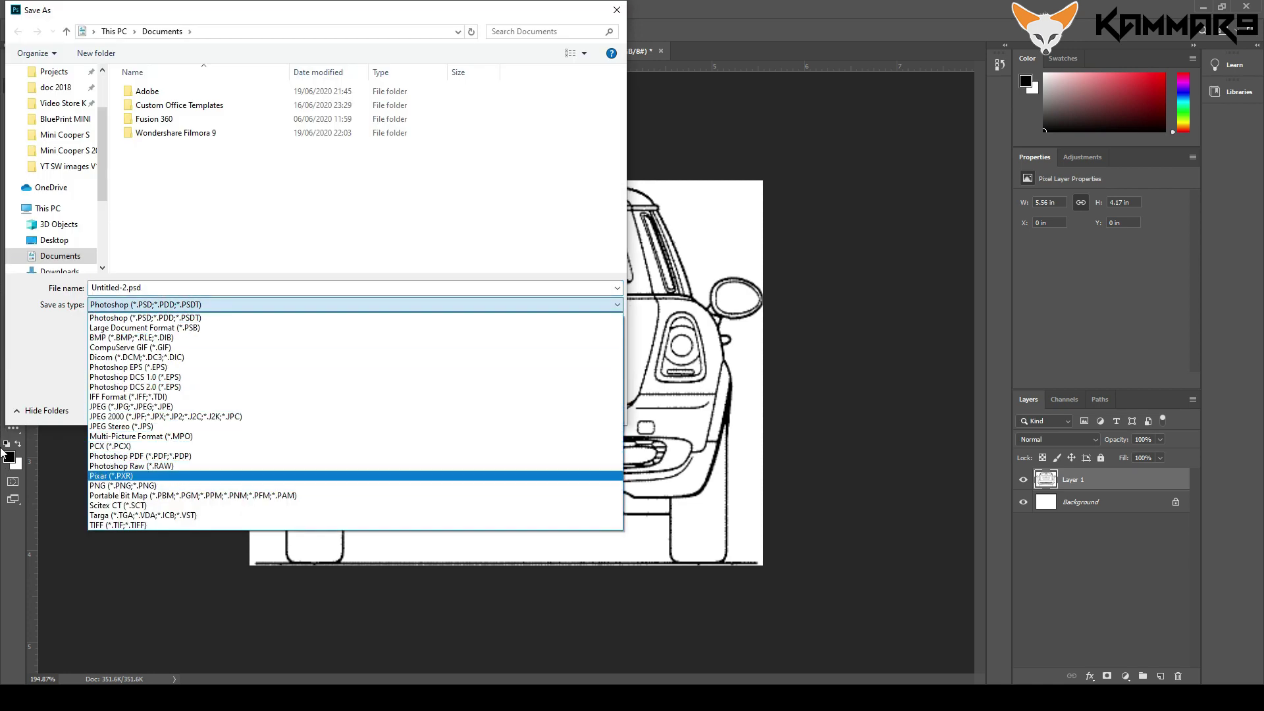
key("Return")
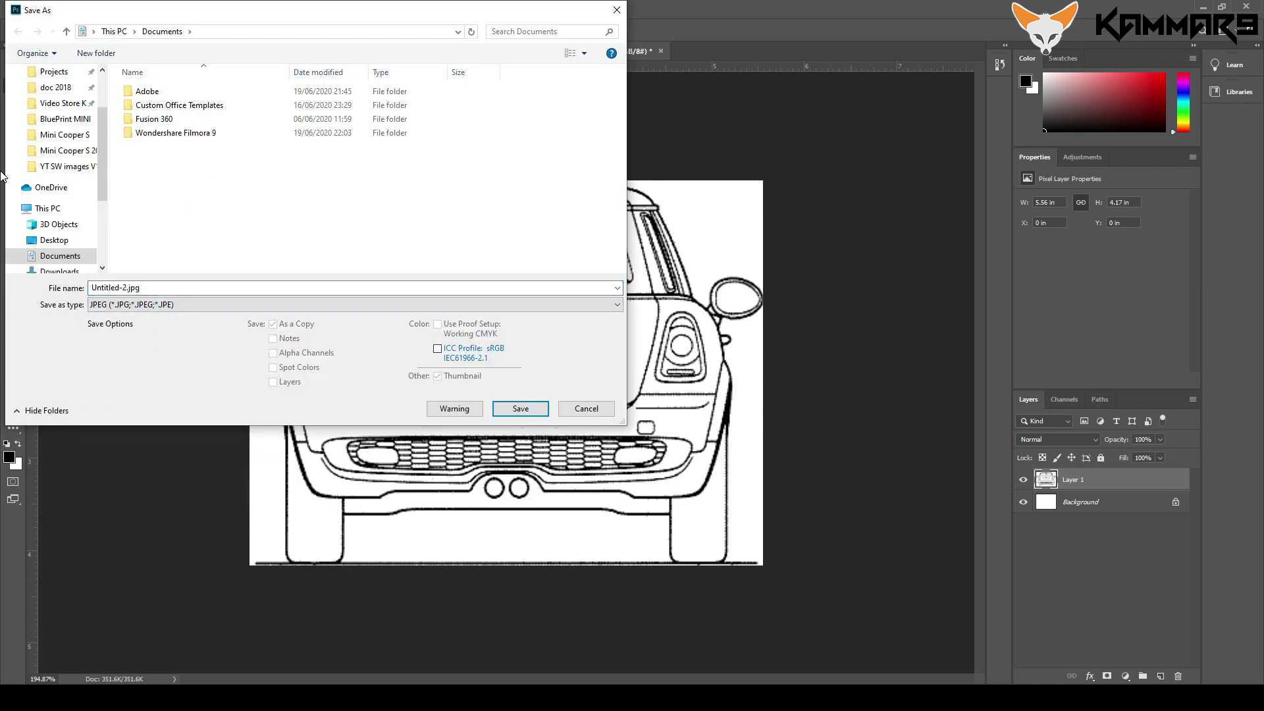
Step: Save the rear view as Back_view.jpg in a new Documents folder named Mini_cooper Blueprint
key("ctrl+shift+n")
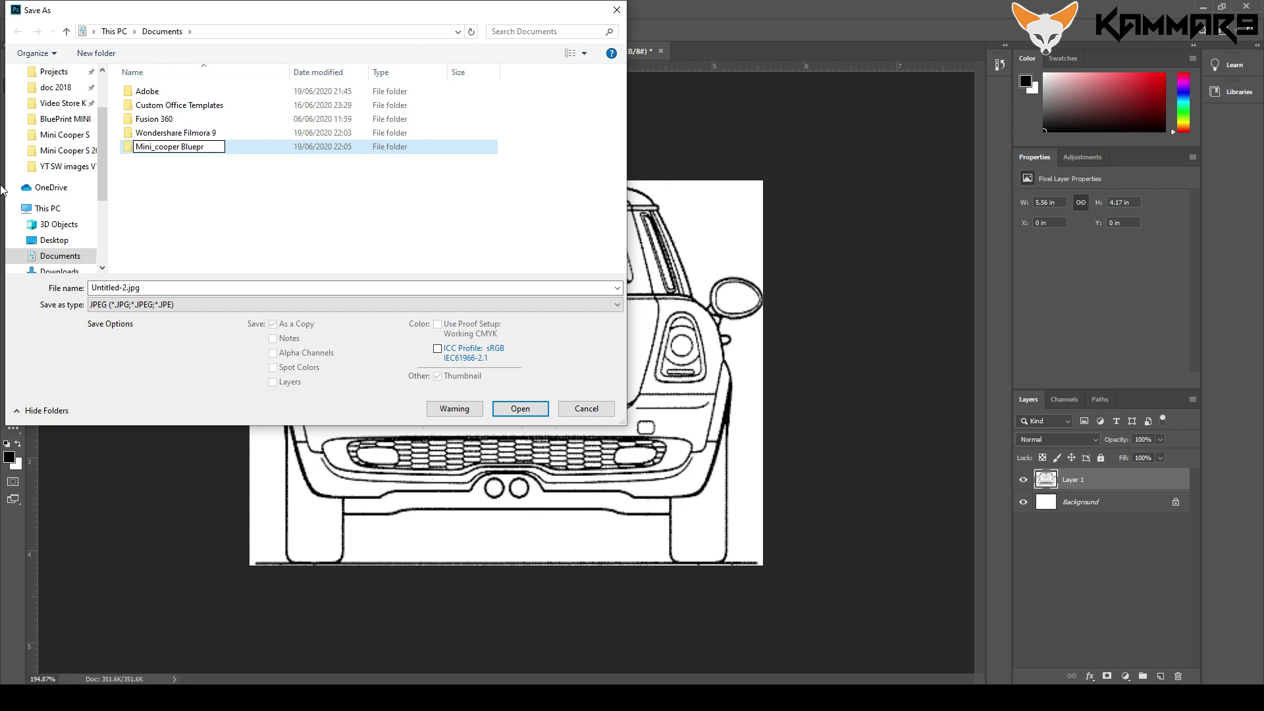
key("Return")
key("Return")
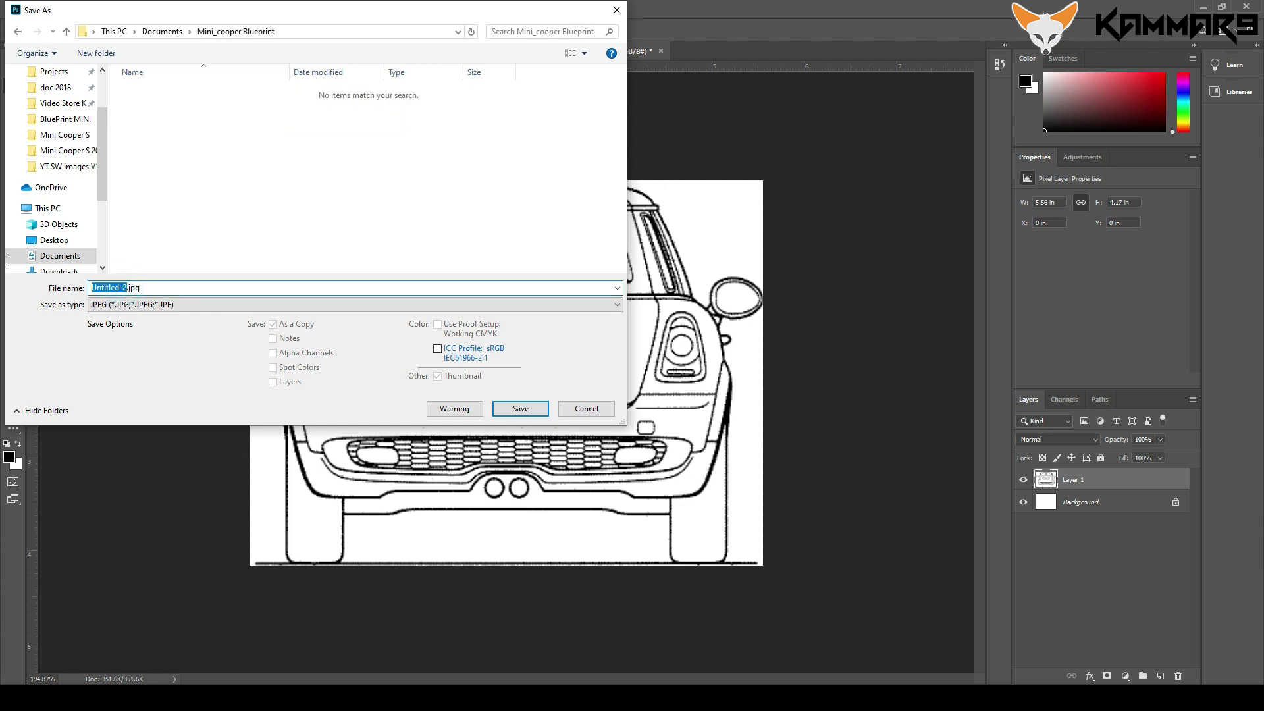
left_click(520, 408)
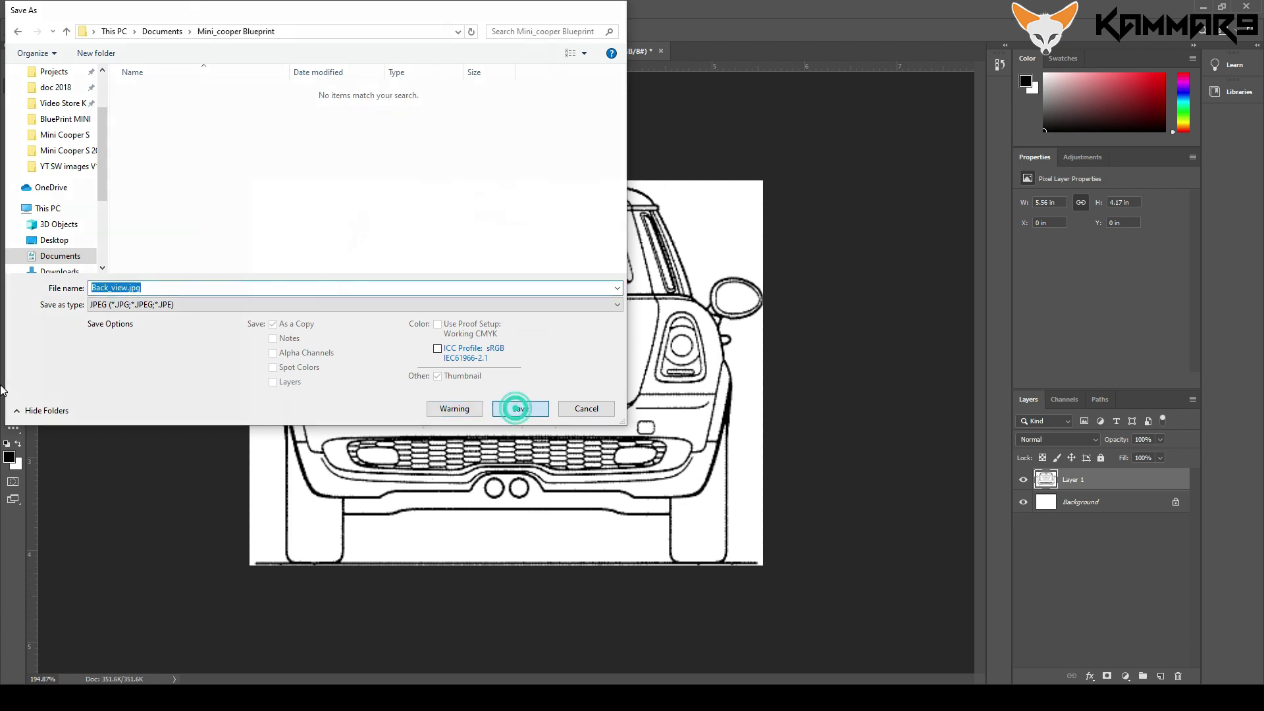
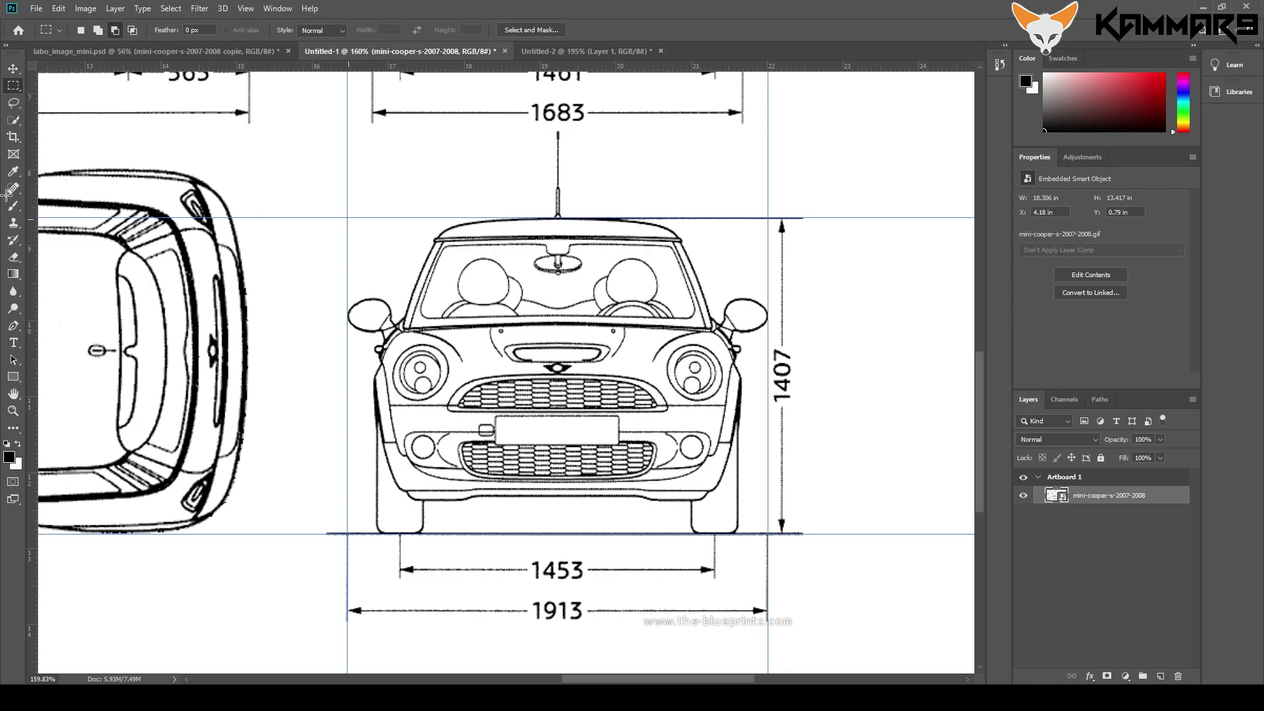
Step: Select the front view between its guides with the Rectangular Marquee tool, subtracting the one-pixel strip beyond the left vertical guide
left_click_drag(702, 477, 767, 533)
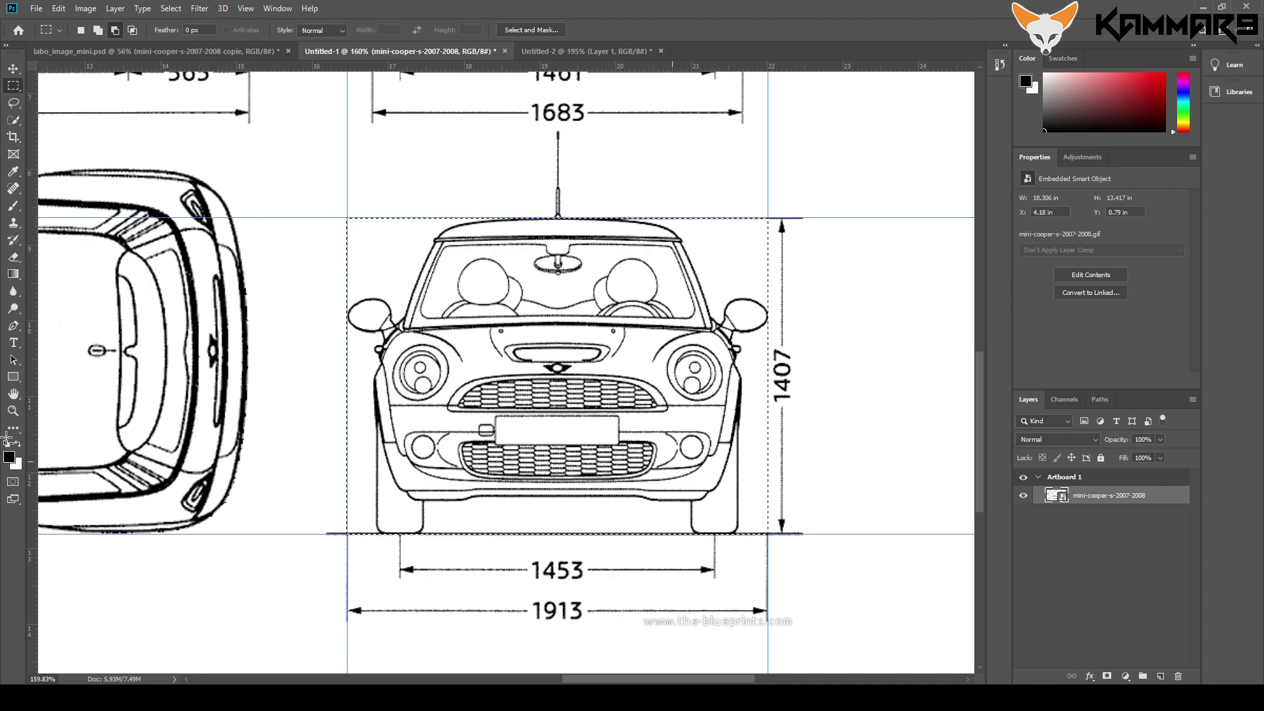
scroll(344, 535, "up", 10)
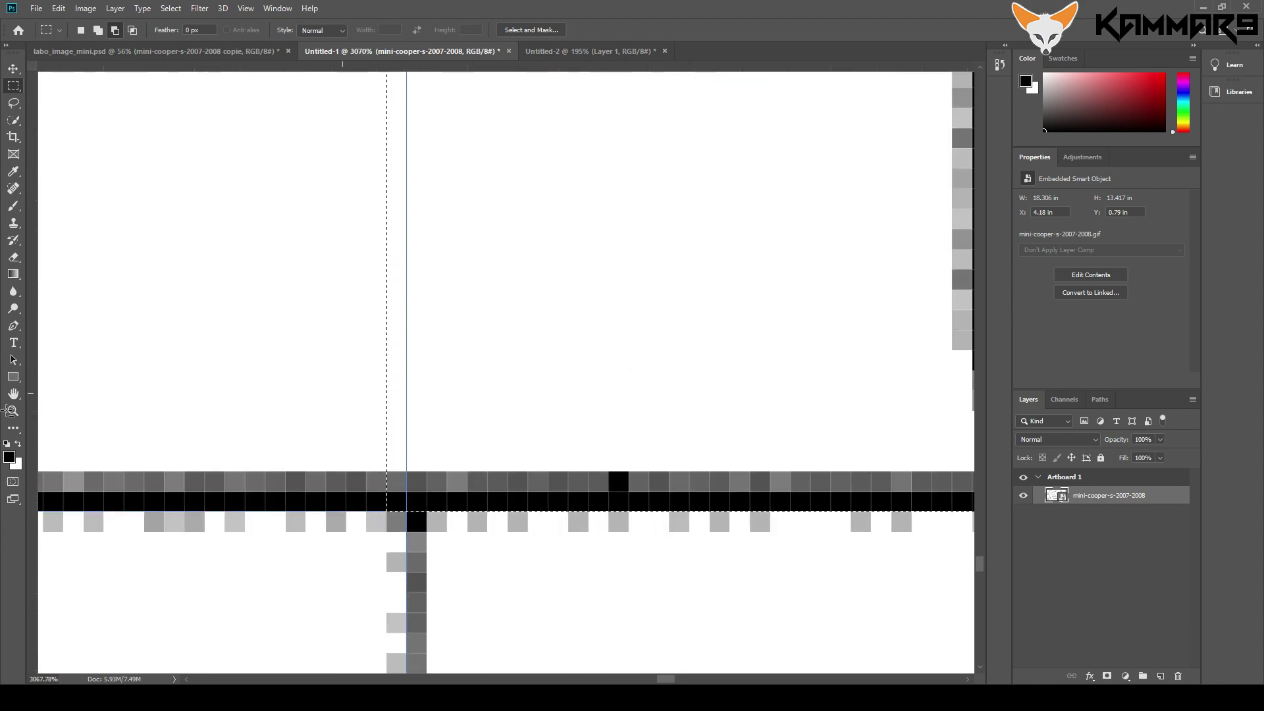
left_click_drag(366, 527, 406, 367)
Step: Examine the corners and edges of the front view selection at pixel level against the guides, roof line and ground line
scroll(428, 342, "down", 10)
scroll(724, 576, "up", 6)
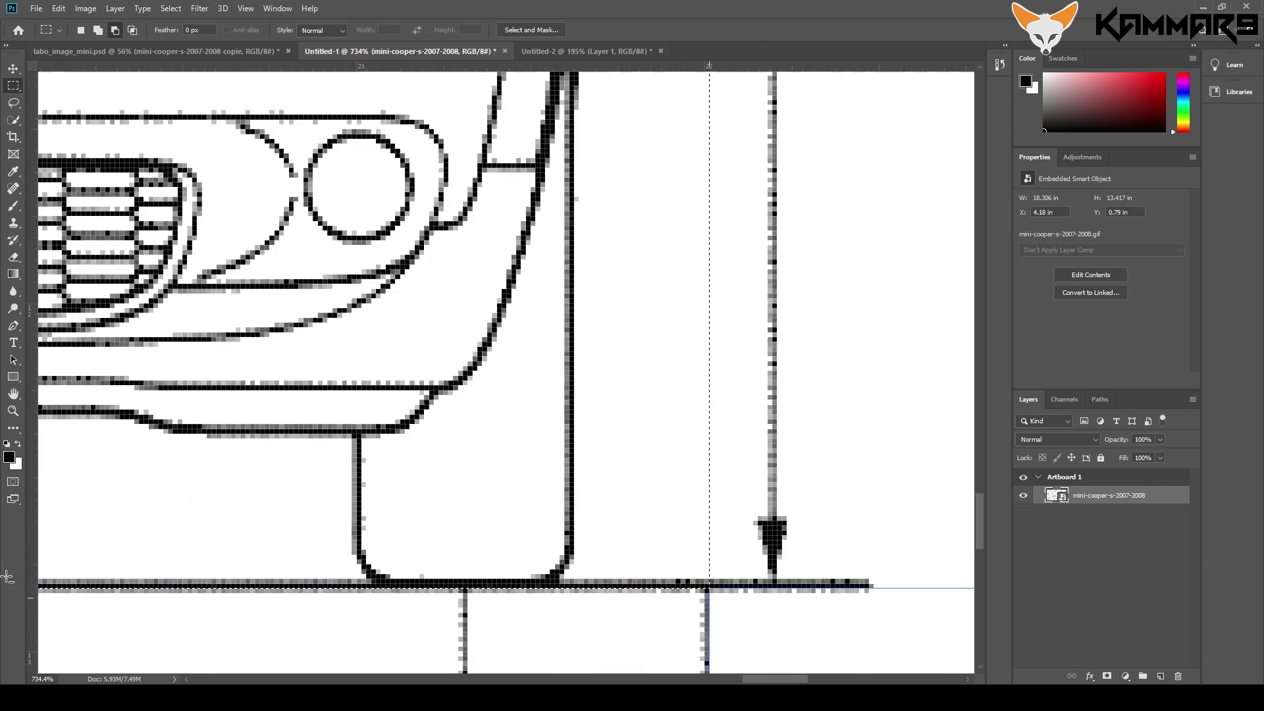
scroll(711, 596, "up", 10)
scroll(711, 596, "down", 15)
scroll(720, 304, "up", 12)
scroll(720, 305, "down", 10)
scroll(633, 161, "up", 6)
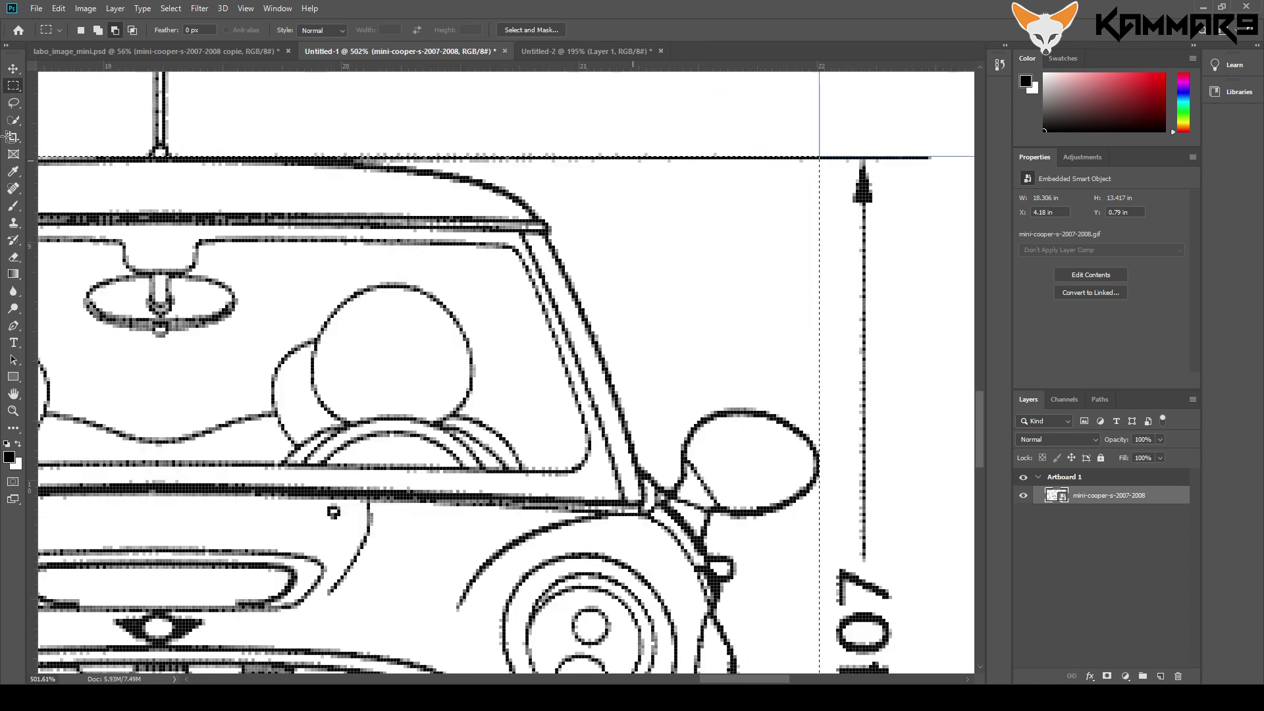
key("ctrl+minus")
key("ctrl+minus")
key("ctrl+minus")
key("ctrl+minus")
key("ctrl+plus")
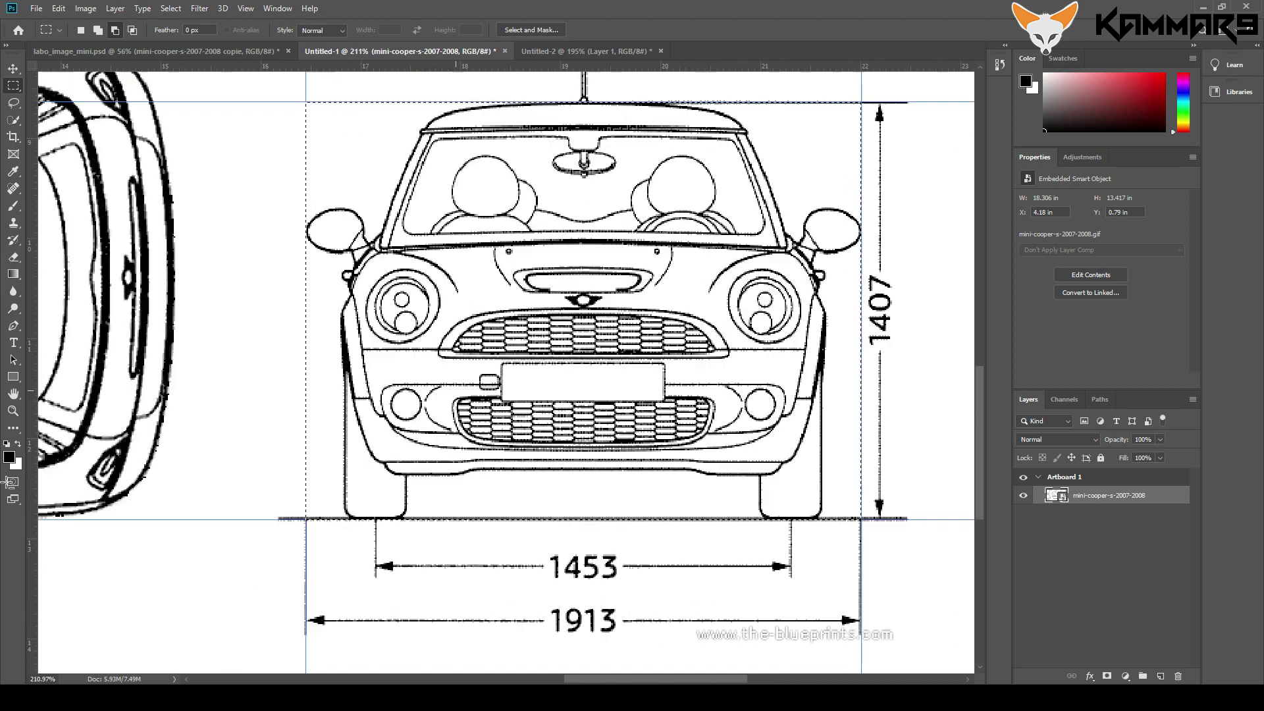
key("ctrl+plus")
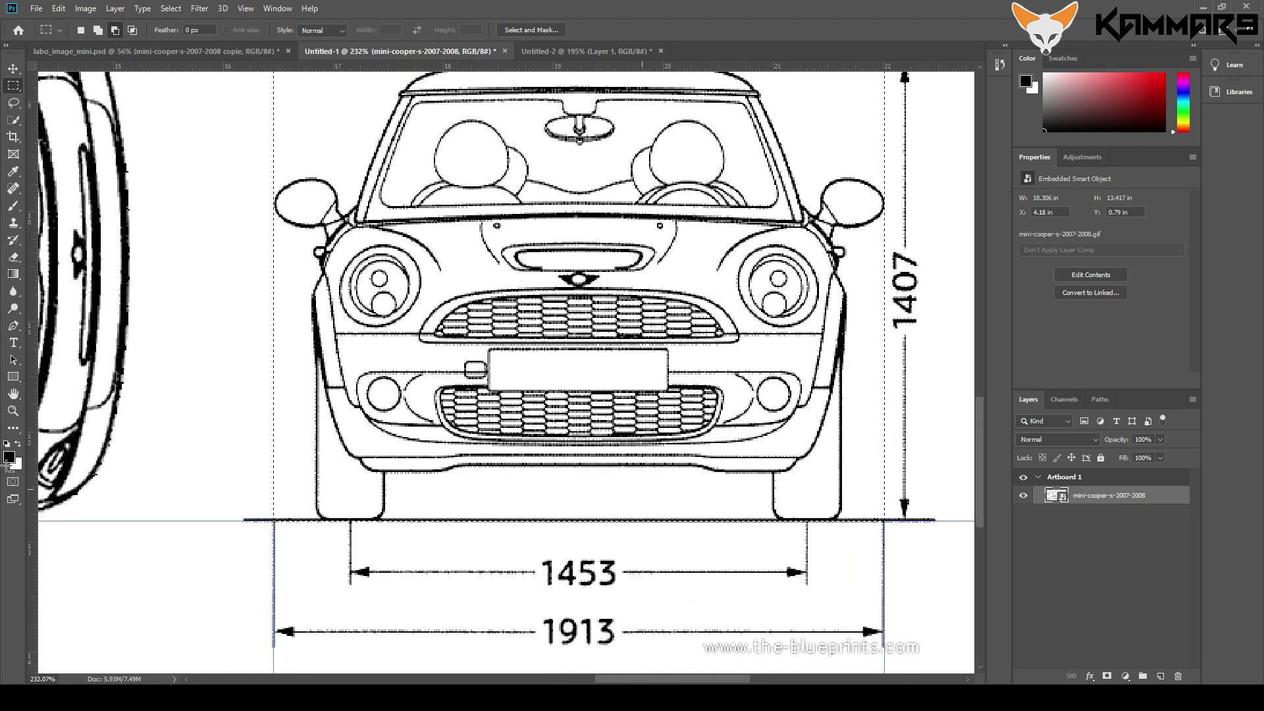
Step: Check the copied front view's pixel dimensions in the new document settings, and cancel without creating a document
left_click(39, 9)
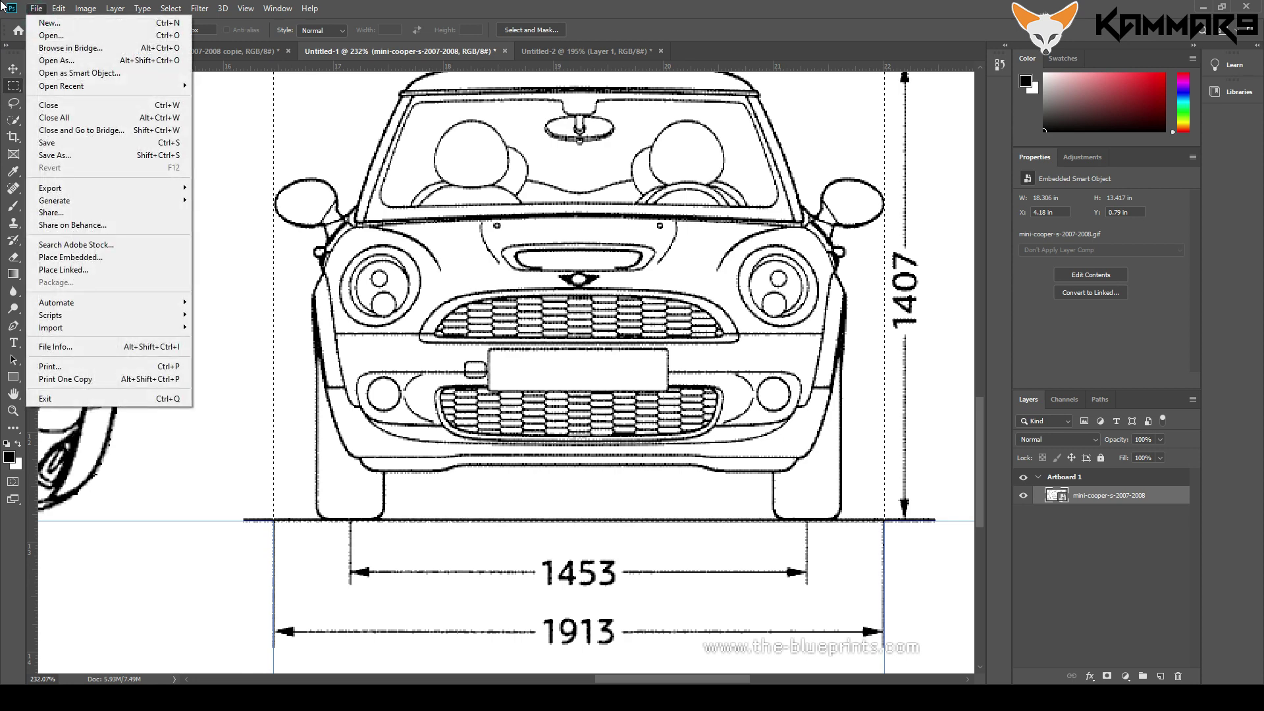
left_click(42, 22)
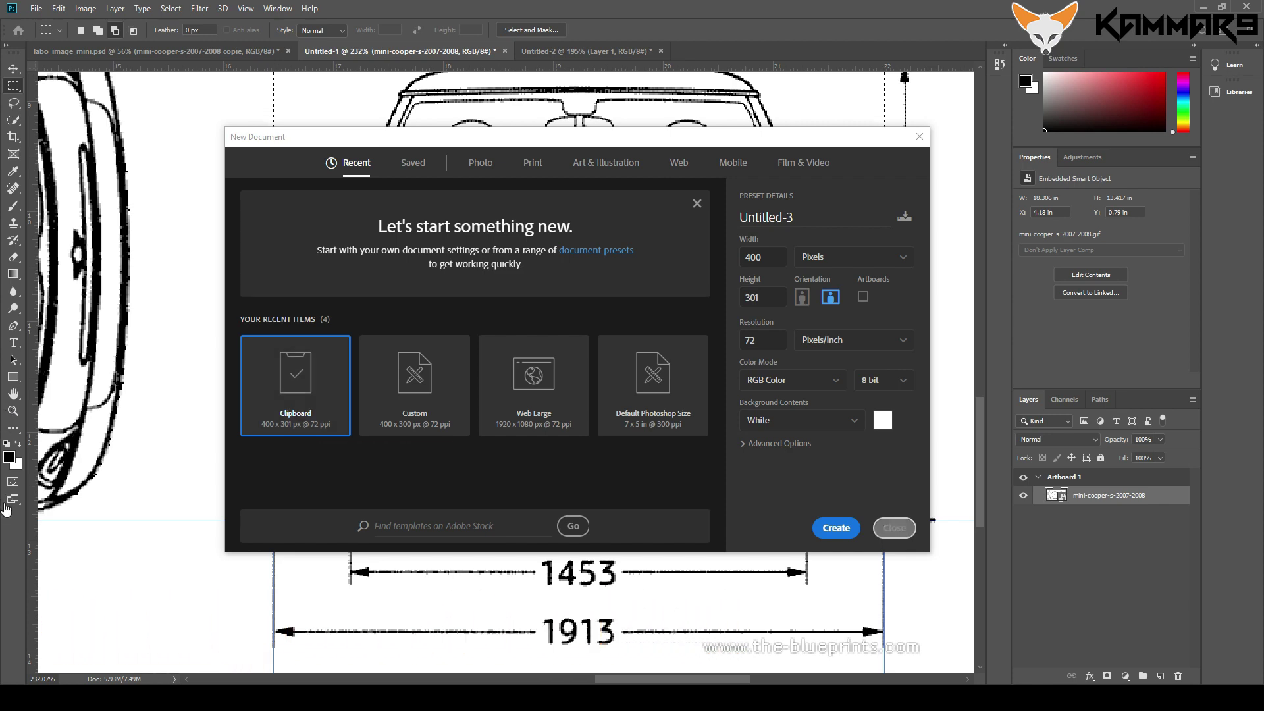
key("Escape")
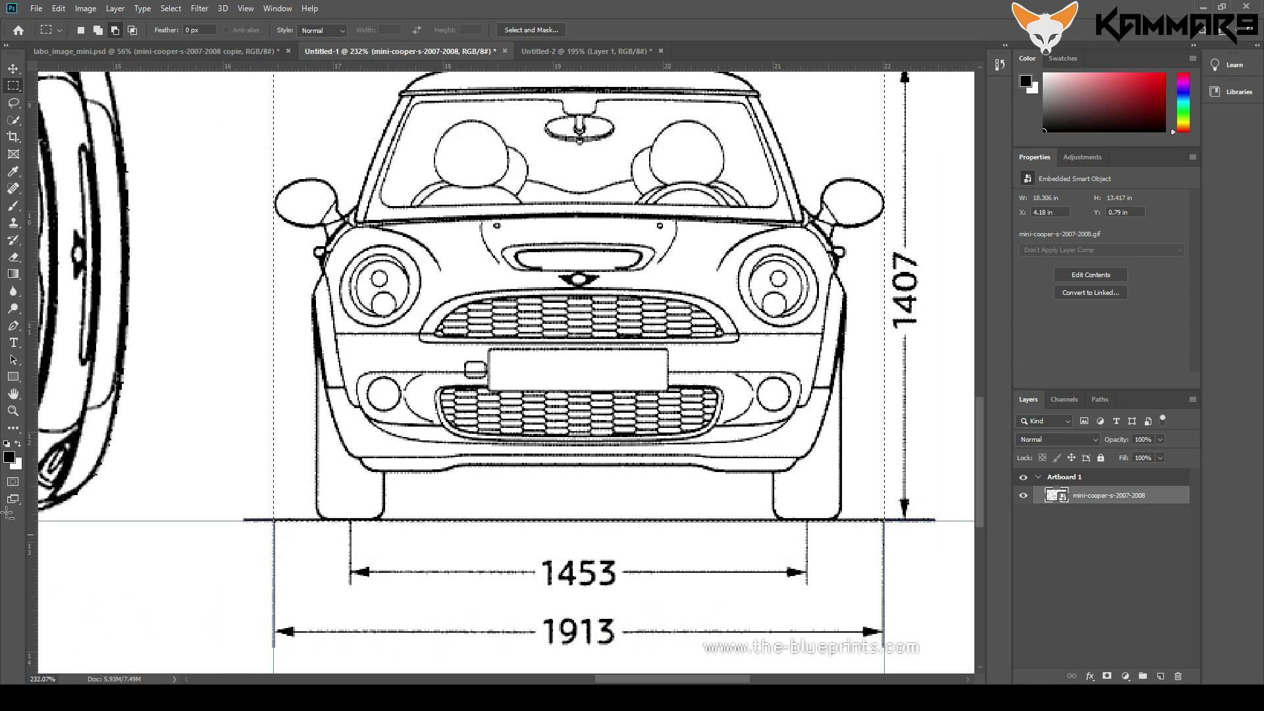
Step: Examine the front view's ground line and roof line at pixel level against the horizontal guides
scroll(325, 527, "up", 12)
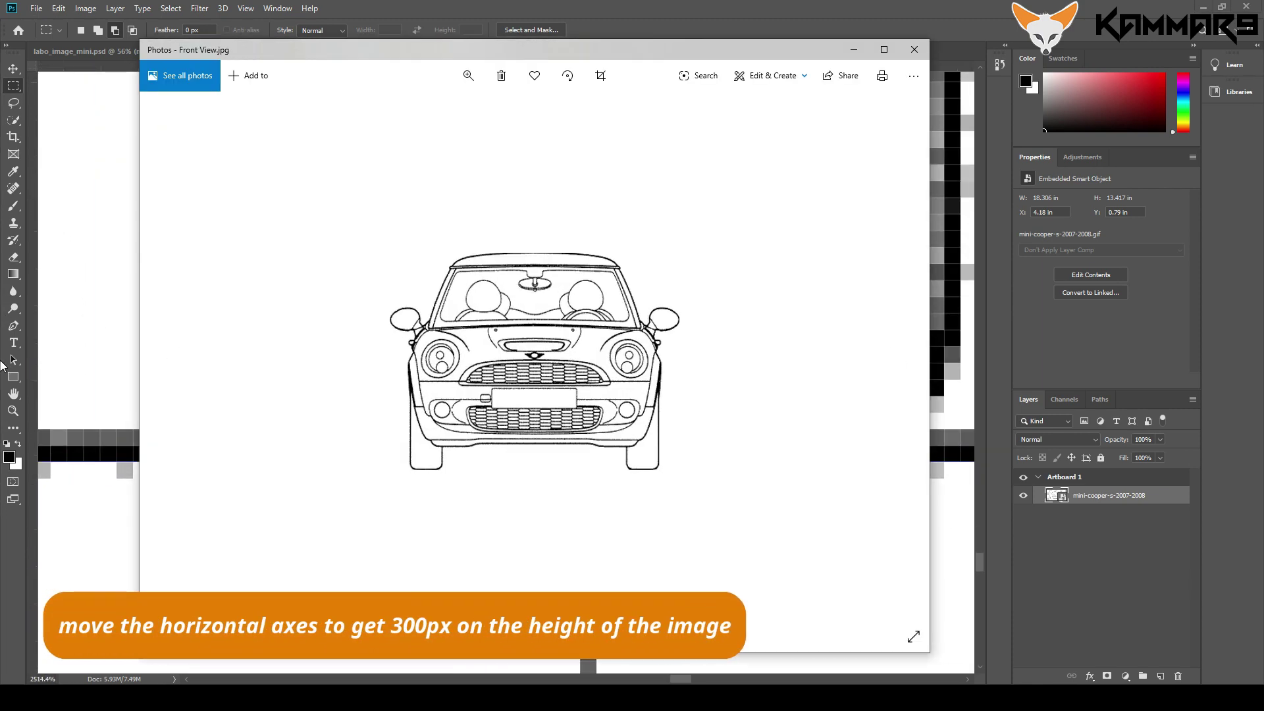
scroll(539, 314, "up", 5)
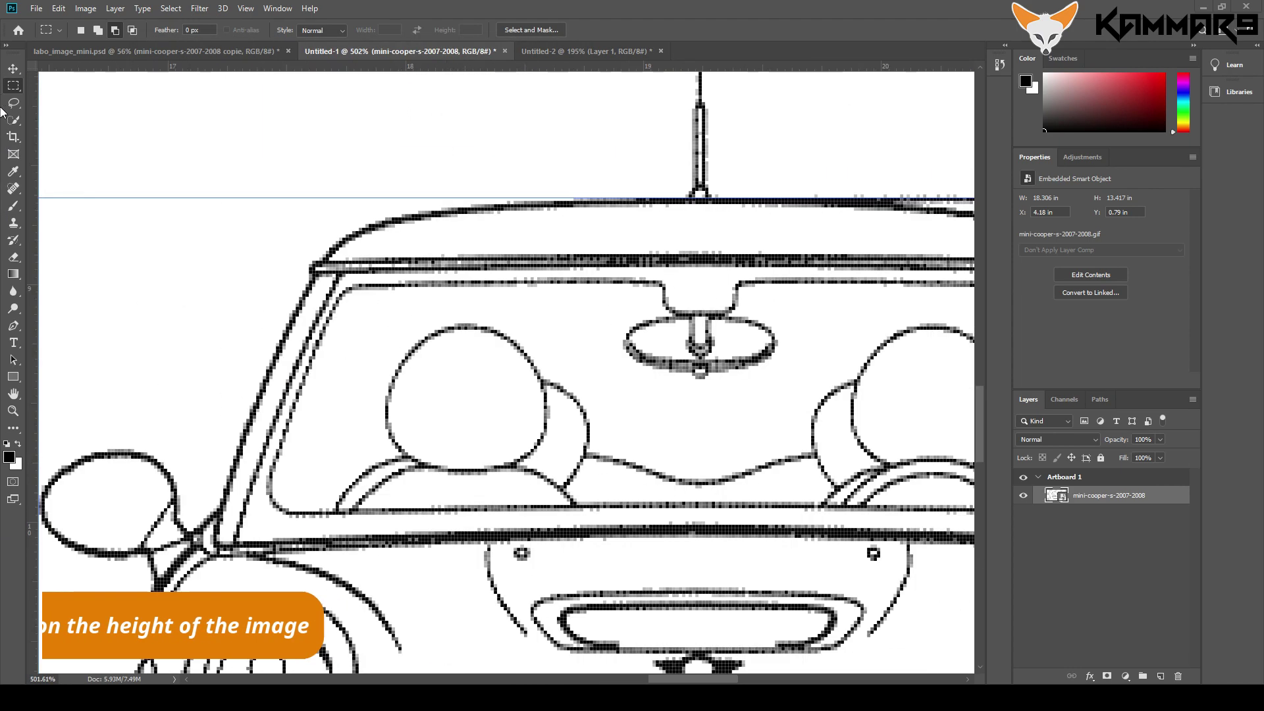
scroll(632, 196, "down", 8)
scroll(395, 500, "up", 8)
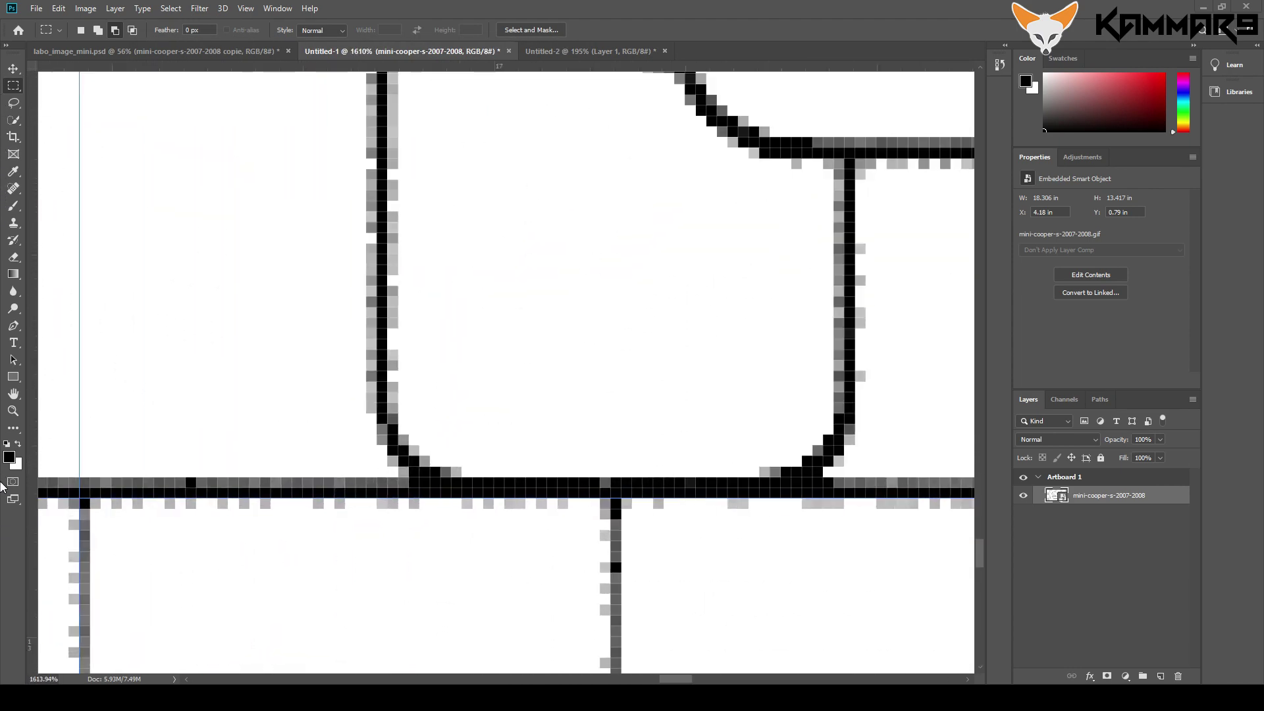
scroll(359, 472, "down", 5)
key("ctrl+0")
key("ctrl+plus")
key("ctrl+plus")
key("ctrl+plus")
key("ctrl+plus")
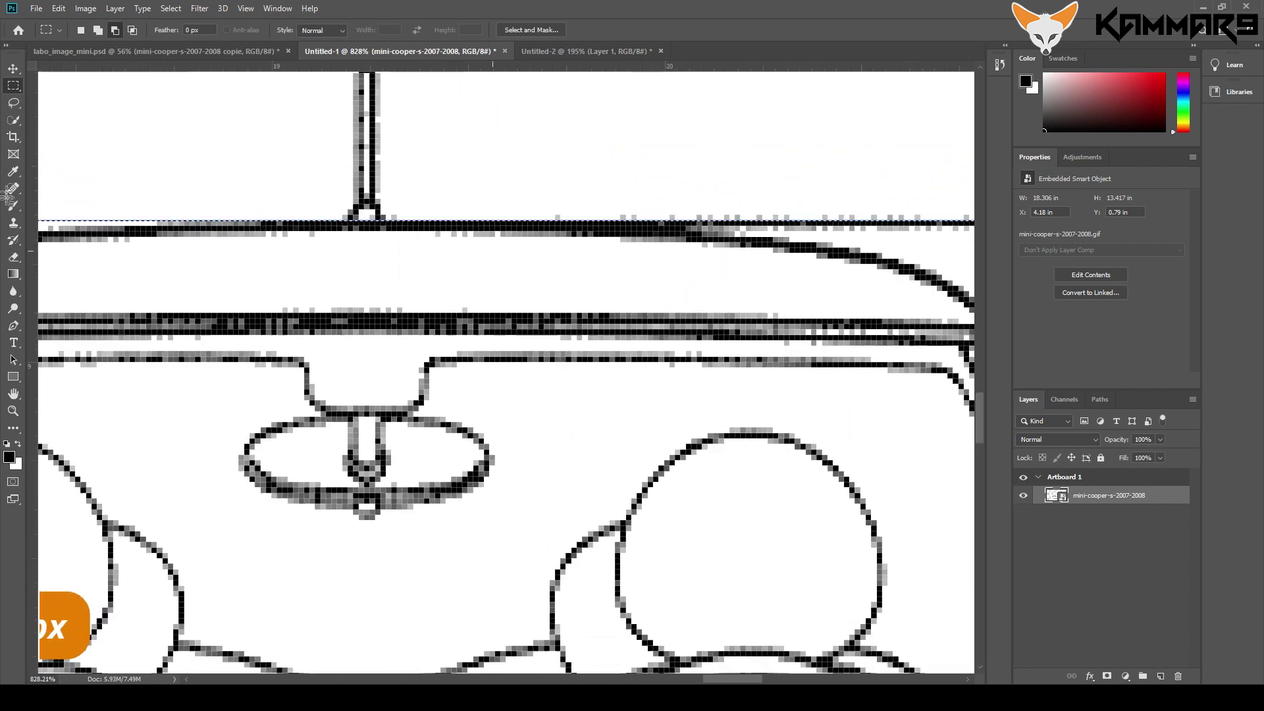
Step: Lower the front view's roof guide by one pixel at the antenna base
scroll(428, 226, "up", 5)
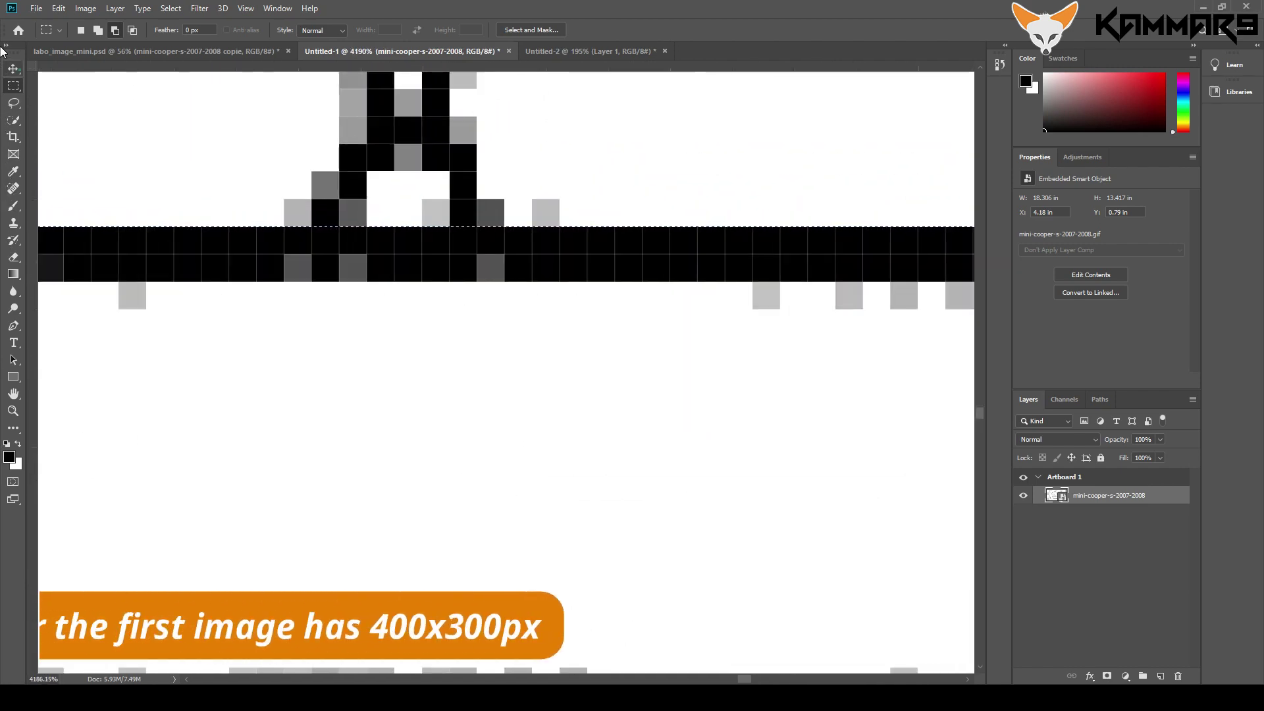
left_click_drag(428, 226, 429, 226)
scroll(481, 315, "down", 7)
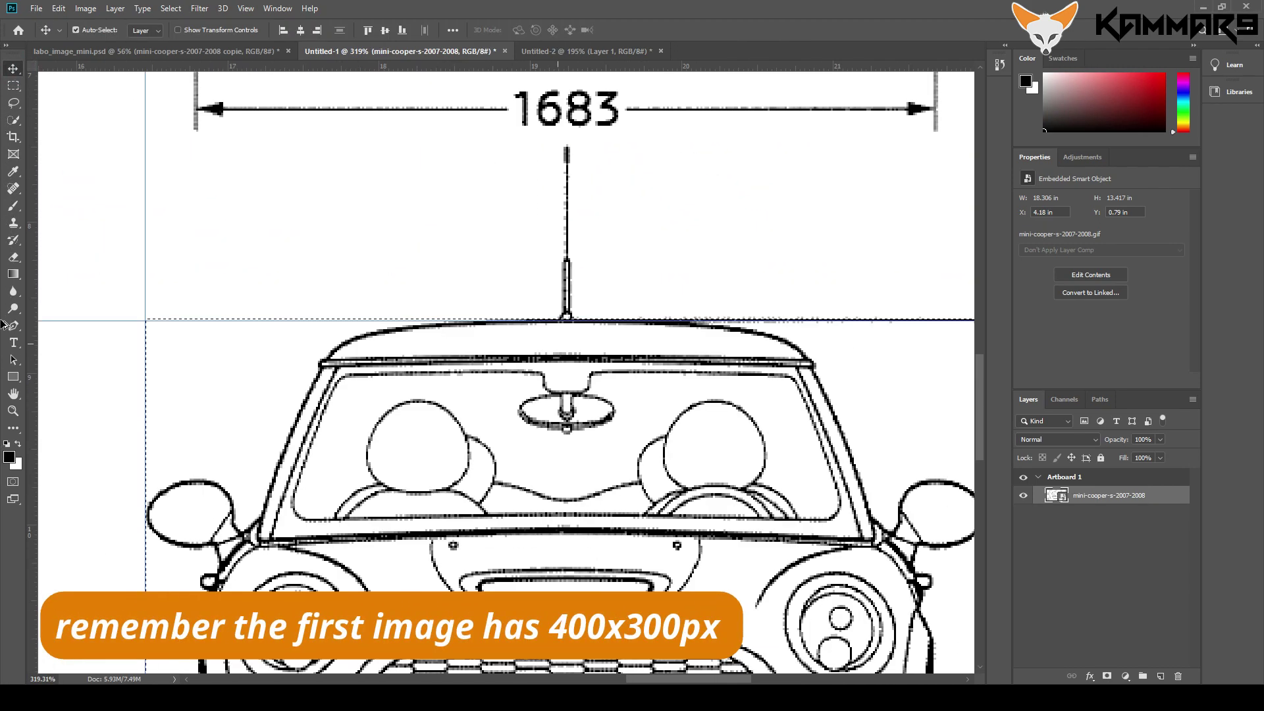
Step: Subtract the strip above the lowered roof guide from the front view selection with the Rectangular Marquee tool
scroll(142, 321, "up", 5)
scroll(170, 322, "up", 2)
key("m")
left_click_drag(124, 243, 690, 283)
scroll(705, 322, "down", 8)
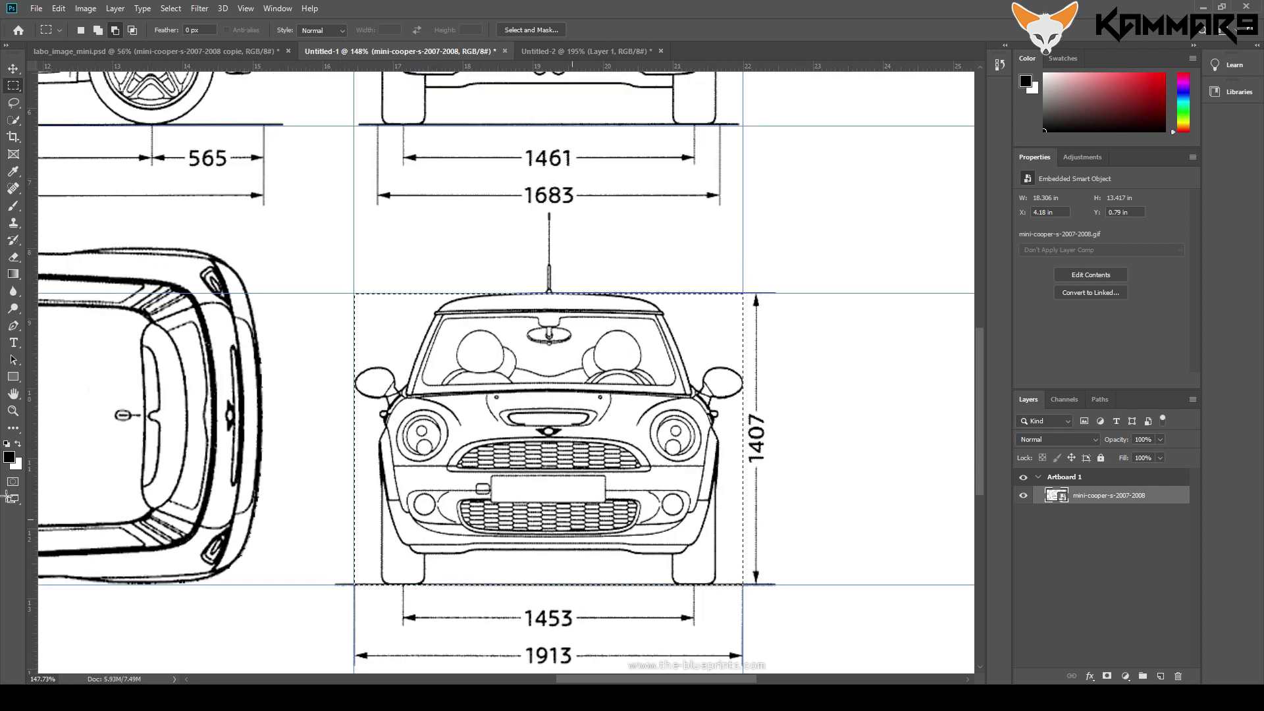
Step: Create a new 400 × 300 px document from the clipboard size and paste the trimmed front view into it
left_click(36, 7)
key("Escape")
left_click(36, 9)
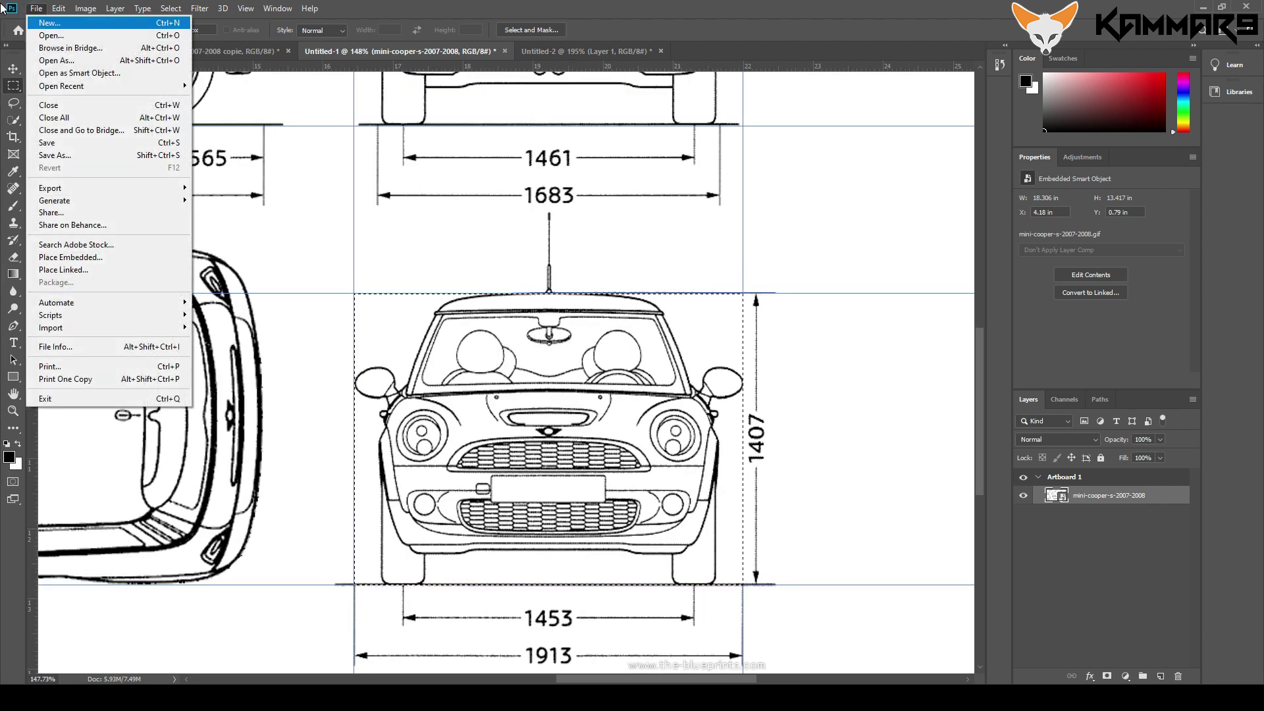
left_click(52, 27)
key("ctrl+n")
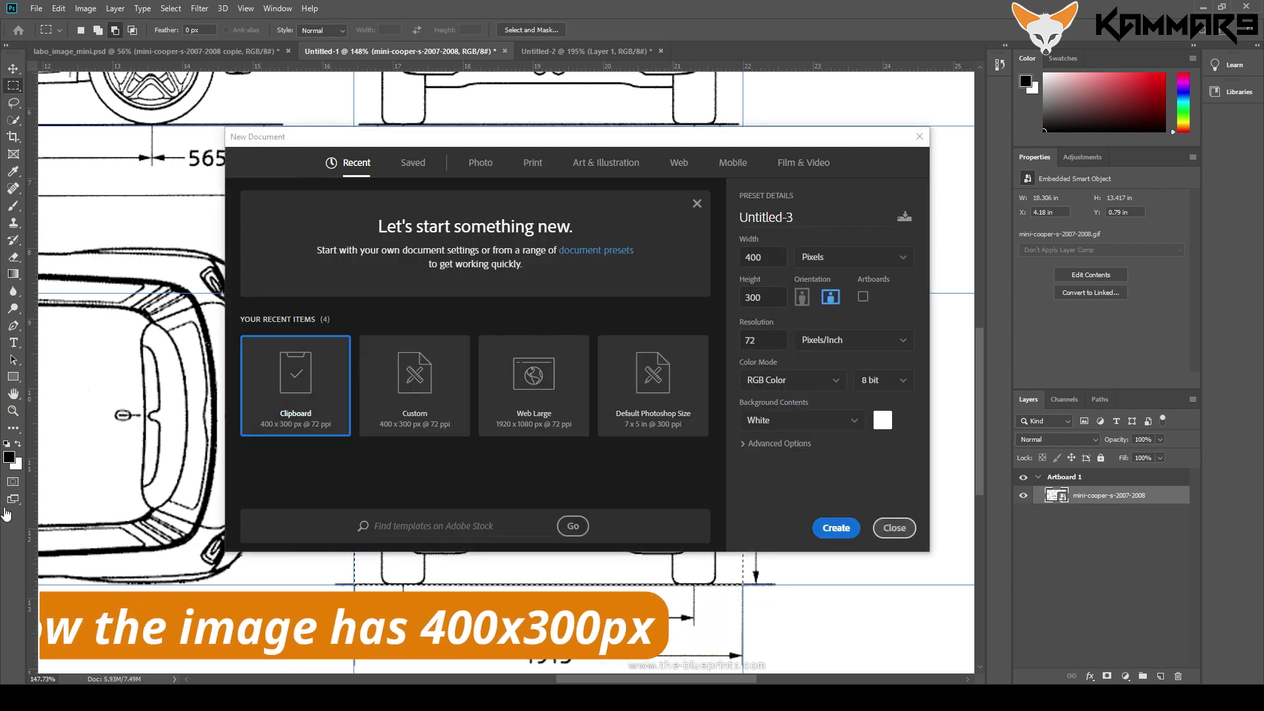
left_click(832, 528)
key("ctrl+v")
Step: Delete the leftover ground line between the wheels at the base of the front view, using a rectangular selection
scroll(507, 373, "up", 12)
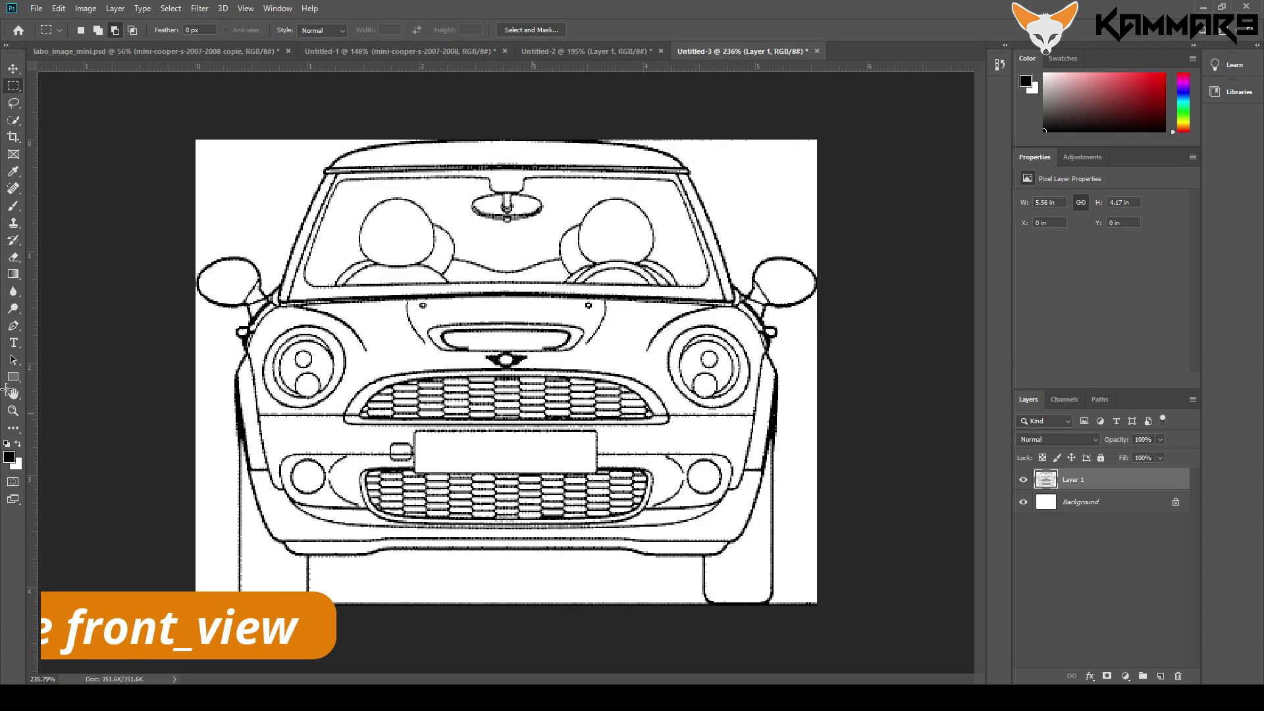
scroll(531, 114, "down", 16)
scroll(577, 310, "up", 1)
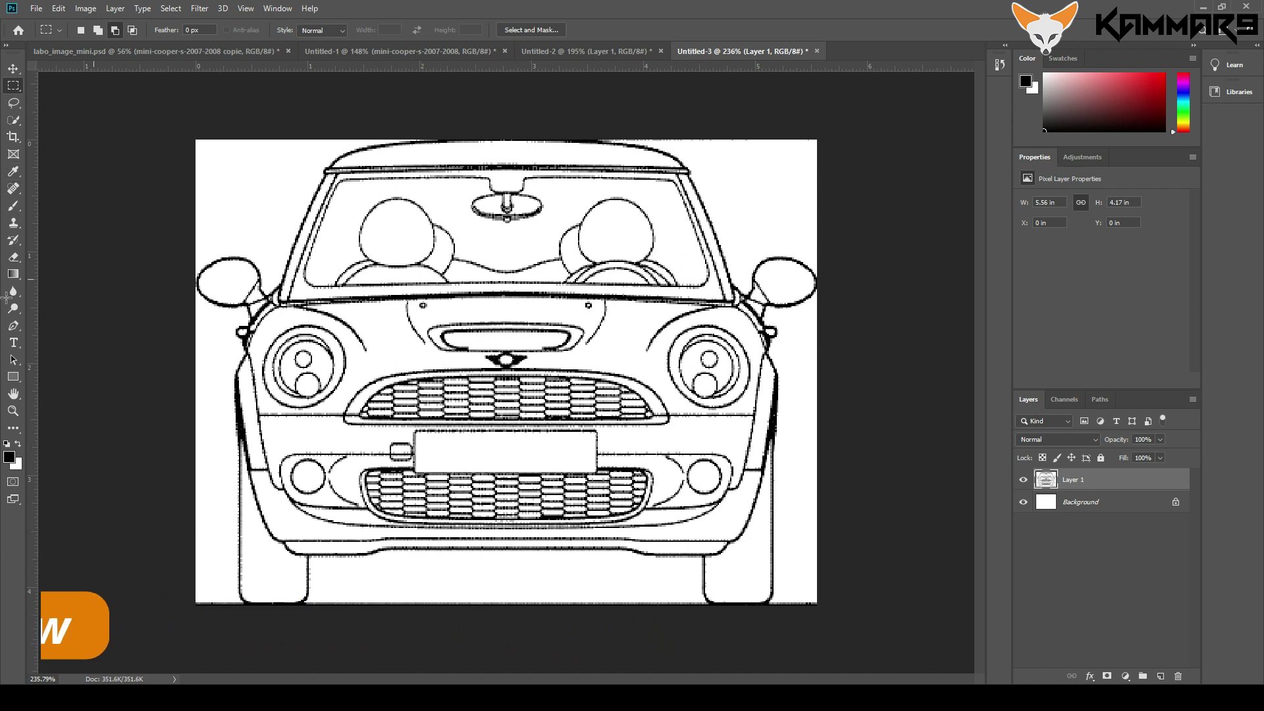
left_click_drag(362, 583, 657, 604)
left_click(14, 257)
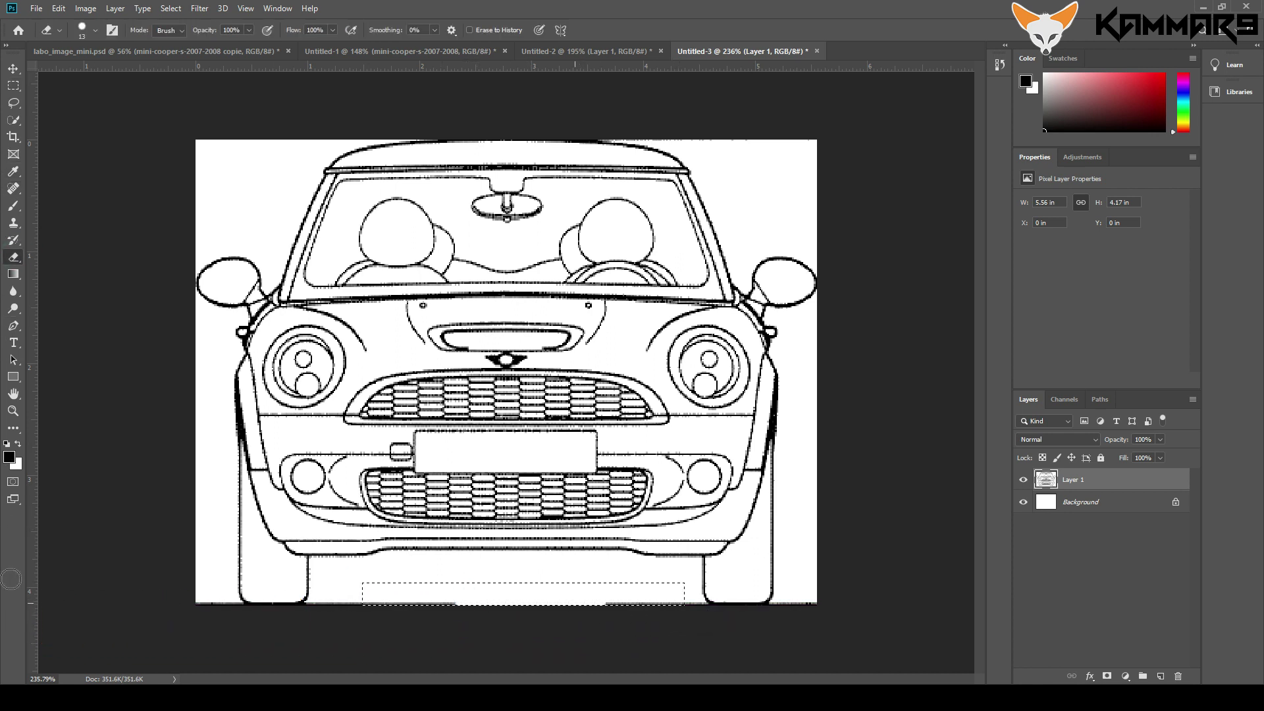
key("Delete")
key("ctrl+d")
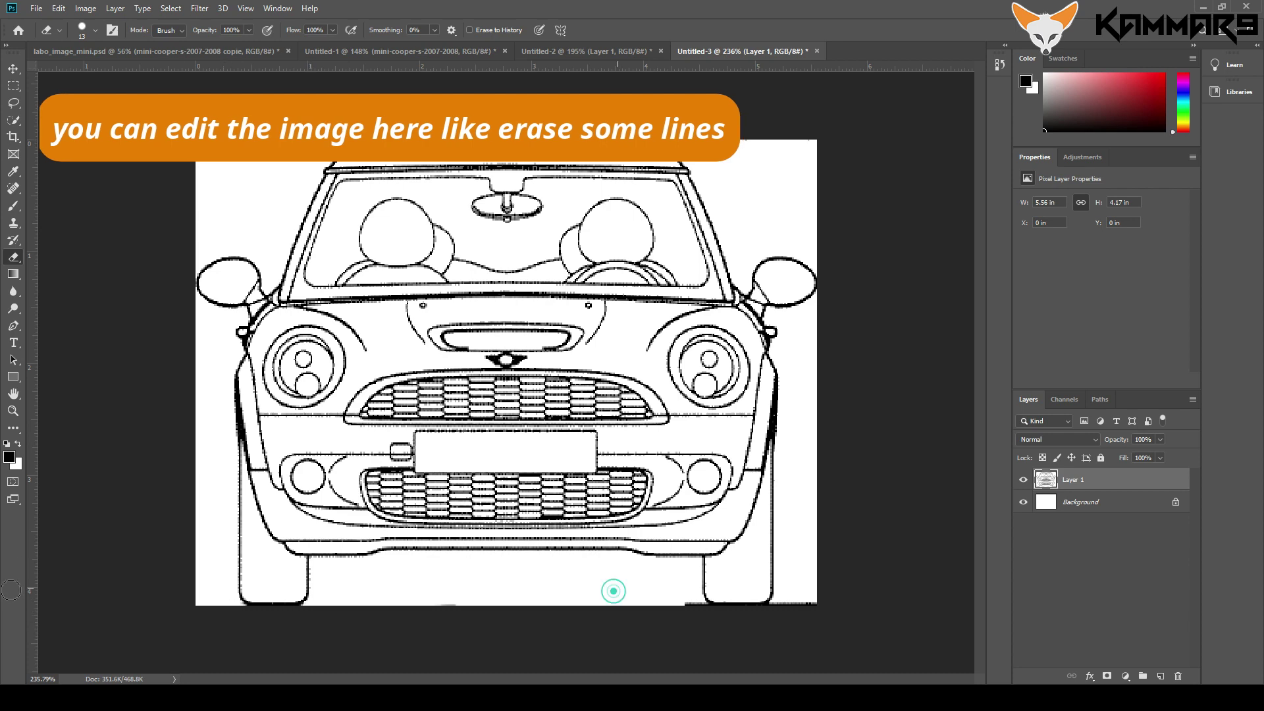
Step: Erase the leftover ground line beside the wheels in the rear view document
left_click(624, 51)
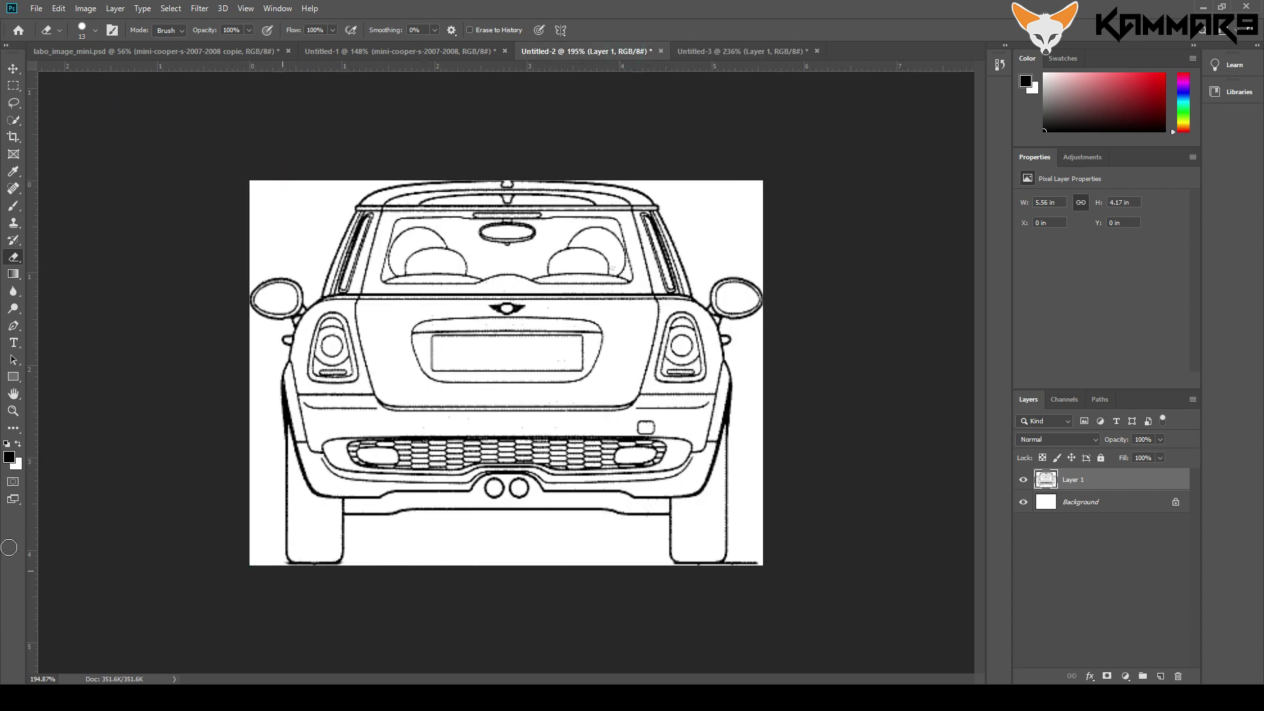
scroll(8, 586, "up", 12)
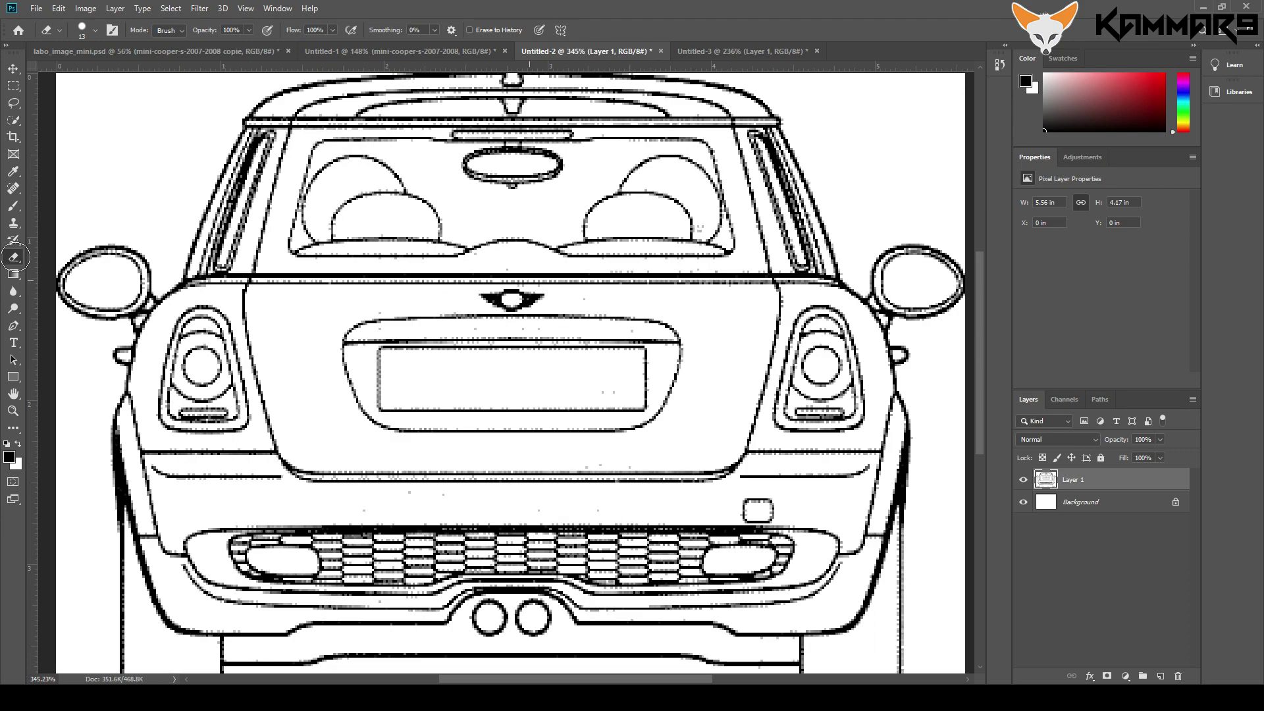
scroll(10, 226, "down", 11)
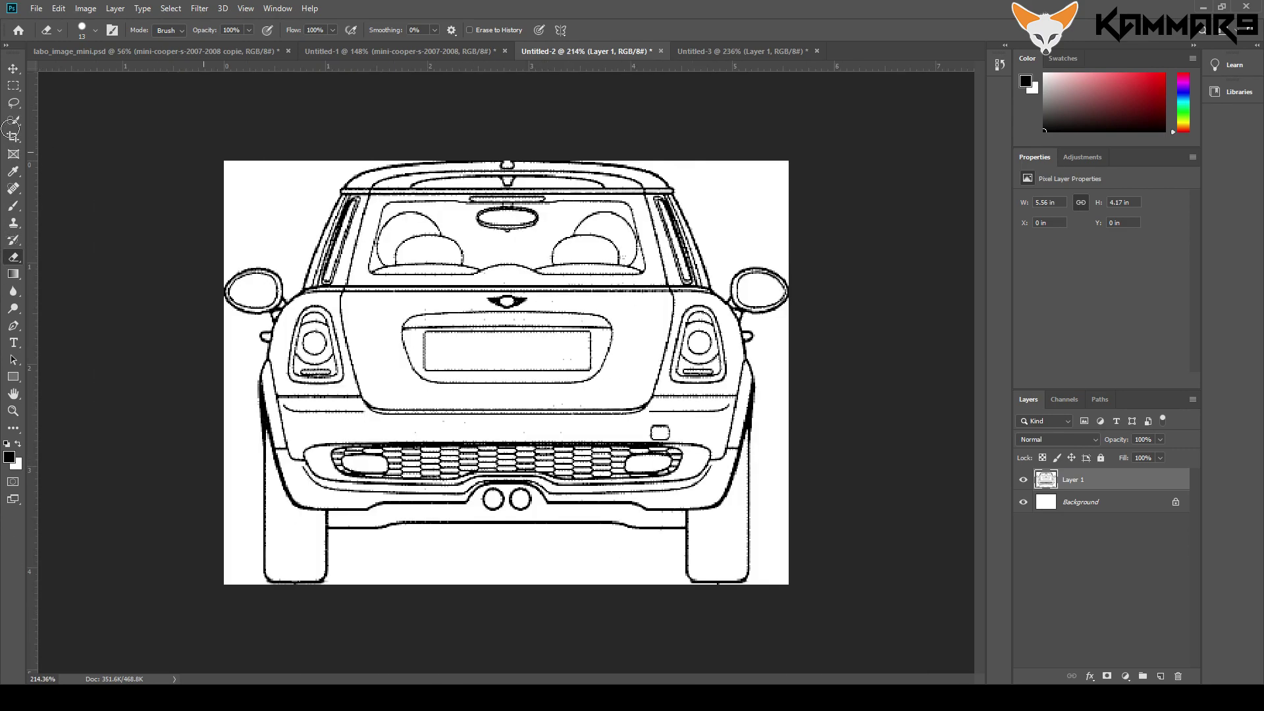
Step: Choose JPEG as the save format for the rear view in the Mini_cooper Blueprint folder
left_click(35, 8)
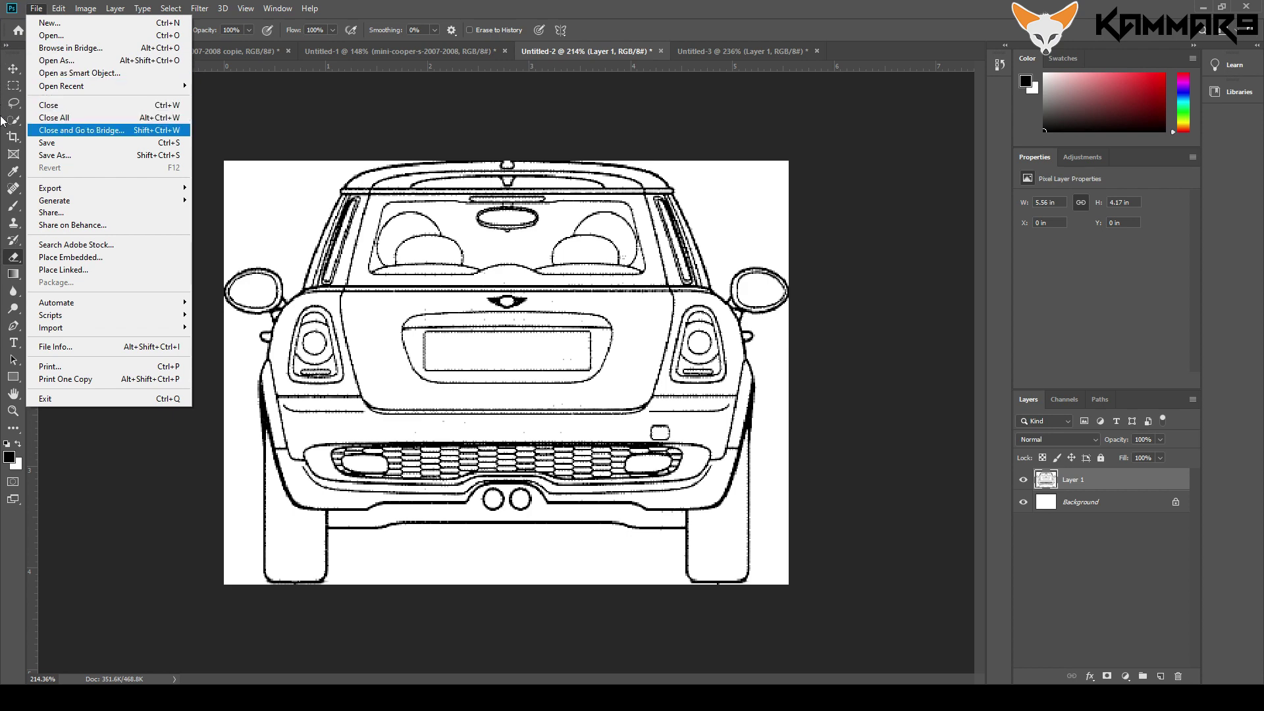
key("Return")
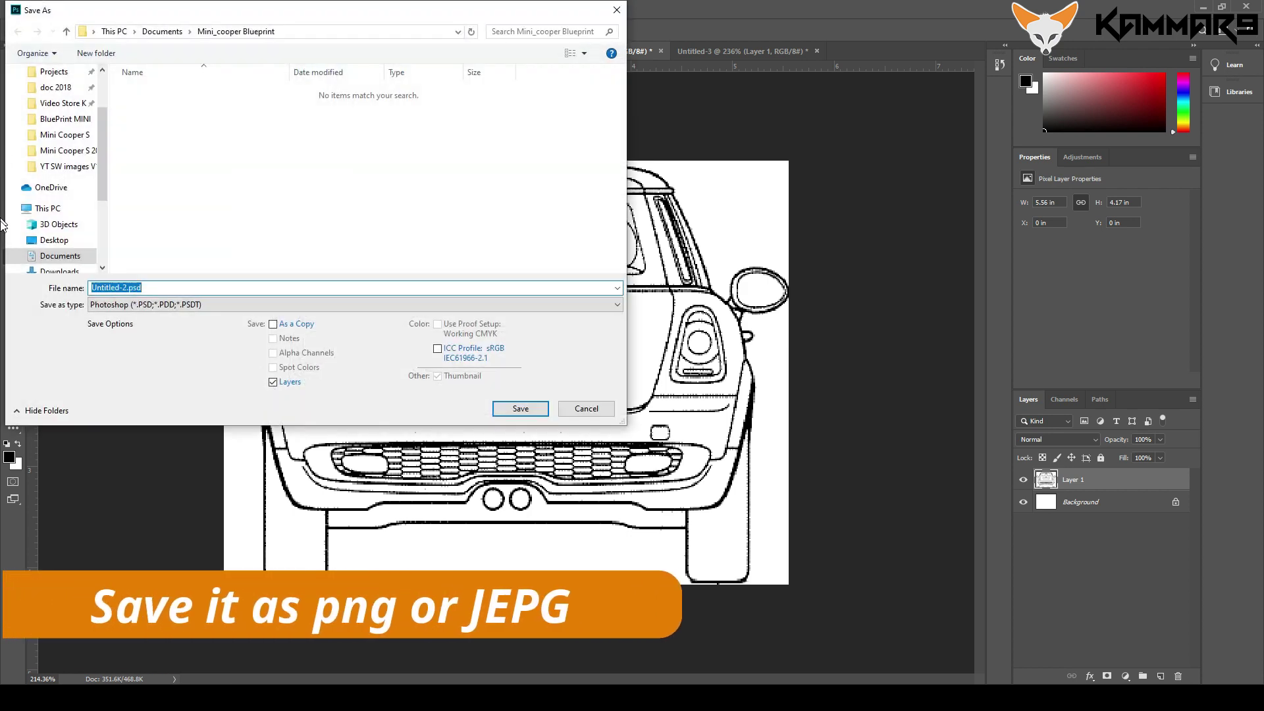
key("Tab")
key("alt+Down")
key("Down")
key("Down")
key("Down")
key("Down")
key("Down")
key("Down")
key("Down")
key("Down")
key("Down")
key("Down")
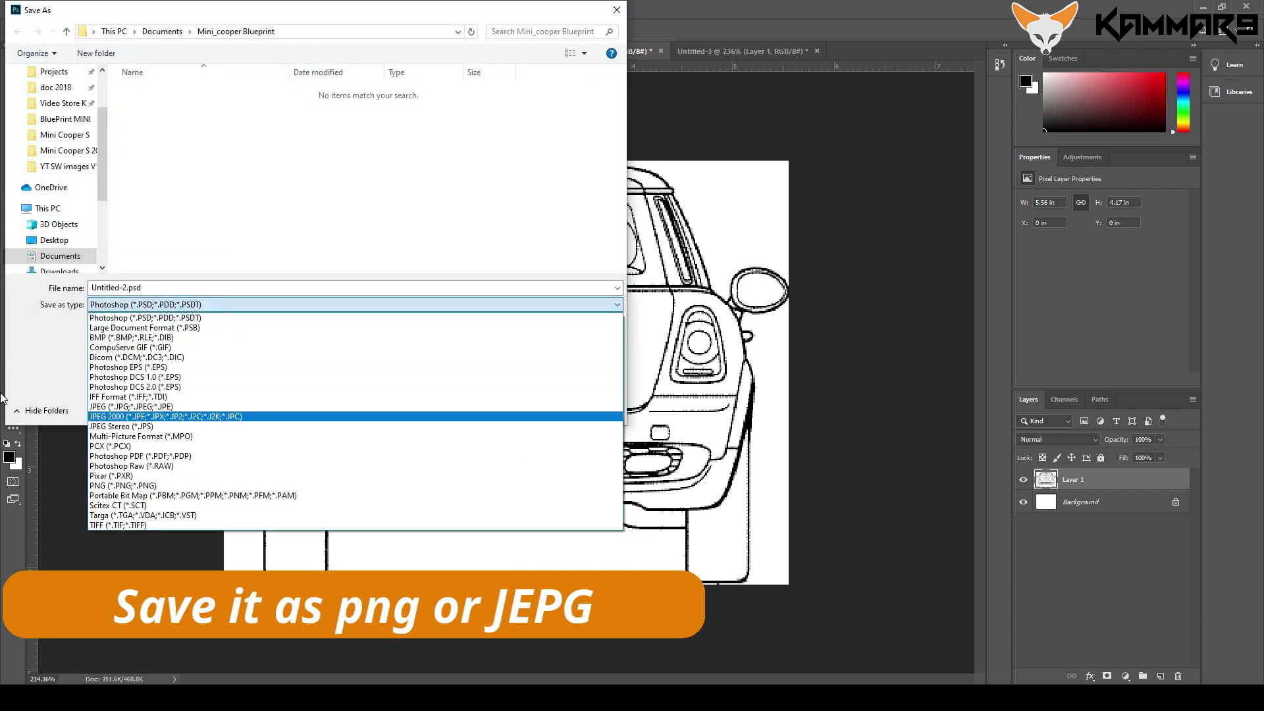
key("Up")
key("Return")
Step: Save the rear view over the existing Back_view.jpg at maximum quality 12 in progressive format
left_click(178, 93)
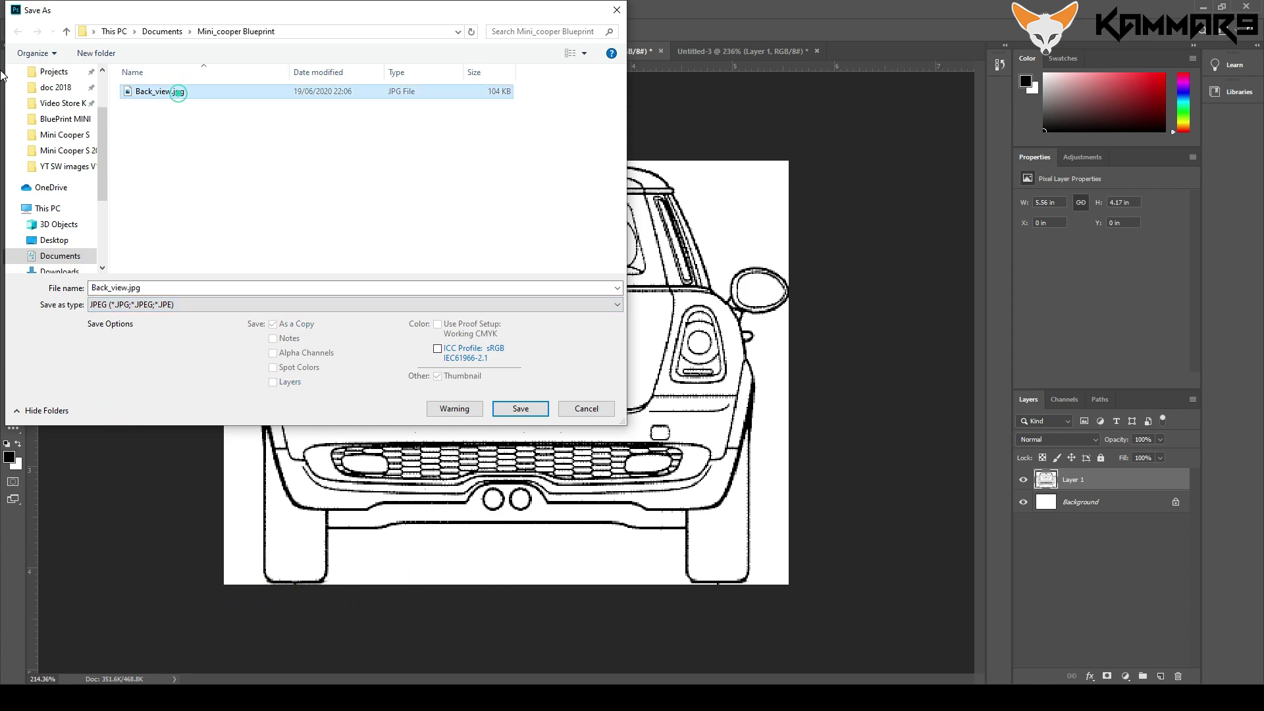
key("Return")
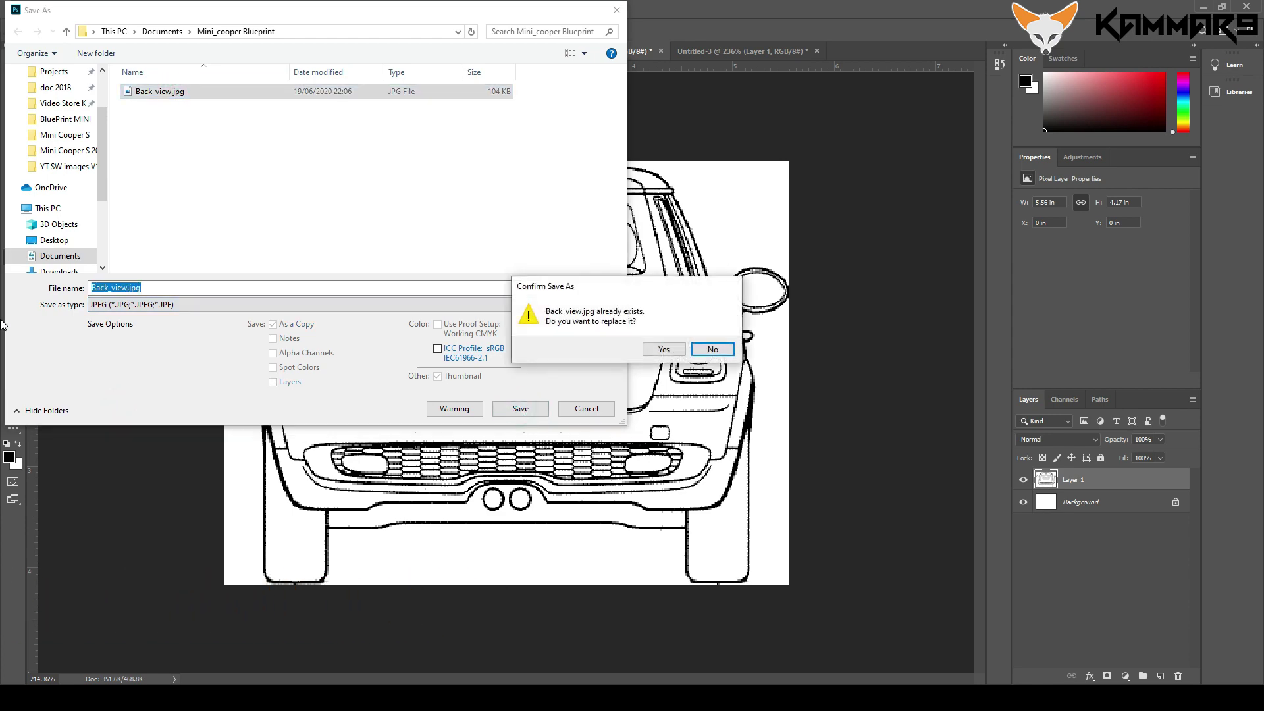
key("Return")
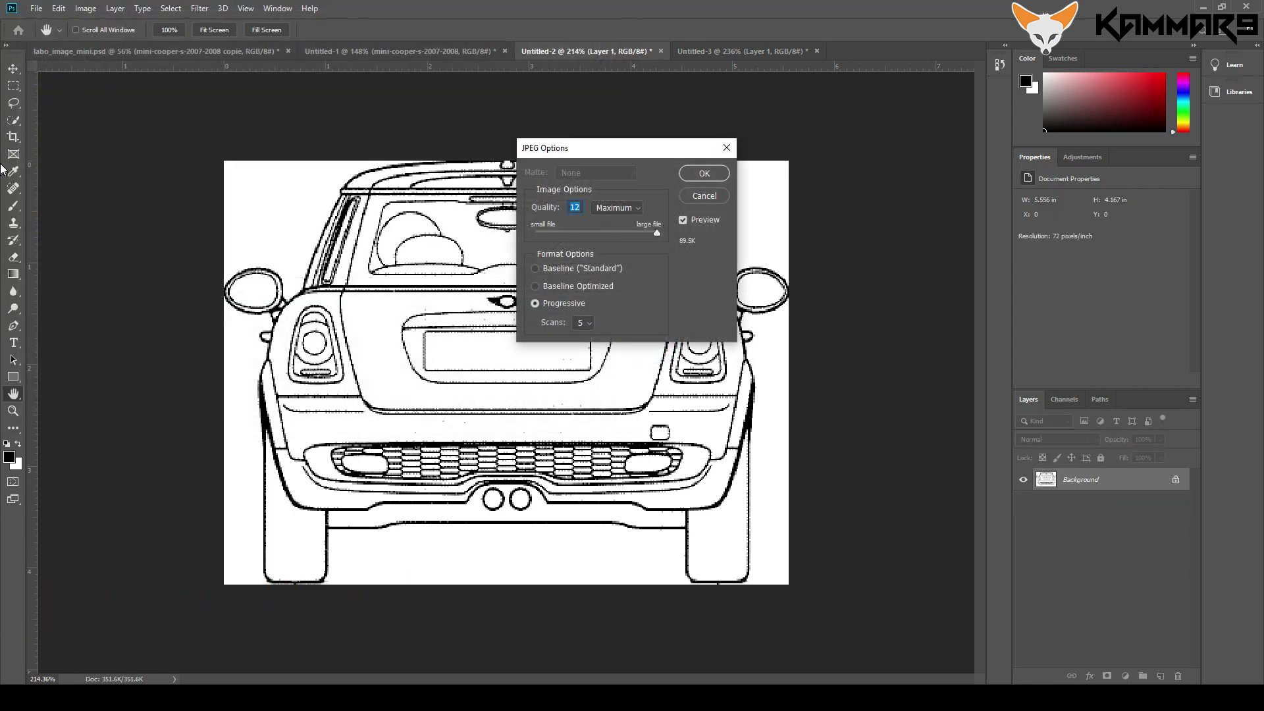
left_click(704, 173)
Step: Choose JPEG as the save format for the front view document in the Mini_cooper Blueprint folder
left_click(747, 50)
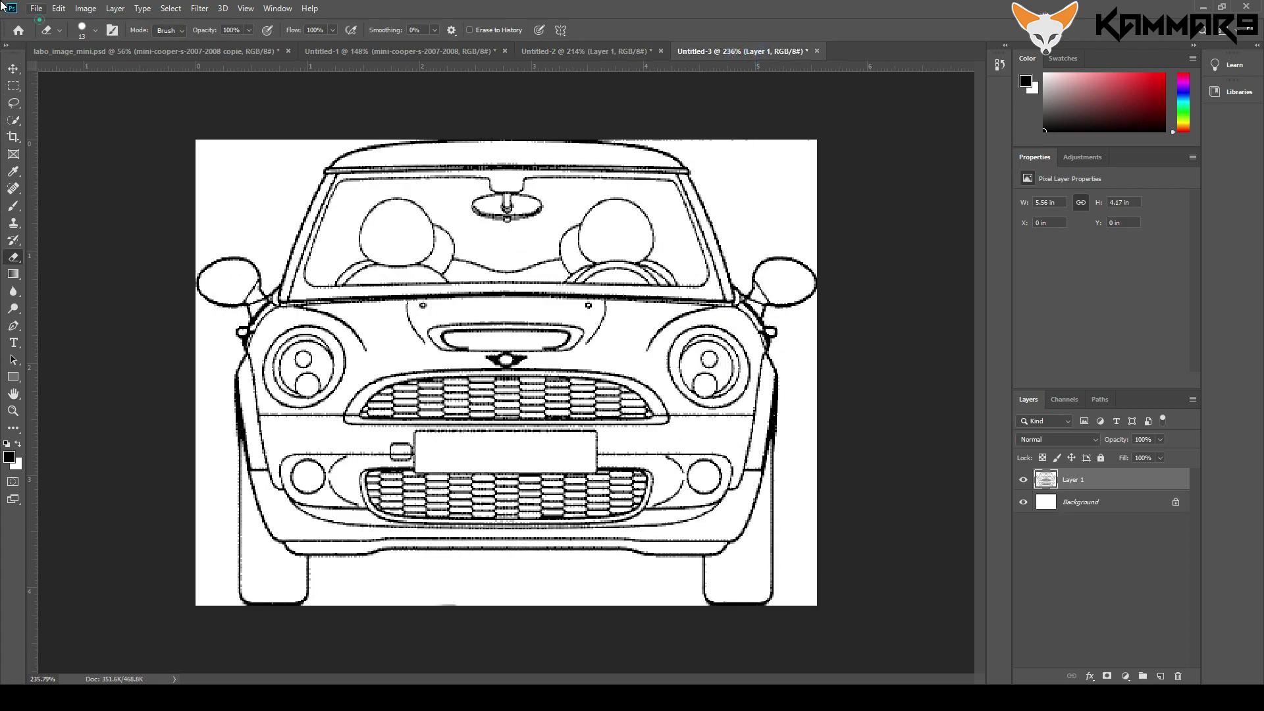
key("alt+f")
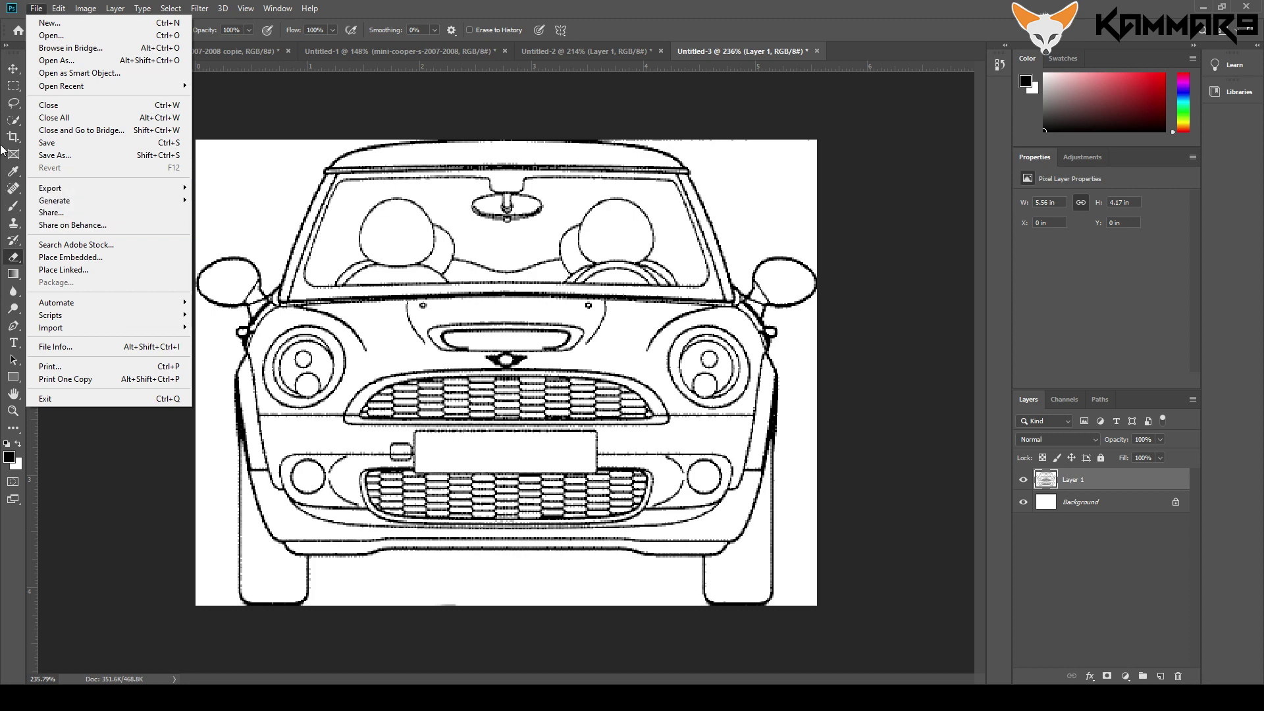
left_click(39, 156)
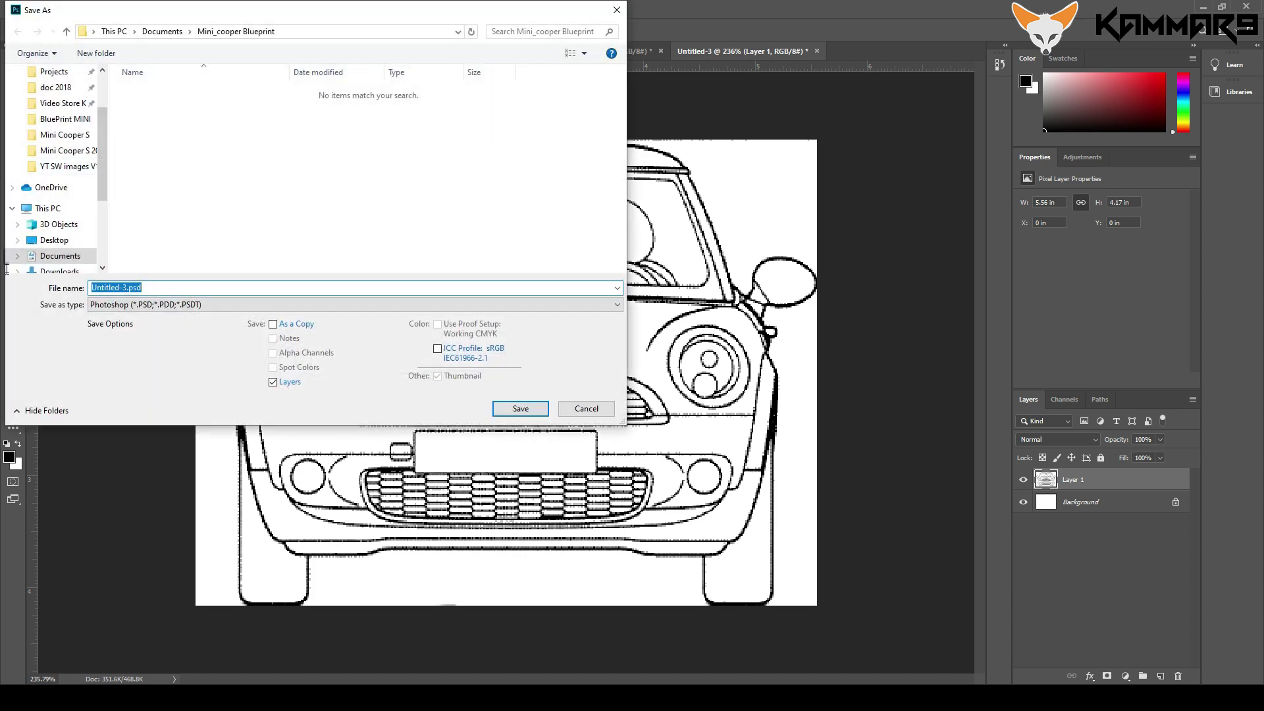
key("Tab")
key("alt+Down")
key("Down")
key("Down")
key("Down")
key("Down")
key("Down")
key("Down")
key("Down")
key("Down")
key("Down")
key("Down")
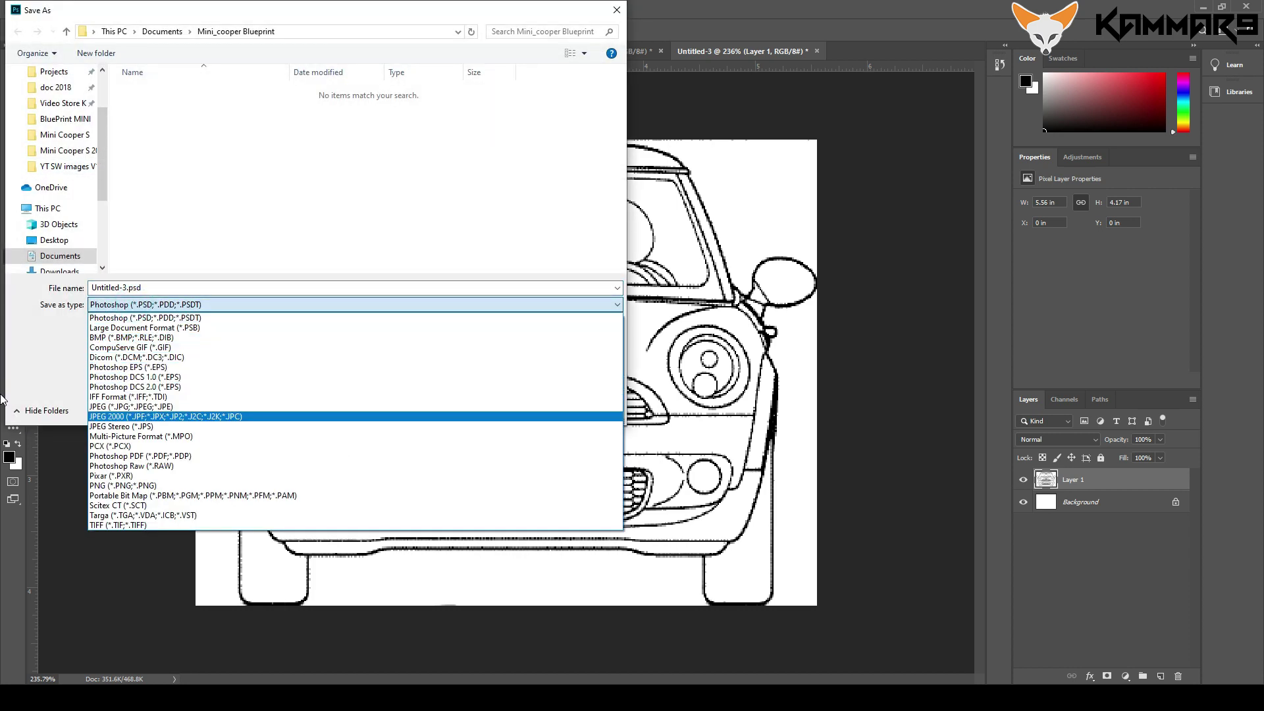
left_click(117, 407)
Step: Name the file Front_view.jpg and save it at maximum JPEG quality 12 in progressive format
left_click(157, 91)
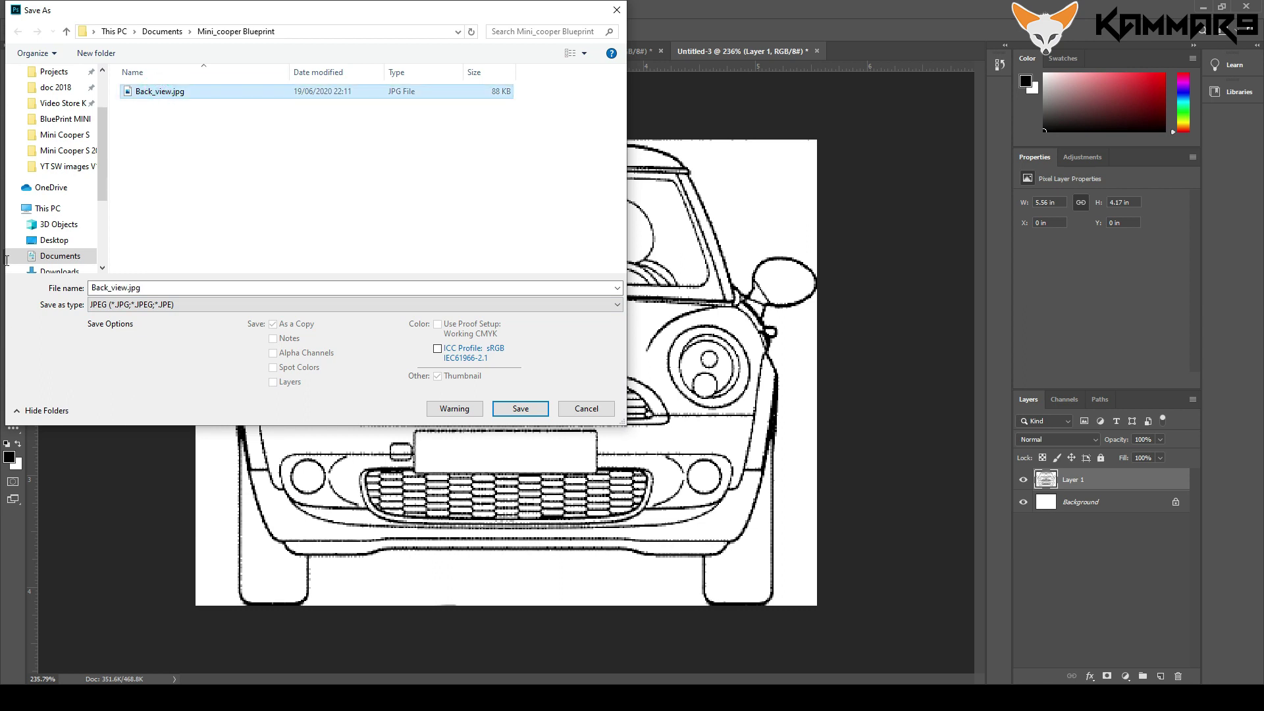
left_click(114, 287)
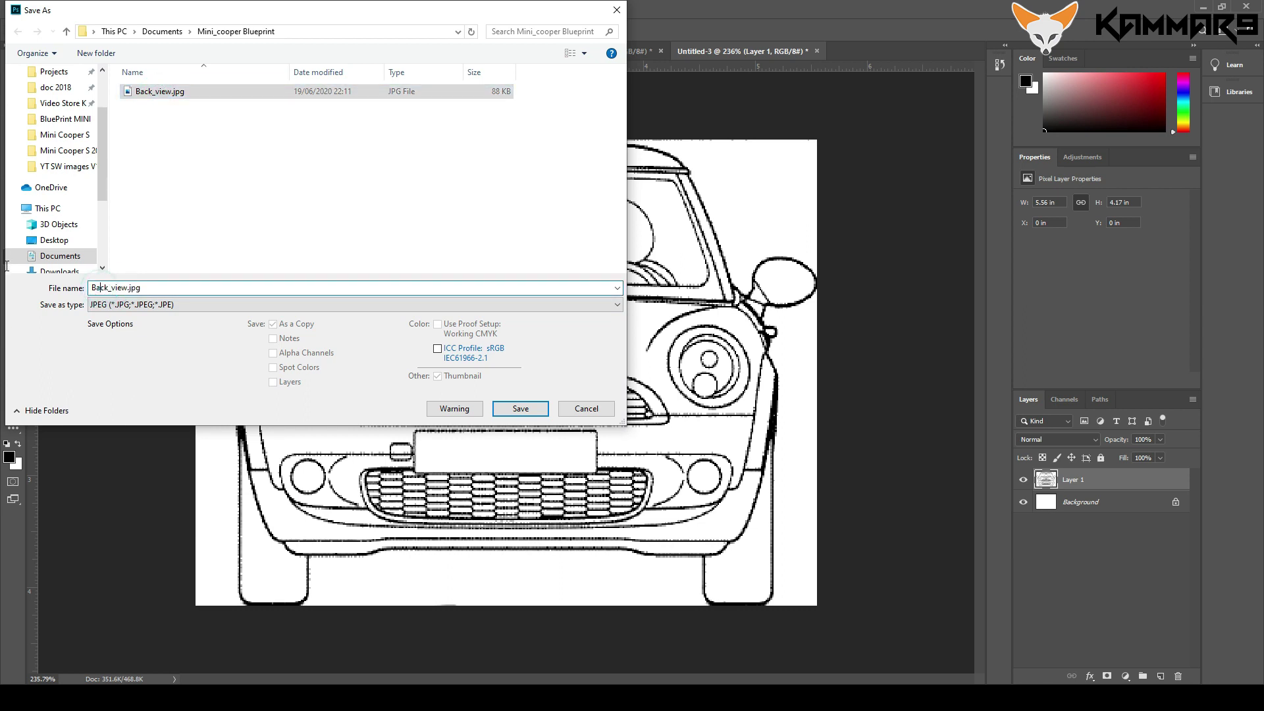
type("Front")
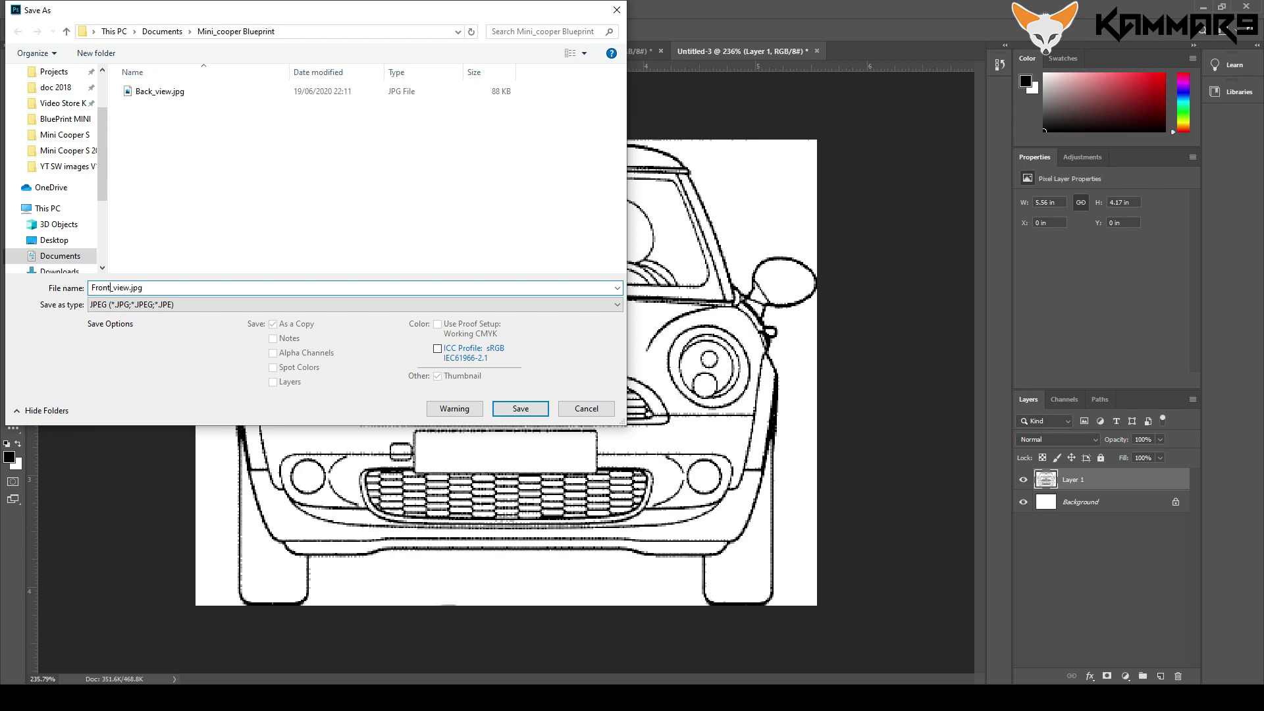
key("Return")
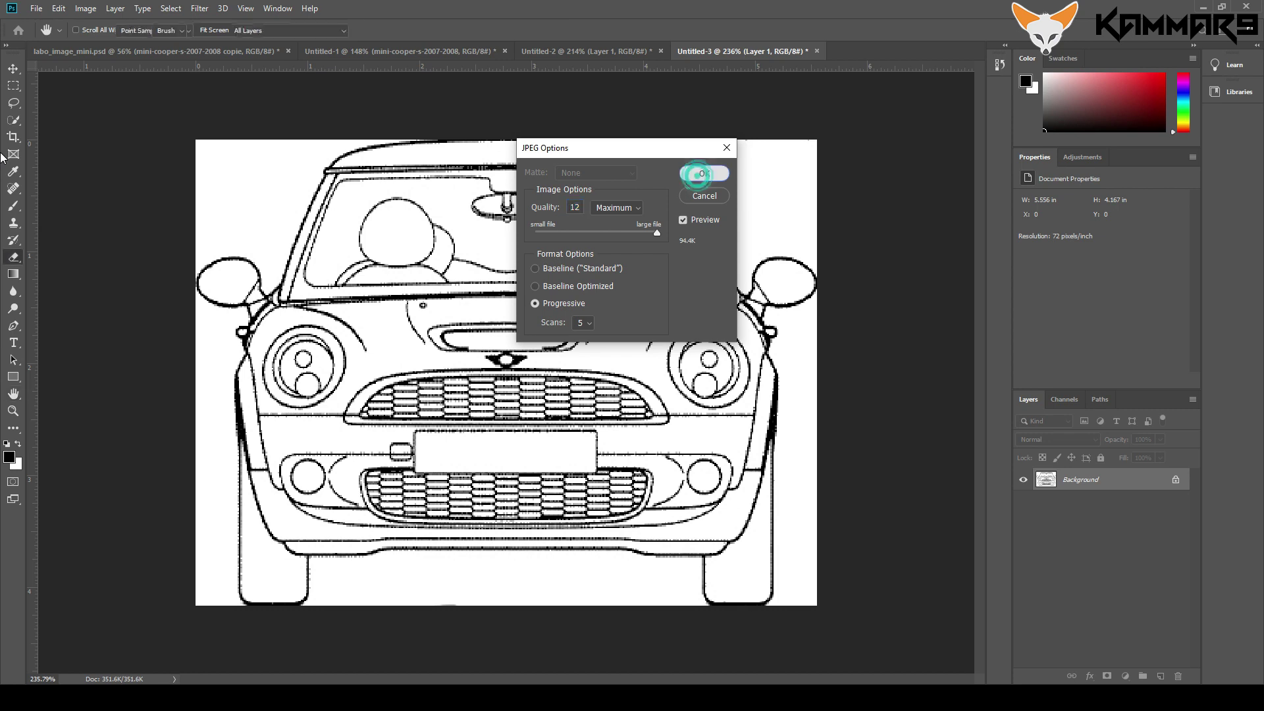
left_click(703, 173)
Step: Place a vertical guide at X 15.194 in against the outermost pixel of the side view's rear bumper in Untitled-1
left_click(231, 53)
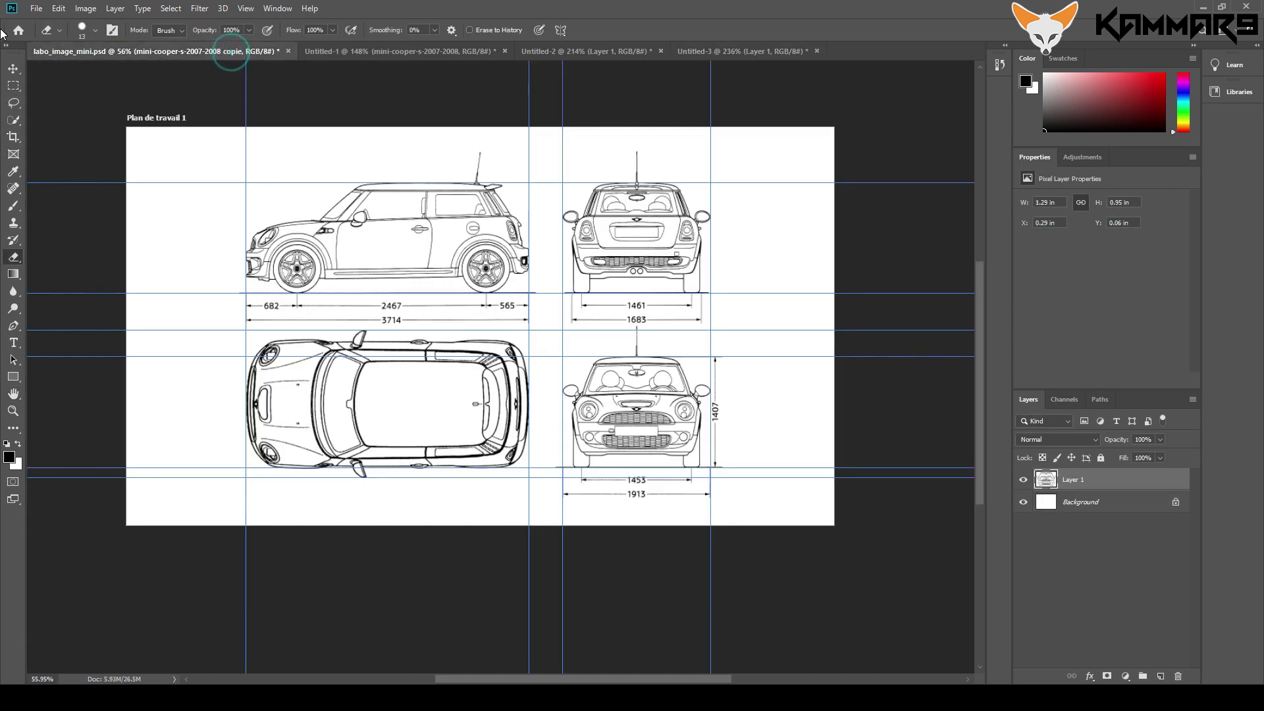
left_click(385, 50)
scroll(664, 404, "down", 10)
scroll(270, 180, "up", 4)
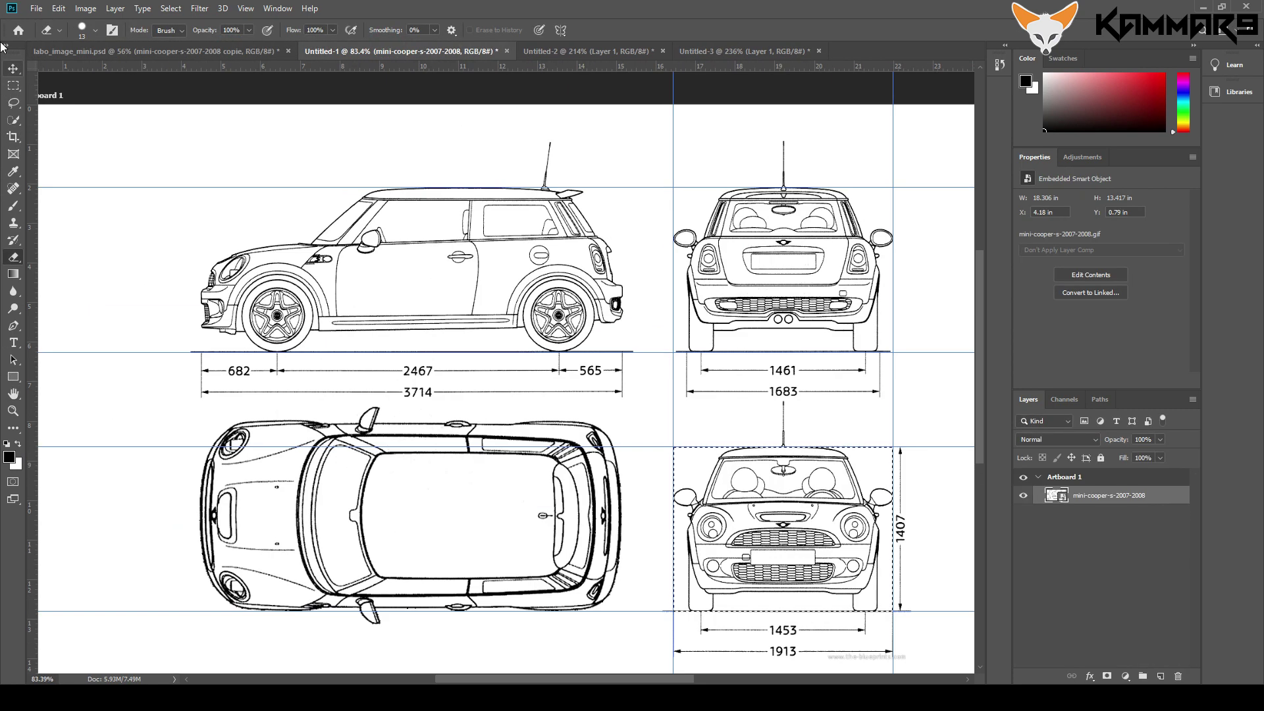
left_click(12, 68)
scroll(622, 298, "up", 15)
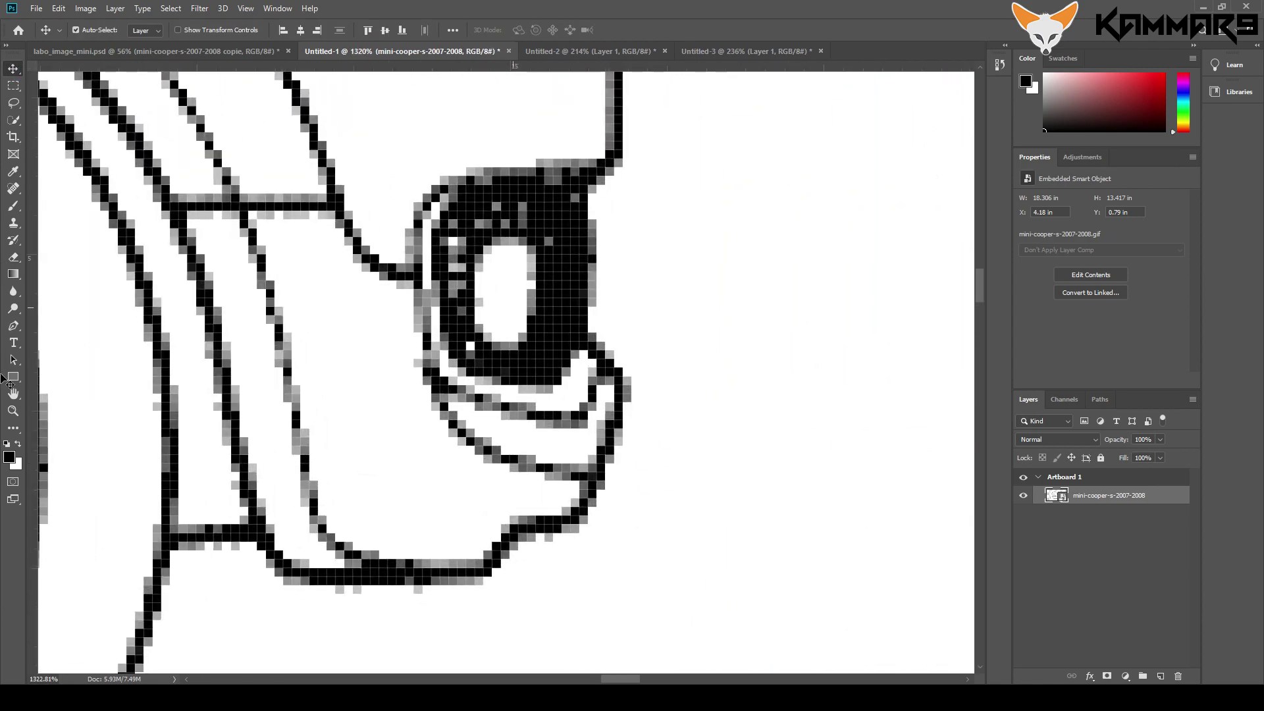
scroll(616, 441, "down", 3)
scroll(609, 273, "up", 2)
left_click(859, 47)
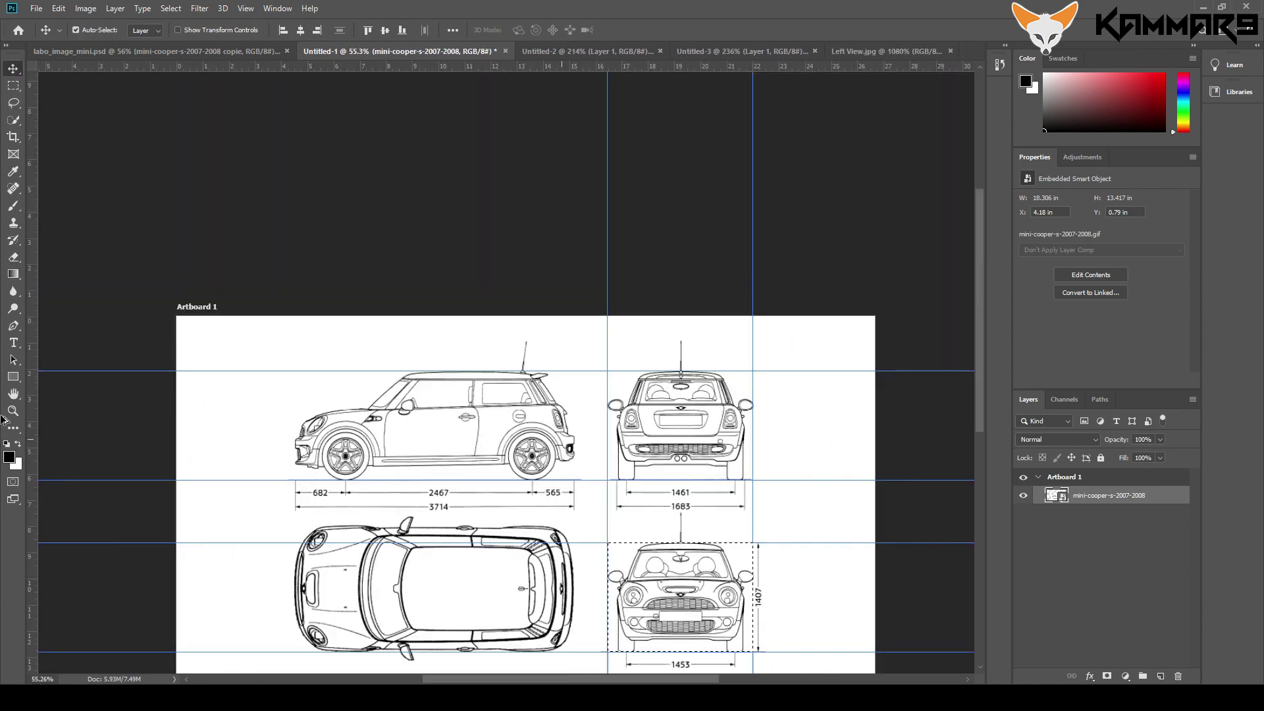
key("ctrl+plus")
key("ctrl+plus")
key("ctrl+plus")
key("ctrl+plus")
key("ctrl+plus")
key("ctrl+plus")
key("ctrl+plus")
key("ctrl+plus")
key("ctrl+plus")
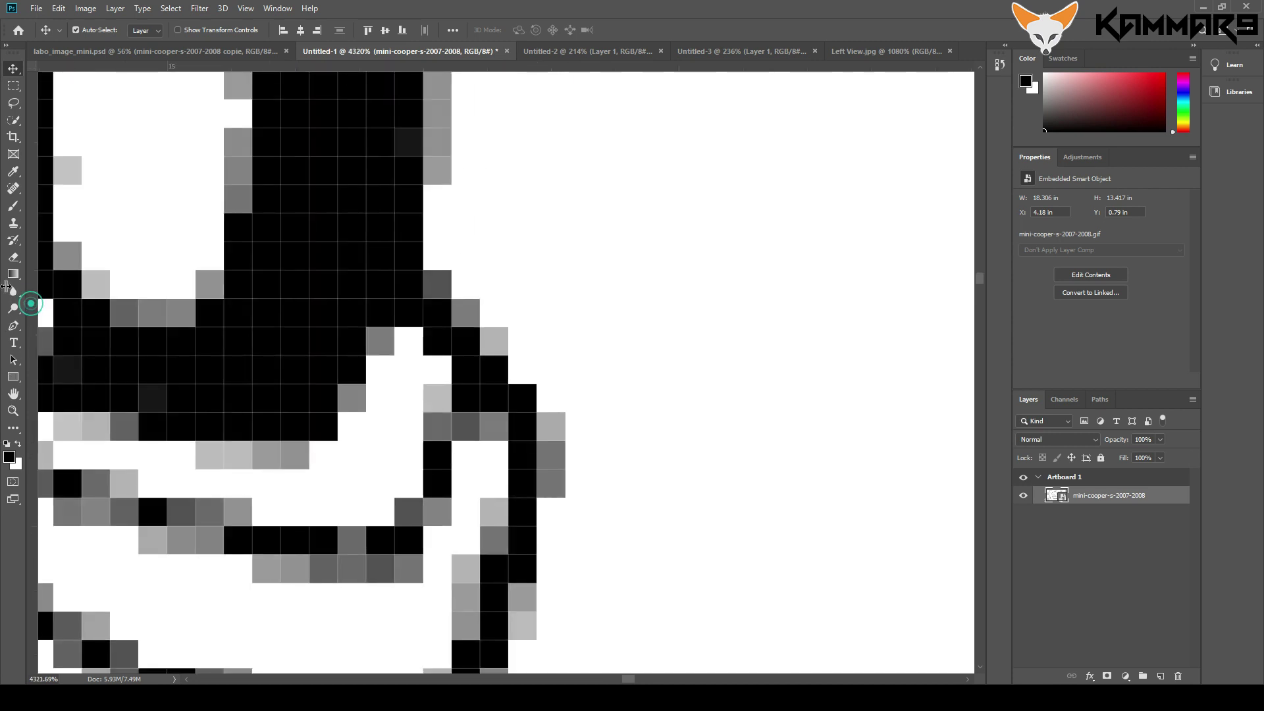
left_click_drag(31, 303, 563, 344)
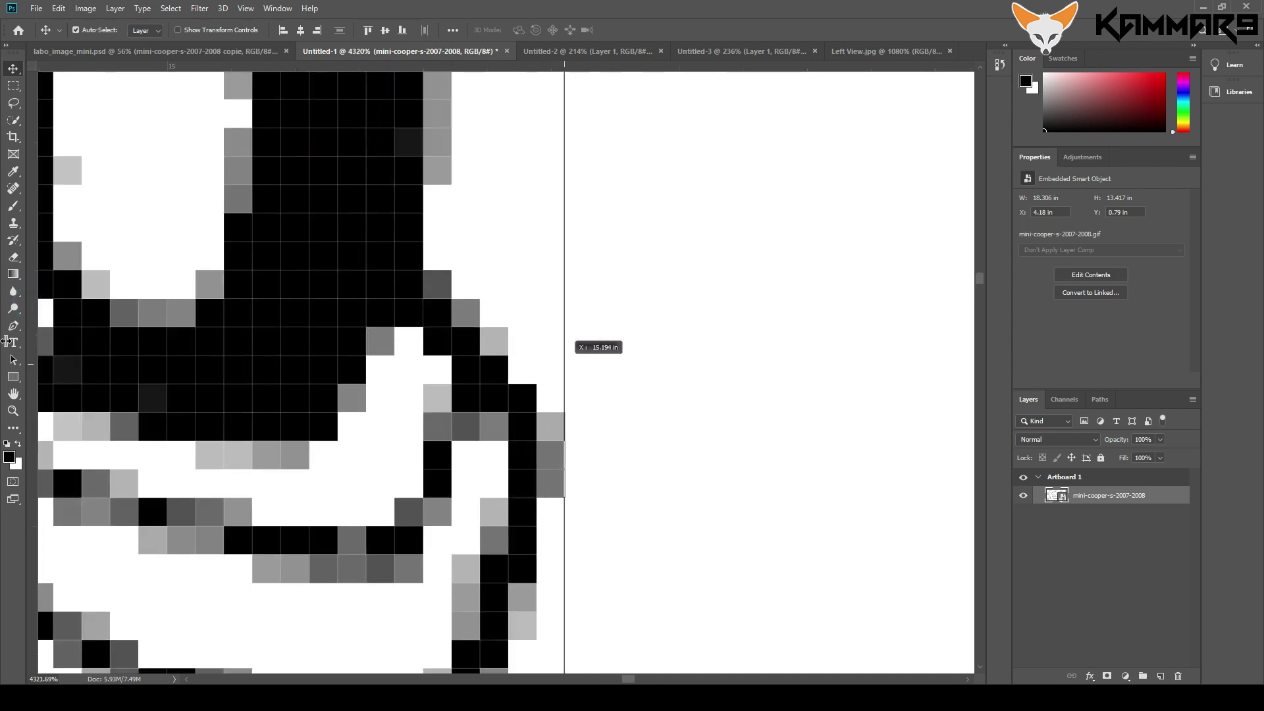
Step: Place a vertical guide against the outermost pixel of the side view's lower front bumper lip
key("ctrl+minus")
key("ctrl+minus")
key("ctrl+minus")
key("ctrl+minus")
key("ctrl+minus")
key("ctrl+minus")
key("ctrl+minus")
key("ctrl+minus")
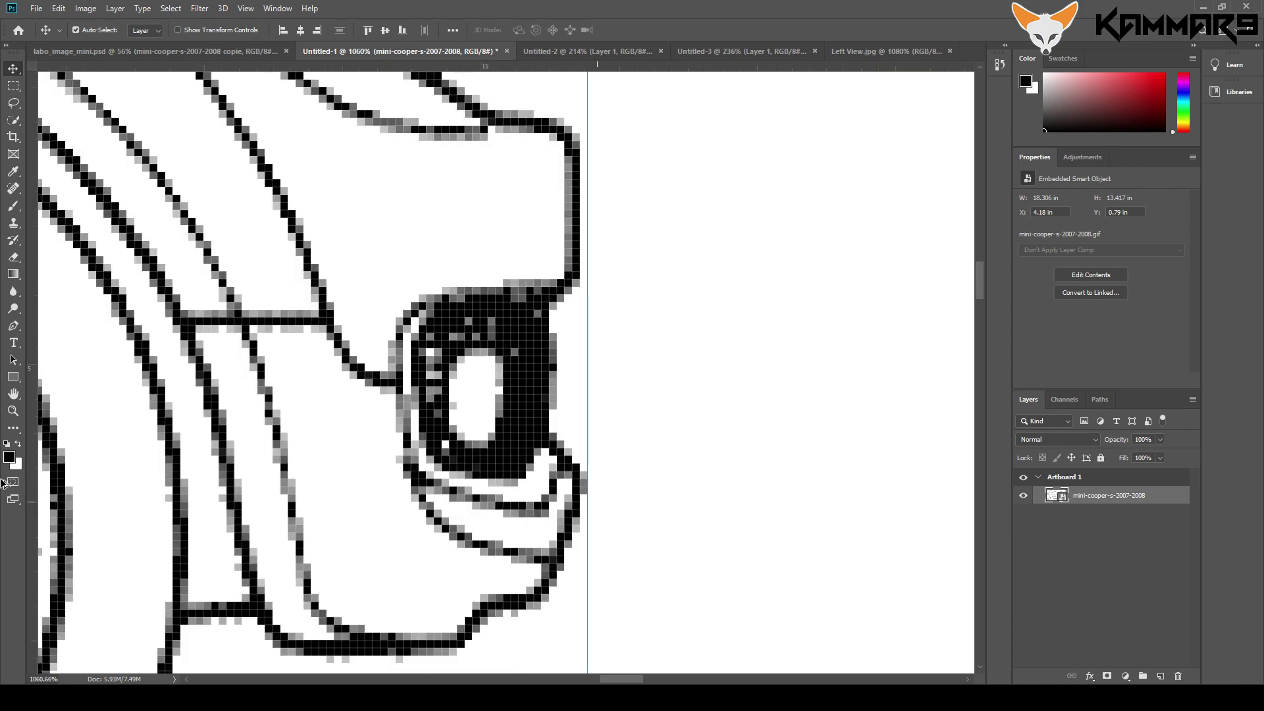
key("ctrl+minus")
key("ctrl+minus")
key("ctrl+minus")
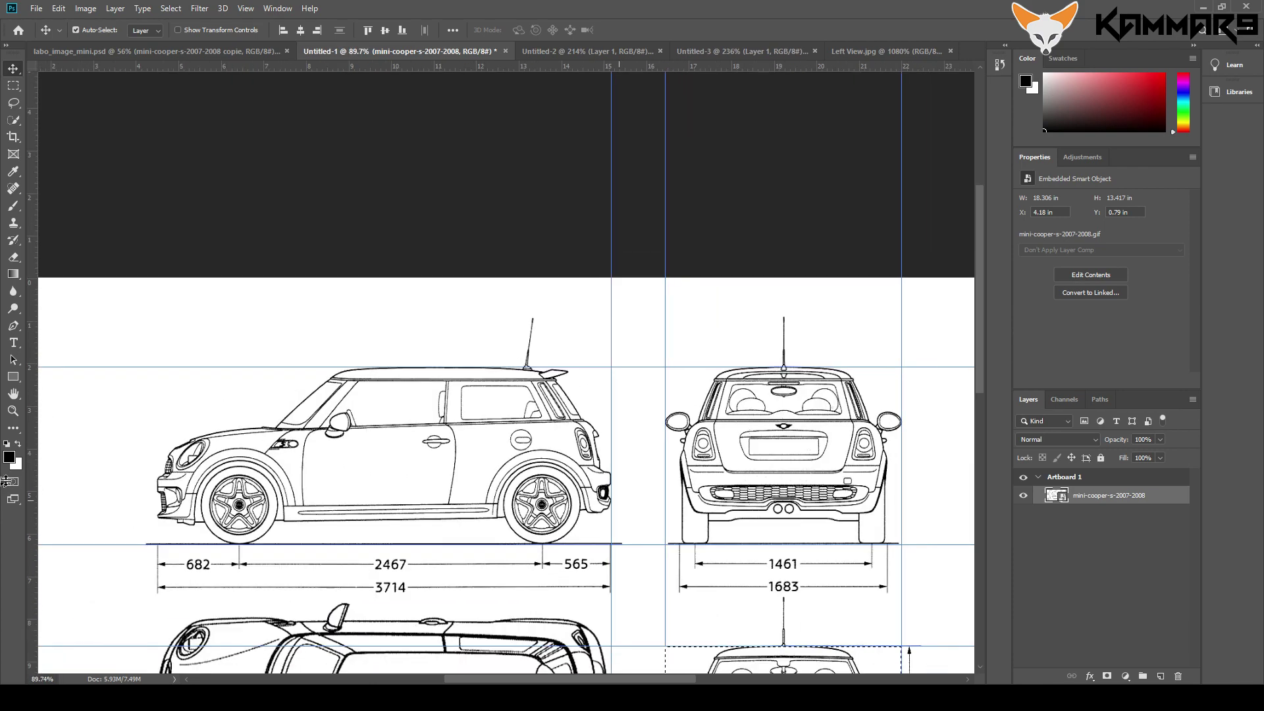
key("ctrl+plus")
key("ctrl+plus")
key("ctrl+plus")
key("ctrl+plus")
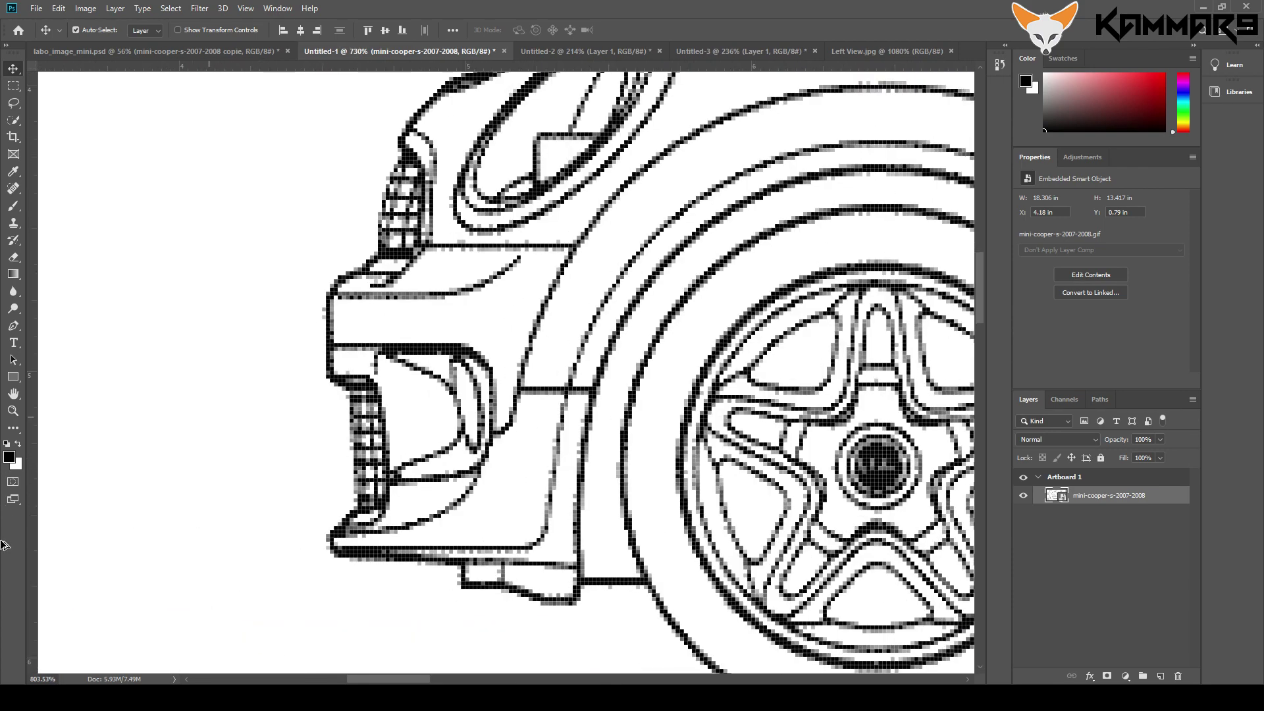
key("ctrl+plus")
key("ctrl+plus")
key("ctrl+plus")
key("ctrl+plus")
key("ctrl+plus")
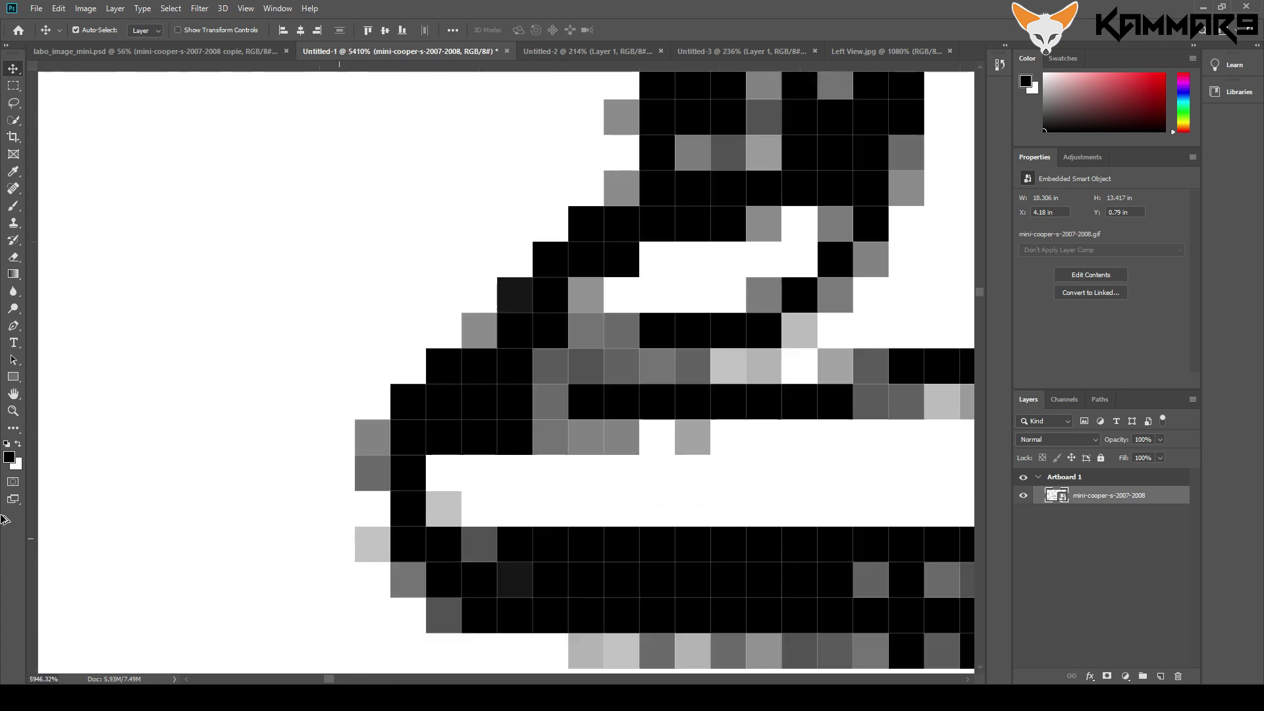
left_click_drag(32, 460, 356, 491)
Step: Examine the side view's front bumper at pixel level against the vertical guide, from upper bumper to lower lip
key("ctrl+minus")
key("ctrl+minus")
key("ctrl+minus")
key("ctrl+minus")
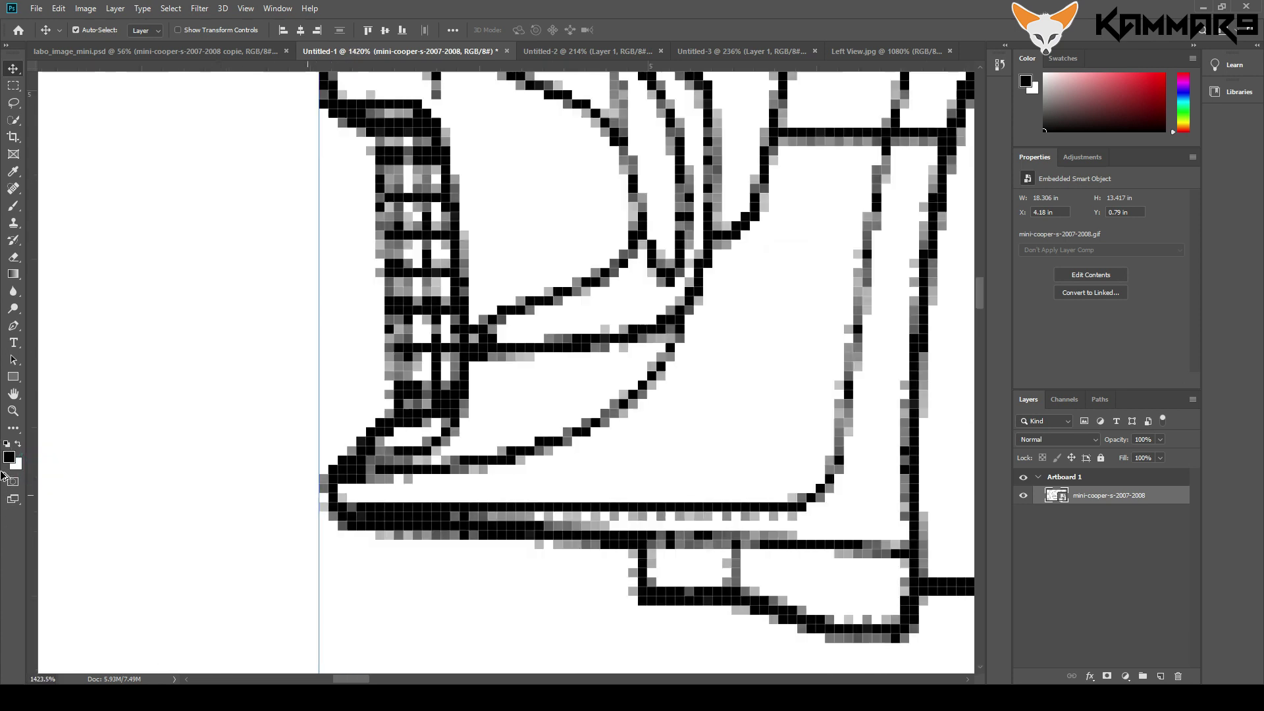
scroll(324, 153, "up", 3)
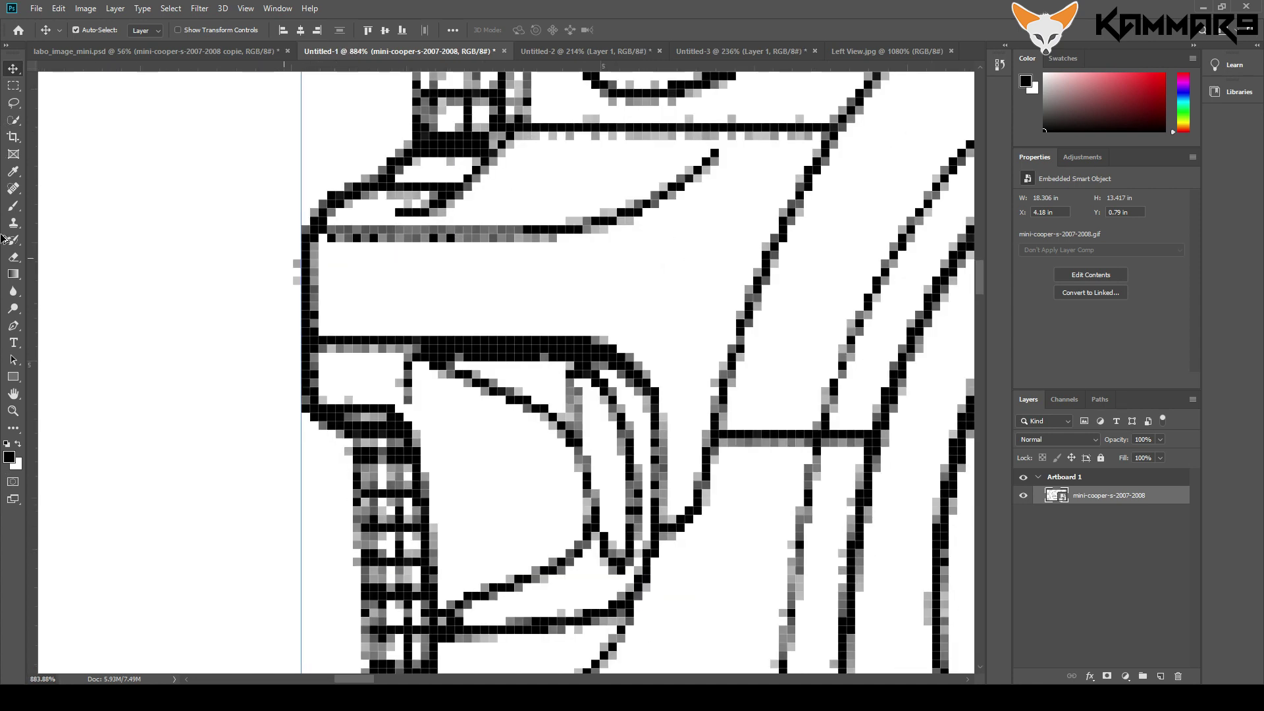
scroll(279, 257, "down", 3)
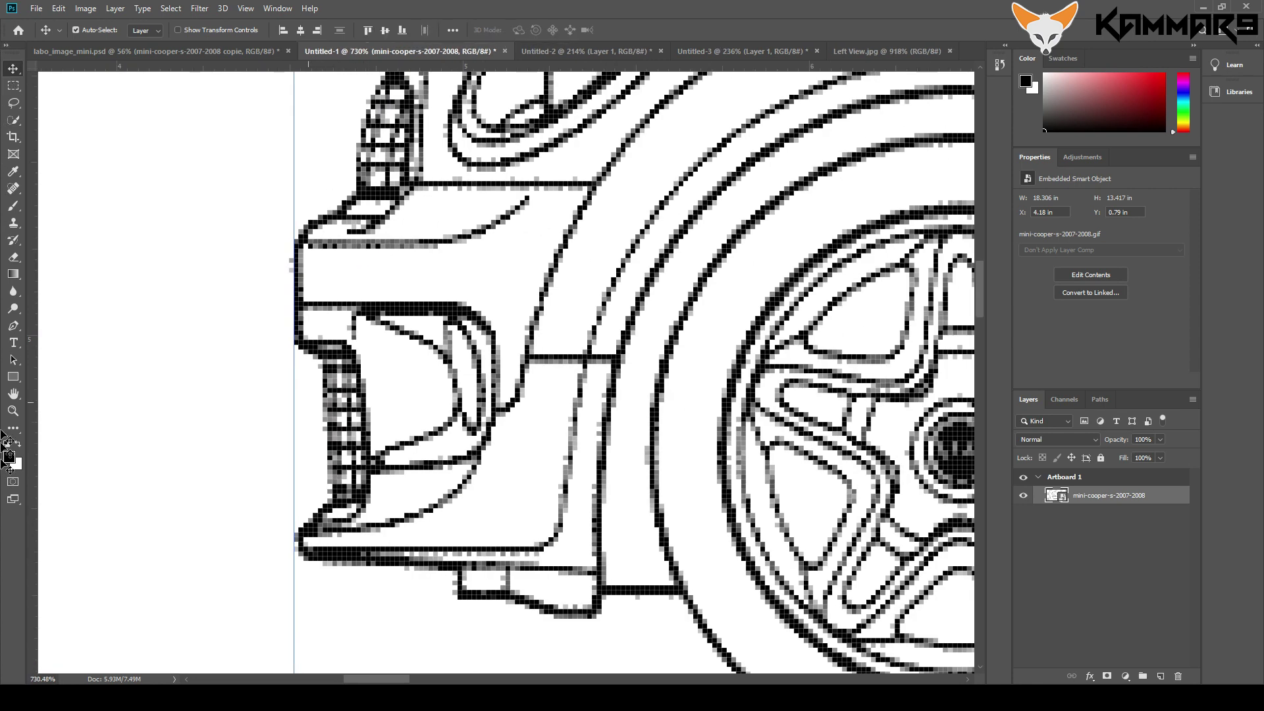
key("ctrl+plus")
scroll(308, 522, "up", 3)
scroll(308, 522, "down", 10)
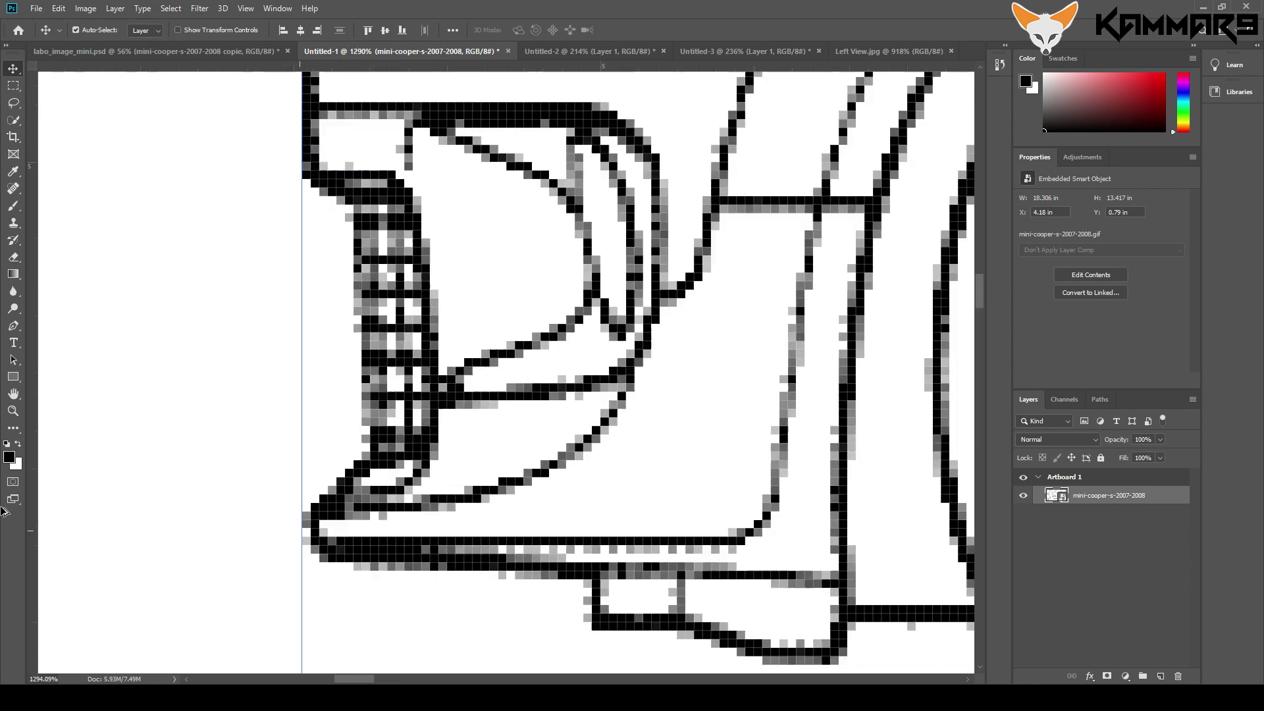
Step: Check the pixel dimensions of Left View.jpg in the file information of the Photos app, and close the image
key("ctrl+minus")
key("ctrl+minus")
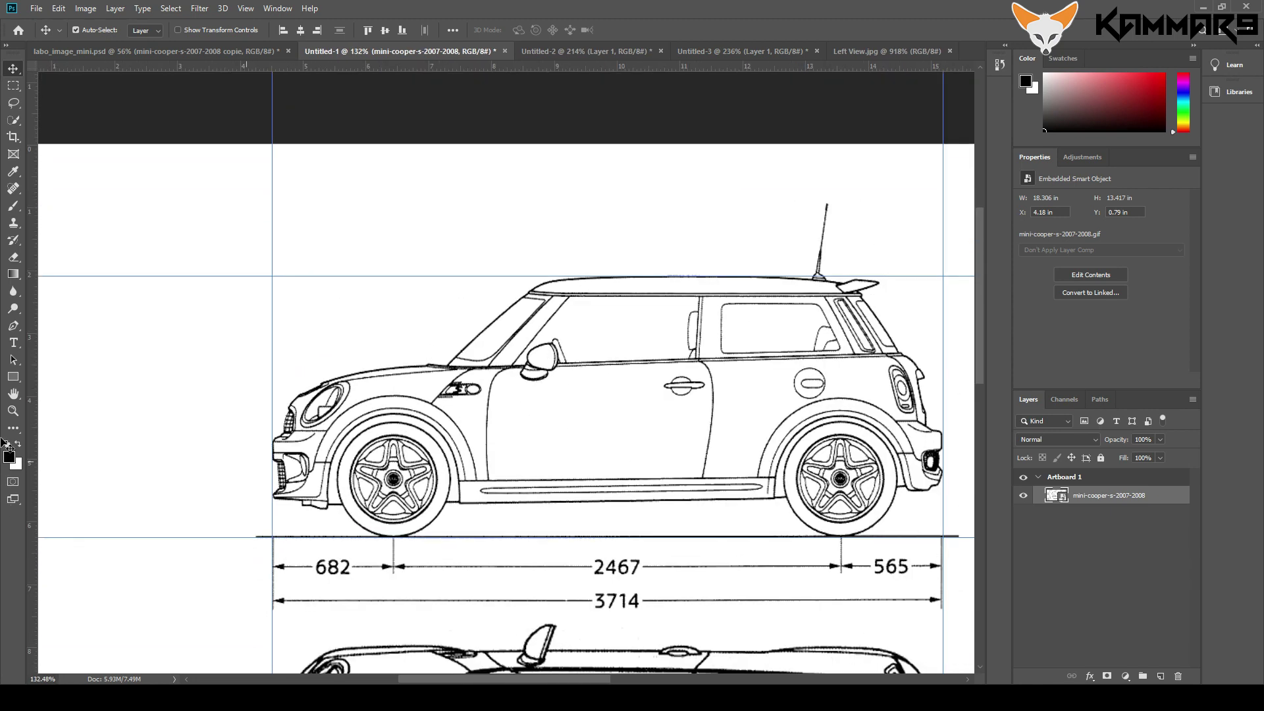
key("ctrl+minus")
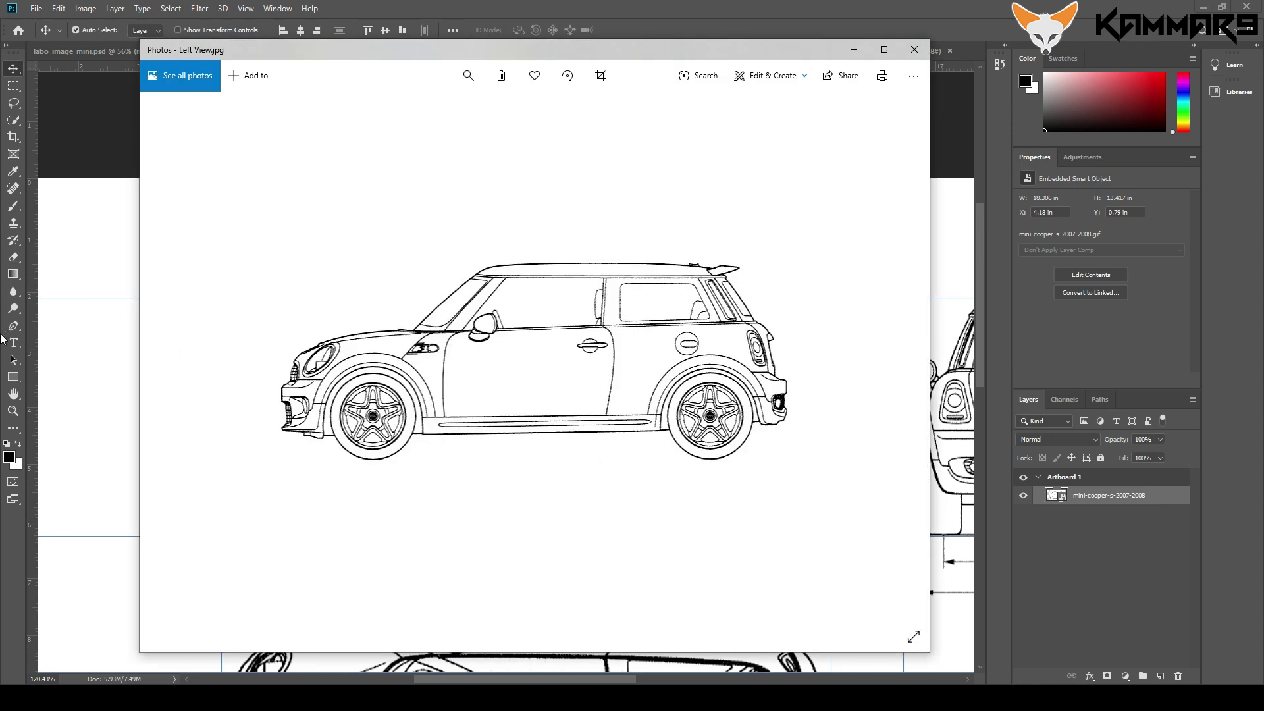
right_click(563, 368)
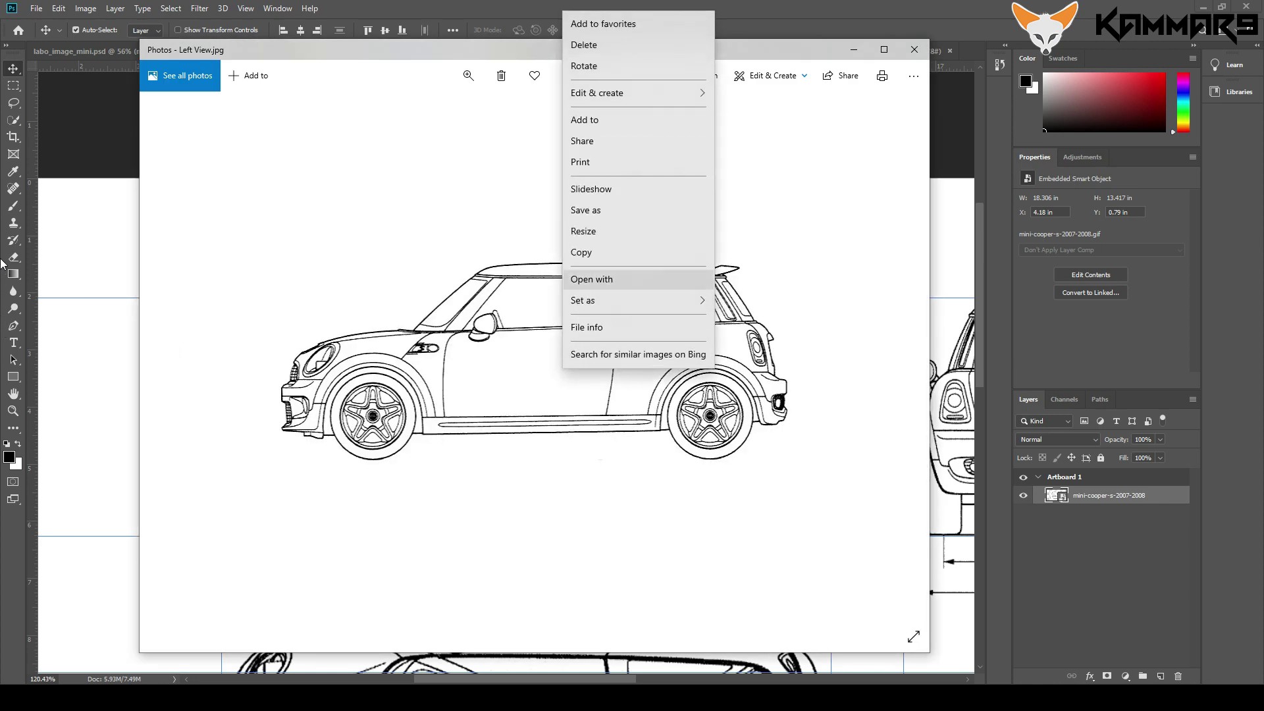
key("Down")
key("Down")
key("Down")
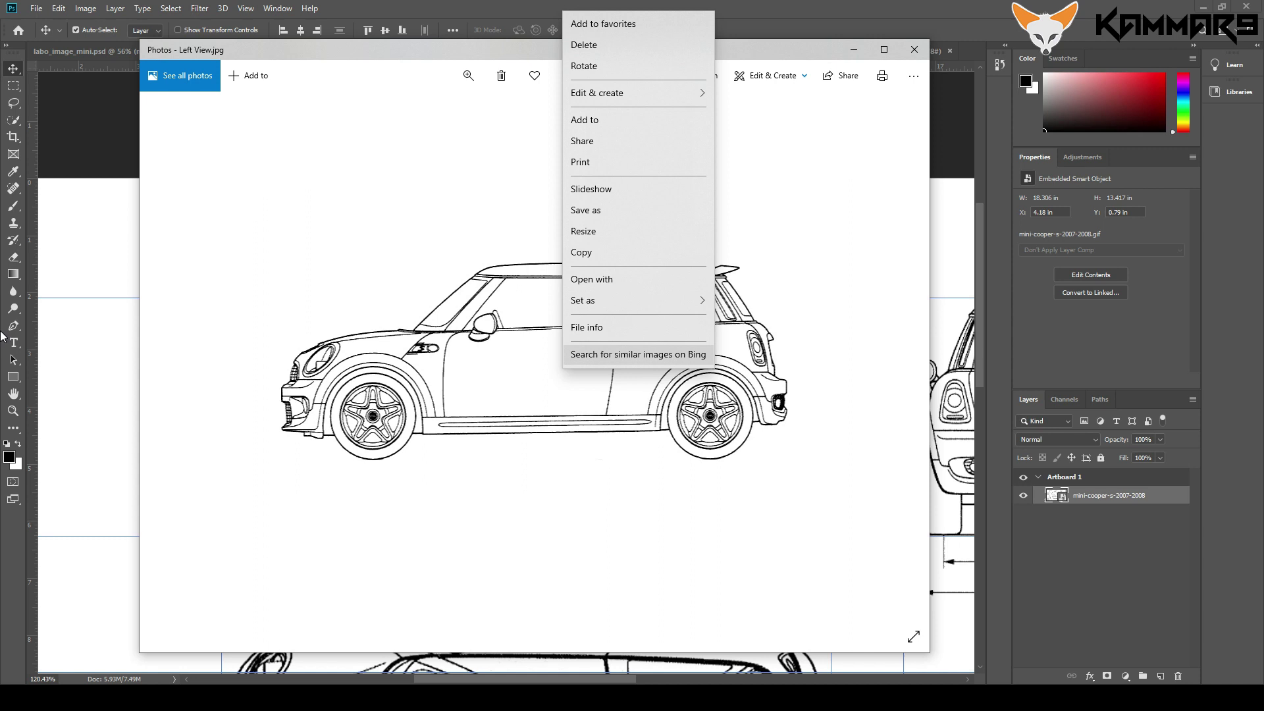
key("Up")
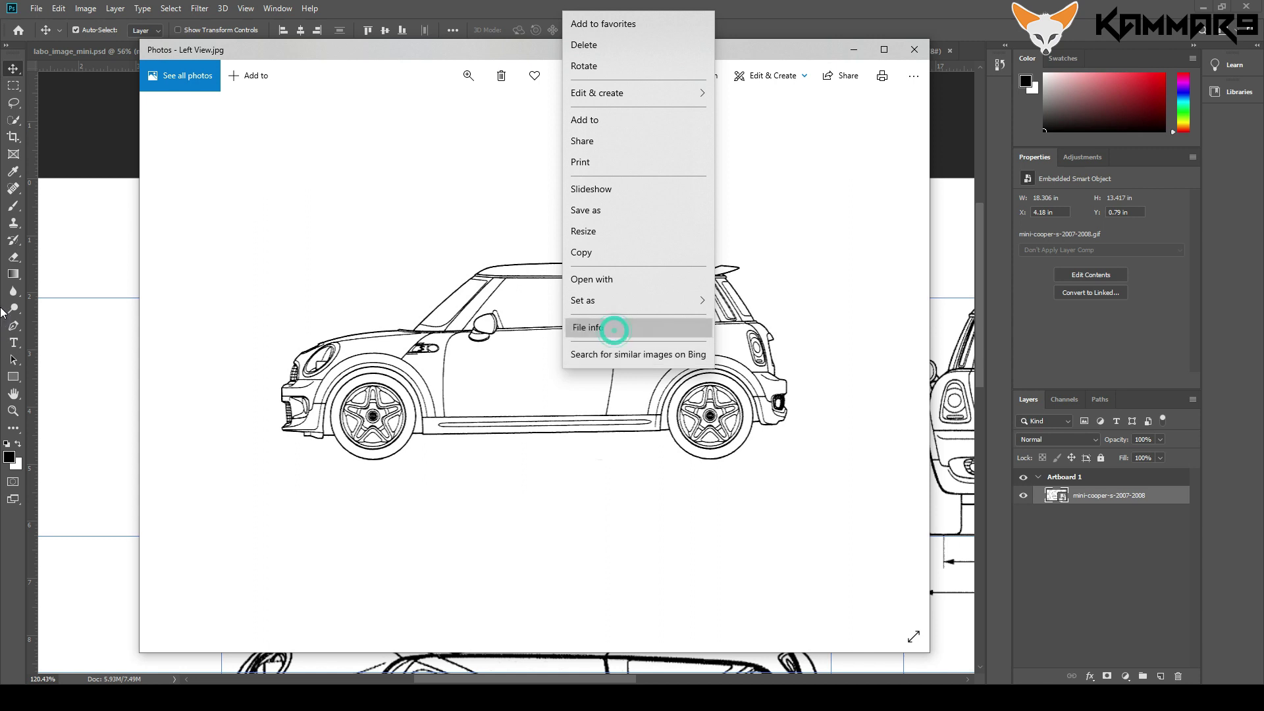
key("Return")
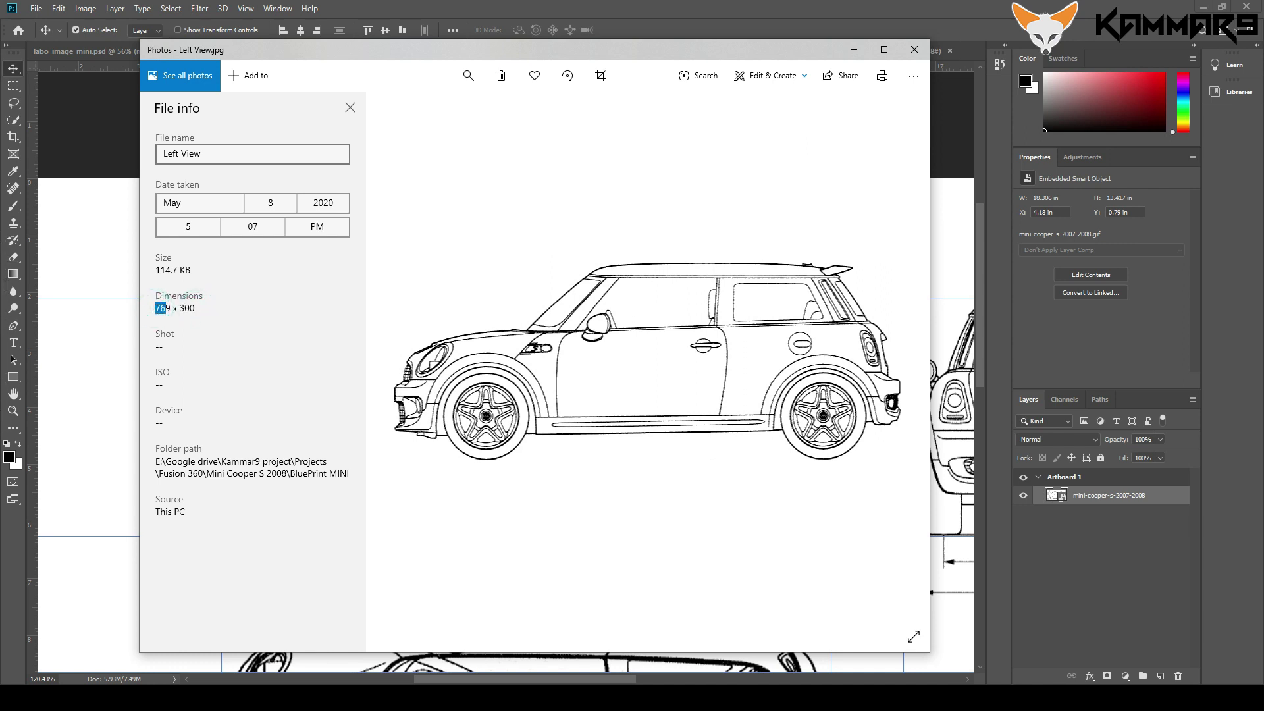
left_click(226, 328)
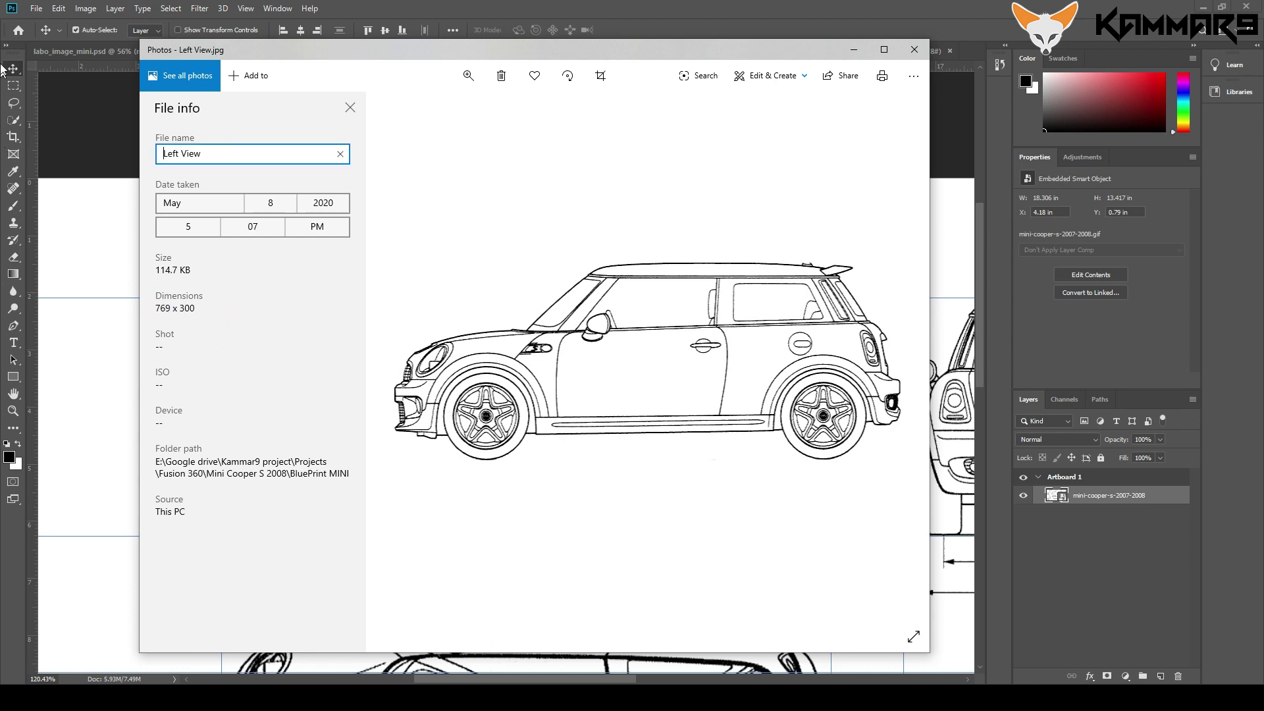
left_click(910, 49)
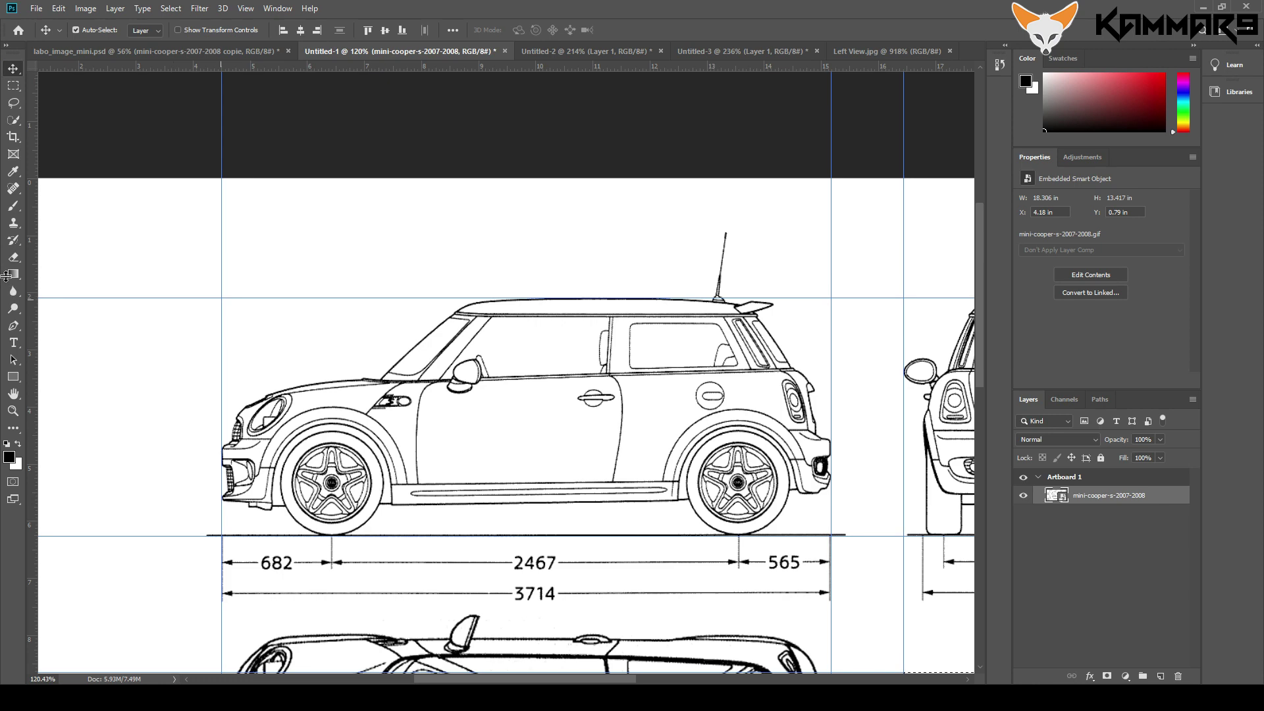
Step: Select the side view with a rectangular marquee fitted exactly to its four guides, checking the selection corners at pixel level
key("m")
left_click_drag(811, 535, 831, 536)
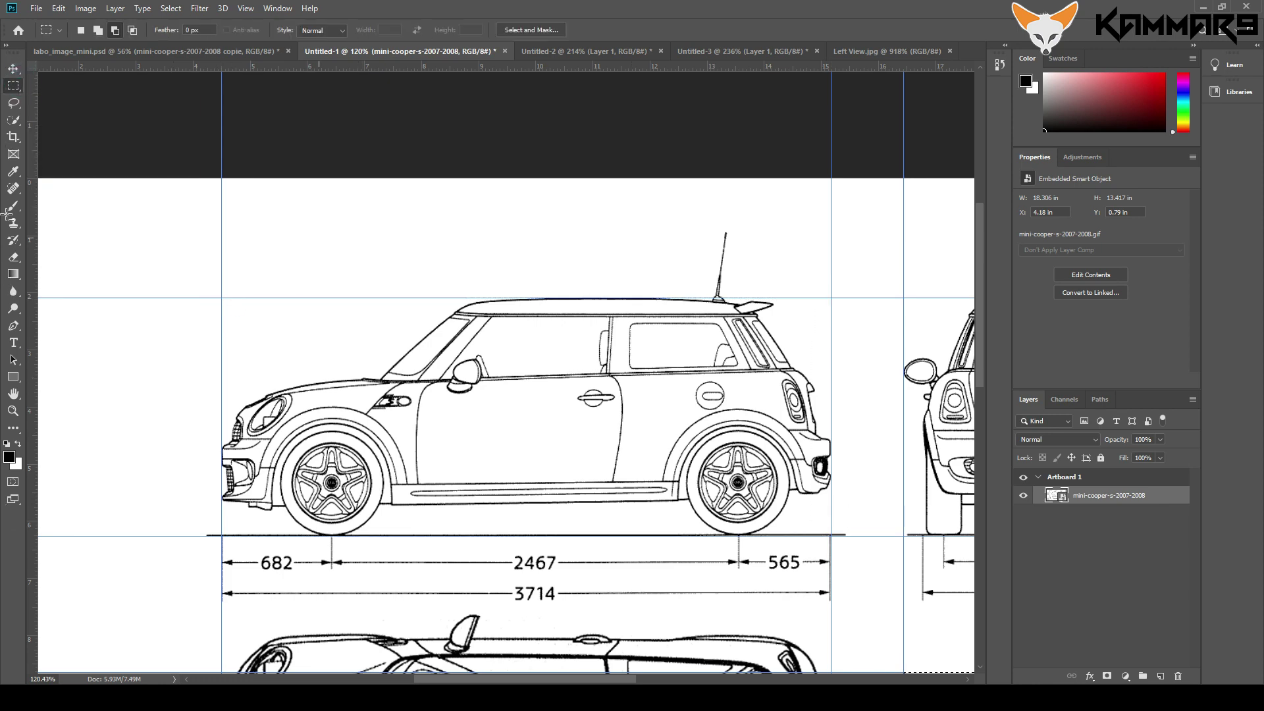
left_click_drag(367, 380, 831, 536)
scroll(218, 300, "up", 10)
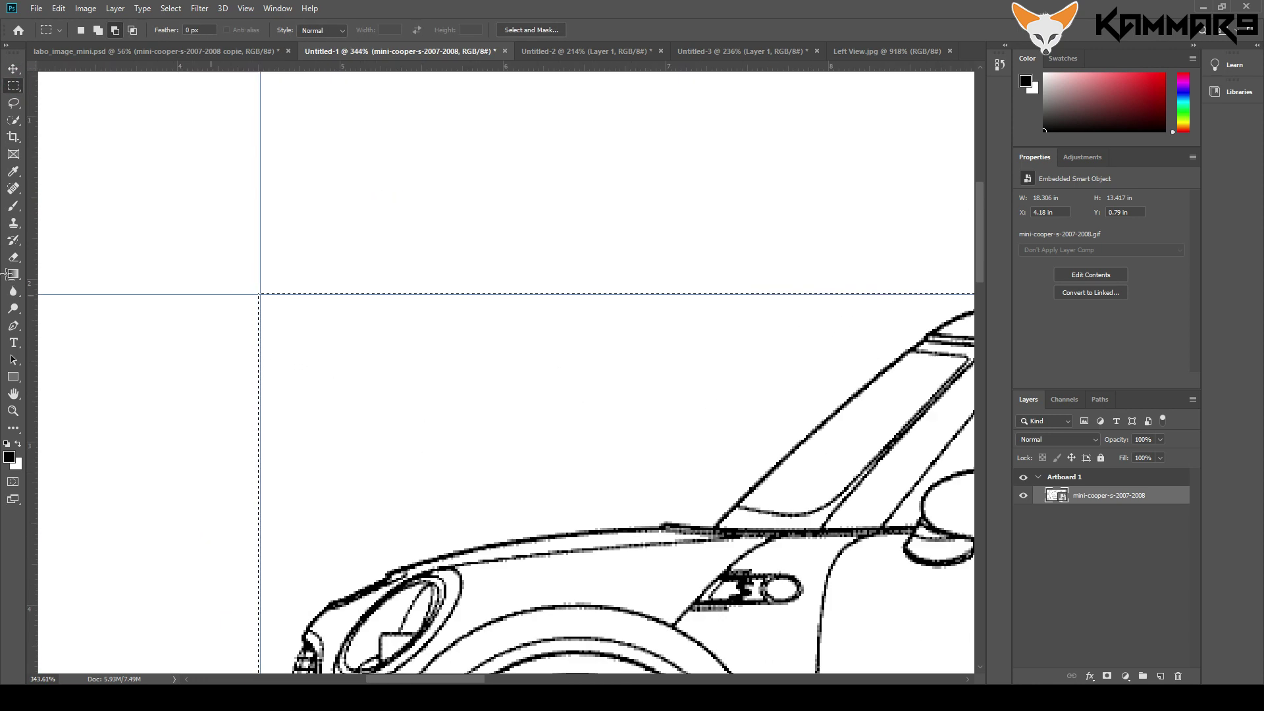
left_click_drag(155, 125, 274, 373)
scroll(280, 395, "up", 3)
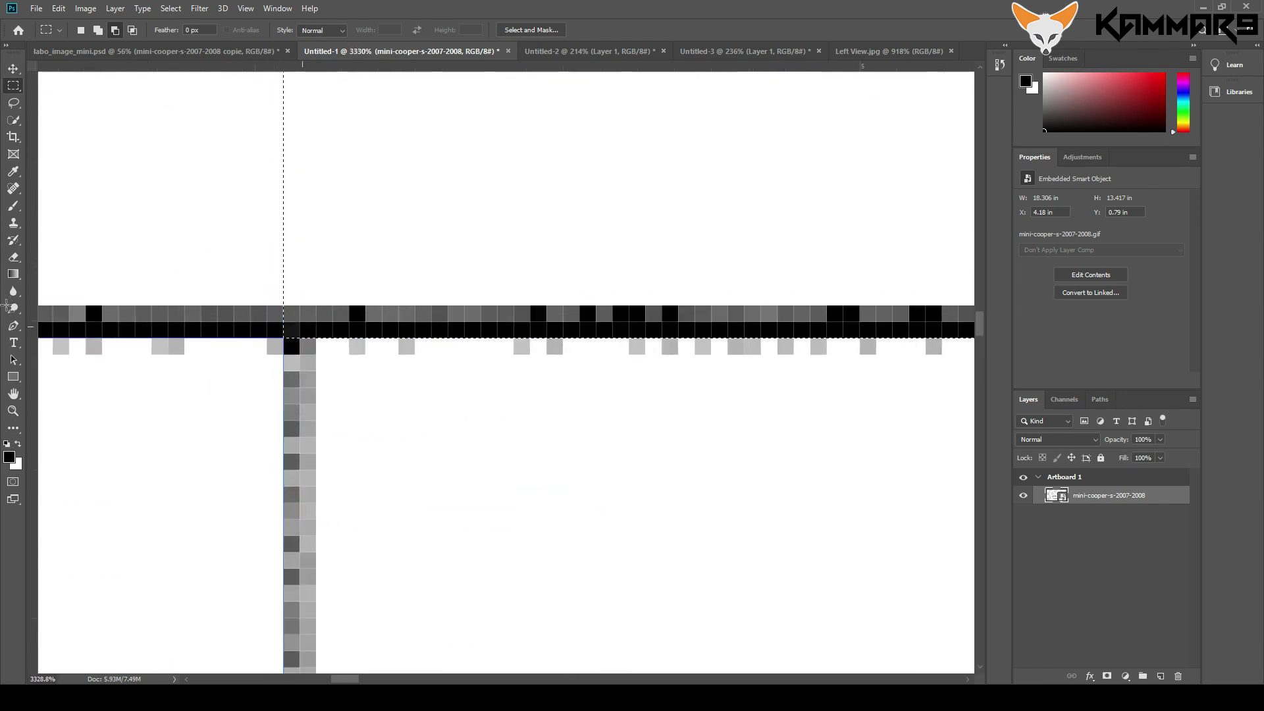
scroll(348, 477, "down", 10)
scroll(347, 250, "up", 10)
left_click_drag(273, 303, 575, 308)
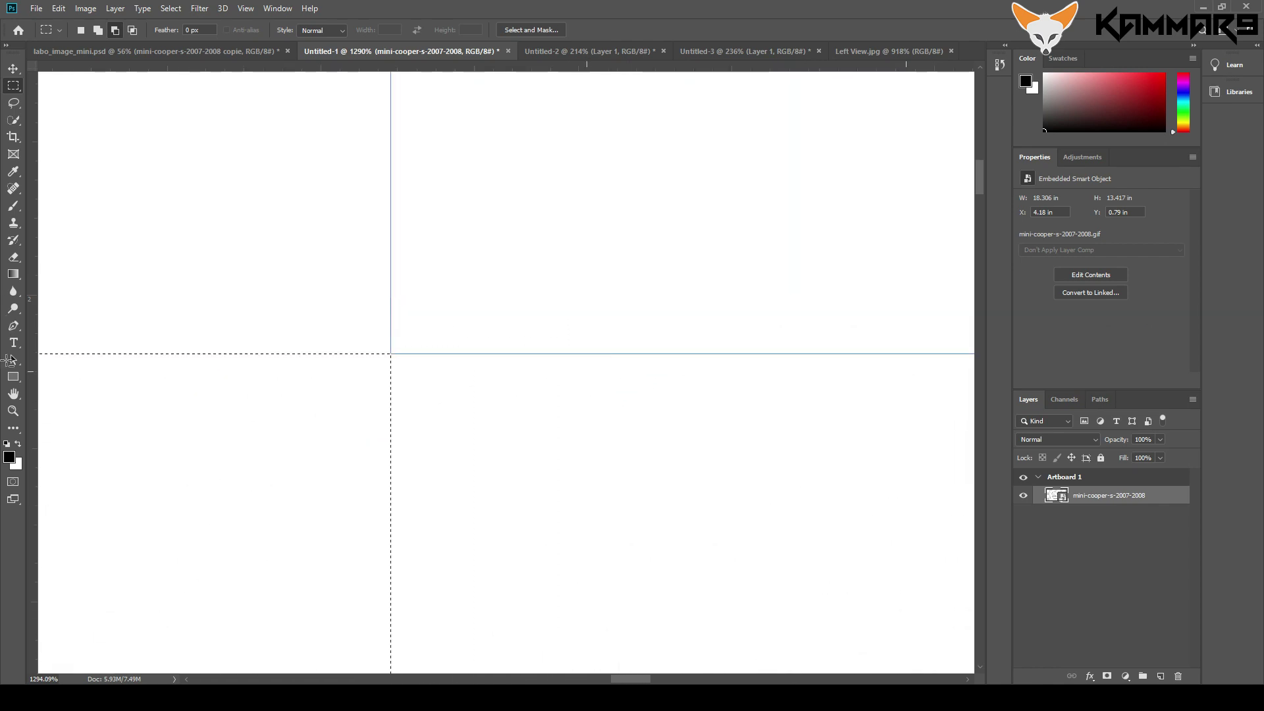
scroll(636, 347, "down", 9)
scroll(6, 323, "down", 4)
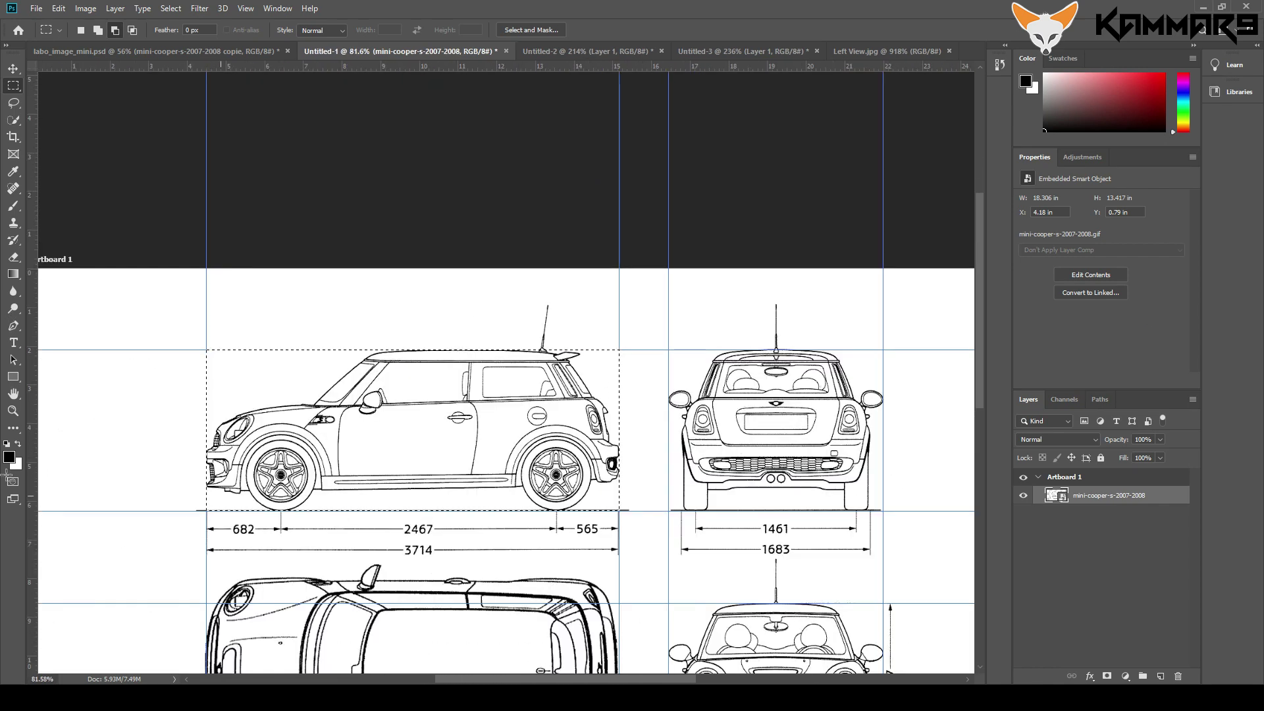
scroll(8, 475, "up", 3)
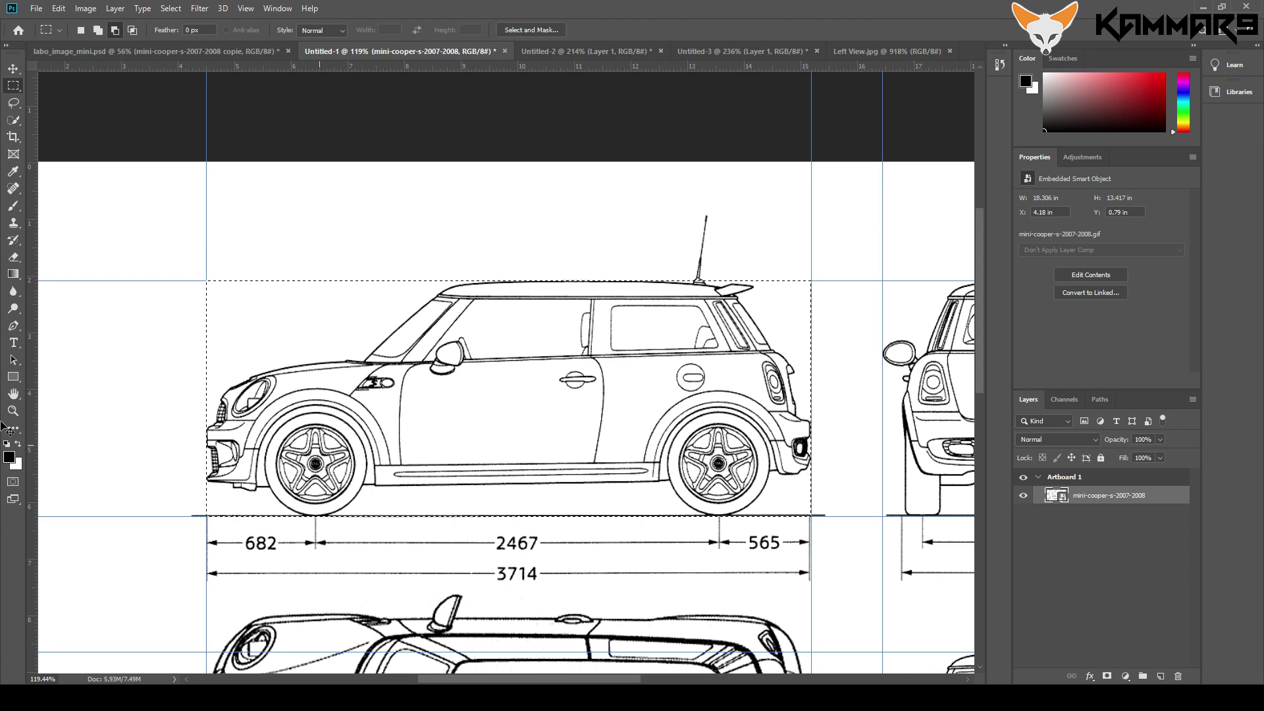
Step: Set up a new 769 × 300 px document from the Clipboard preset and compare its size with Left View.jpg's file dimensions in Photos
left_click(34, 9)
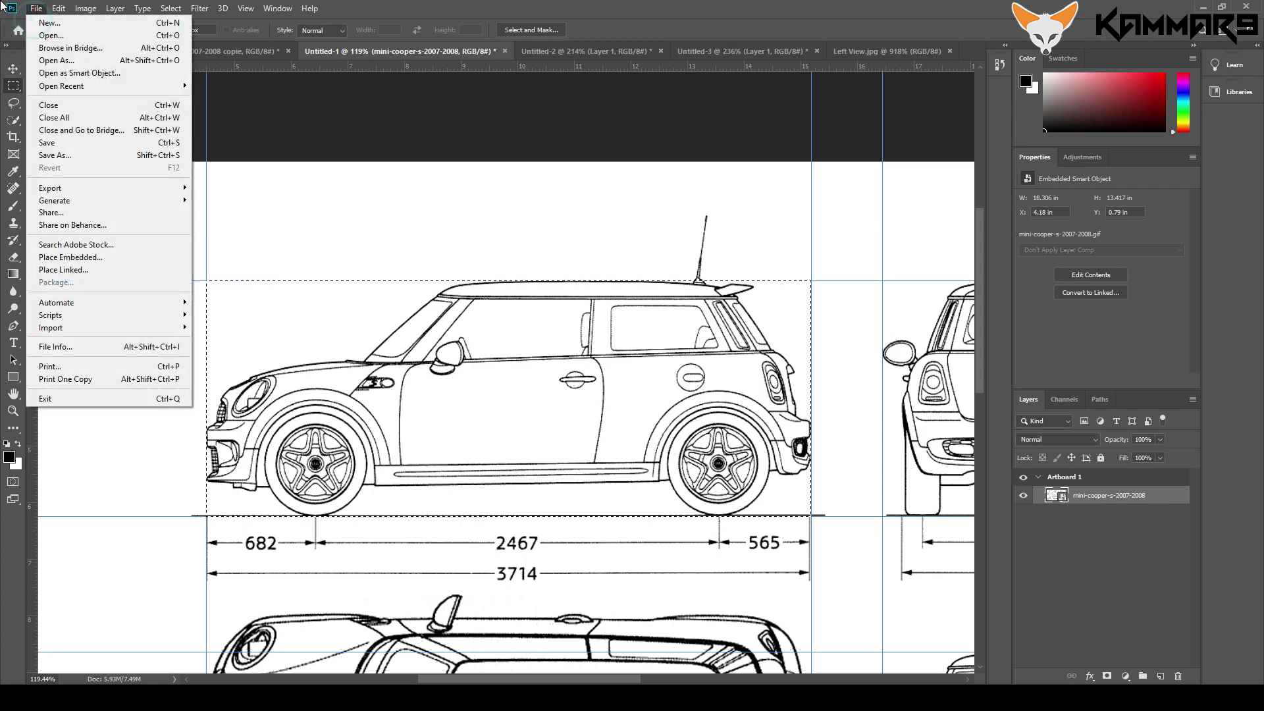
key("Return")
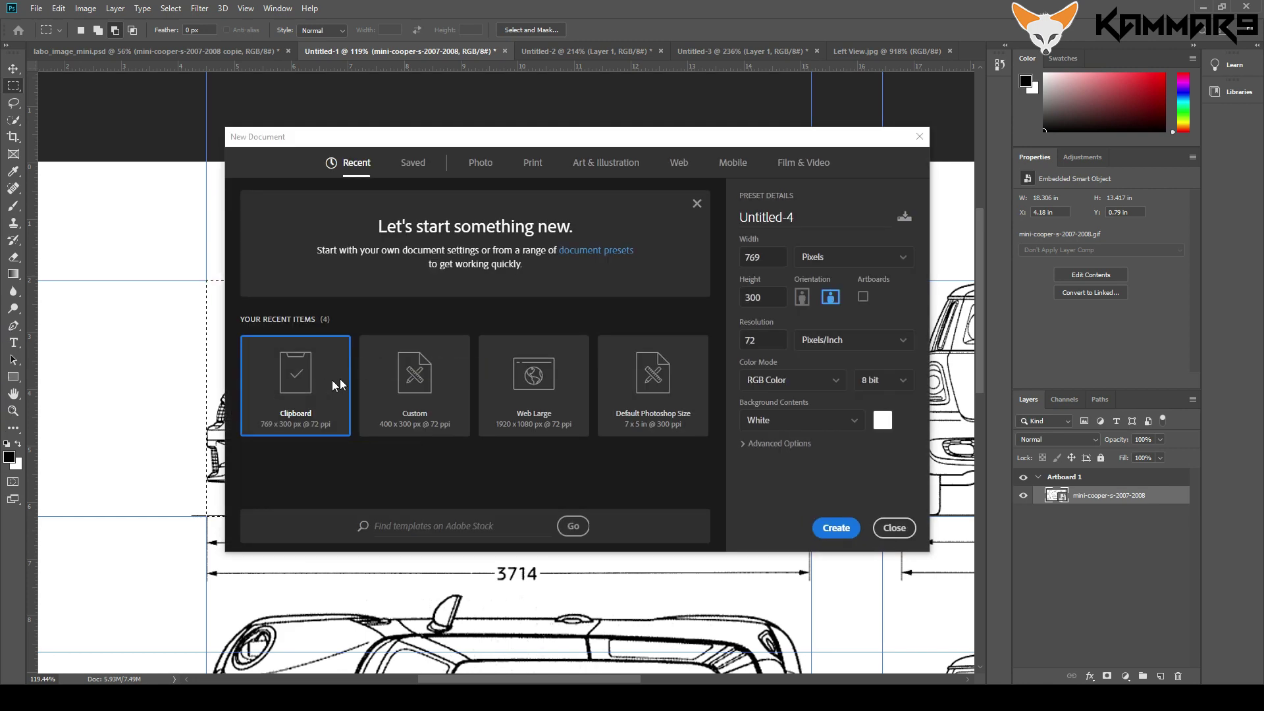
key("alt+Tab")
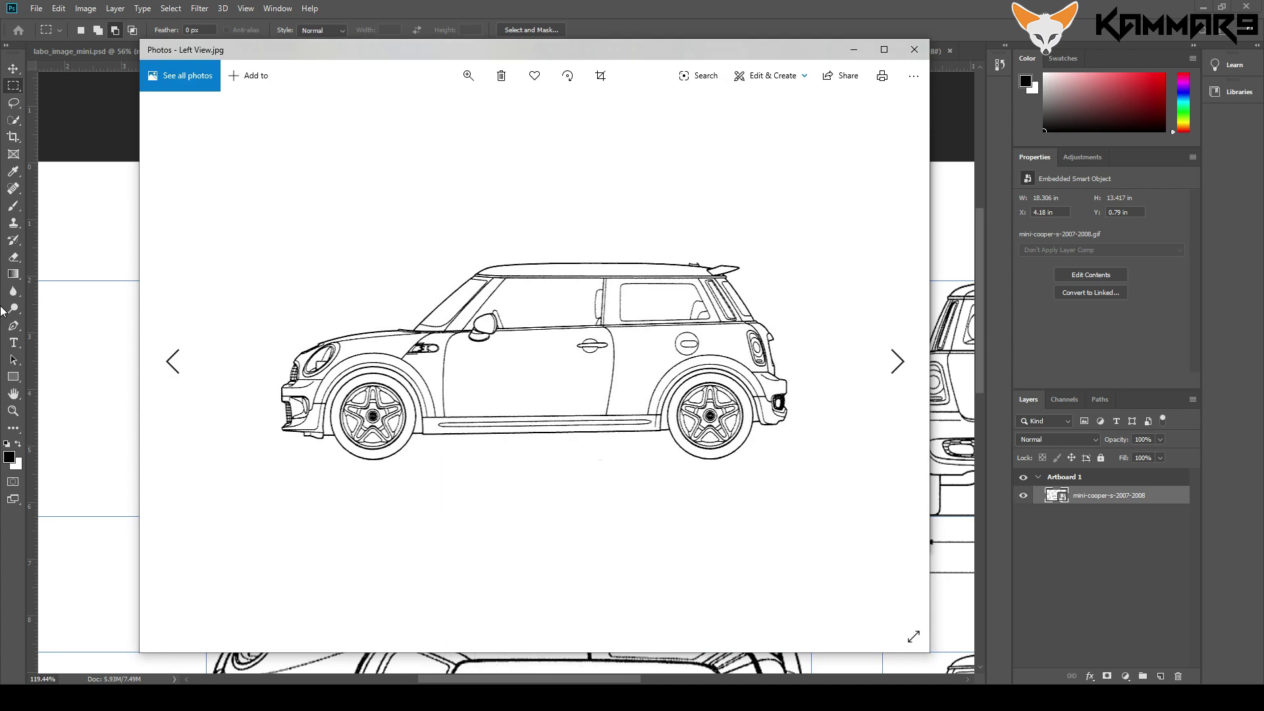
right_click(519, 327)
left_click(543, 319)
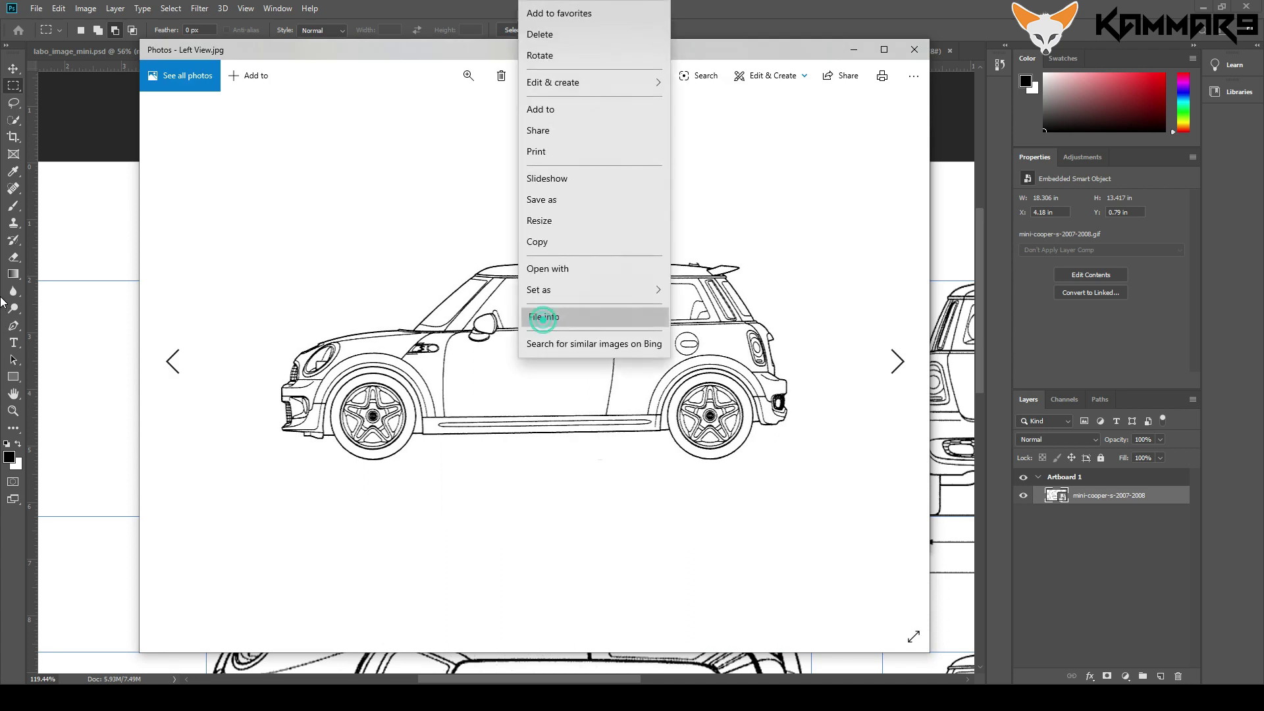
left_click(543, 318)
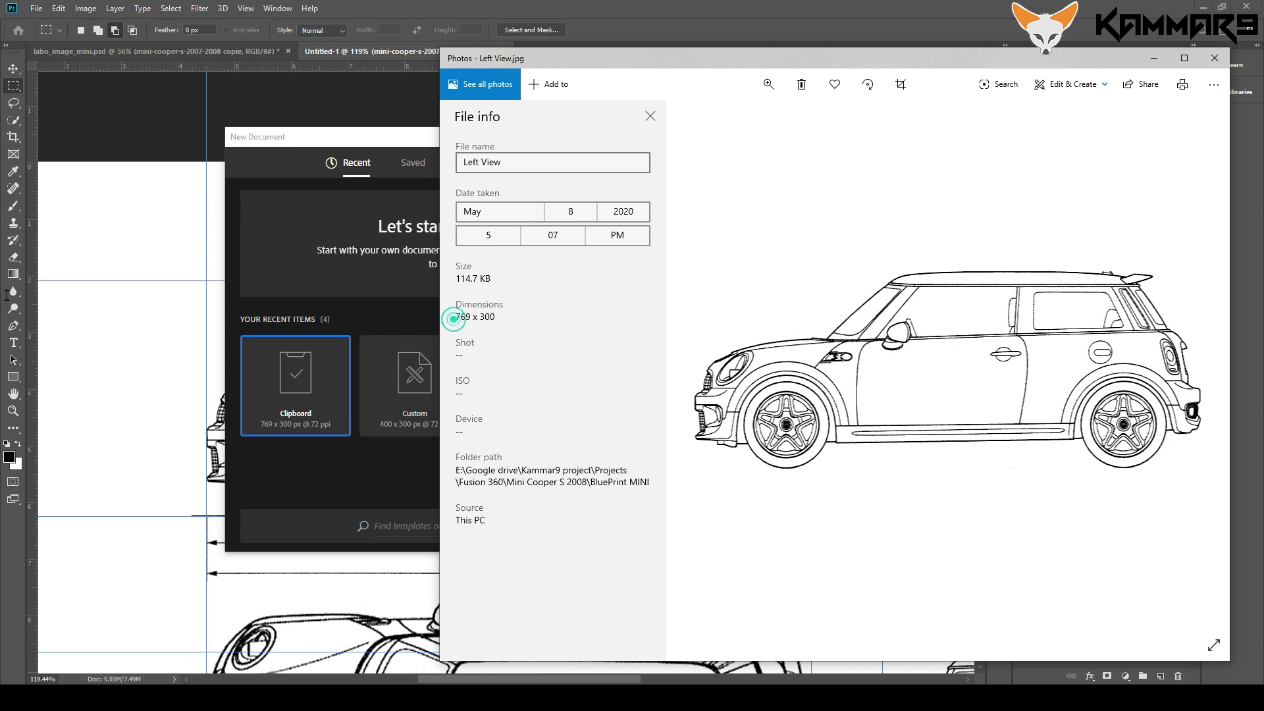
left_click_drag(453, 319, 497, 317)
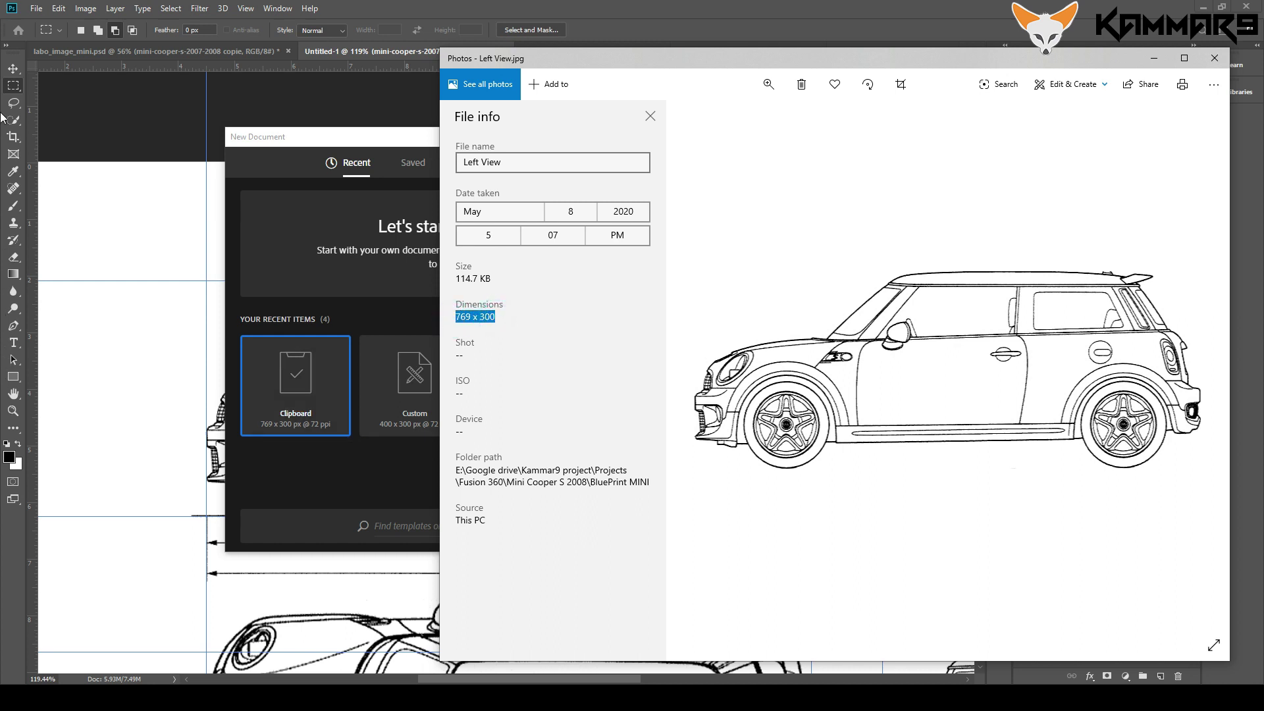
left_click(2, 46)
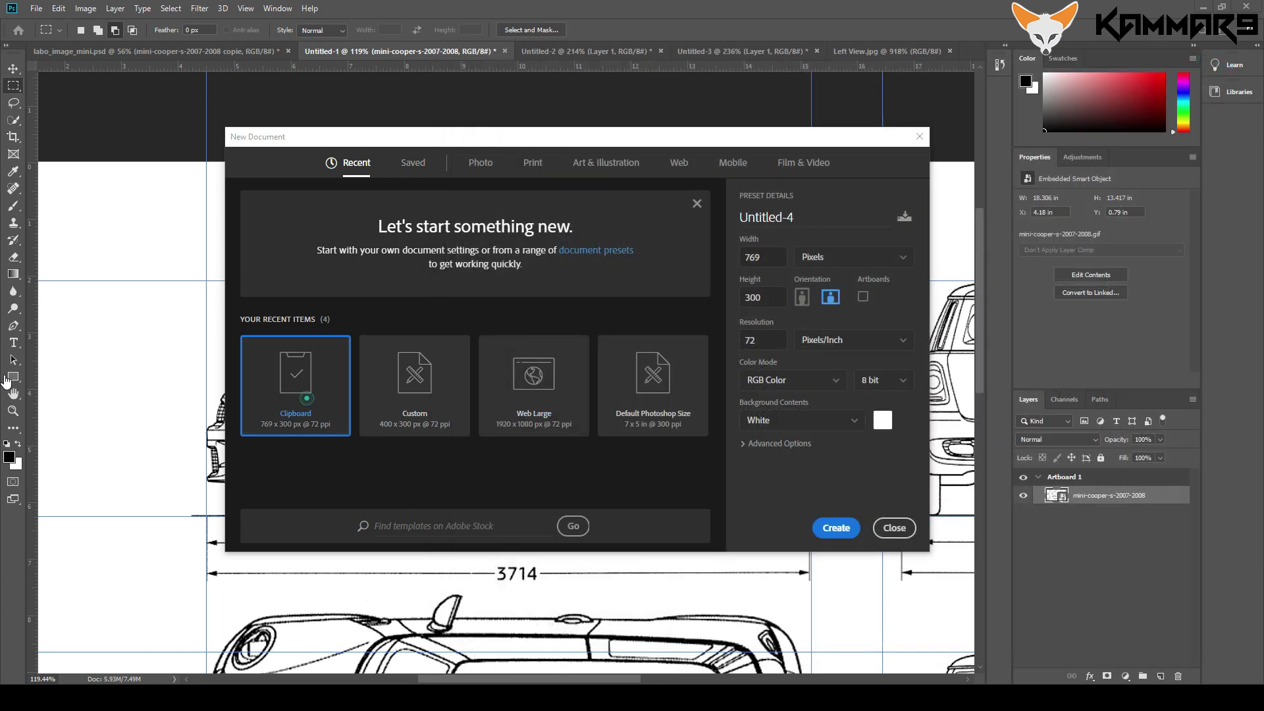
Step: Create the new document with a white background and paste the side view into it
key("Return")
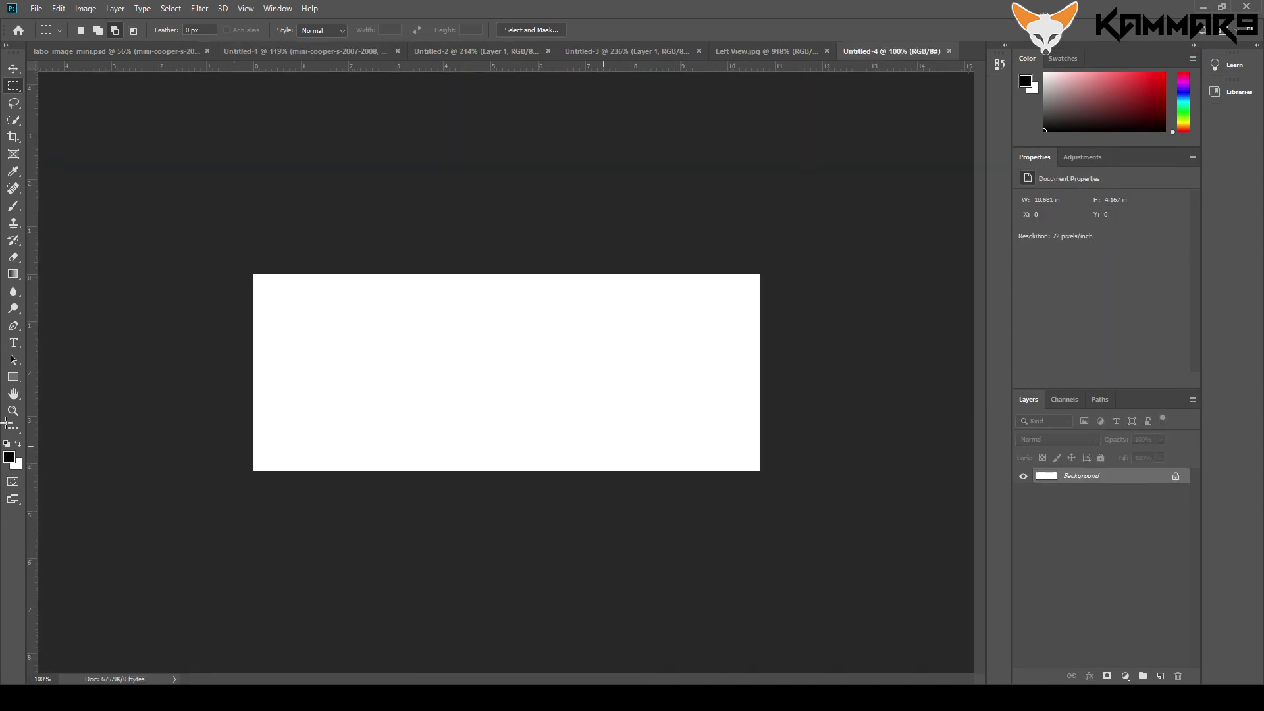
key("ctrl+v")
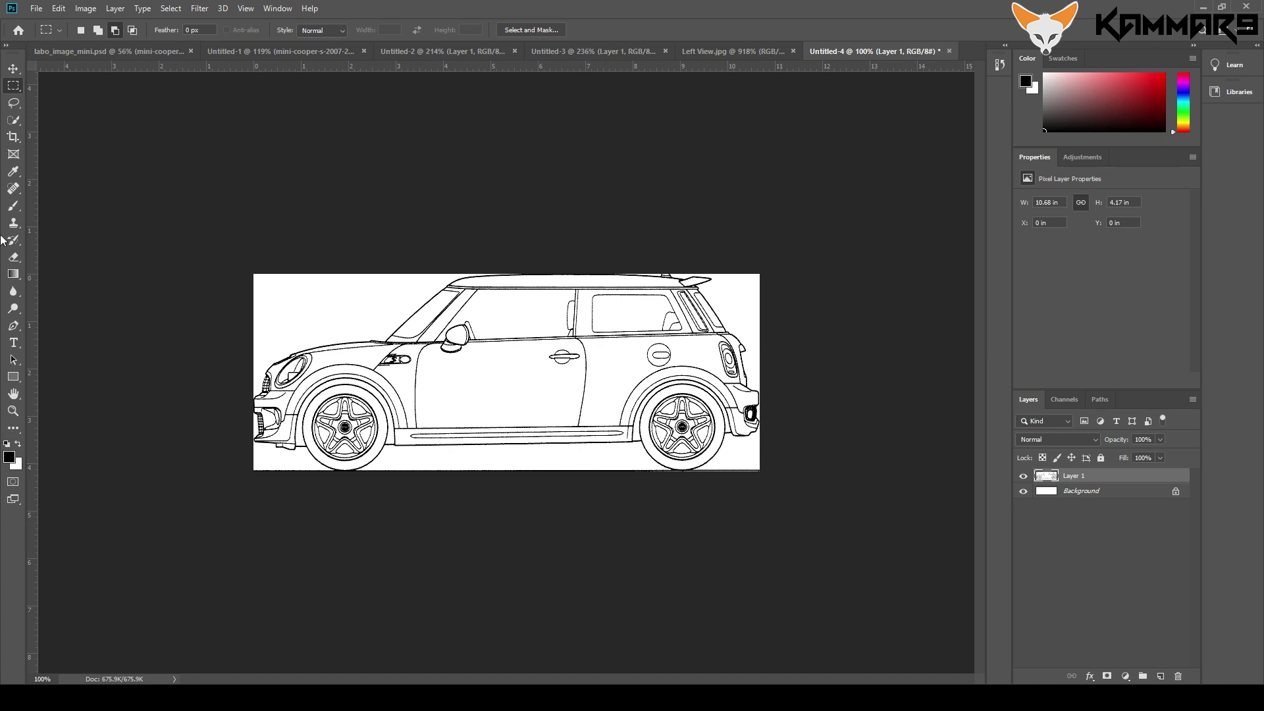
Step: Erase the leftover ground line beneath the side view's wheels on the pasted layer
left_click(14, 257)
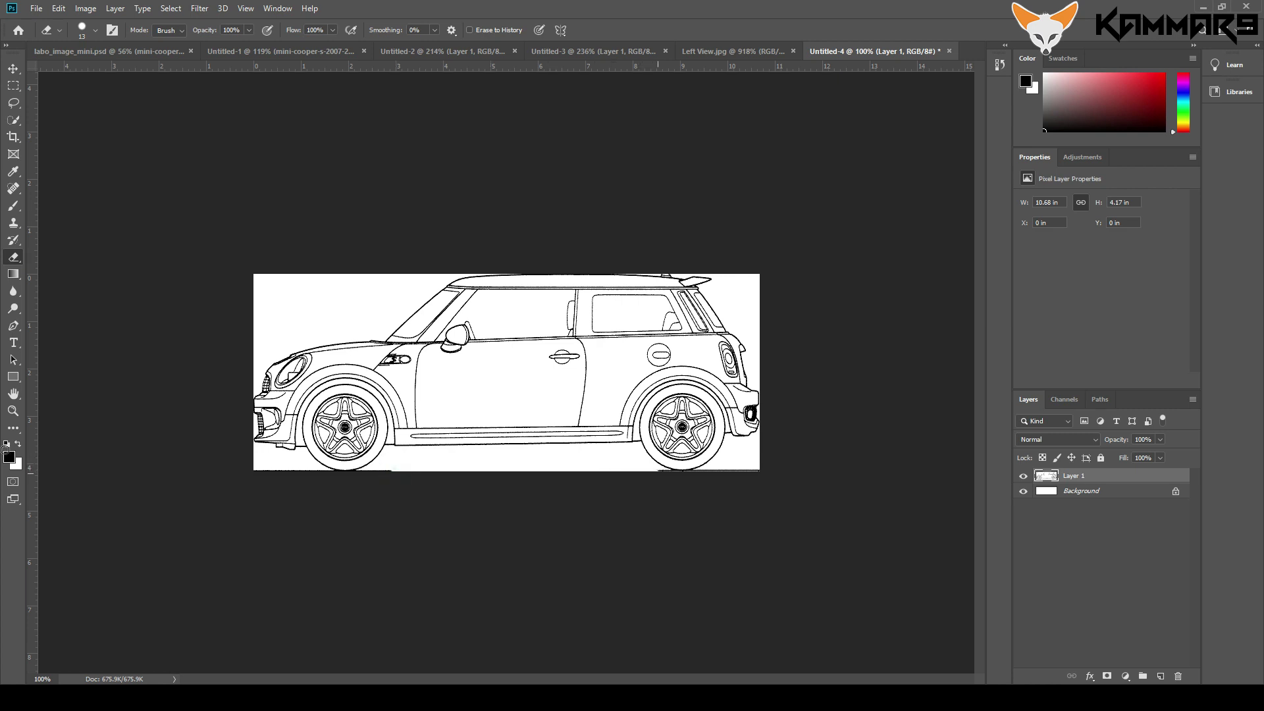
left_click_drag(733, 471, 744, 474)
left_click(257, 470)
Step: Save the cleaned side view as a JPEG named Left_view.jpg in the Mini_cooper Blueprint folder
left_click(37, 8)
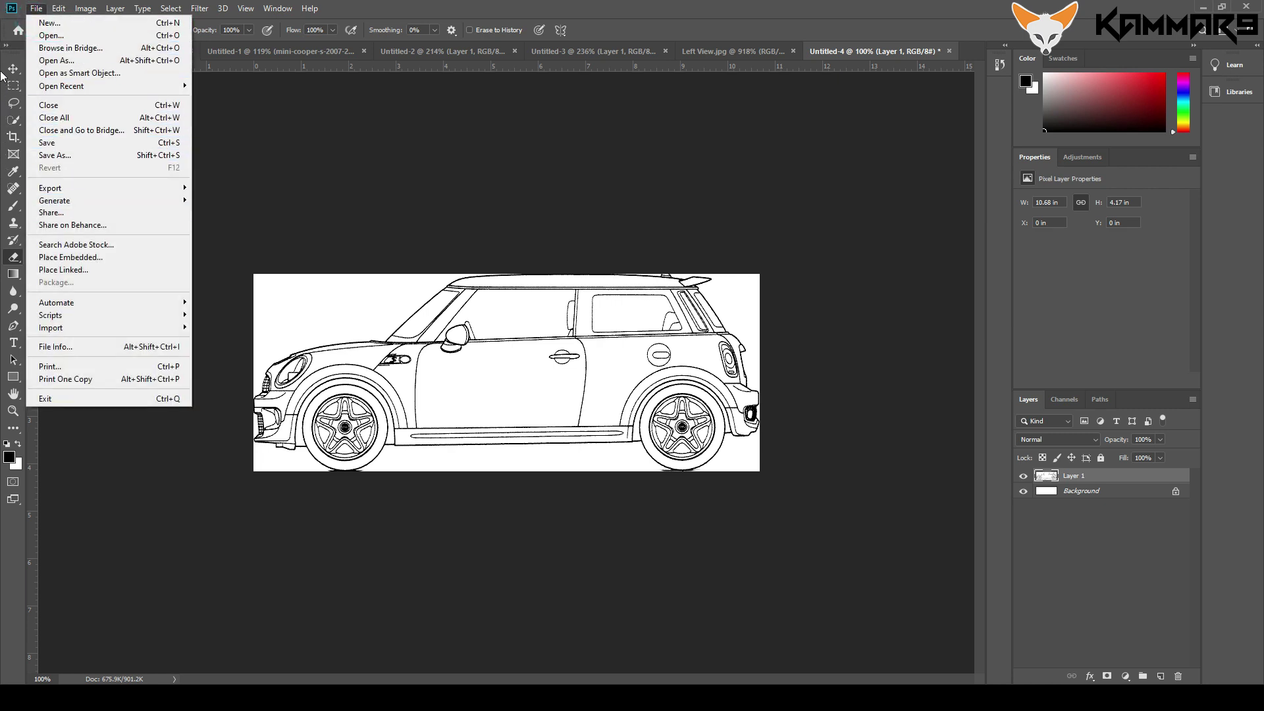
left_click(47, 143)
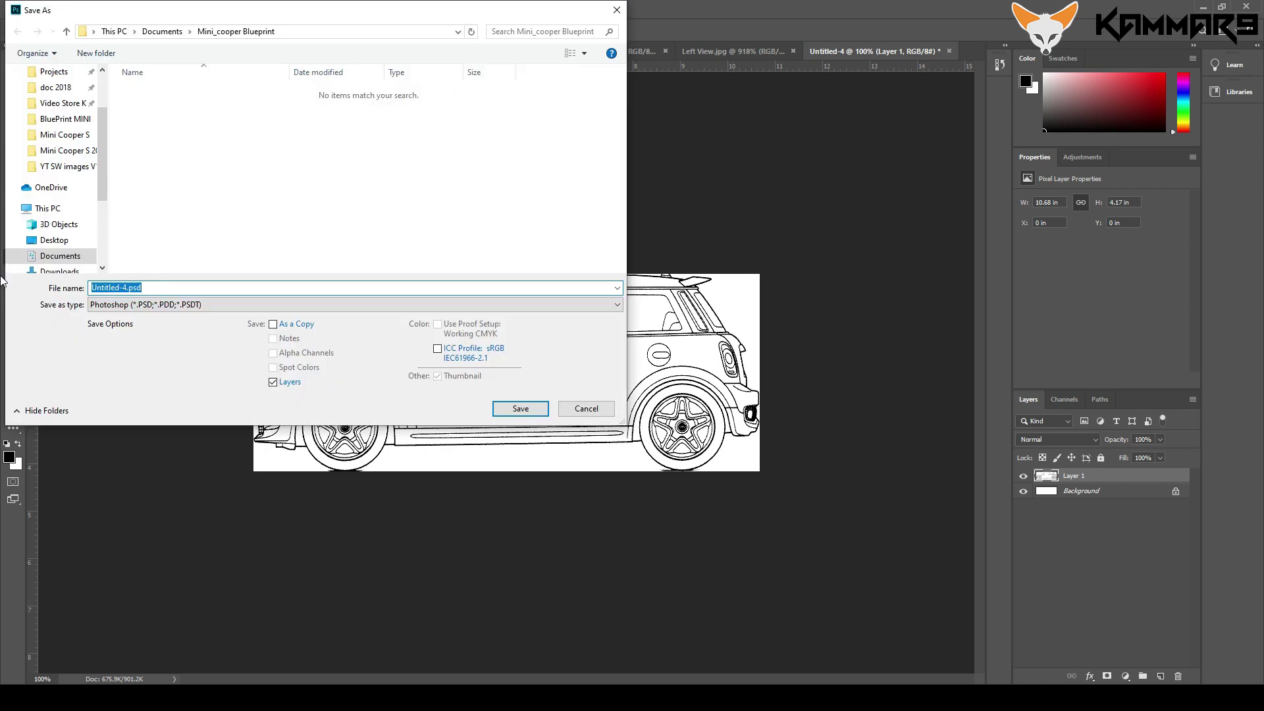
left_click(354, 304)
left_click(131, 406)
key("Return")
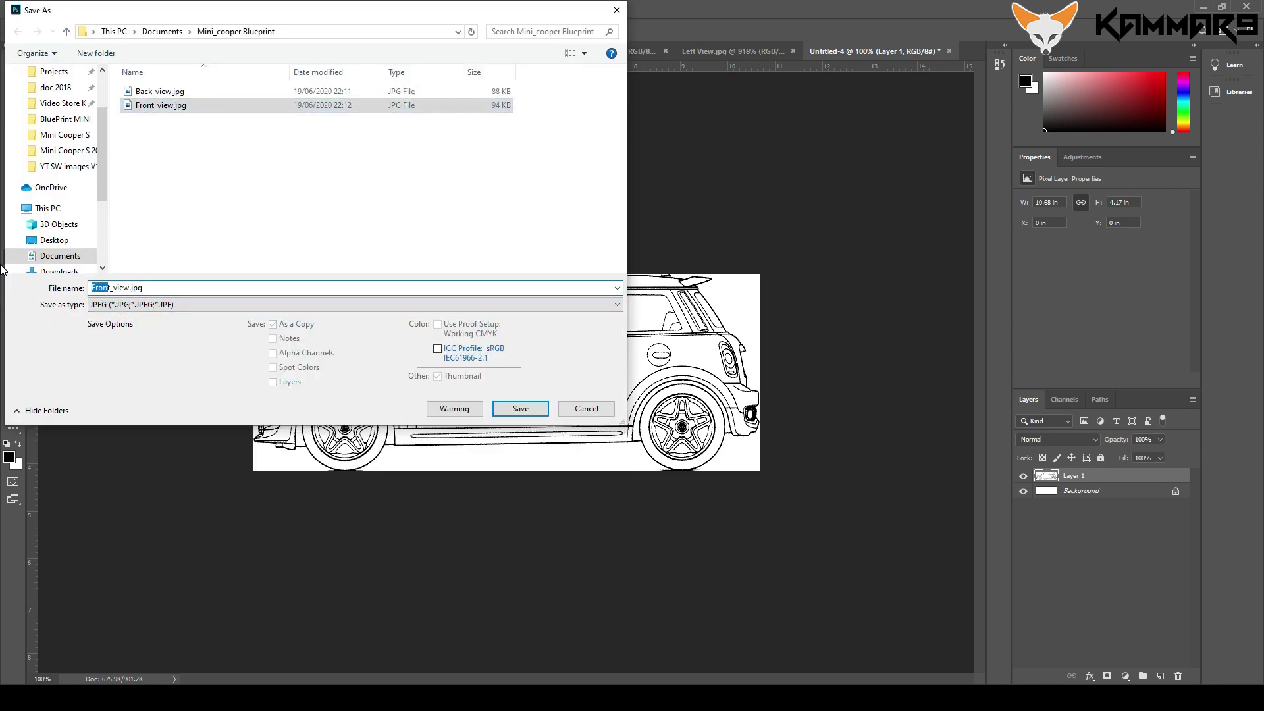
type("Left")
key("Return")
key("Return")
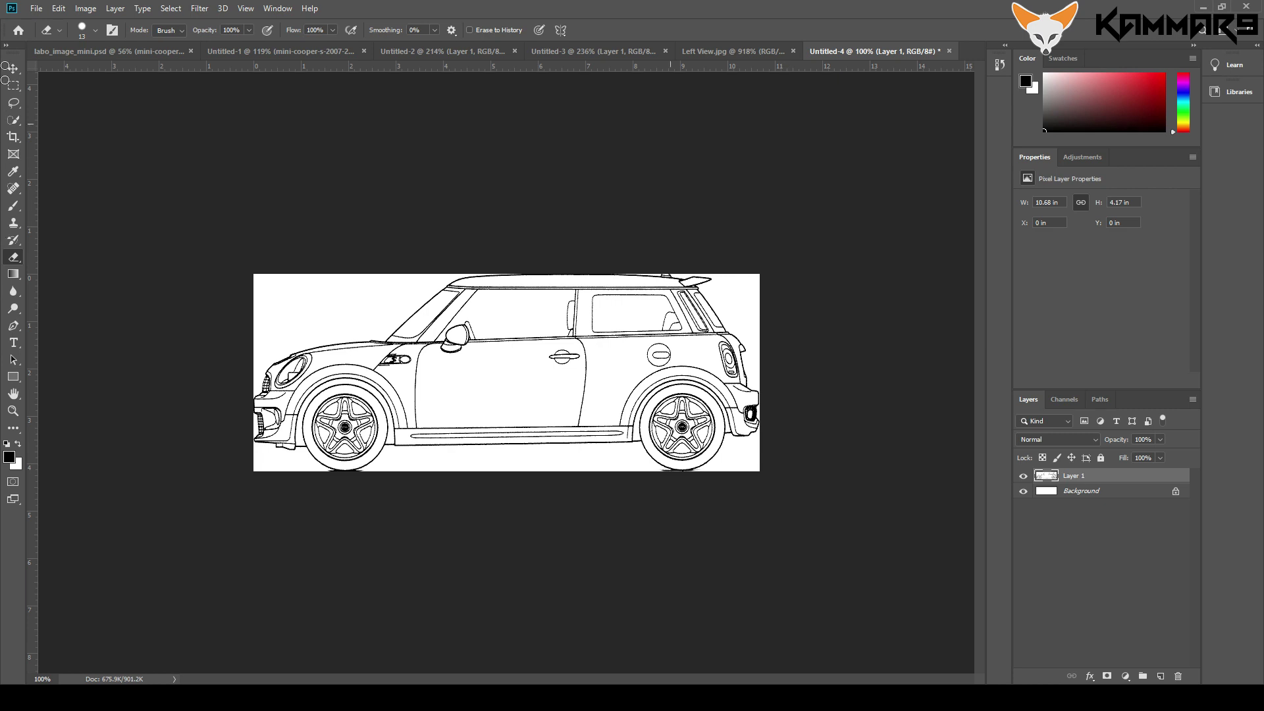
Step: Return to the Untitled-1 blueprint document and examine how the existing guides line up with the top view's front and rear edges
left_click(163, 52)
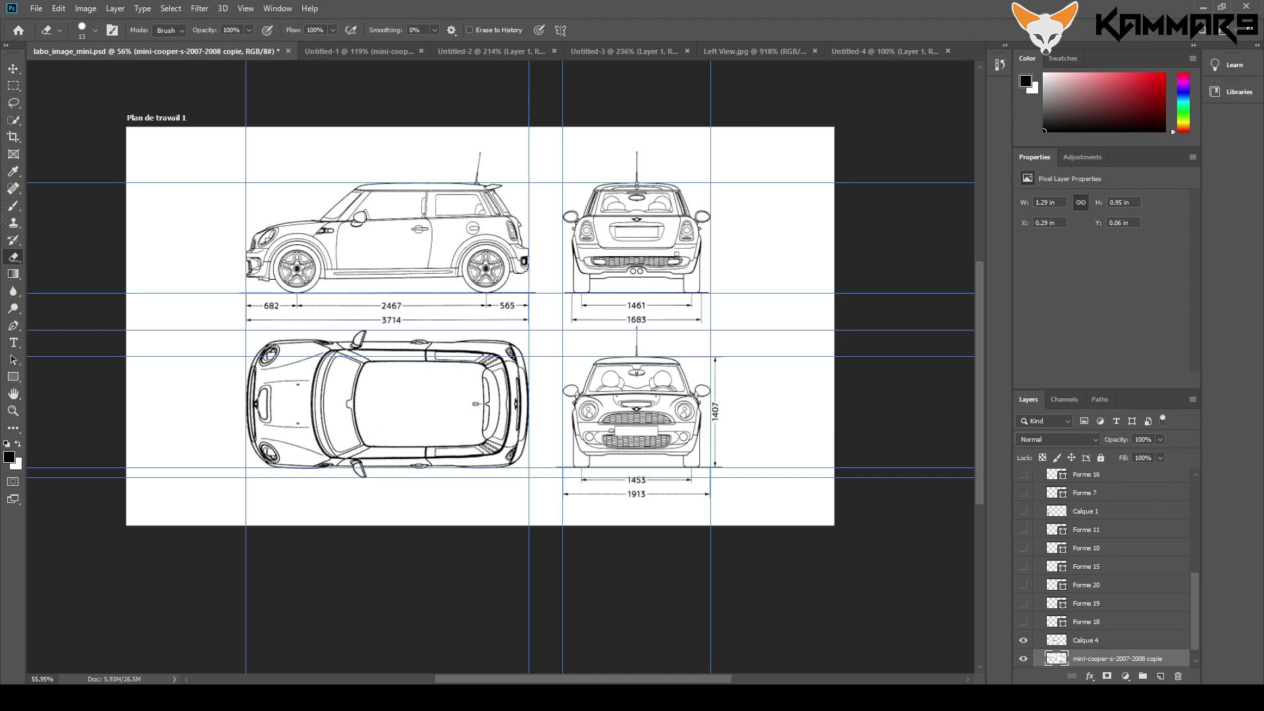
left_click(358, 51)
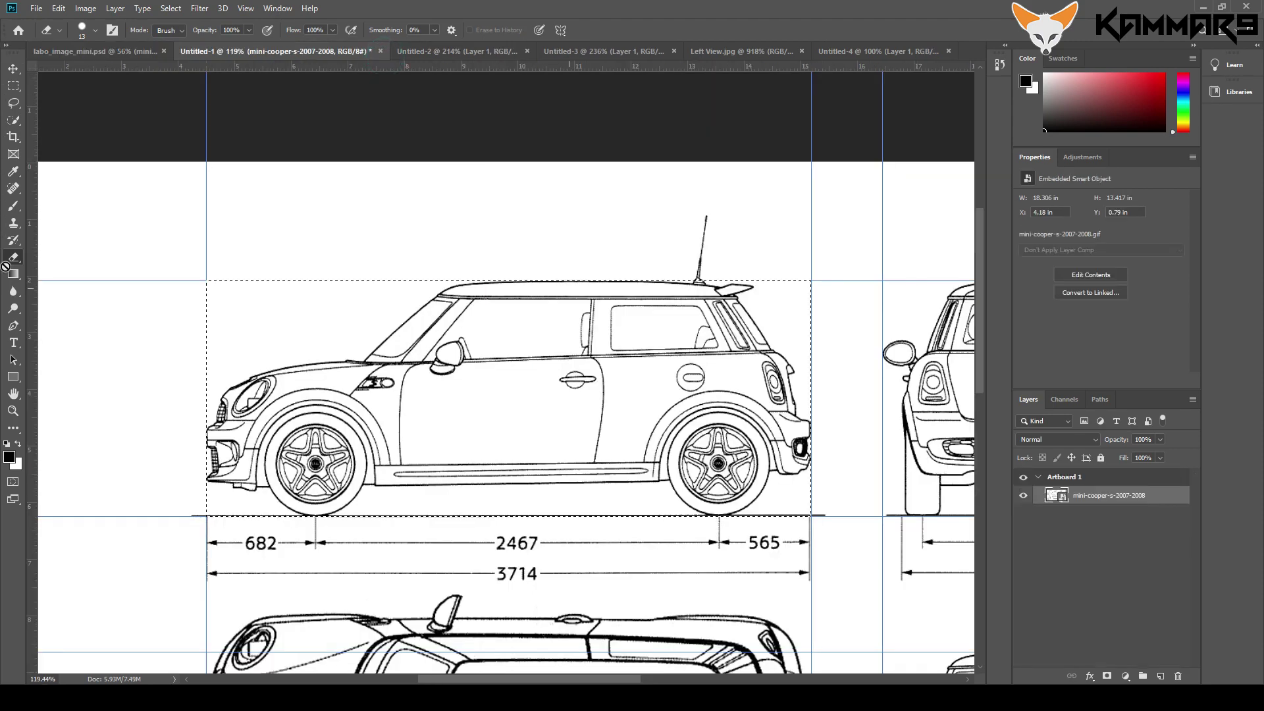
scroll(575, 291, "down", 7)
scroll(651, 529, "up", 7)
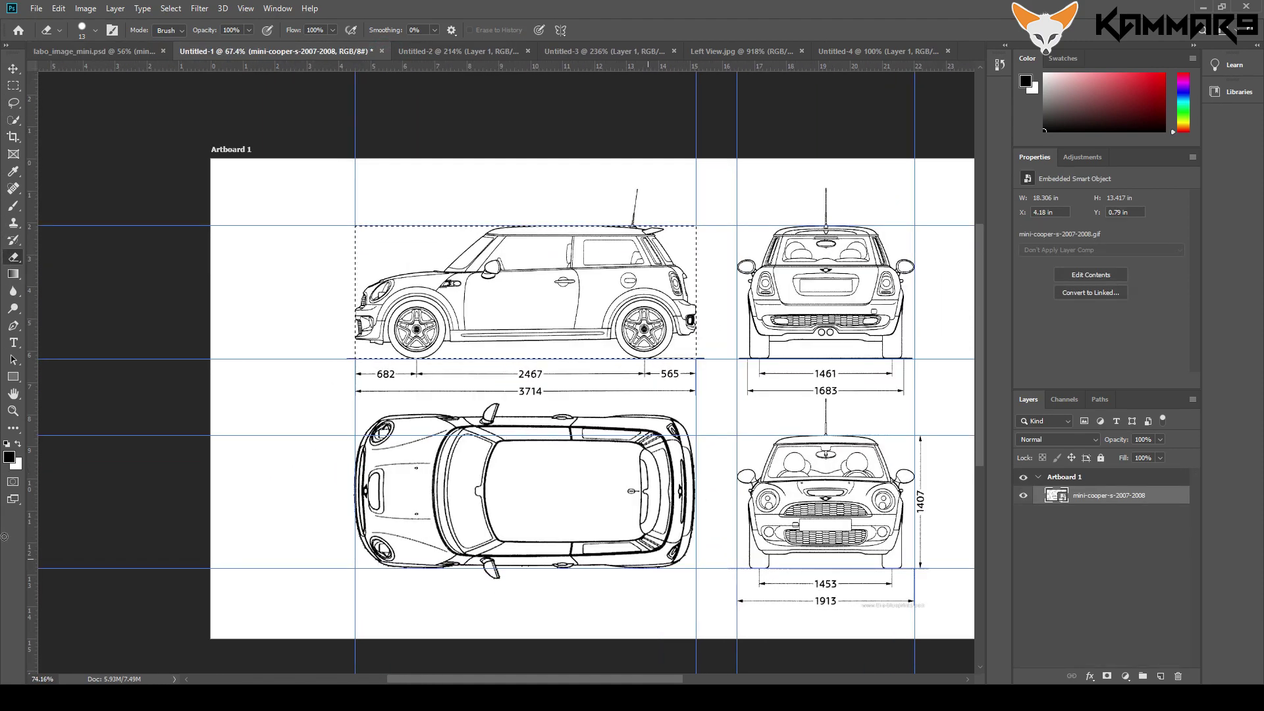
scroll(651, 529, "up", 3)
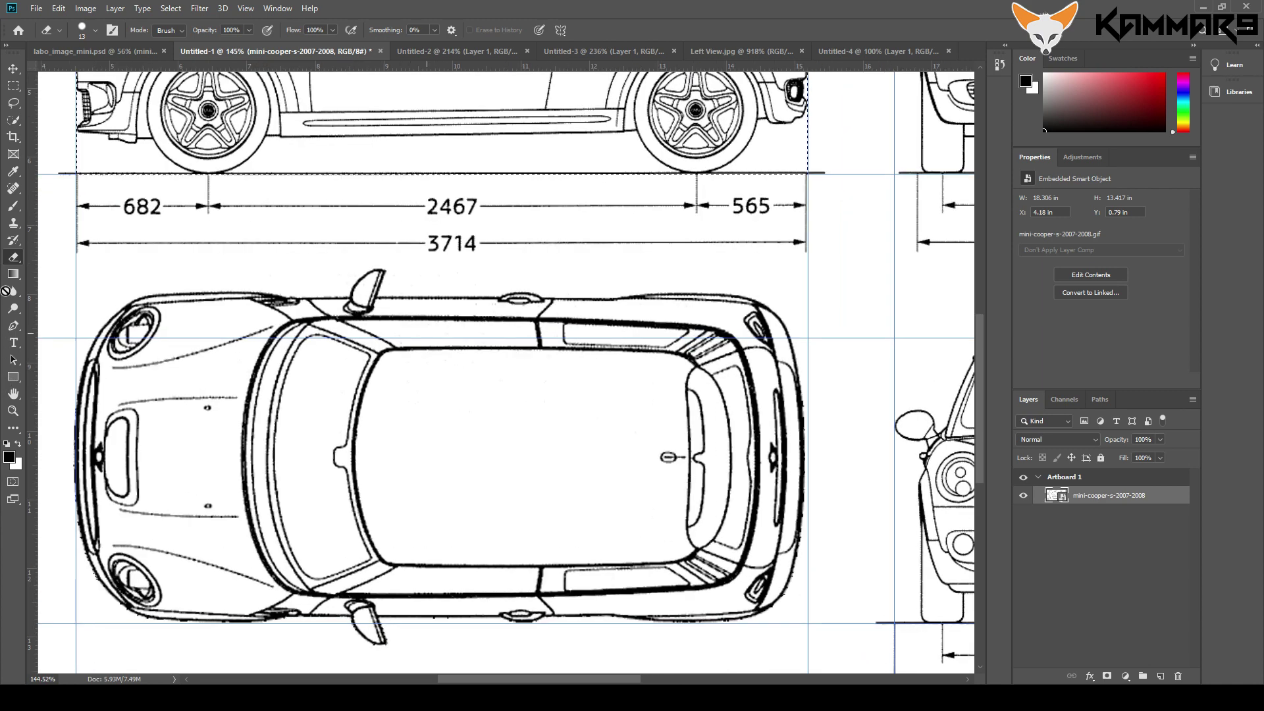
scroll(447, 294, "down", 1)
scroll(447, 295, "down", 4)
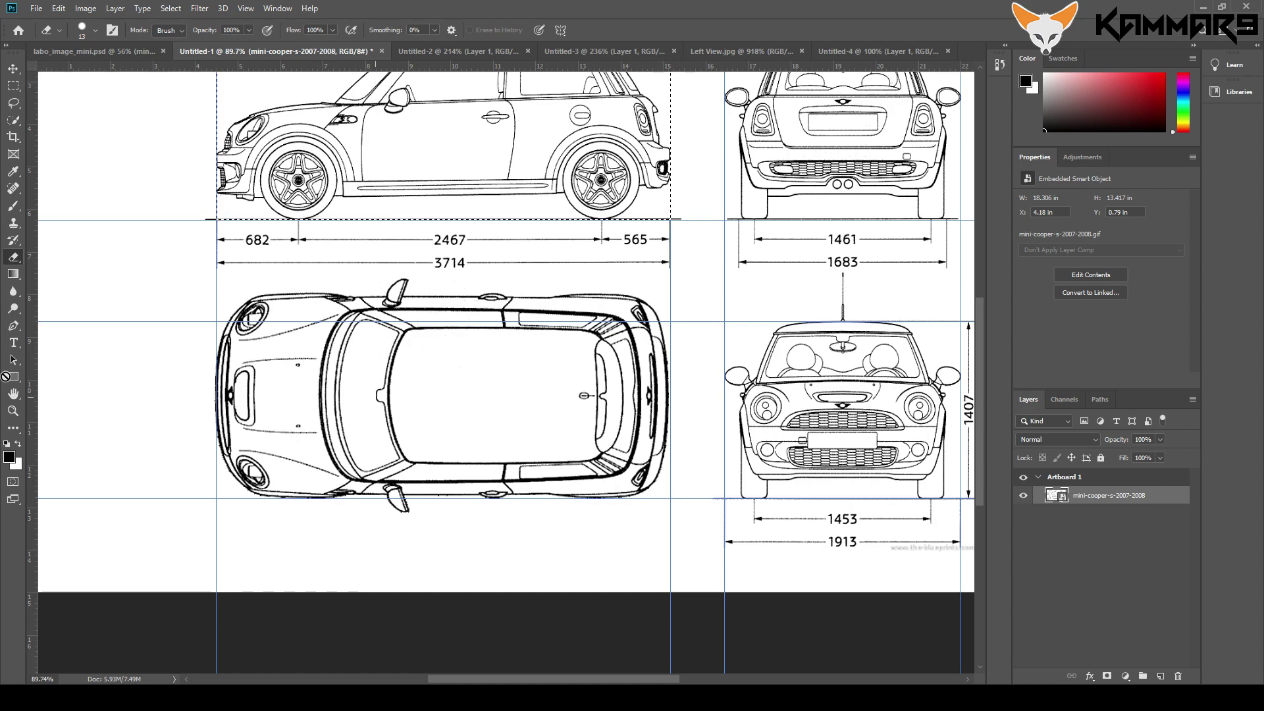
scroll(205, 417, "up", 20)
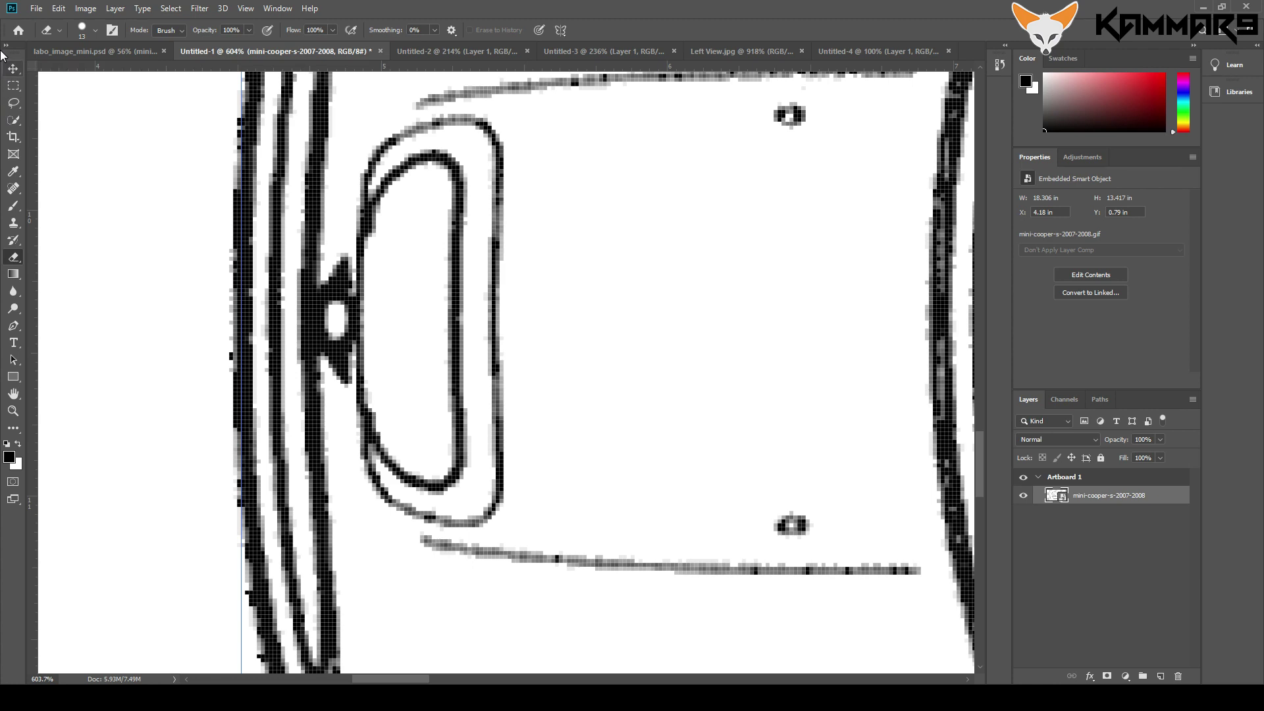
key("v")
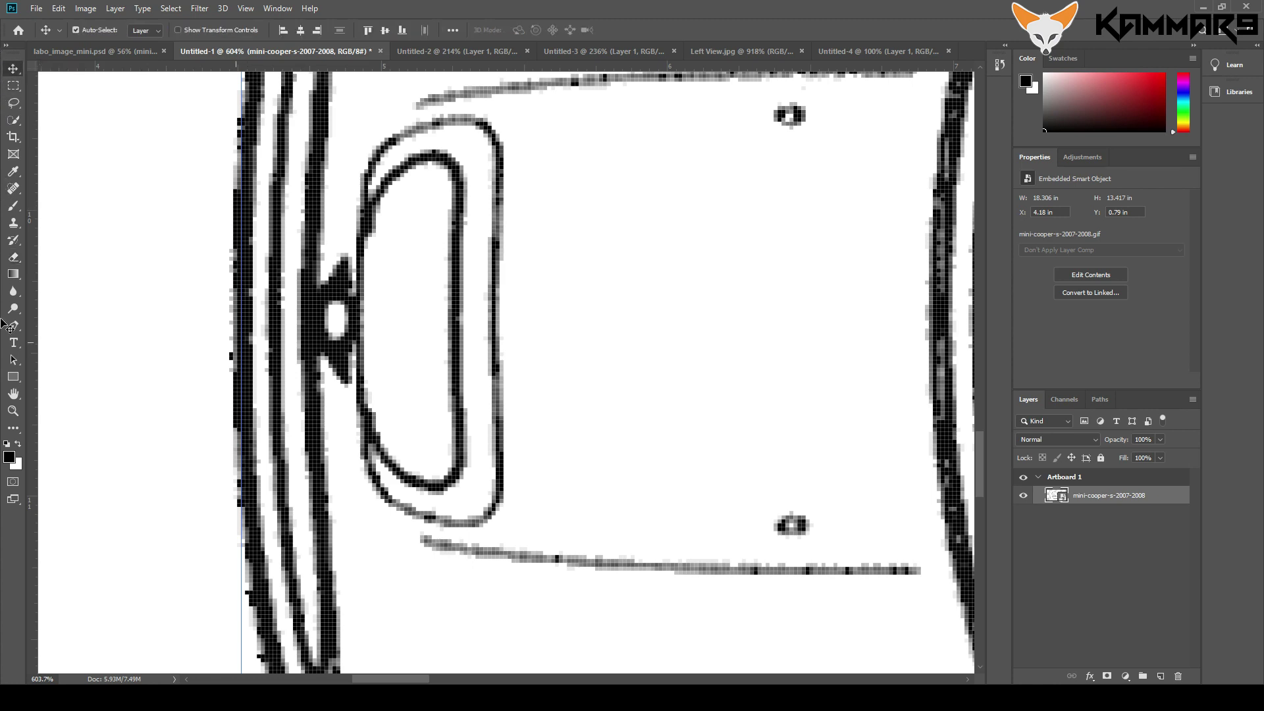
scroll(238, 370, "down", 19)
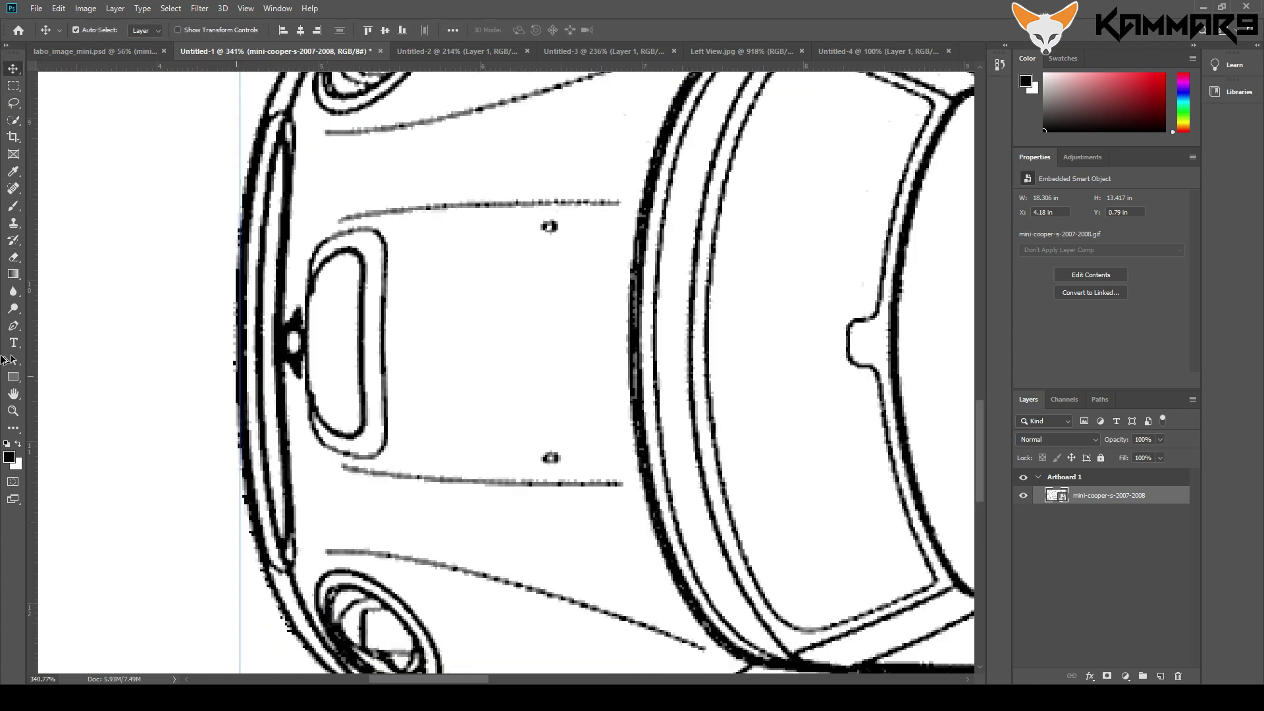
scroll(720, 375, "up", 20)
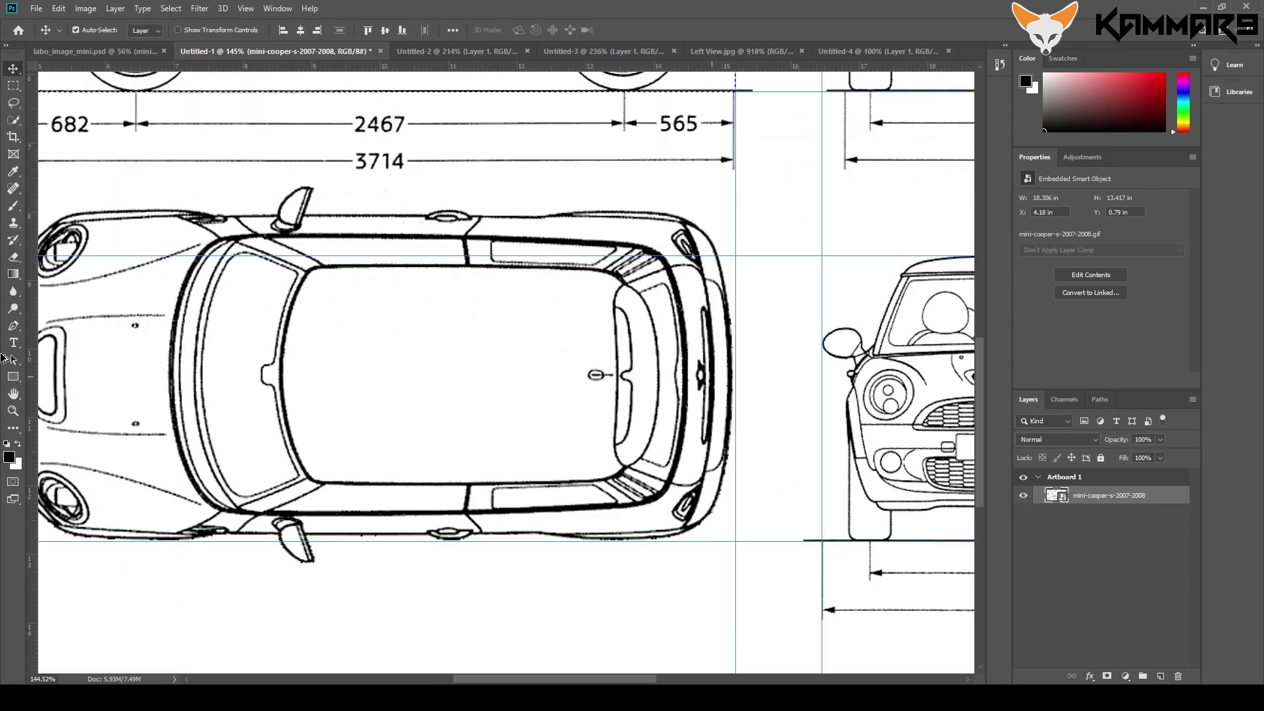
scroll(749, 384, "up", 10)
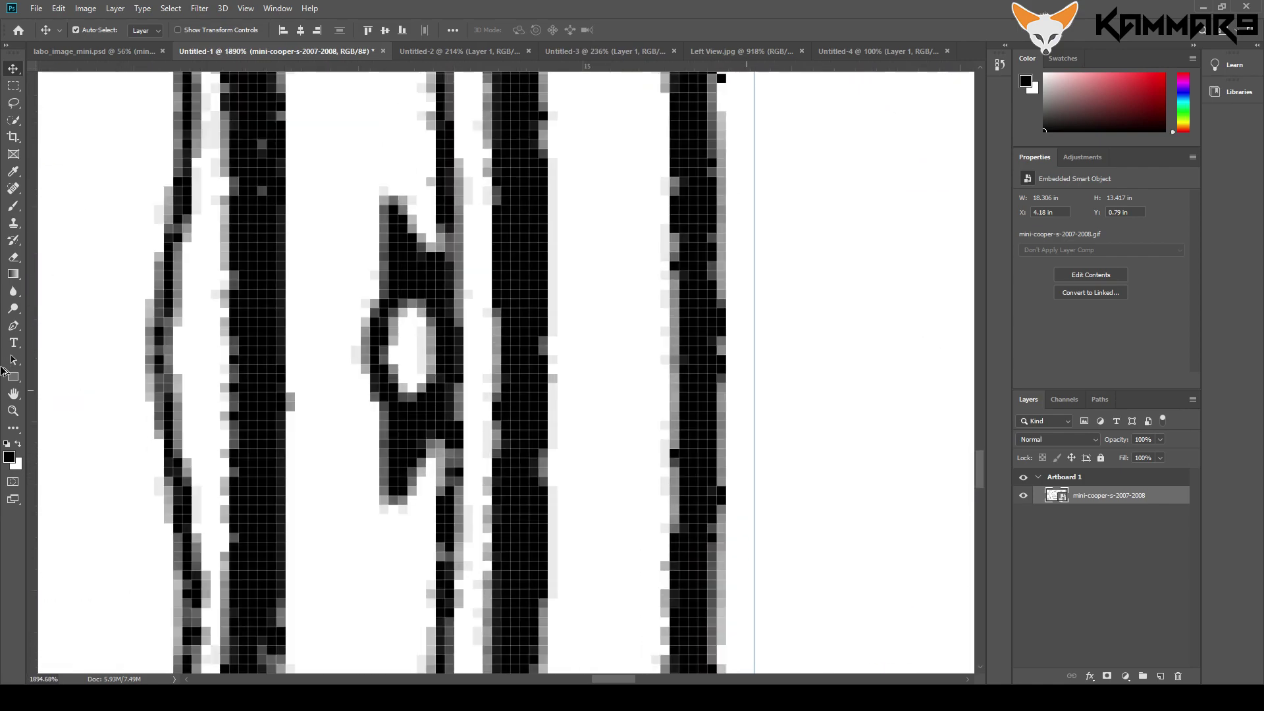
scroll(749, 389, "down", 13)
scroll(766, 392, "down", 15)
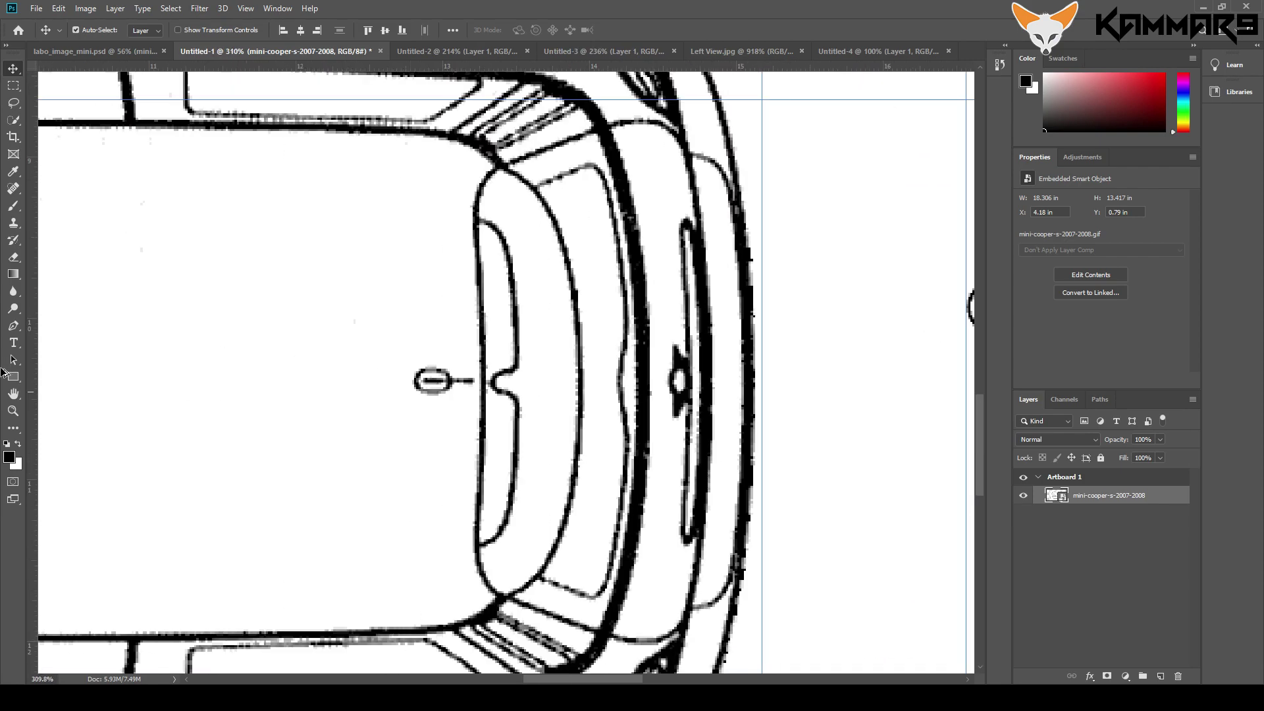
scroll(814, 386, "down", 5)
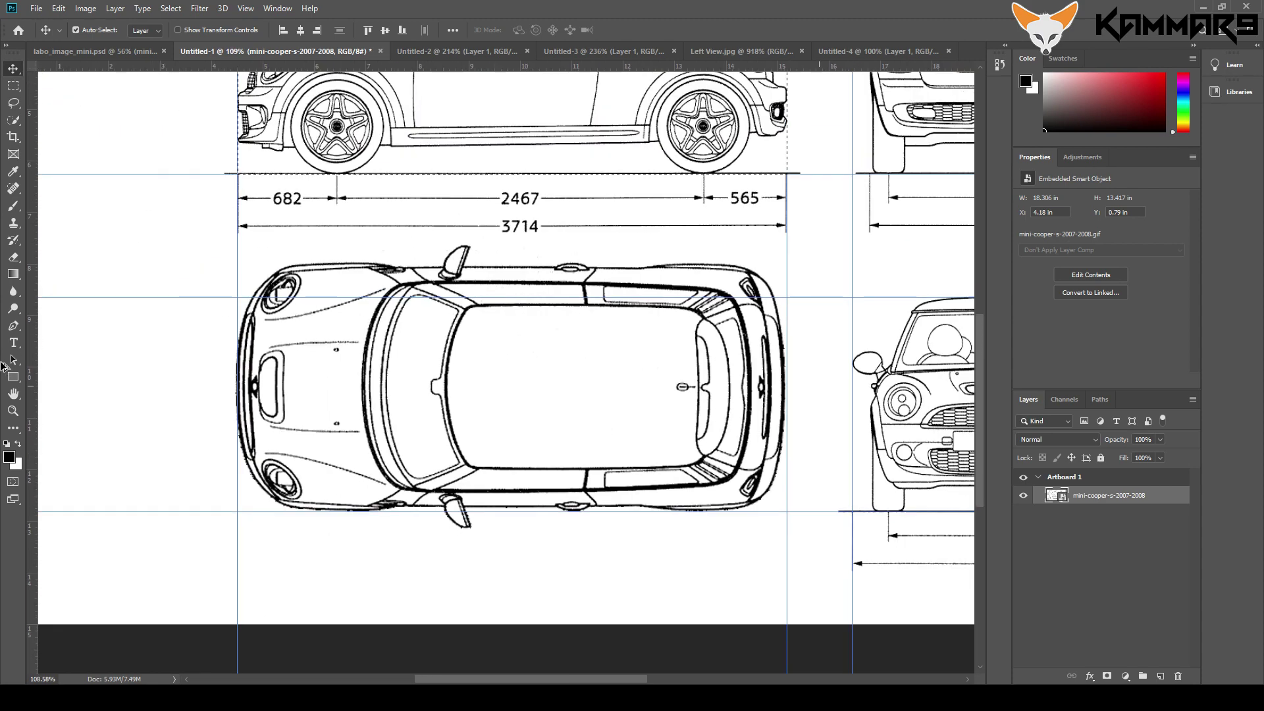
scroll(359, 396, "up", 20)
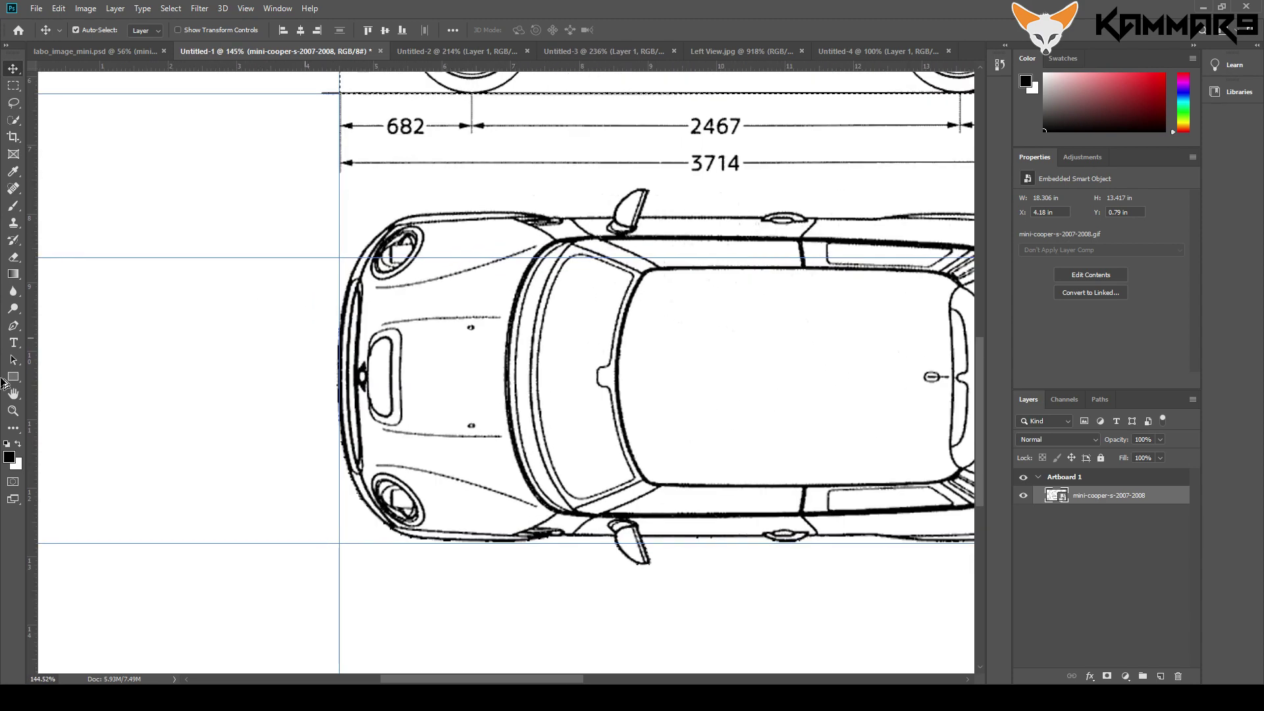
Step: Try moving the shared front guide out to the top view's foremost pixels, compare it with the side view, and undo the move
left_click_drag(4, 347, 3, 349)
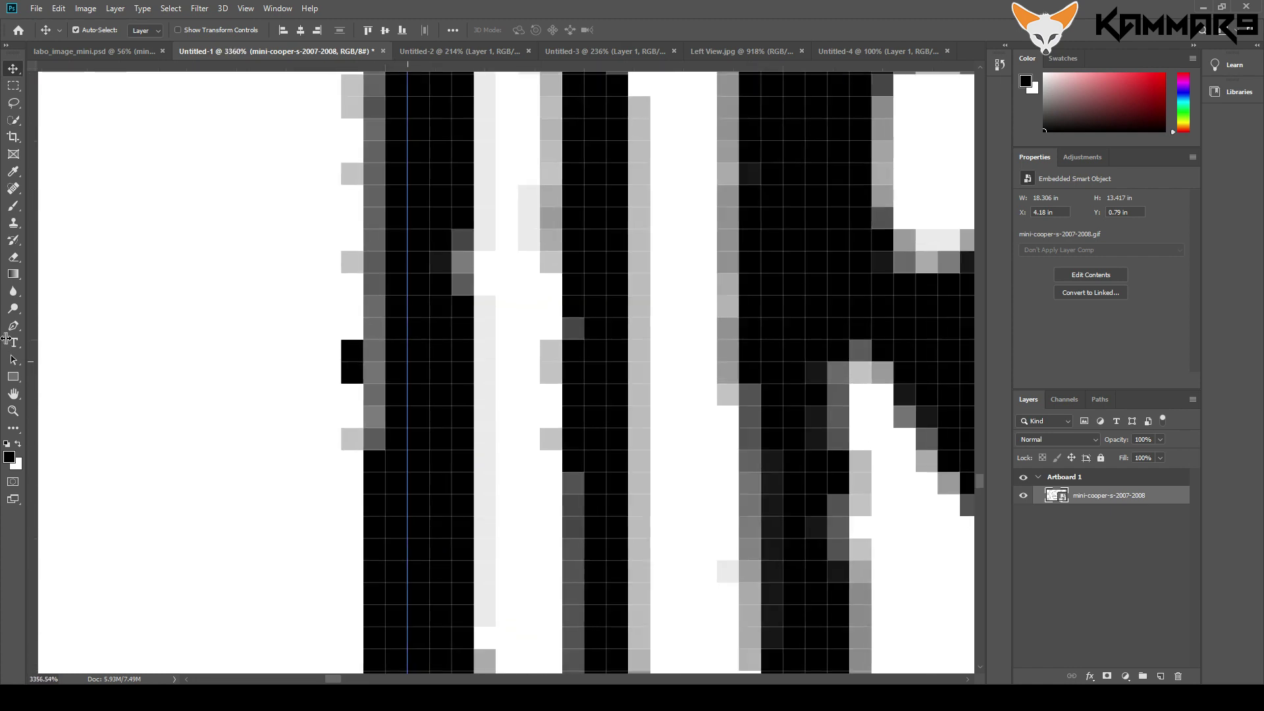
left_click_drag(408, 362, 341, 356)
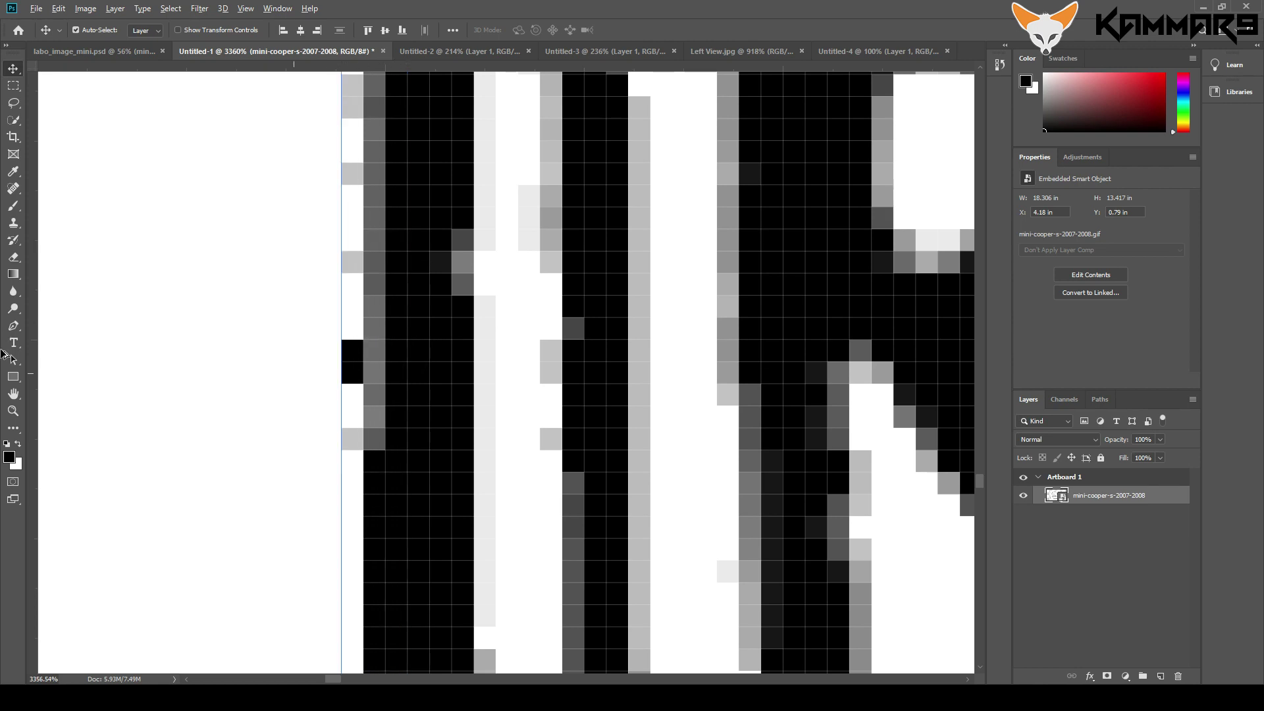
scroll(293, 373, "down", 20)
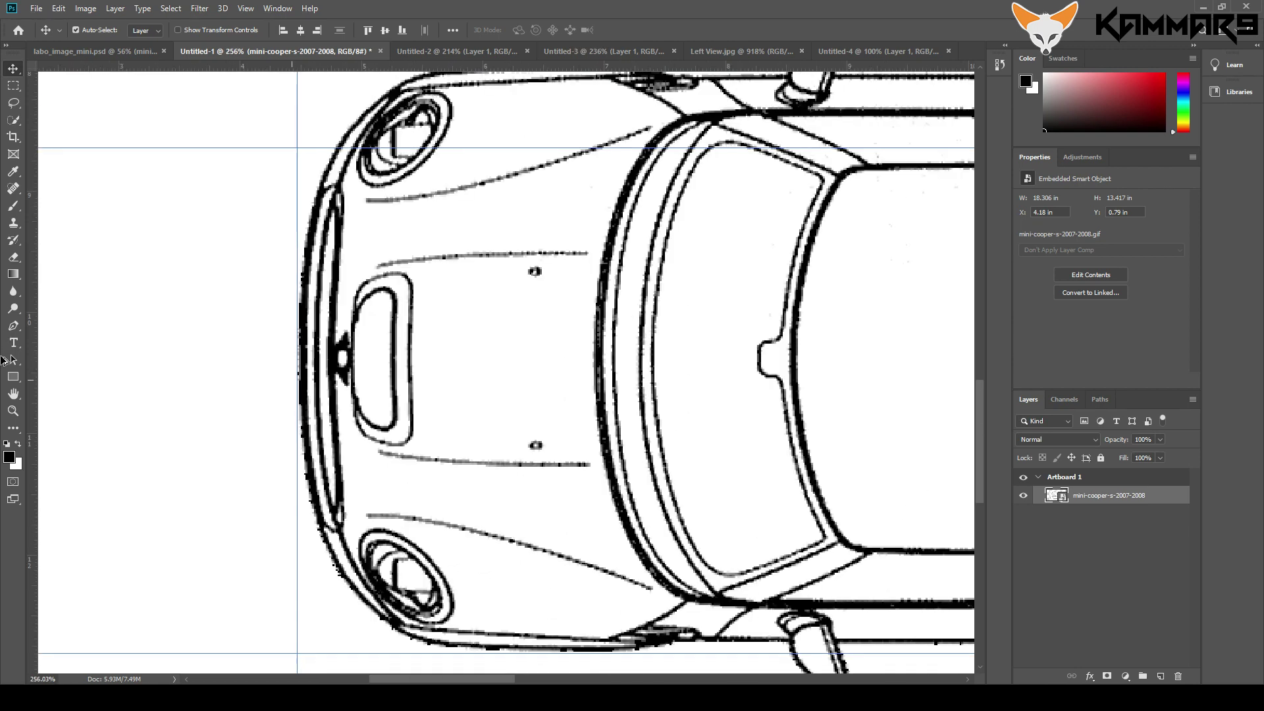
scroll(289, 381, "down", 12)
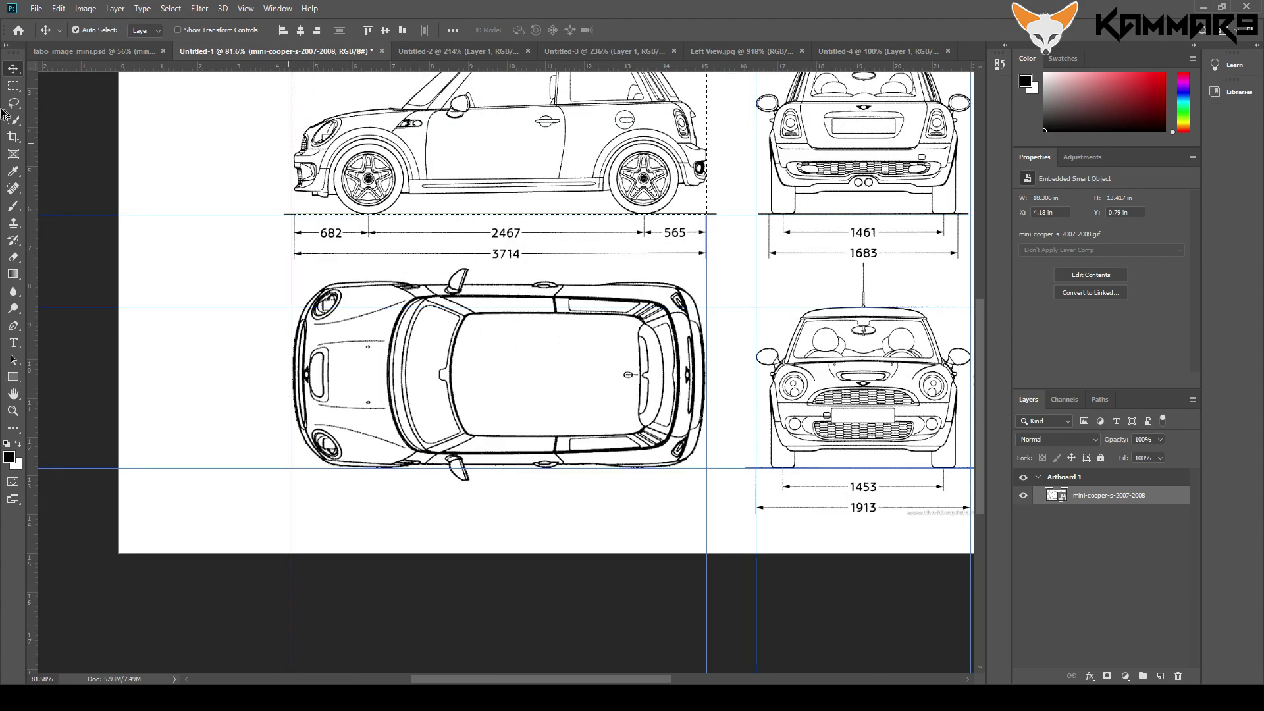
scroll(282, 139, "up", 17)
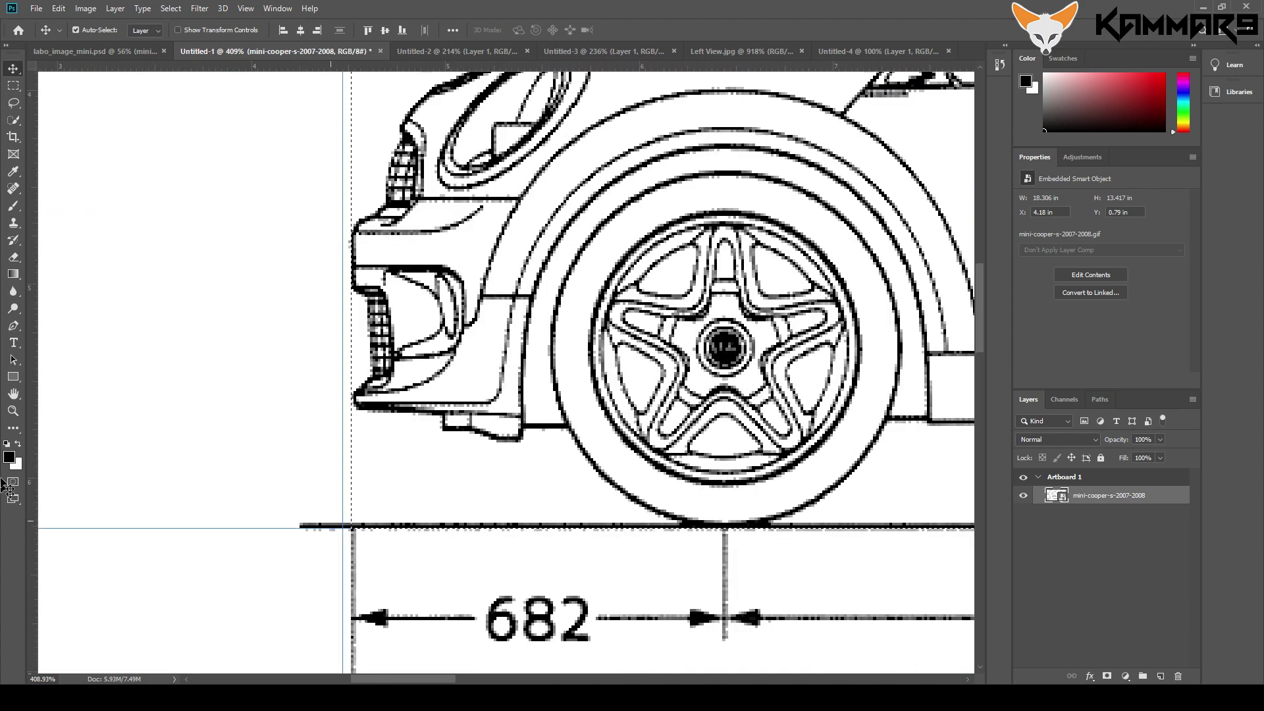
scroll(6, 258, "down", 2)
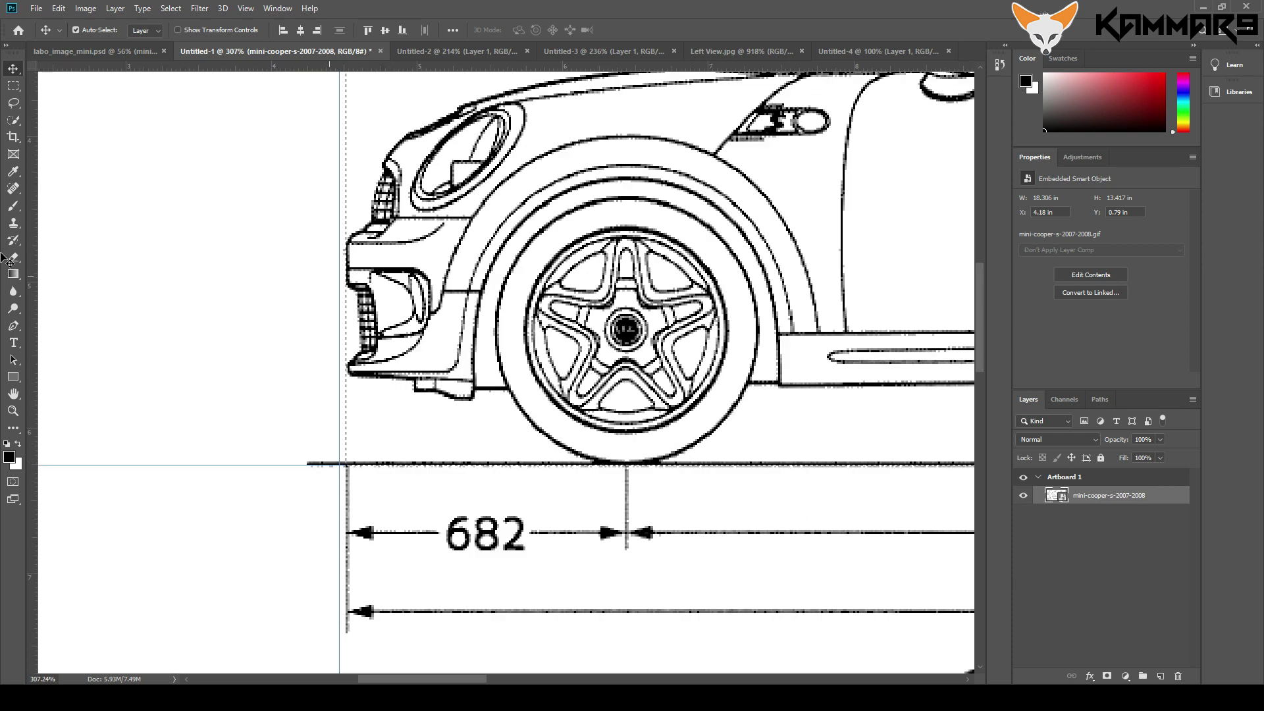
scroll(4, 283, "down", 5)
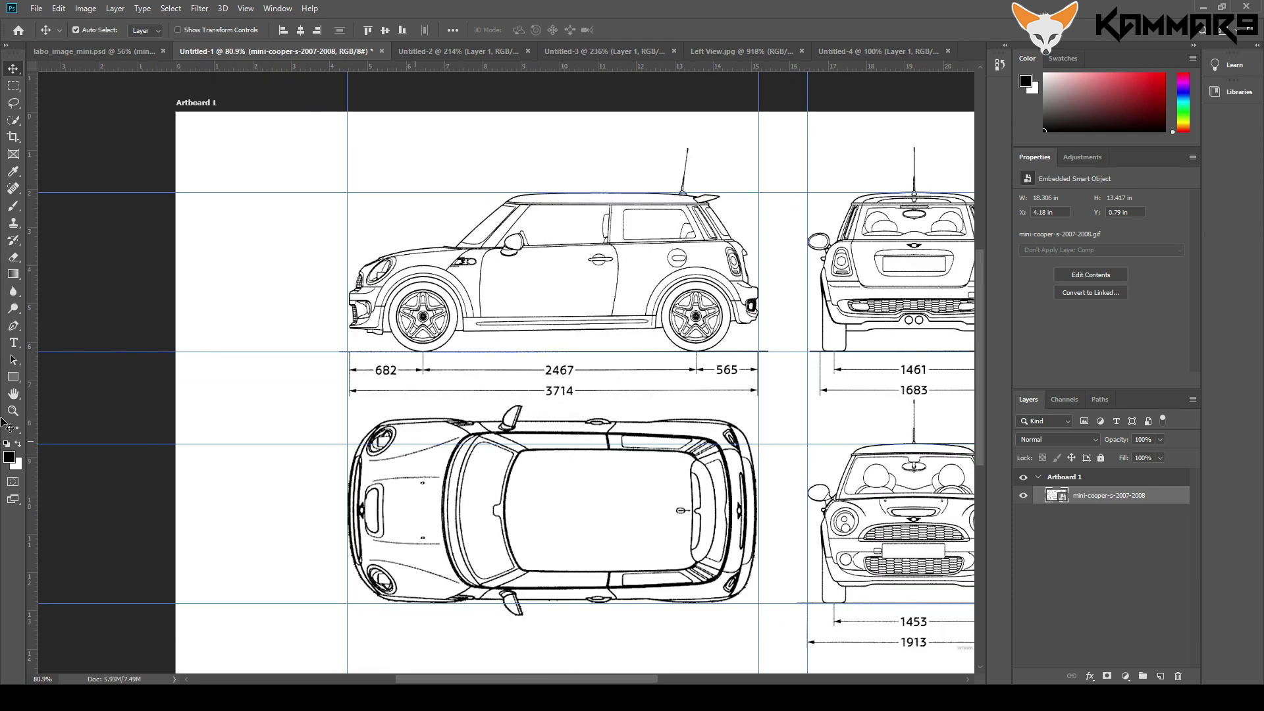
key("ctrl")
key("ctrl+c")
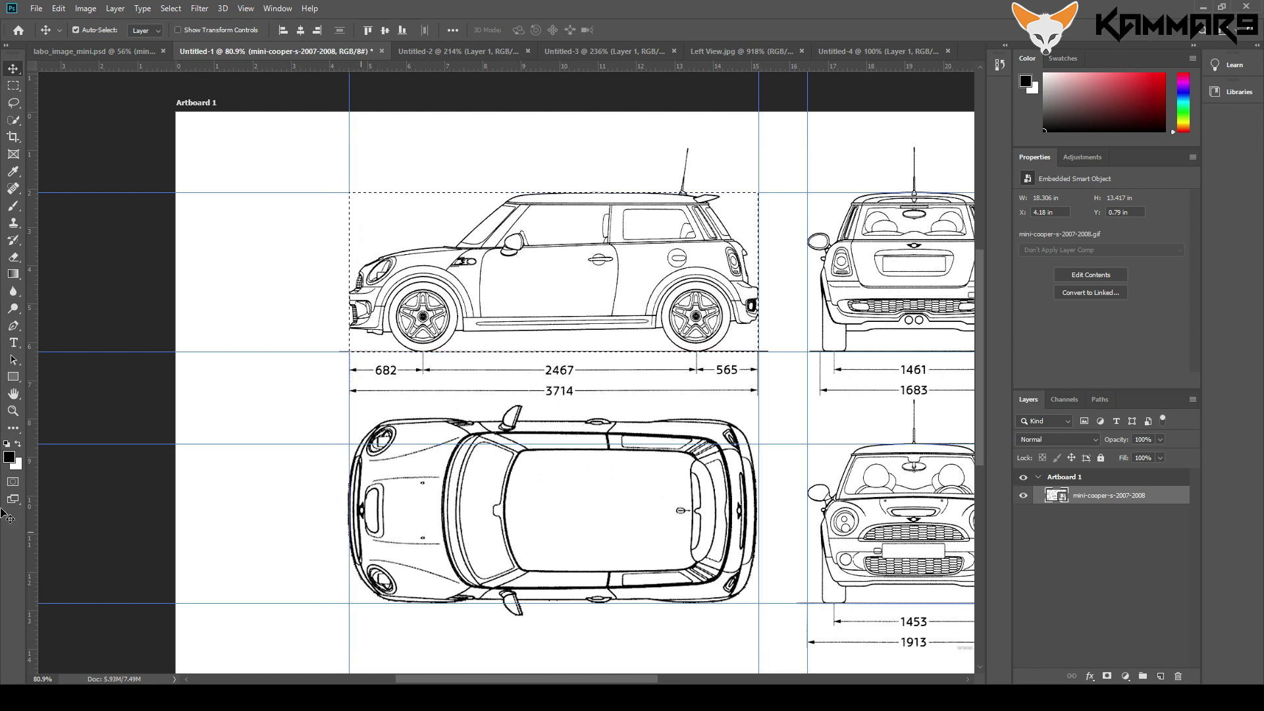
Step: Add a separate vertical guide at the foremost pixels of the top view's front bumper and compare it with the side view's selection
scroll(3, 507, "up", 5)
scroll(3, 506, "up", 4)
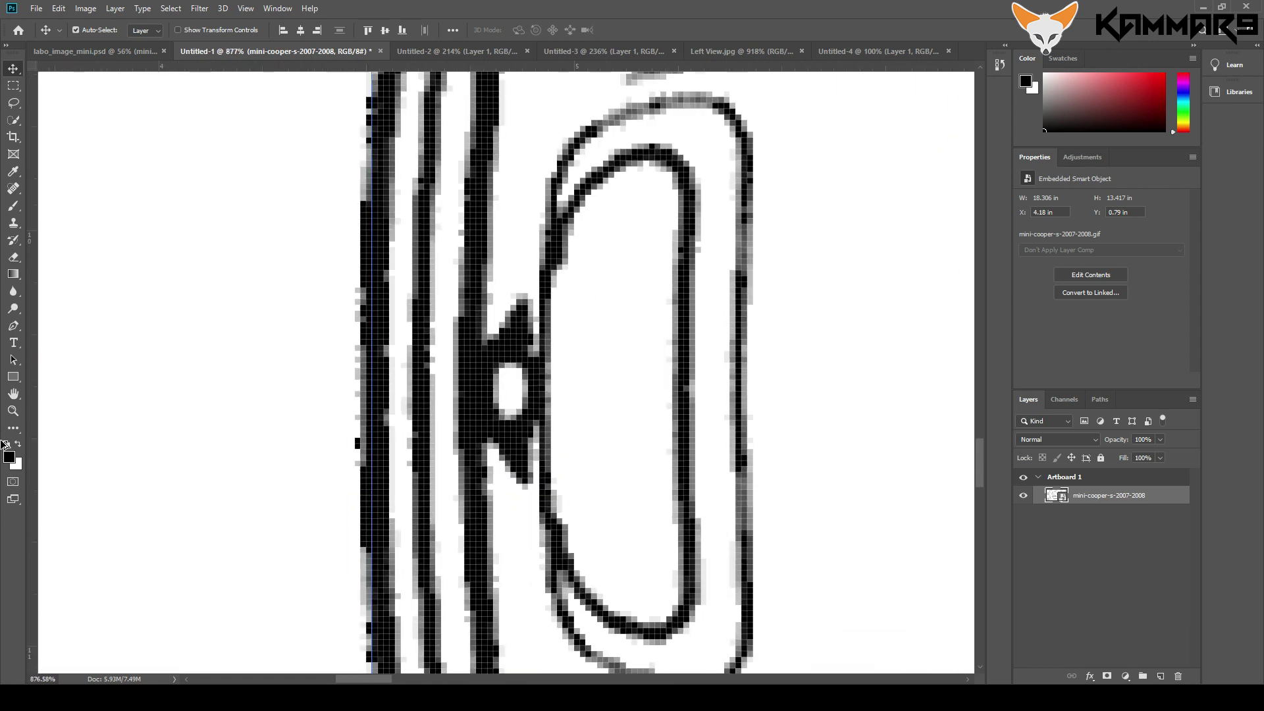
scroll(2, 433, "up", 3)
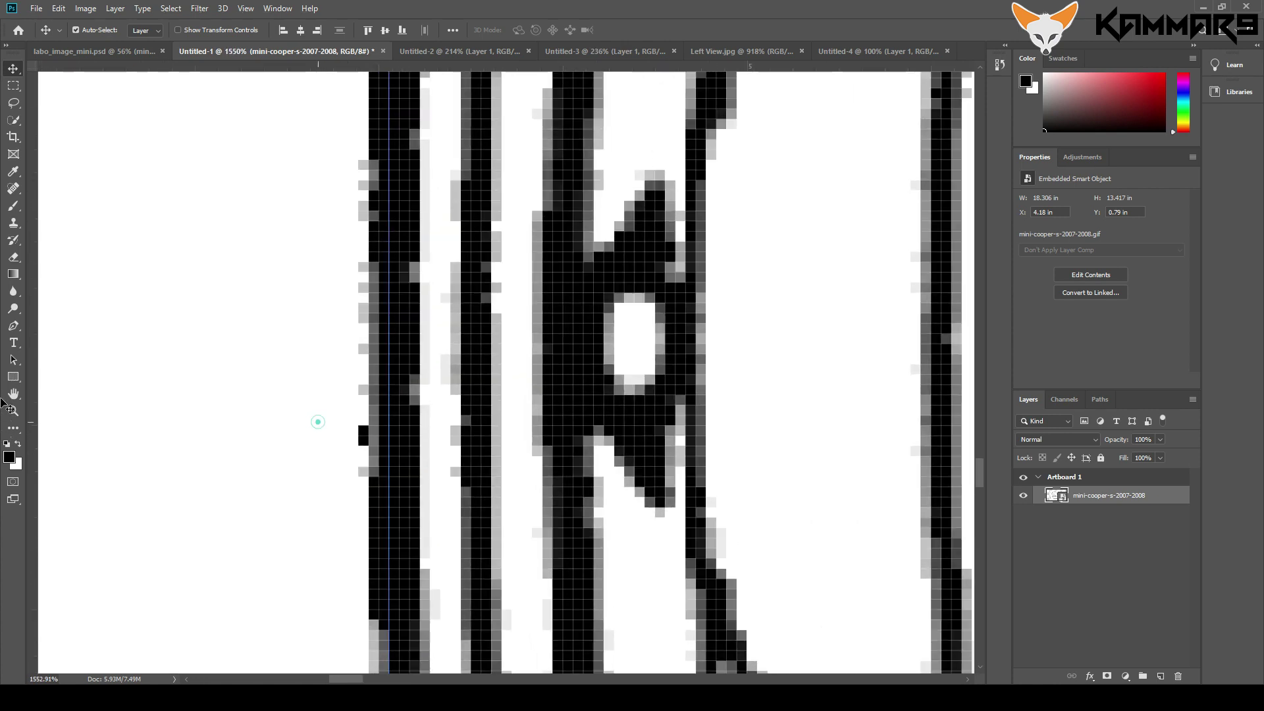
left_click_drag(32, 349, 358, 342)
scroll(4, 393, "down", 6)
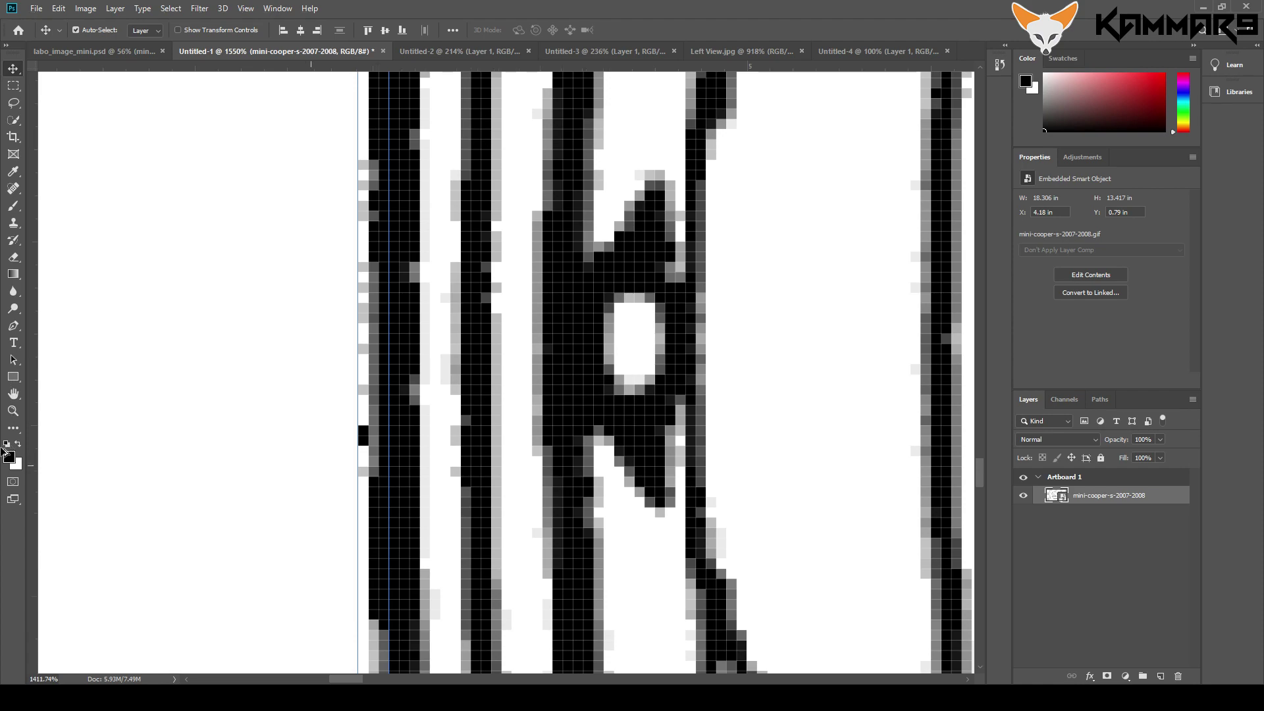
scroll(3, 244, "up", 3)
scroll(3, 357, "up", 2)
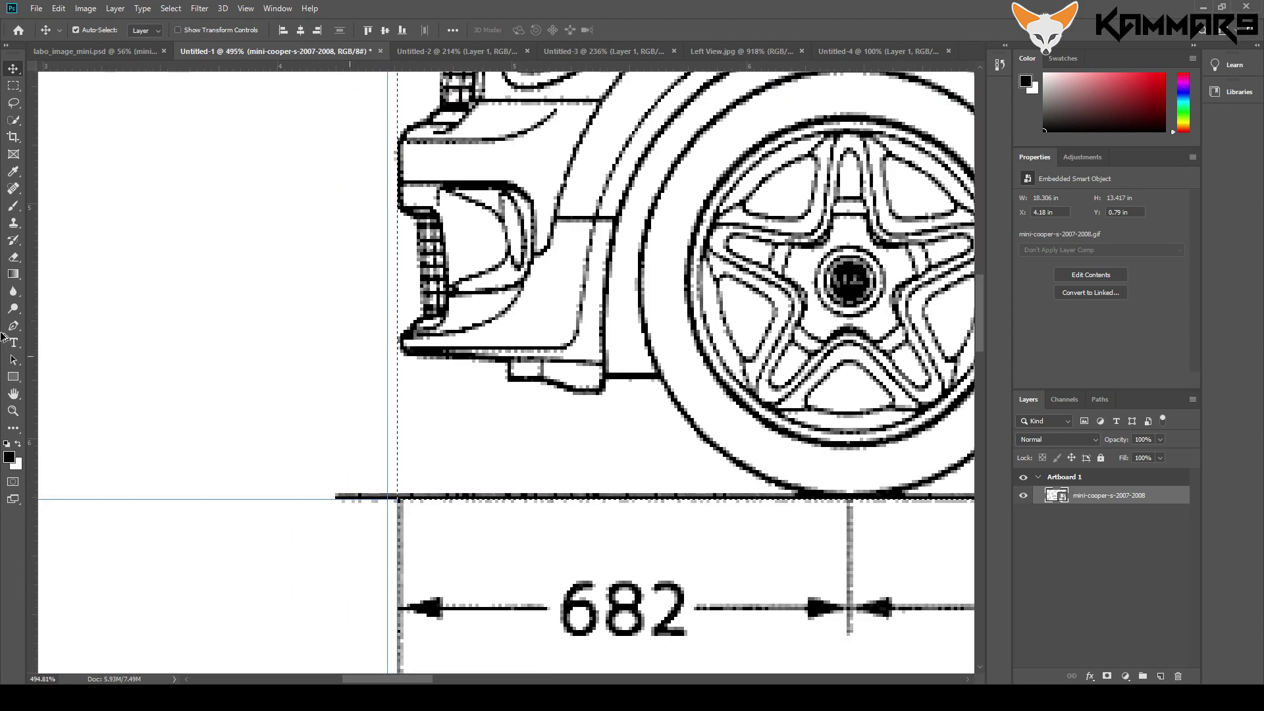
scroll(6, 311, "down", 5)
scroll(5, 310, "down", 1)
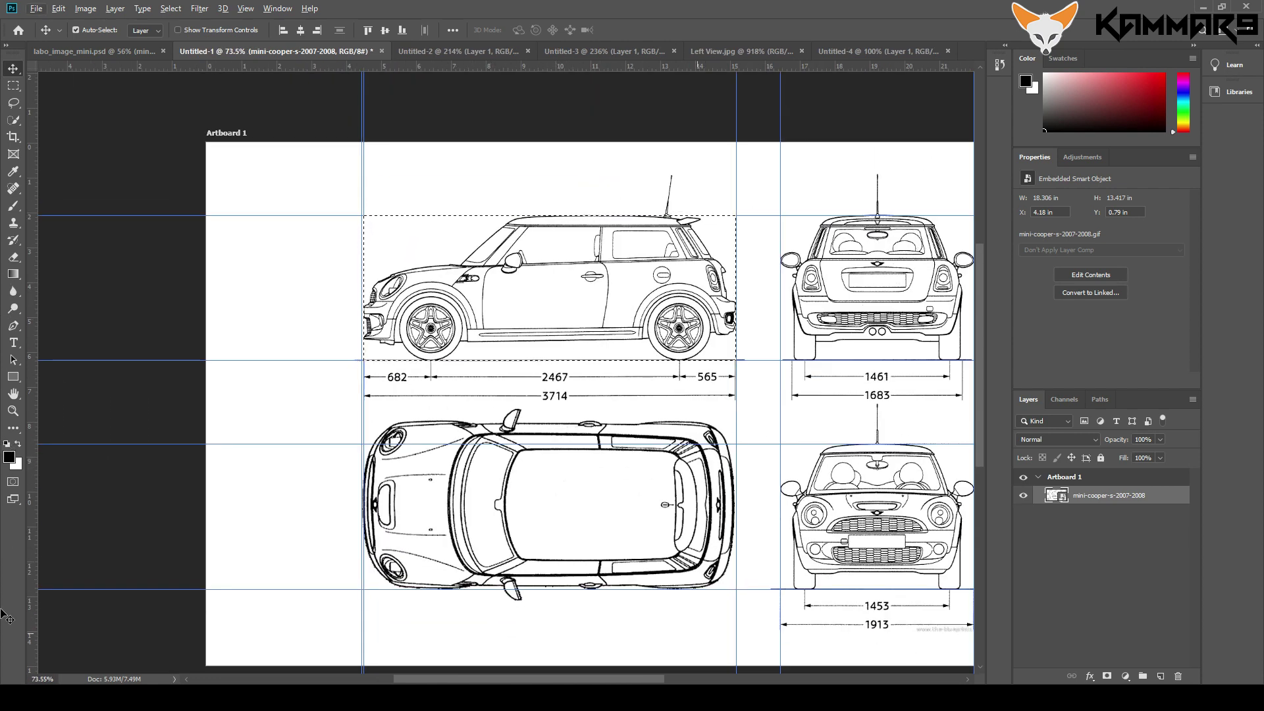
Step: Add a vertical guide at the outermost pixels of the top view's rear bumper
scroll(2, 558, "up", 14)
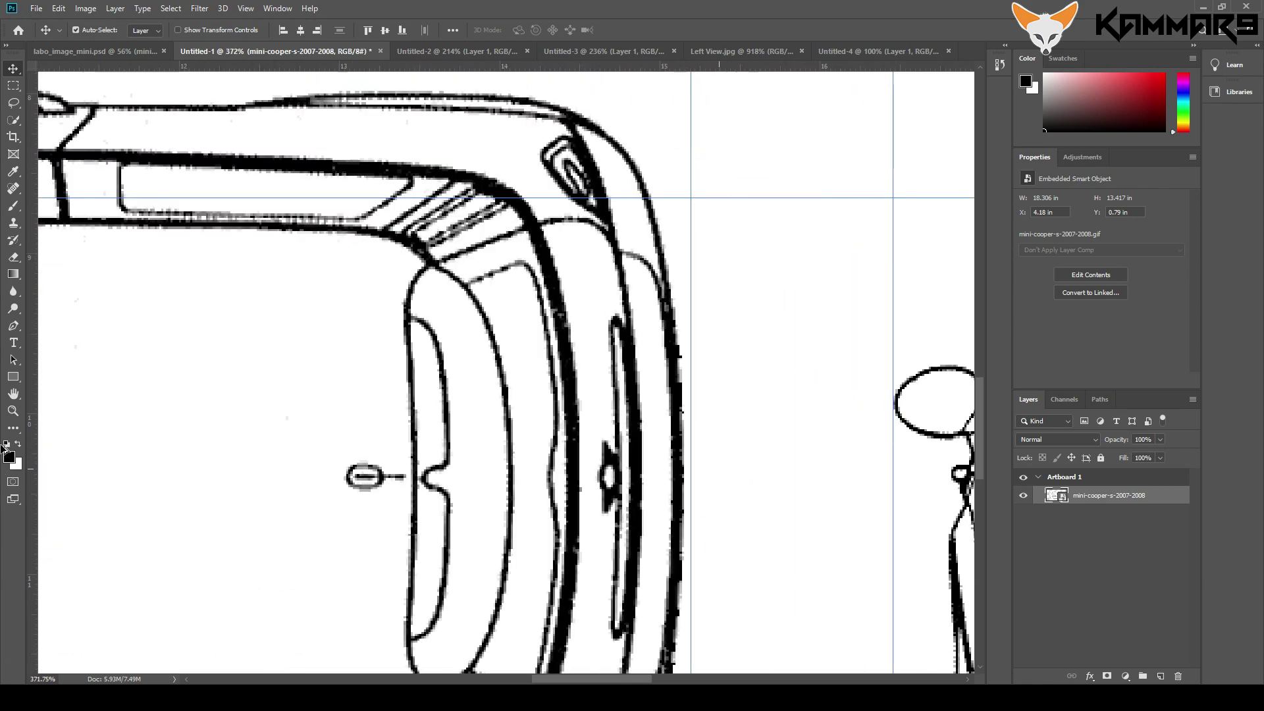
scroll(5, 453, "up", 4)
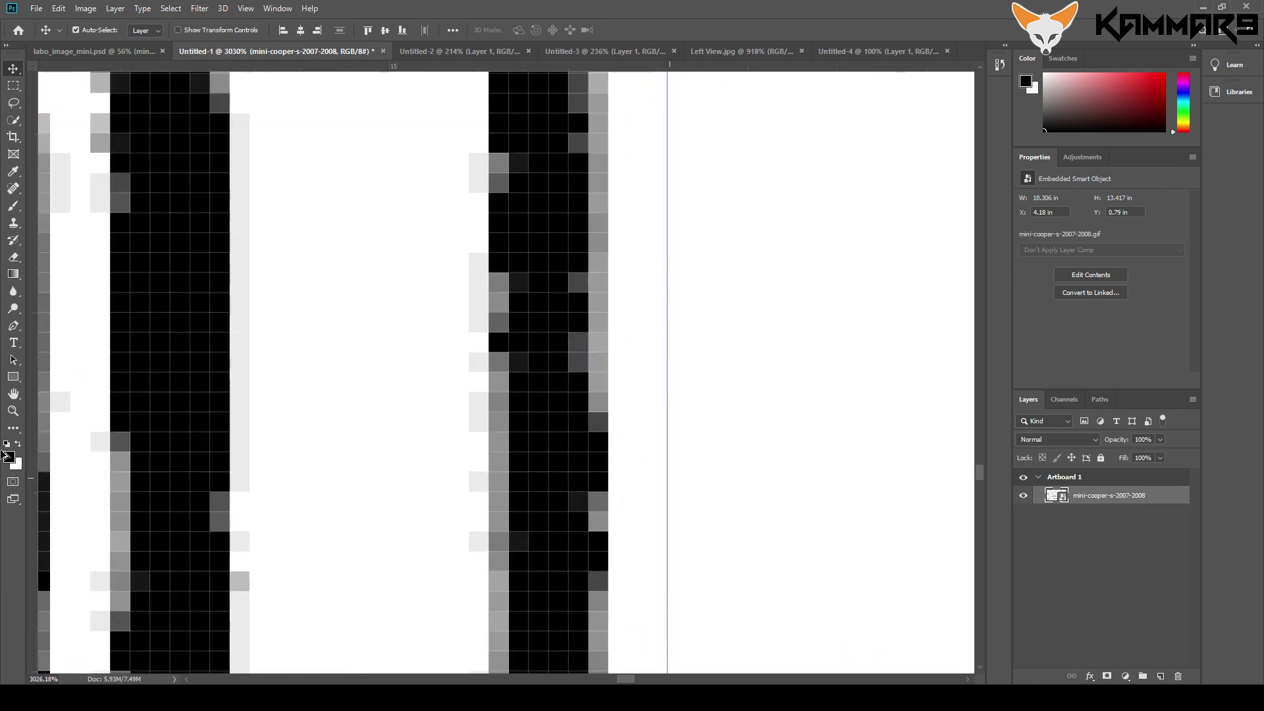
left_click_drag(29, 368, 598, 413)
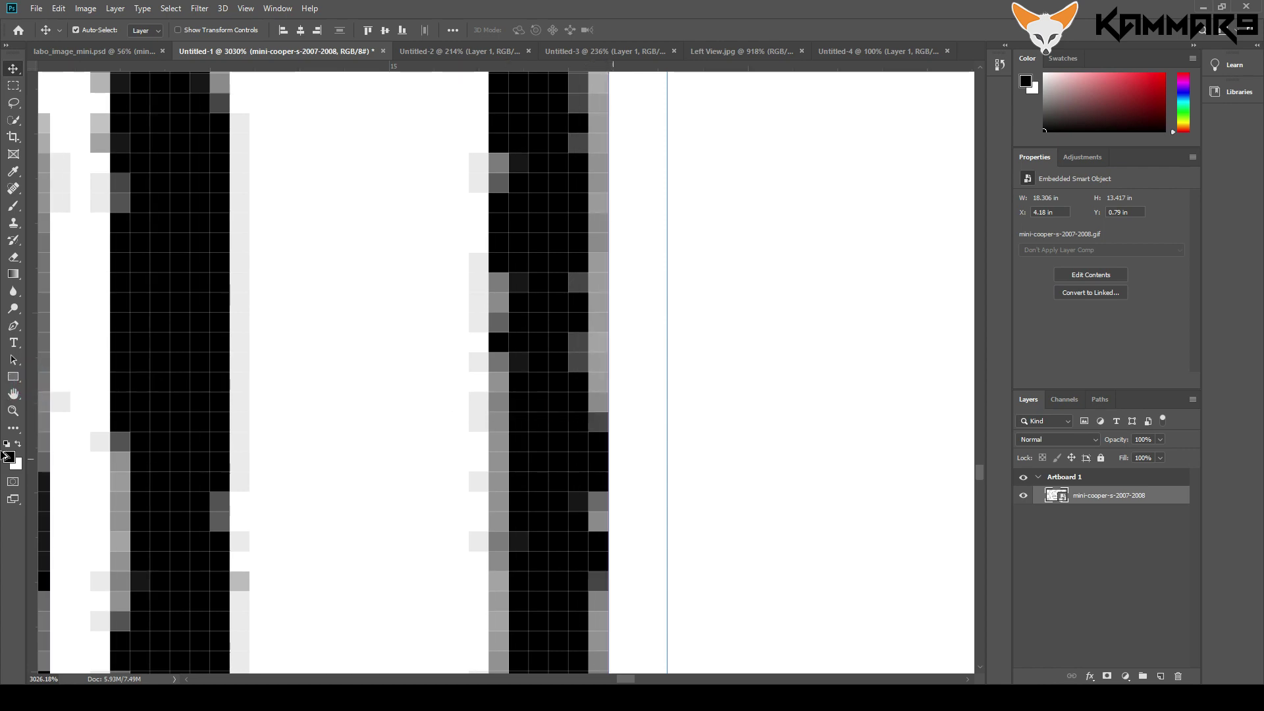
scroll(5, 458, "down", 5)
scroll(4, 458, "down", 7)
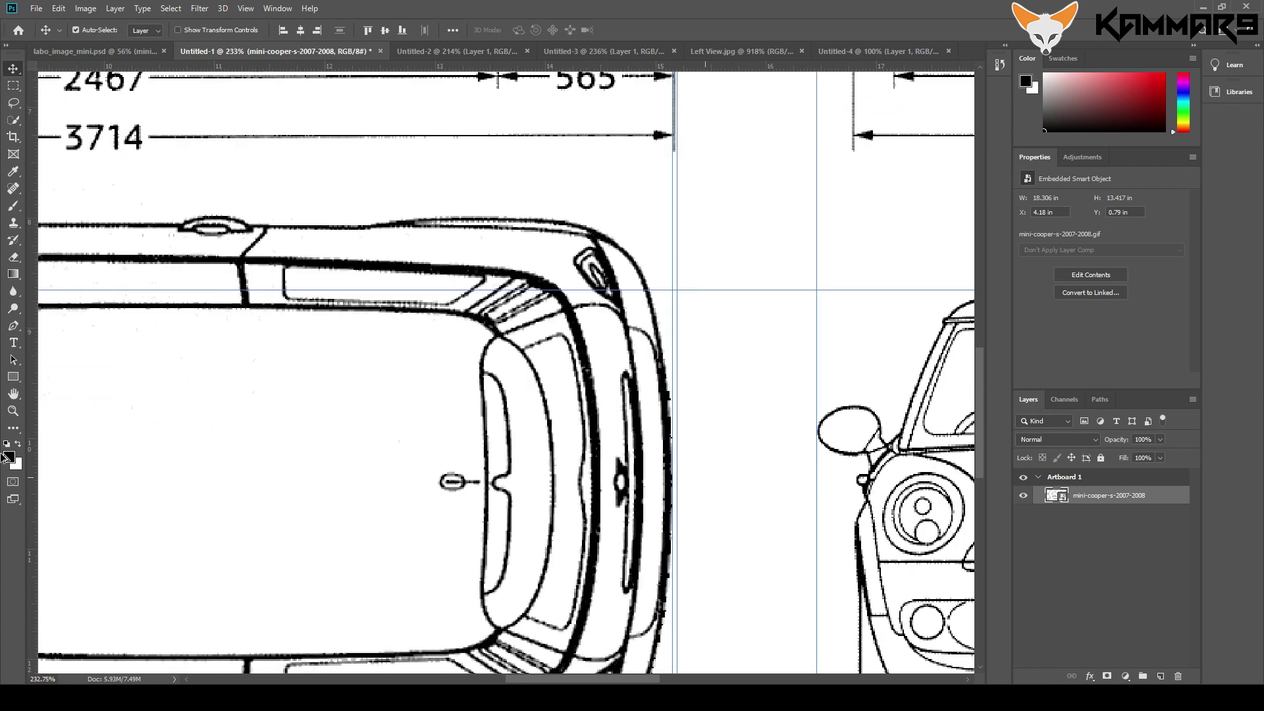
Step: Add a horizontal guide at the outer tip of the top view's upper side mirror
scroll(4, 395, "up", 7)
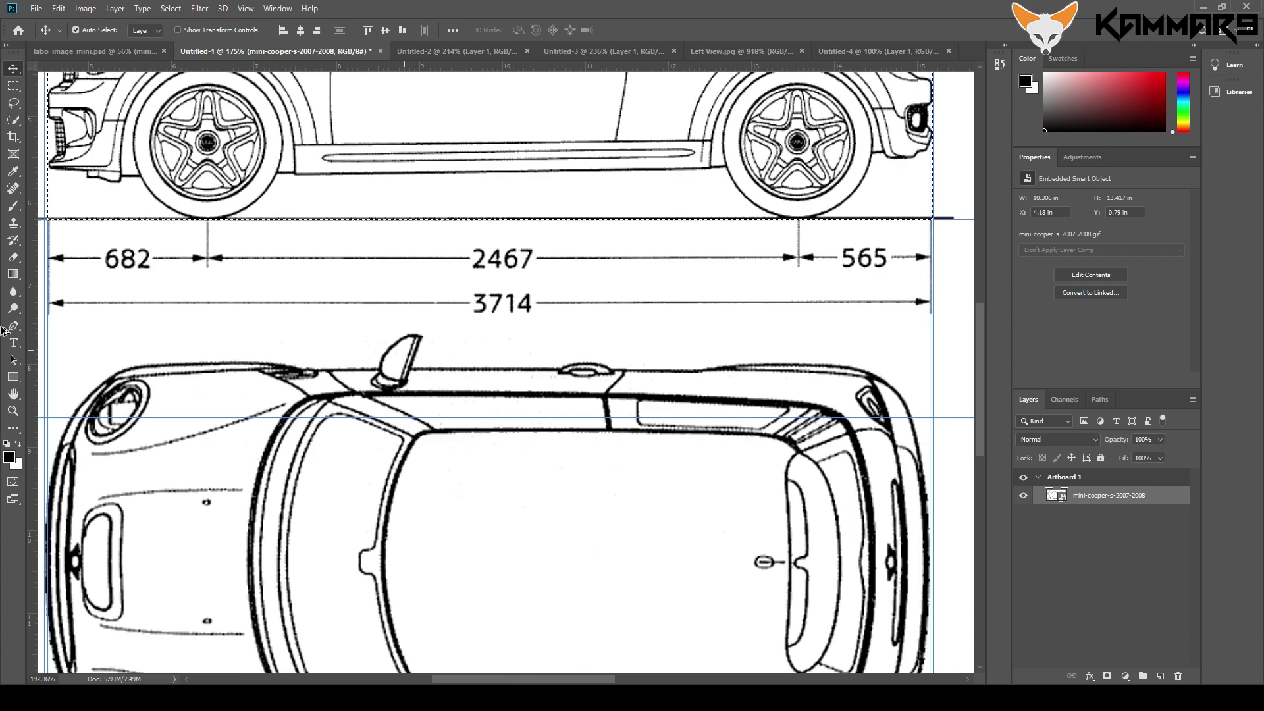
scroll(4, 297, "up", 2)
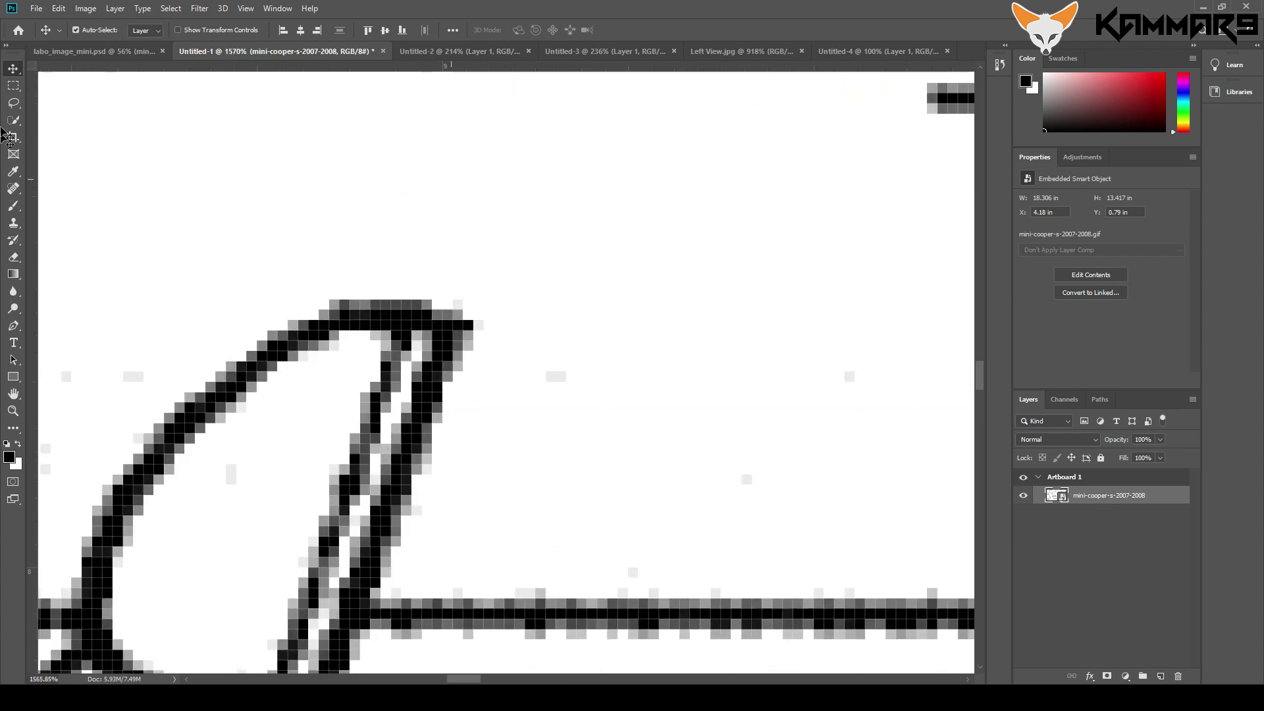
left_click_drag(465, 64, 464, 299)
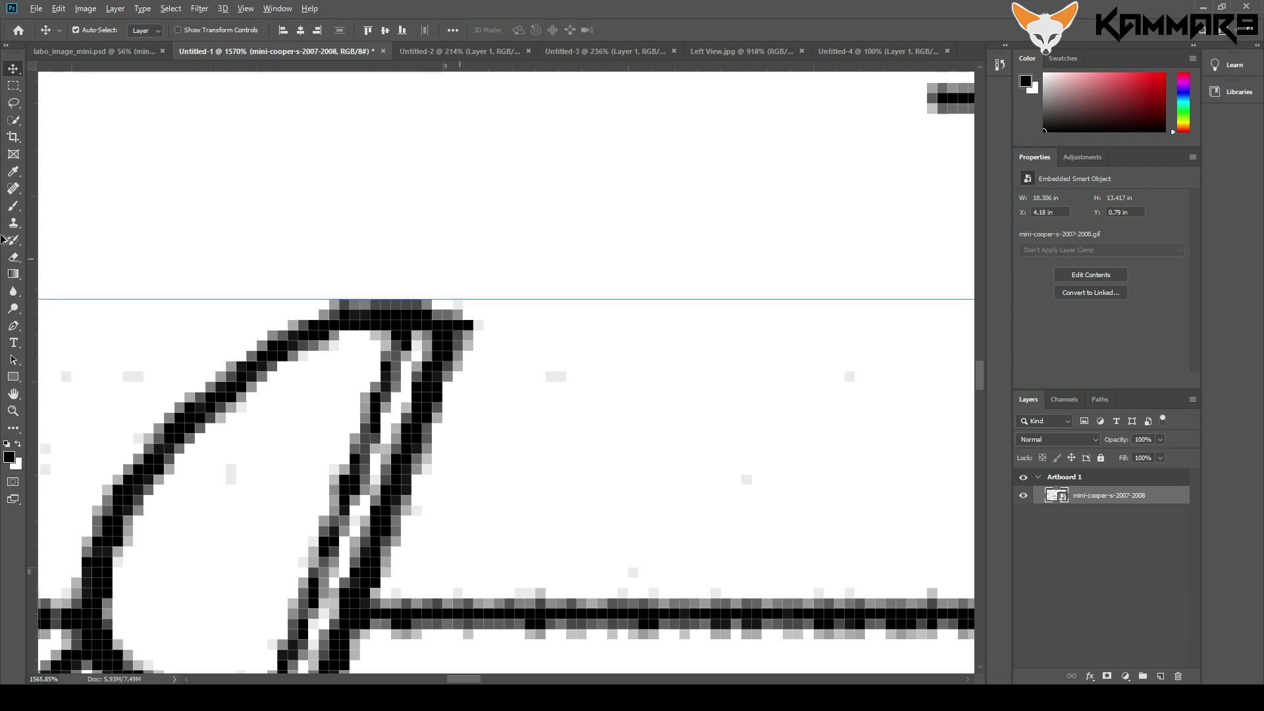
scroll(4, 224, "down", 5)
scroll(3, 222, "down", 4)
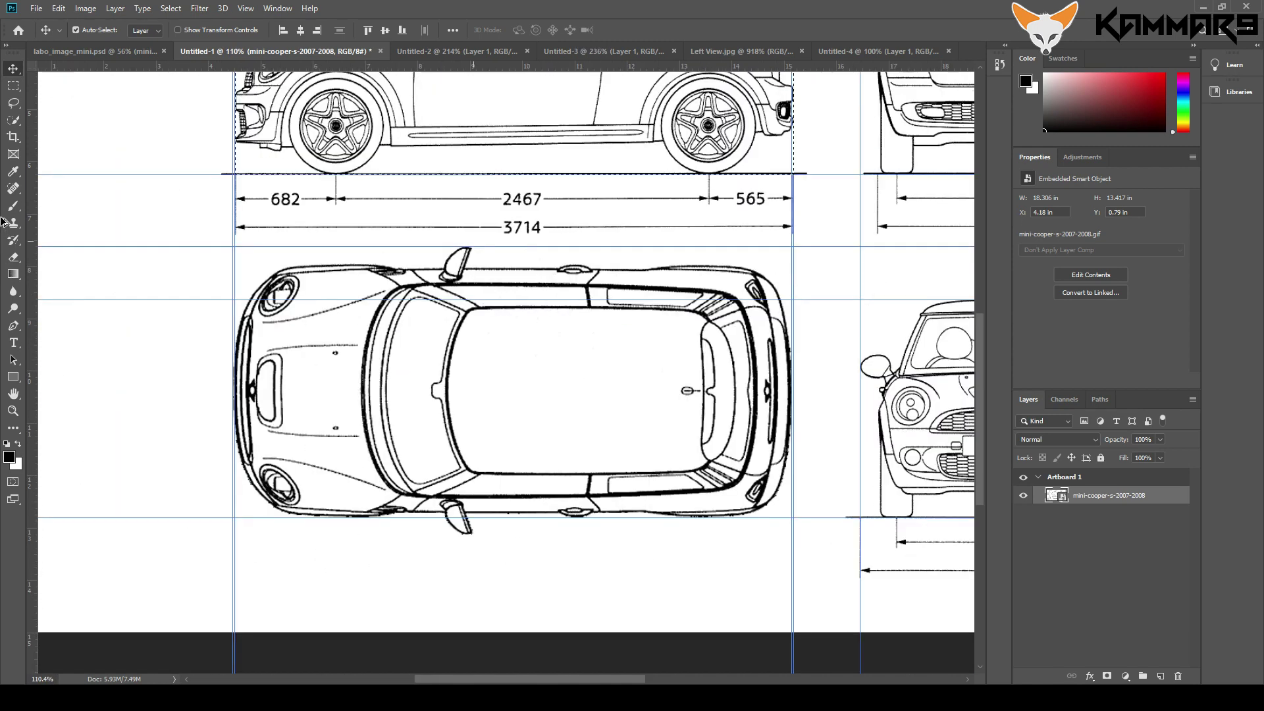
Step: Add a horizontal guide at the outer tip of the top view's lower side mirror
scroll(2, 424, "up", 2)
scroll(2, 425, "up", 8)
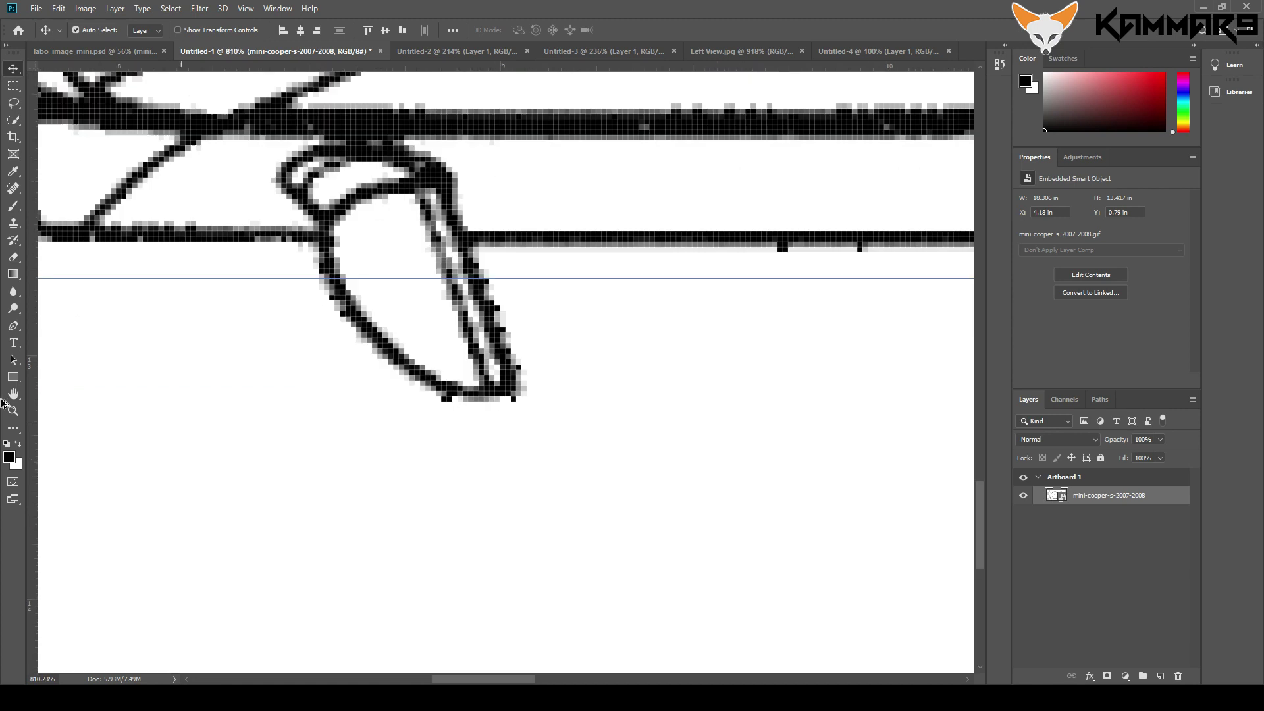
left_click_drag(510, 65, 528, 397)
scroll(4, 428, "down", 10)
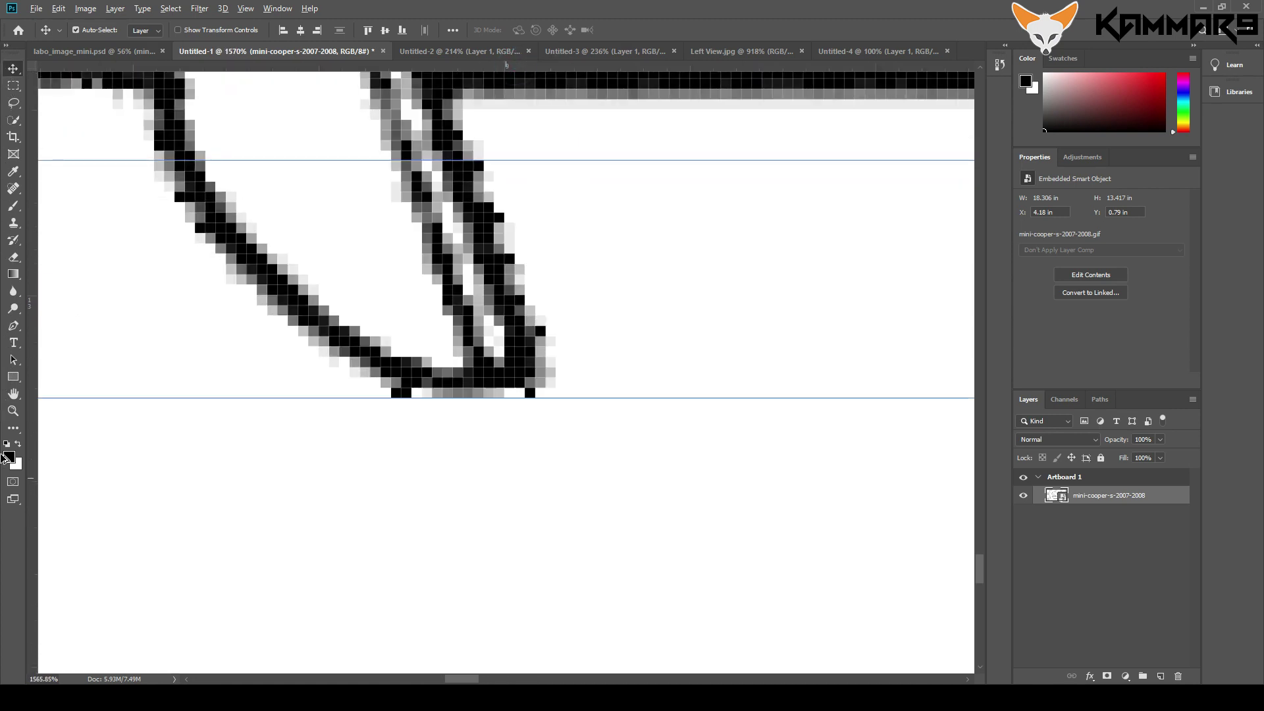
scroll(4, 487, "down", 3)
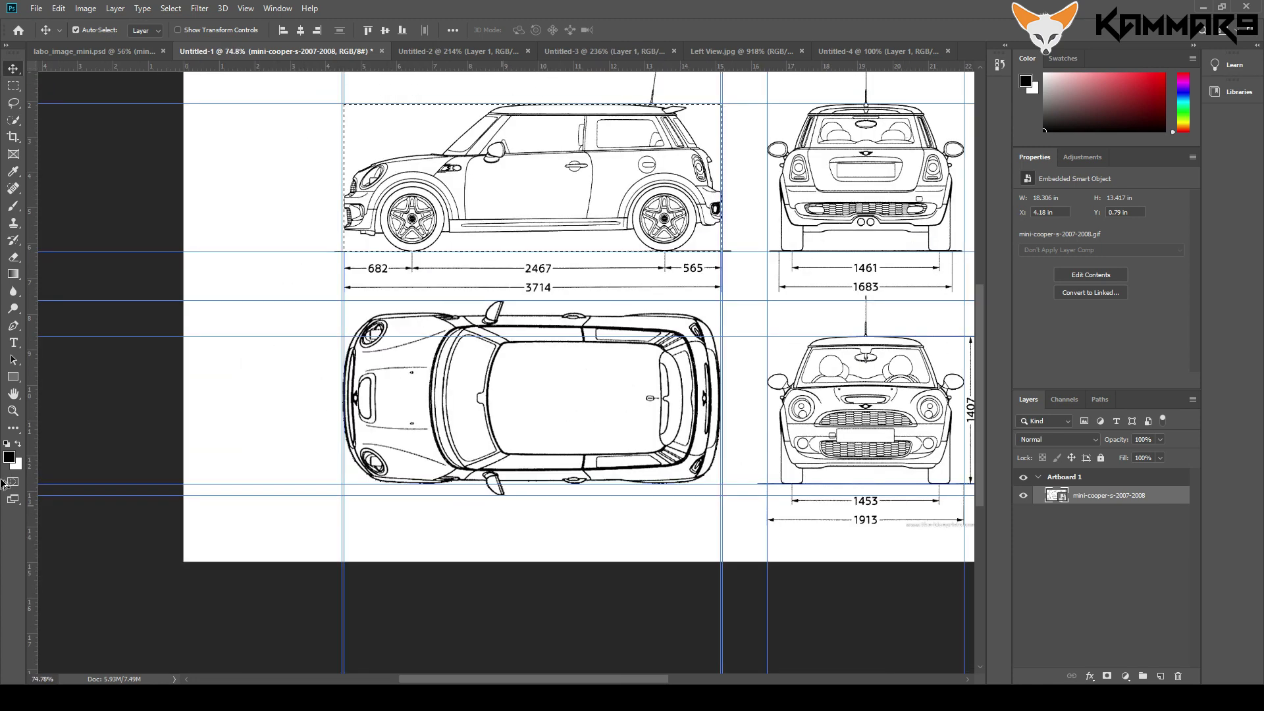
scroll(3, 481, "up", 1)
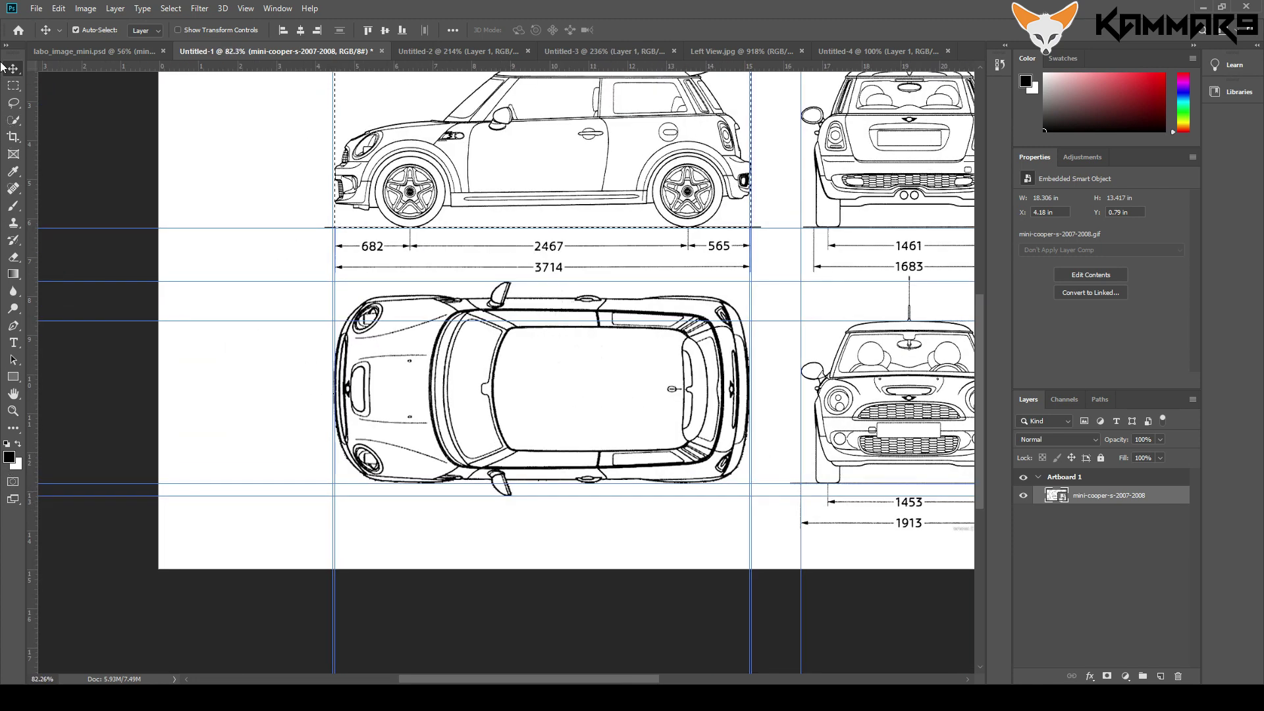
Step: Make a rectangular selection around the top view along its outermost guides, replacing the previous selection
left_click(13, 85)
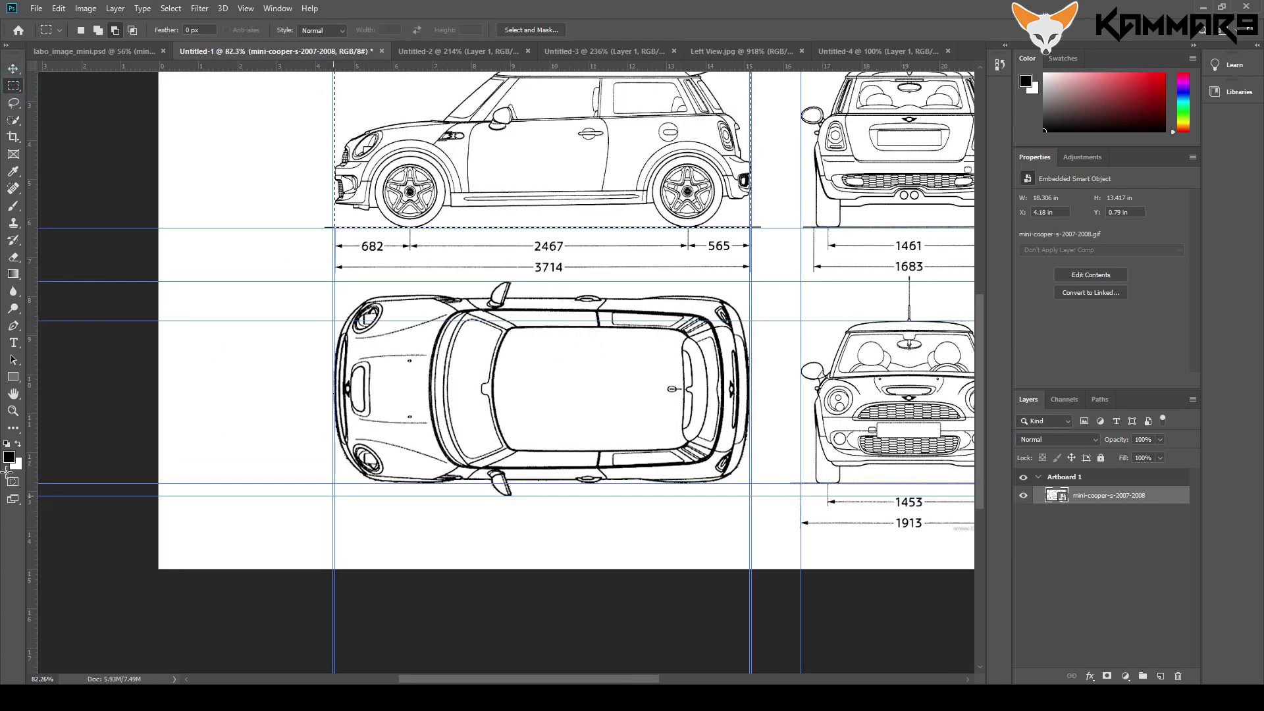
scroll(331, 496, "up", 5)
scroll(332, 495, "down", 3)
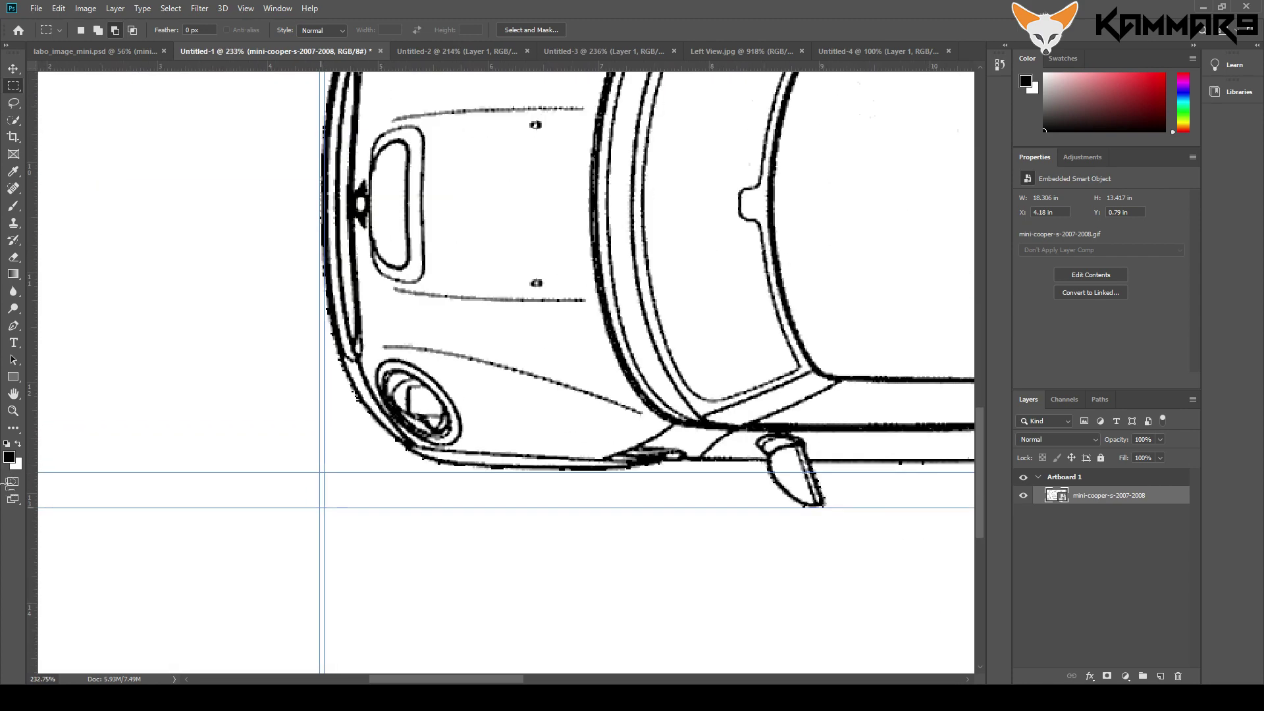
left_click_drag(320, 507, 515, 410)
key("ctrl+d")
left_click_drag(320, 507, 728, 155)
scroll(817, 283, "down", 3)
scroll(290, 237, "up", 5)
scroll(316, 245, "down", 3)
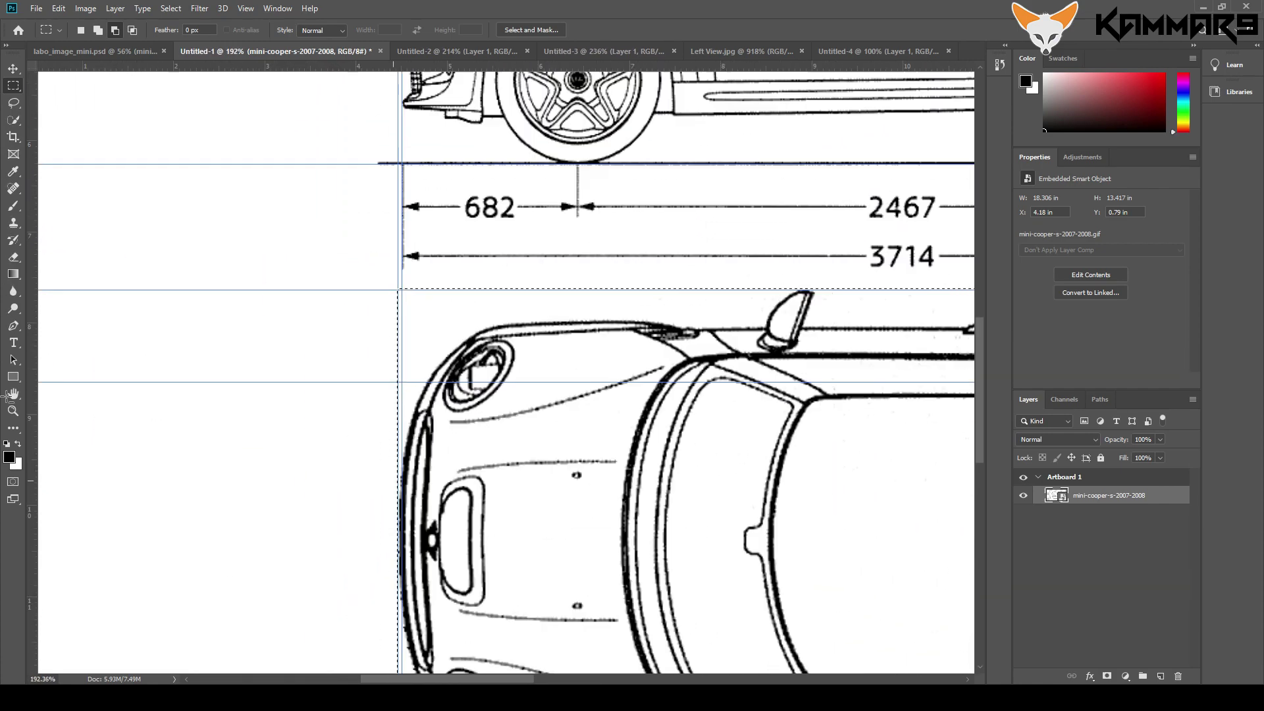
Step: Subtract the excess strips along the top view selection's edges so they sit exactly on the guides
scroll(423, 262, "up", 3)
left_click_drag(344, 212, 418, 487)
scroll(422, 665, "up", 2)
scroll(385, 549, "down", 5)
scroll(821, 312, "up", 3)
scroll(818, 334, "up", 5)
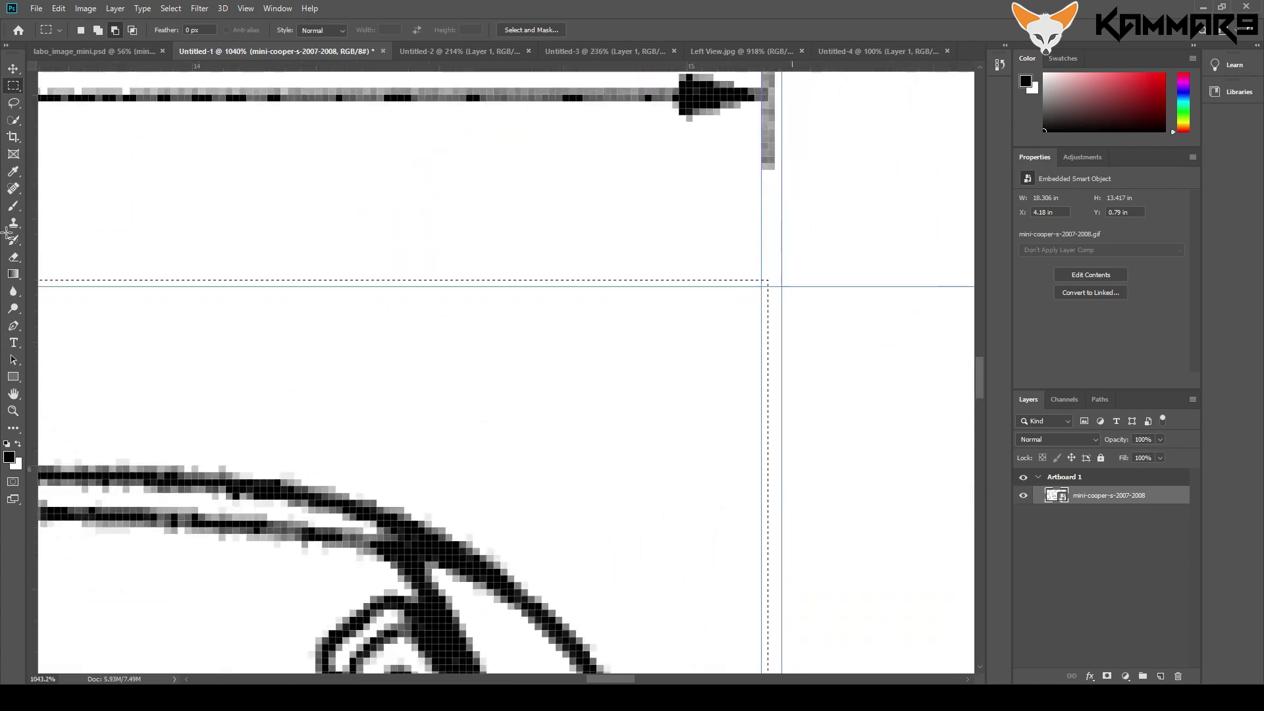
left_click_drag(802, 240, 775, 545)
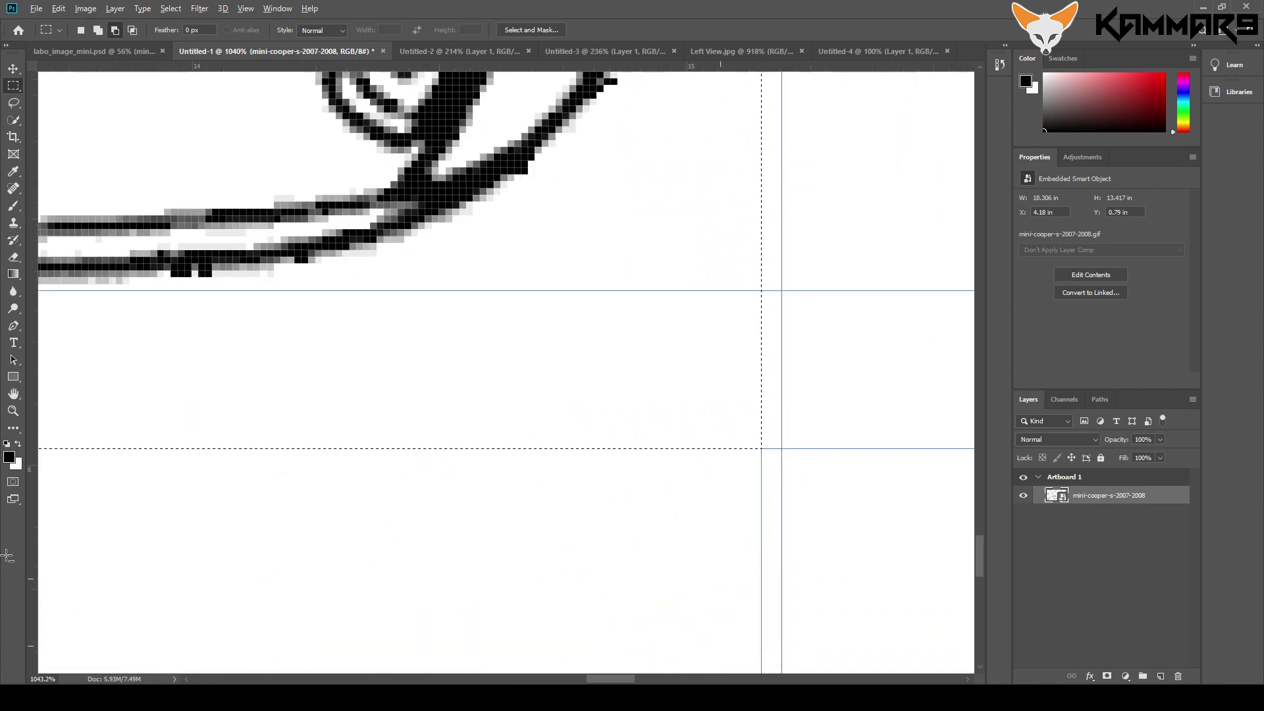
scroll(694, 609, "down", 15)
scroll(702, 165, "up", 12)
left_click_drag(802, 287, 287, 321)
left_click_drag(6, 299, 7, 296)
scroll(7, 295, "down", 8)
scroll(9, 241, "down", 2)
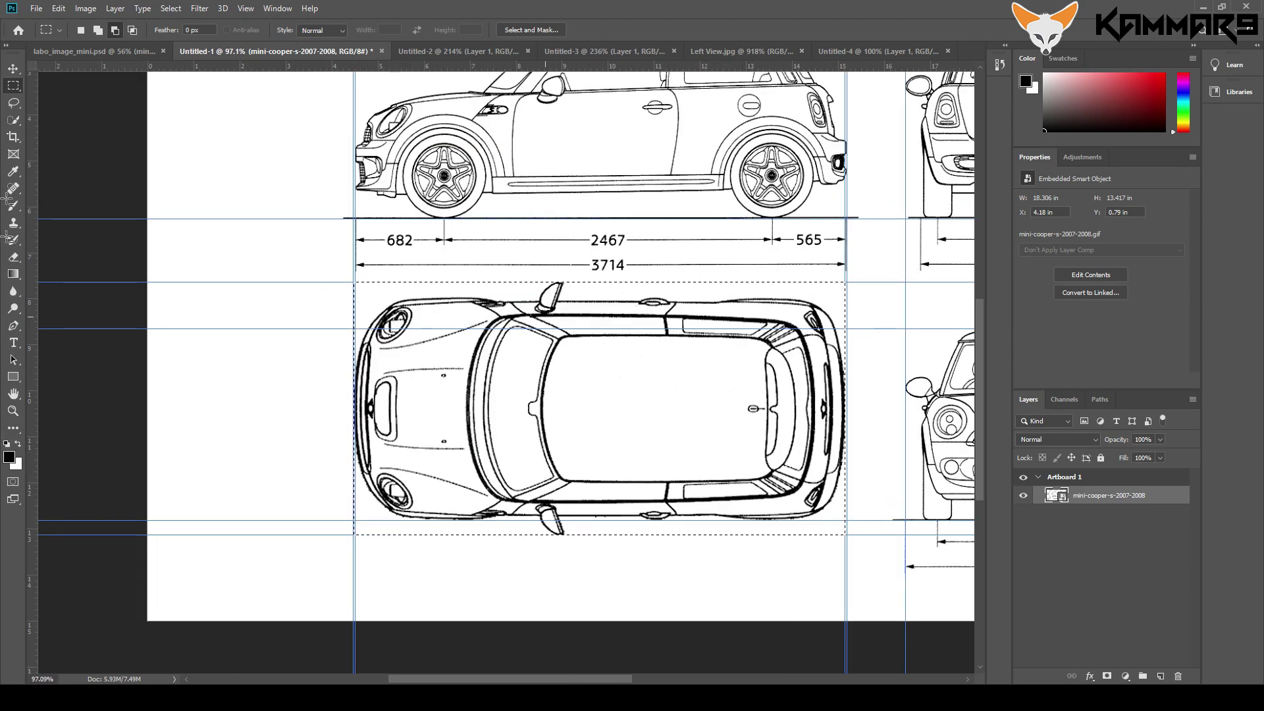
Step: Open the new document settings and check the pixel dimensions in the file info of Top View.jpg
left_click(35, 8)
left_click(38, 21)
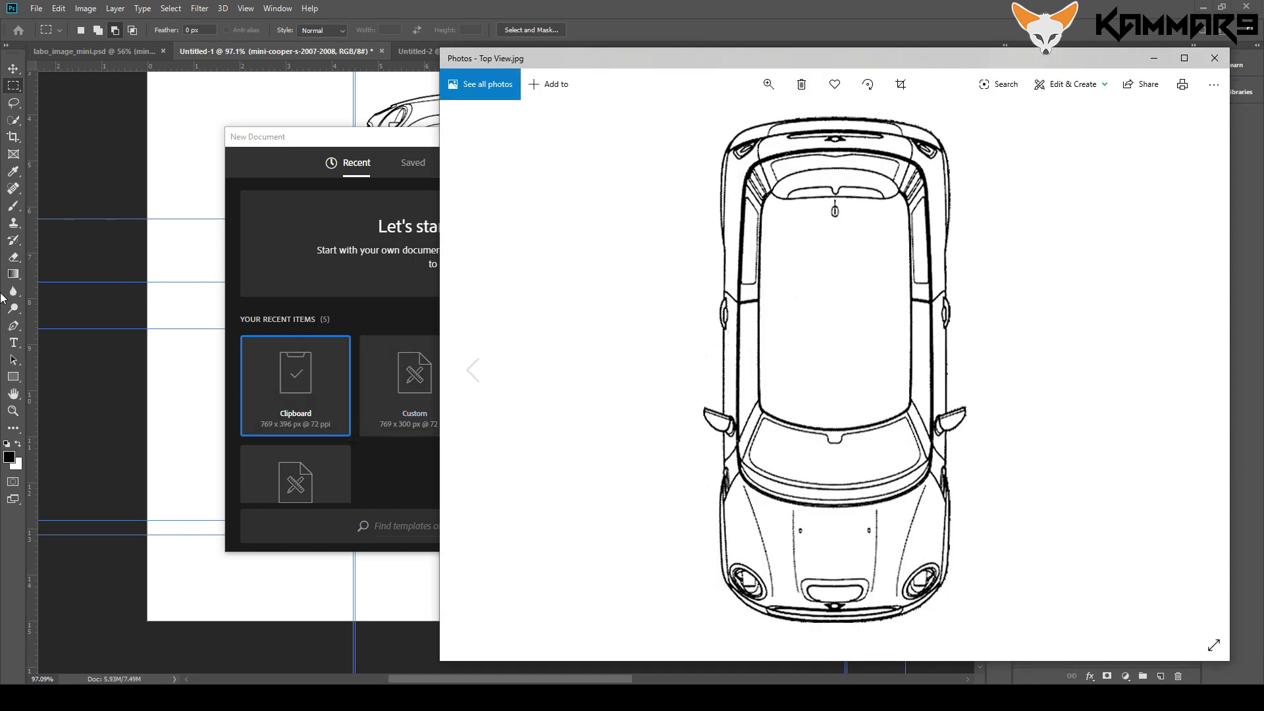
right_click(660, 315)
left_click(685, 631)
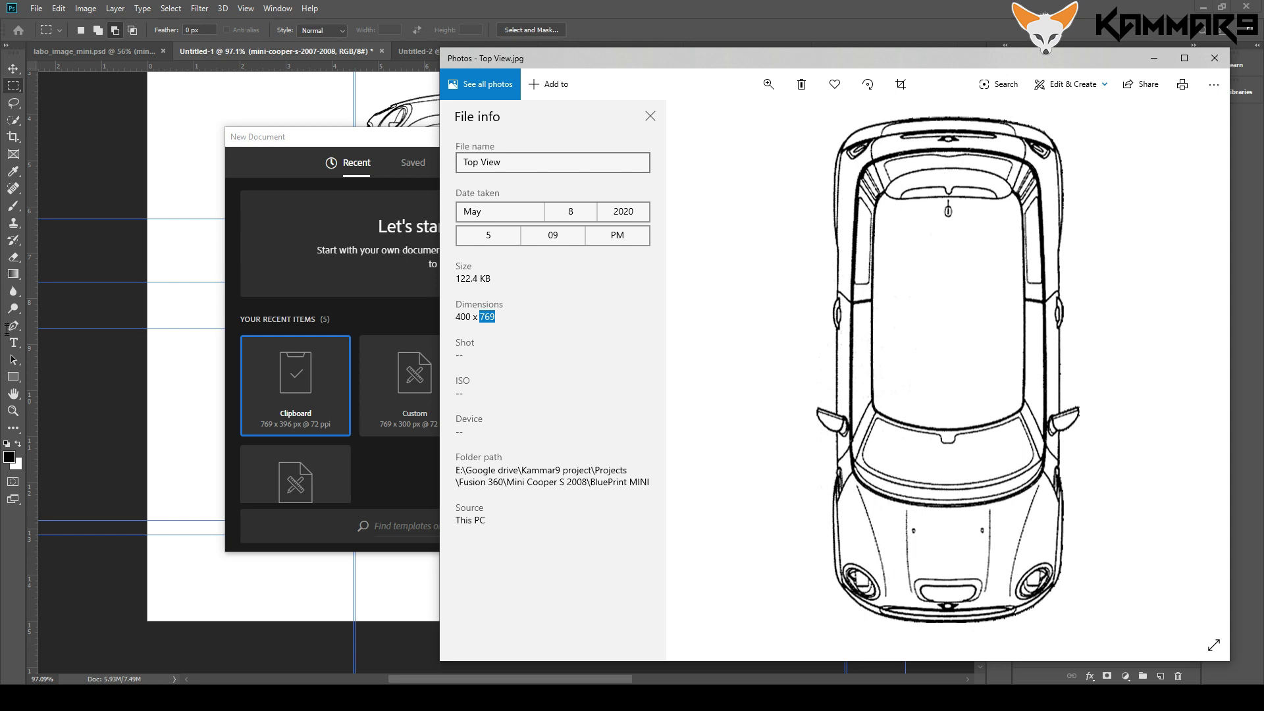
left_click_drag(471, 316, 460, 317)
Step: Check the pixel dimensions in the file info of Front View.jpg to compare its width with the top view
key("Left")
key("shift+F10")
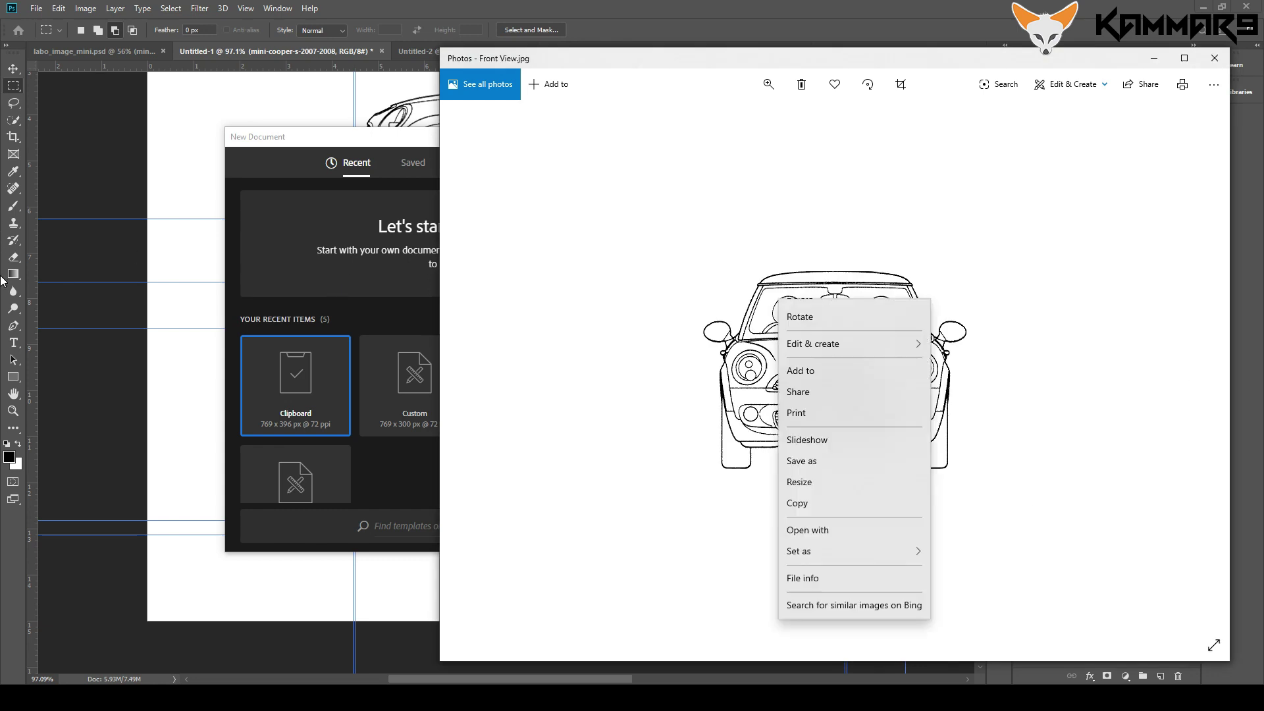
key("Down")
key("Down")
key("Down")
key("Down")
key("Down")
key("Down")
key("Down")
key("Down")
key("Down")
key("Down")
key("Down")
key("Down")
key("Down")
key("Down")
key("Return")
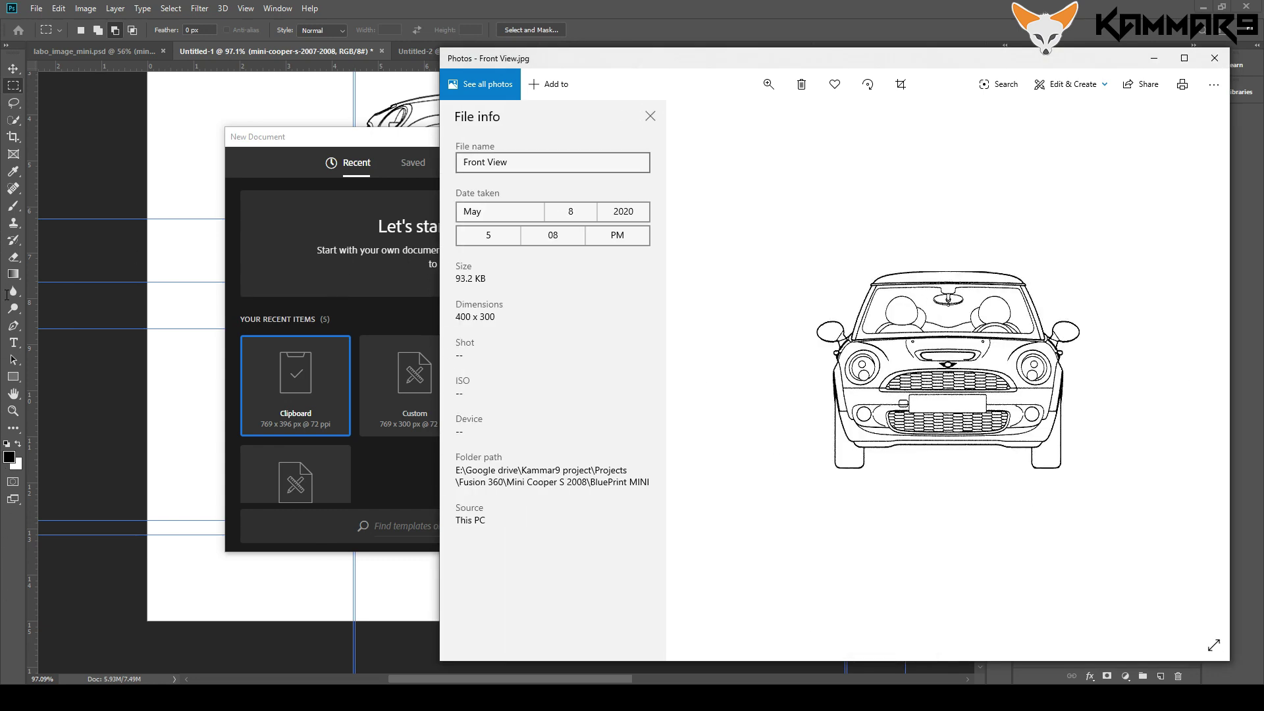
double_click(457, 317)
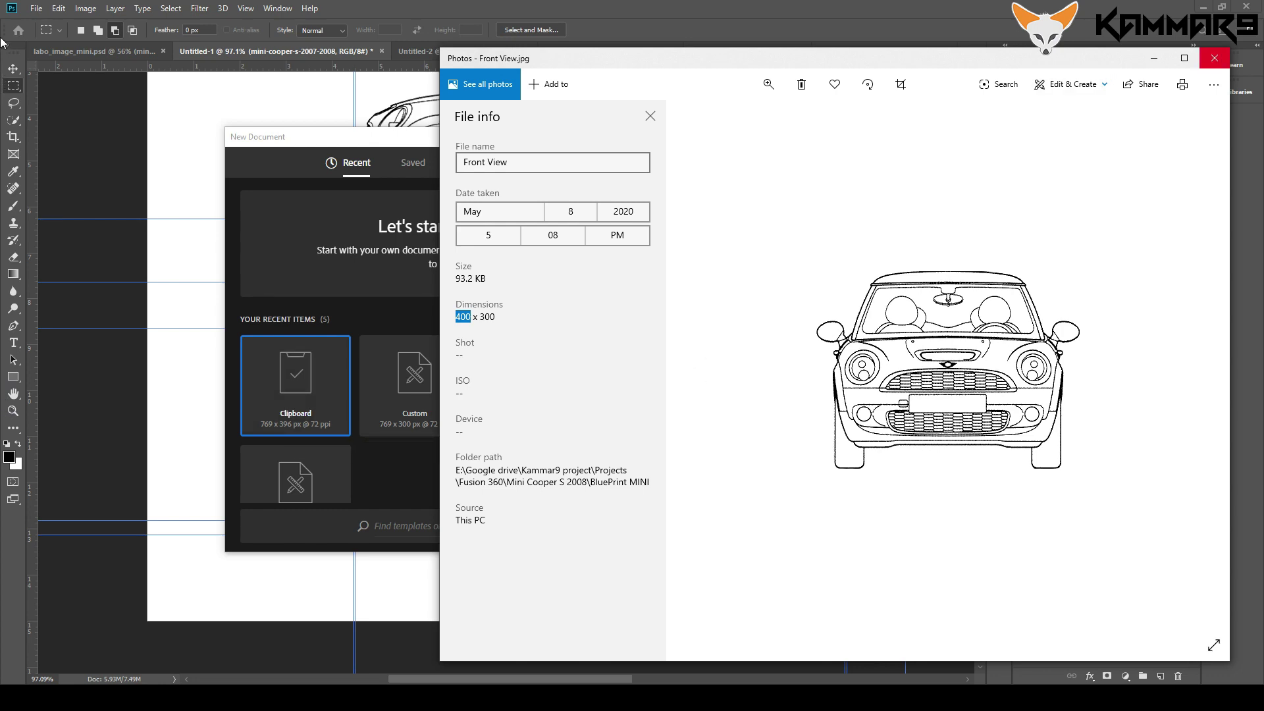
key("Right")
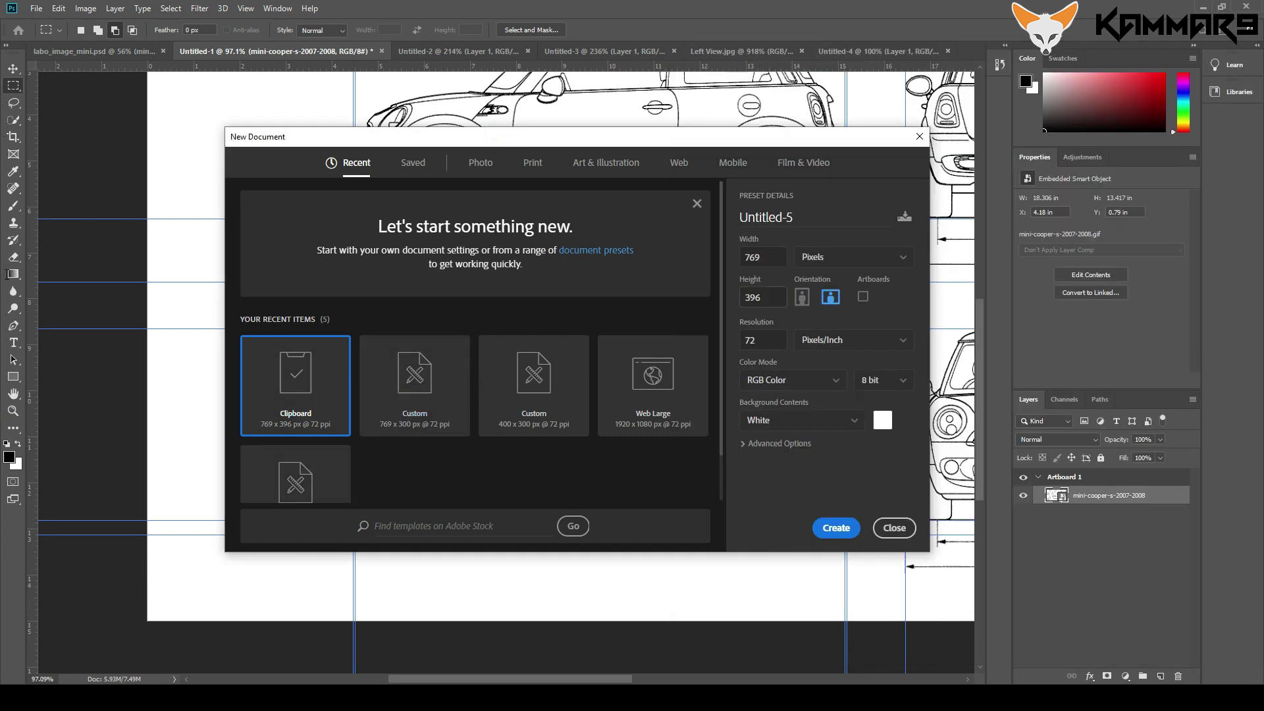
Step: Create a new portrait document 400 pixels wide and 769 pixels high
left_click(766, 297)
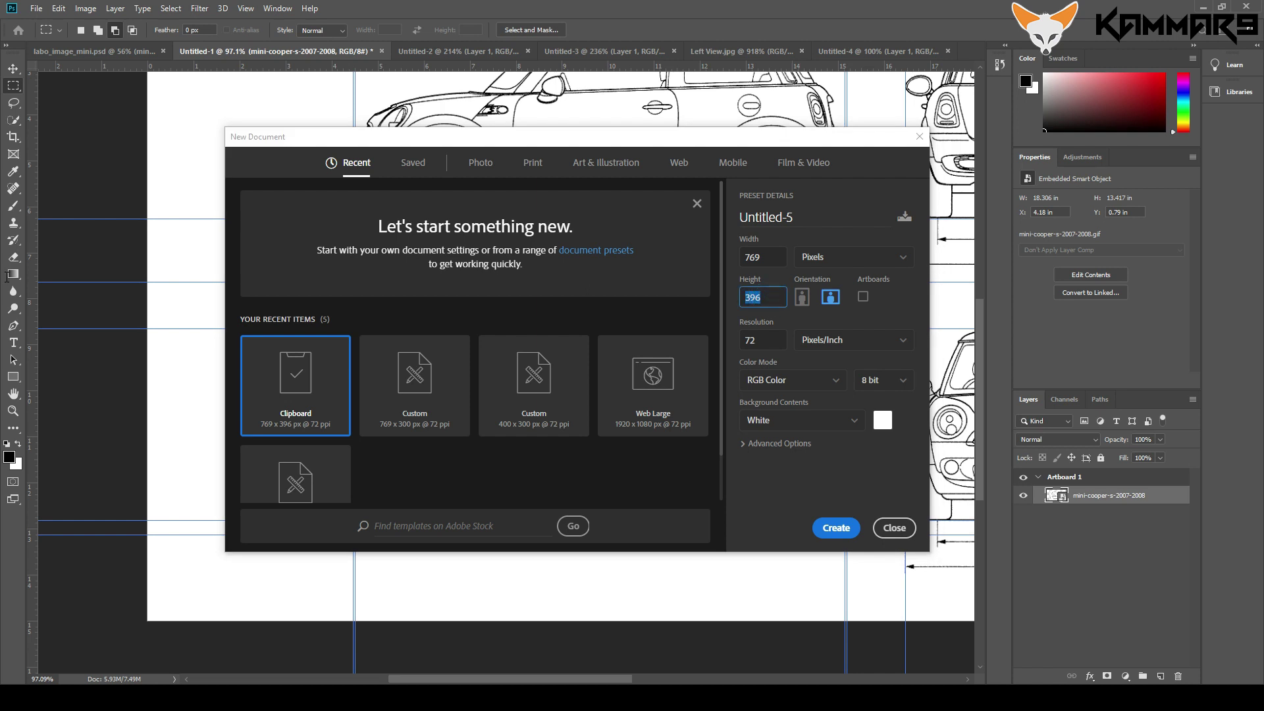
type("400")
key("shift+Tab")
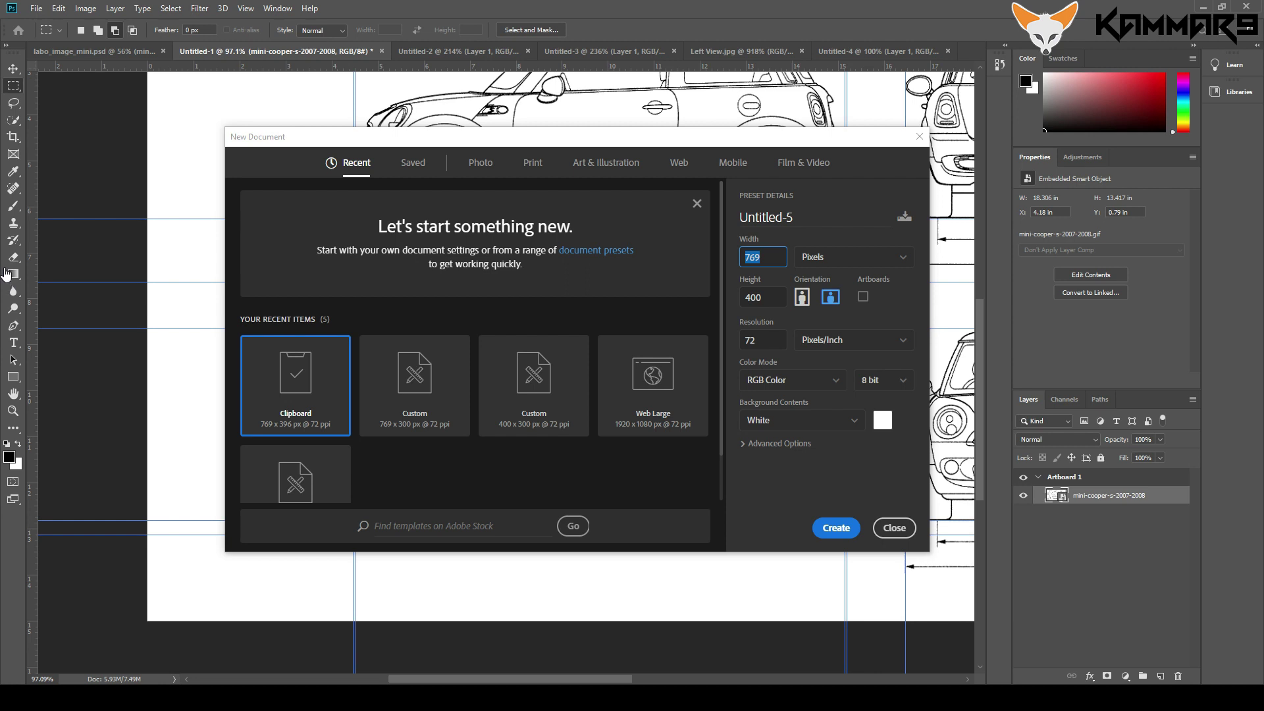
left_click(802, 297)
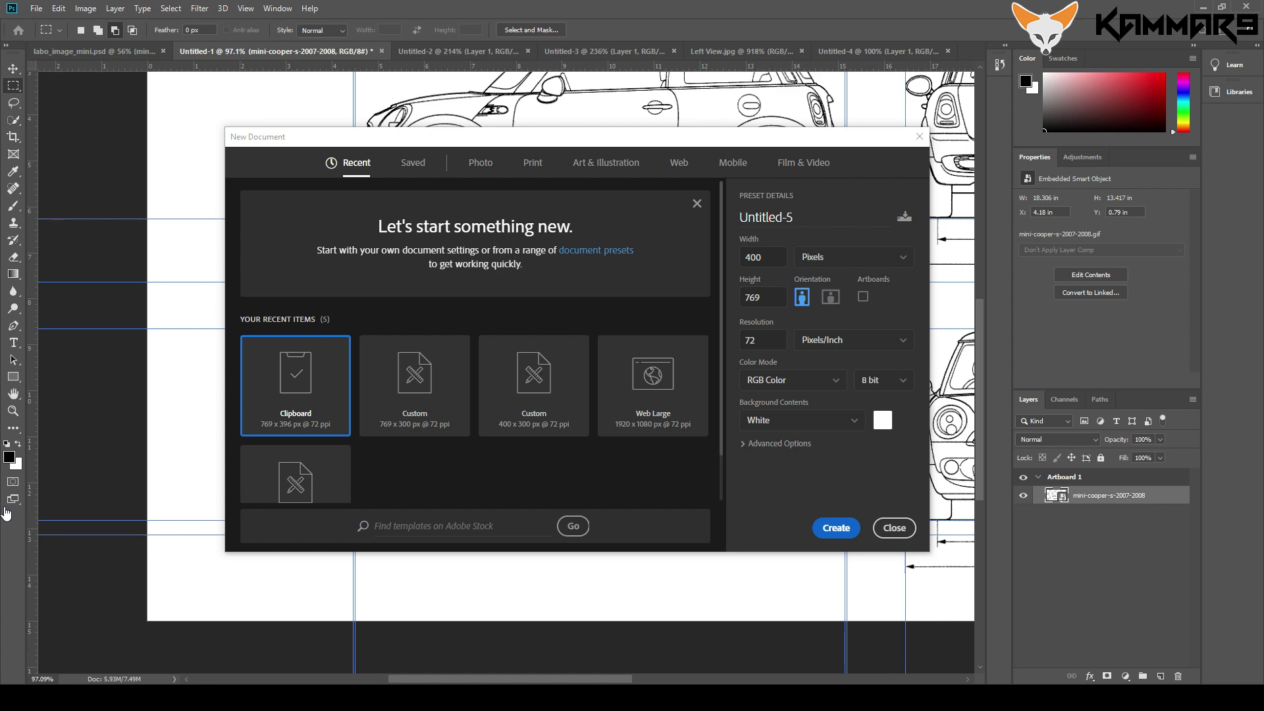
key("Return")
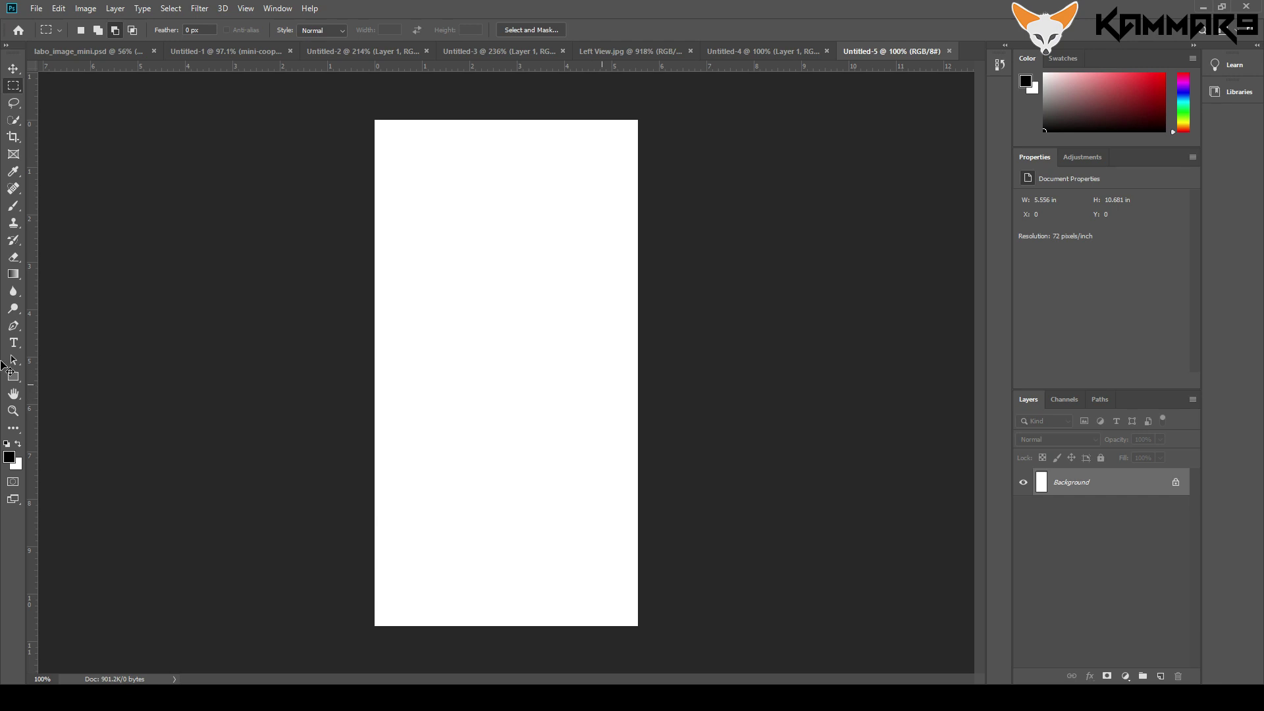
Step: Paste the copied top view into the new document and show the layer's transform controls
key("ctrl+v")
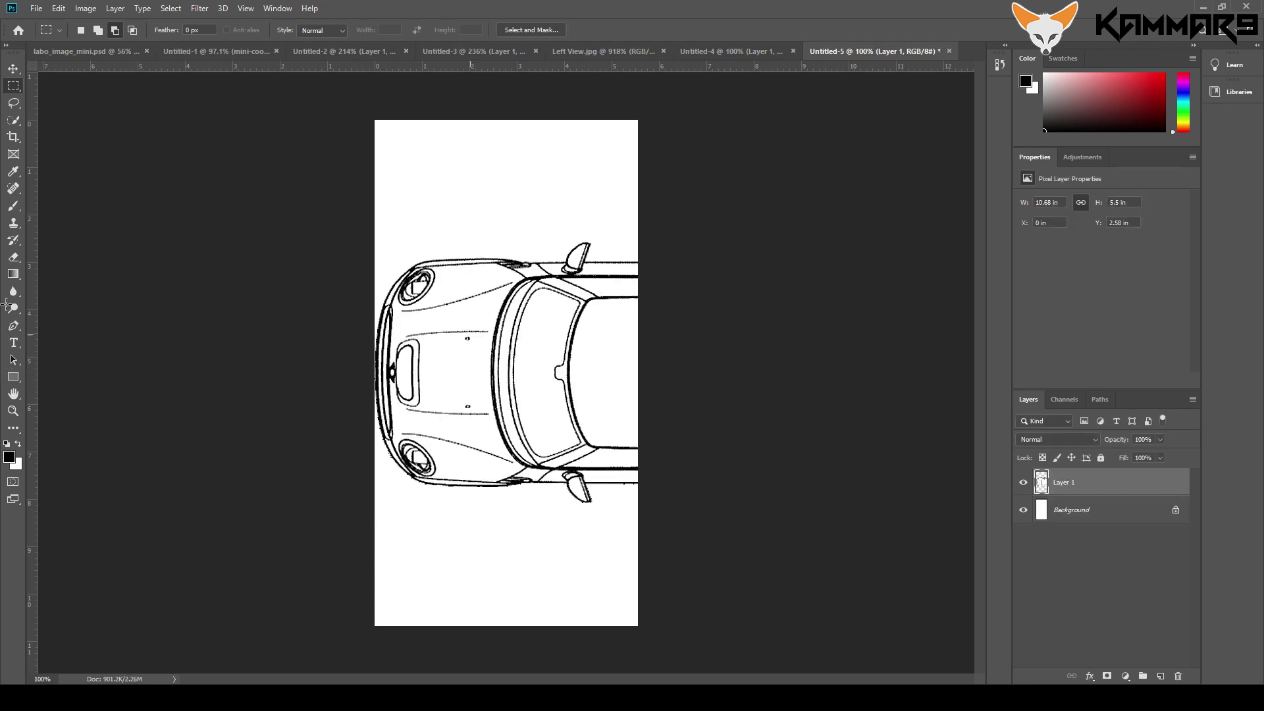
left_click(12, 68)
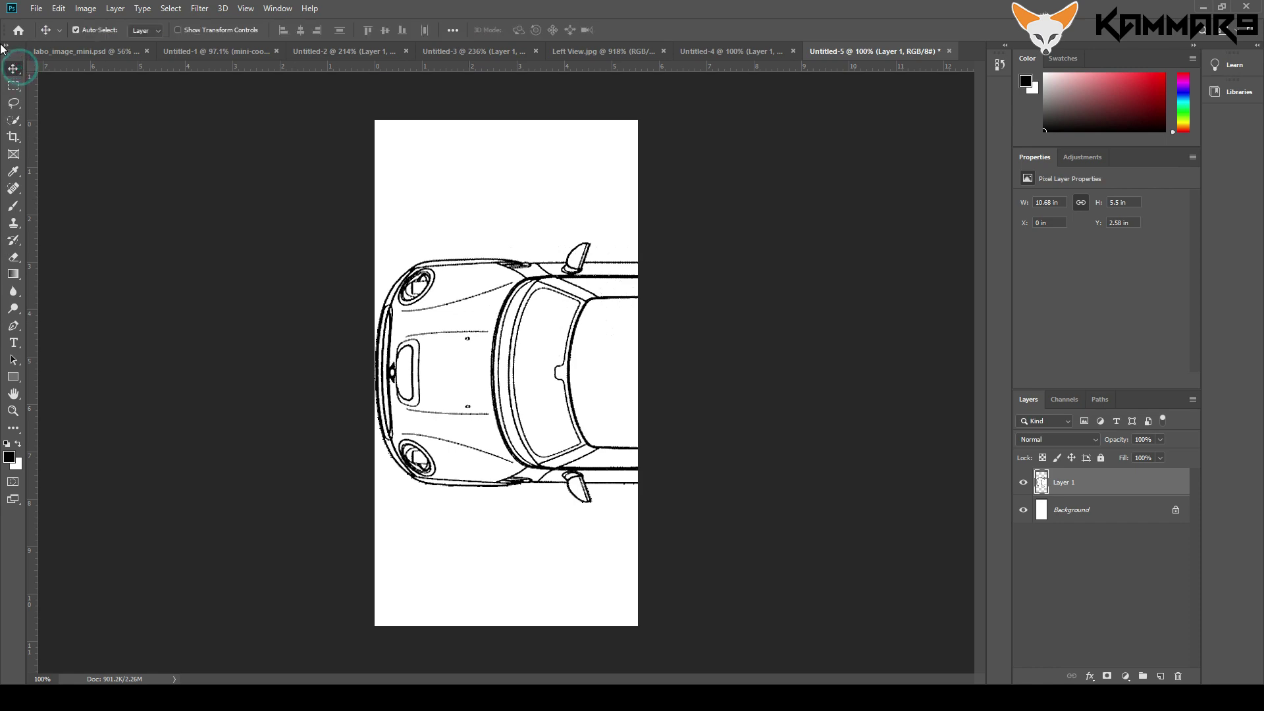
mouse_move(495, 337)
left_mouse_down()
mouse_move(513, 366)
mouse_move(532, 354)
left_mouse_up()
left_click(178, 29)
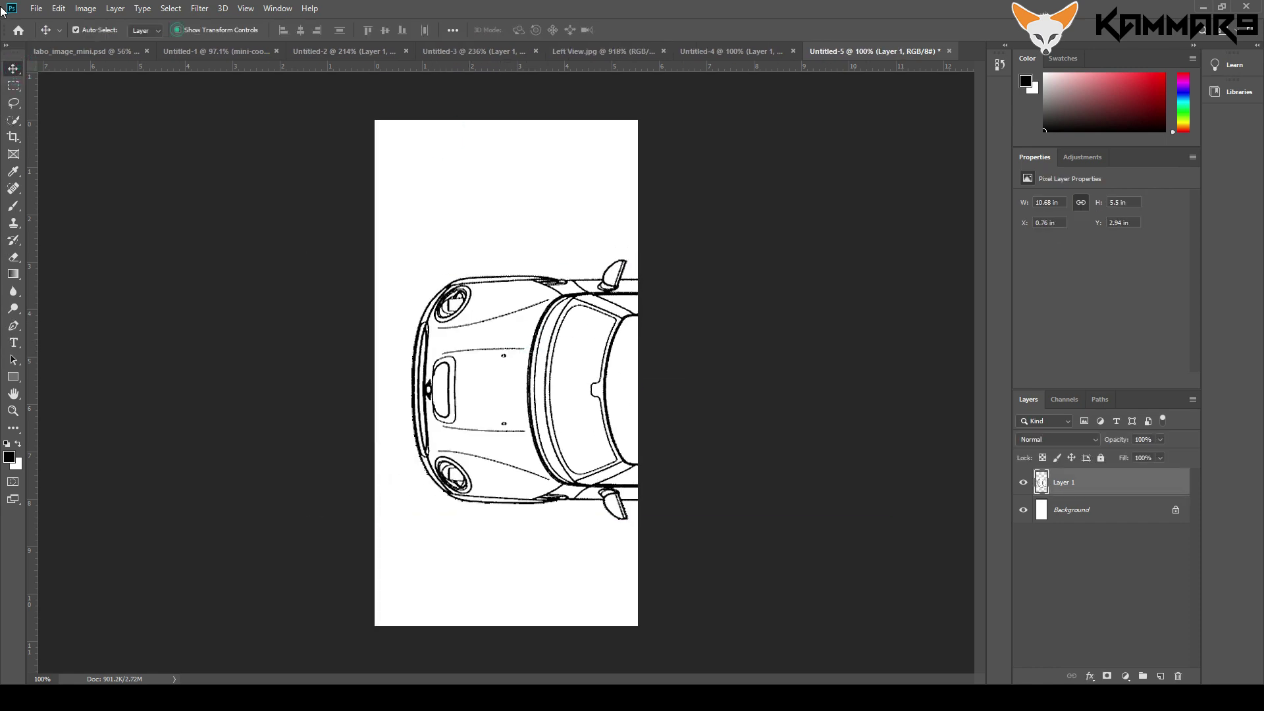
Step: Rotate the pasted top view by -90° and align it with the canvas corner
left_click_drag(925, 265, 580, 149)
left_click_drag(613, 216, 482, 213)
left_click_drag(567, 199, 516, 165)
left_click_drag(435, 406, 437, 403)
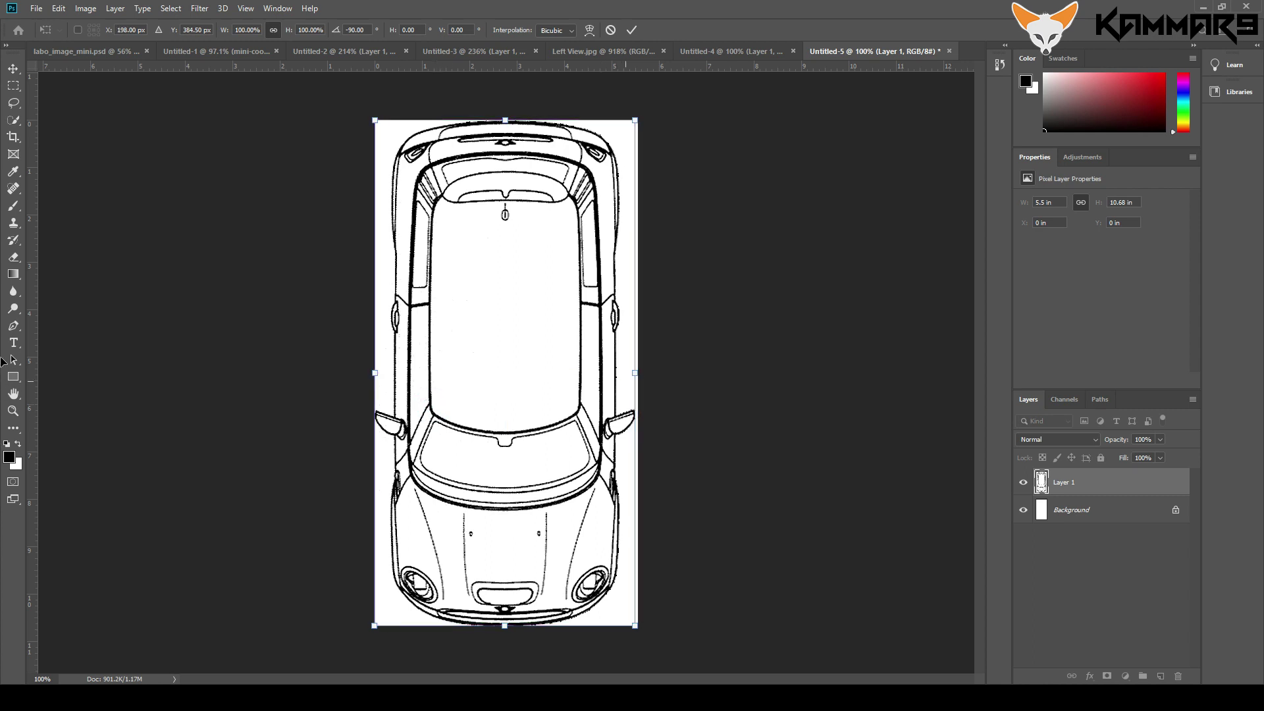
Step: Stretch the top view across to the full canvas width, scaling it to 101.03%, and inspect both mirror tips
mouse_move(634, 373)
left_mouse_down()
mouse_move(665, 372)
mouse_move(482, 373)
mouse_move(637, 372)
left_mouse_up()
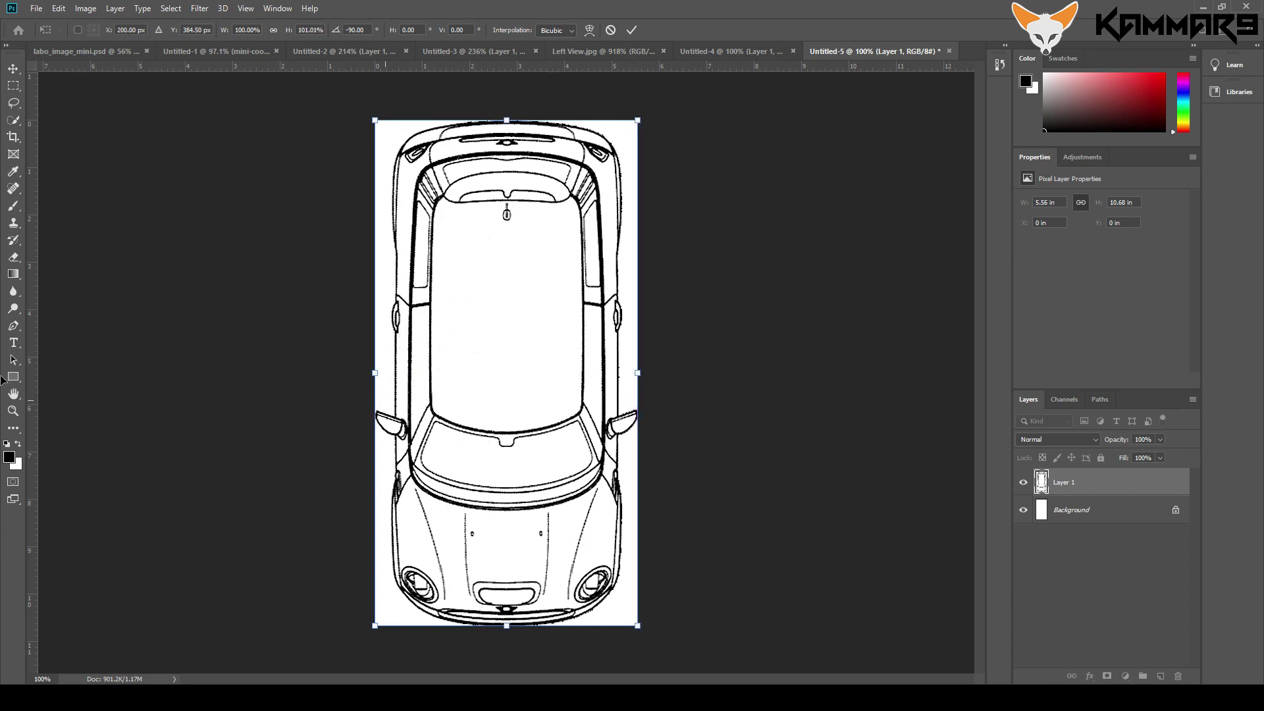
scroll(381, 393, "up", 17)
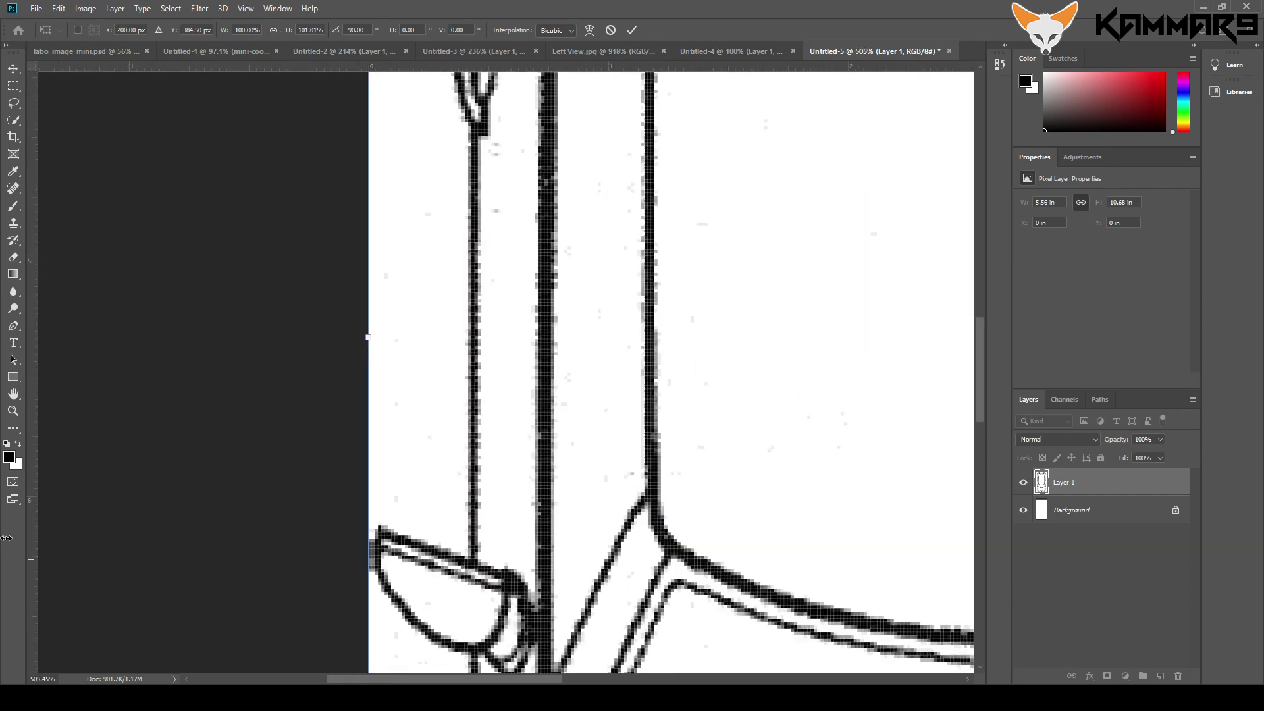
scroll(5, 538, "up", 6)
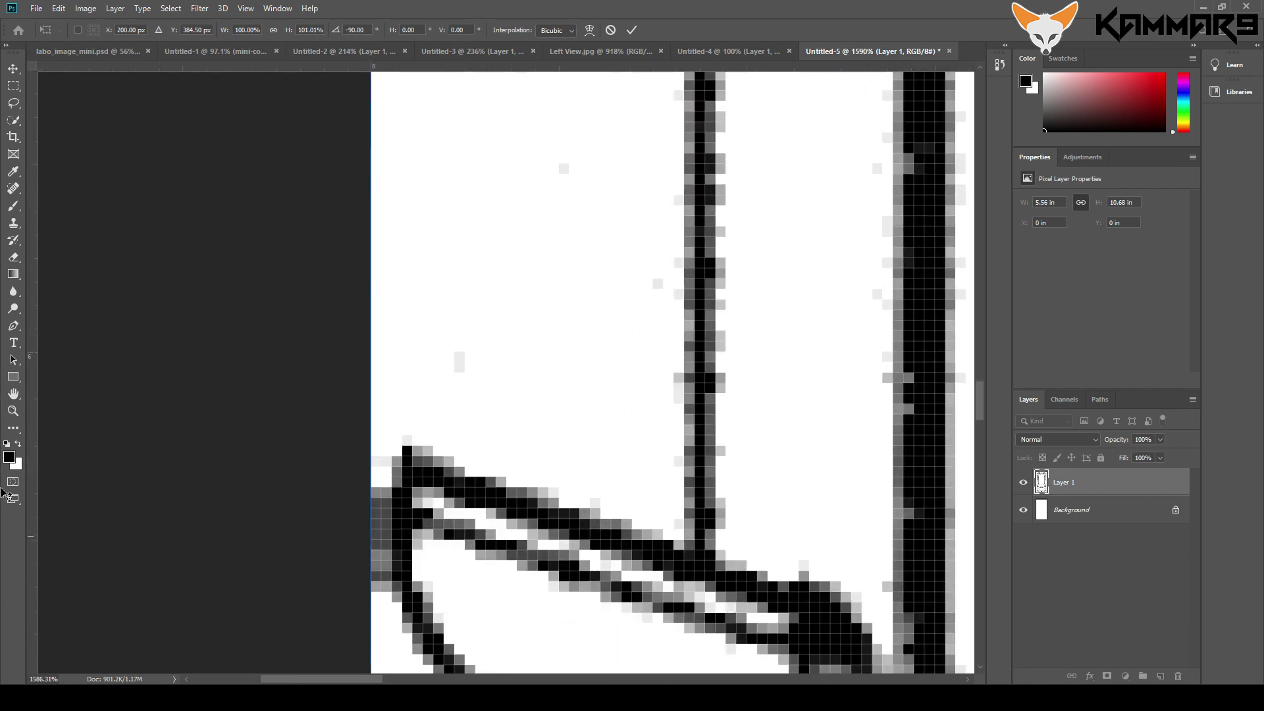
scroll(3, 491, "down", 10)
scroll(6, 406, "up", 3)
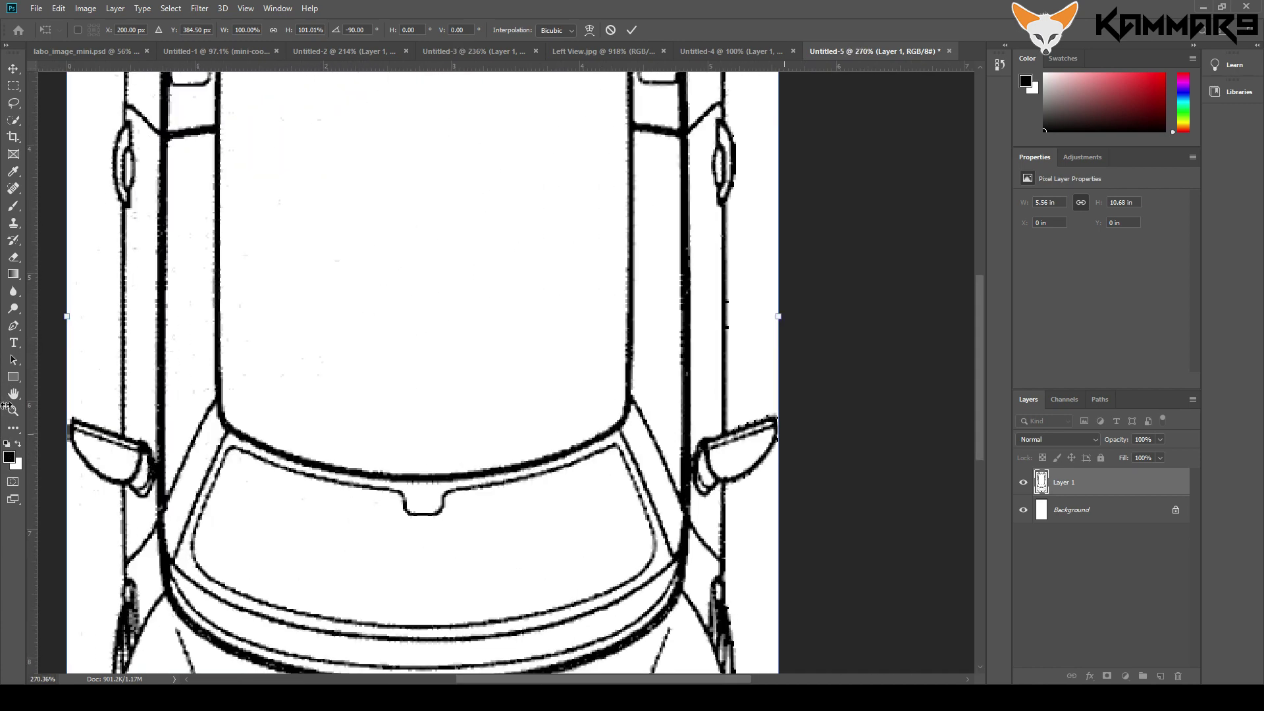
scroll(7, 407, "up", 4)
scroll(3, 377, "down", 2)
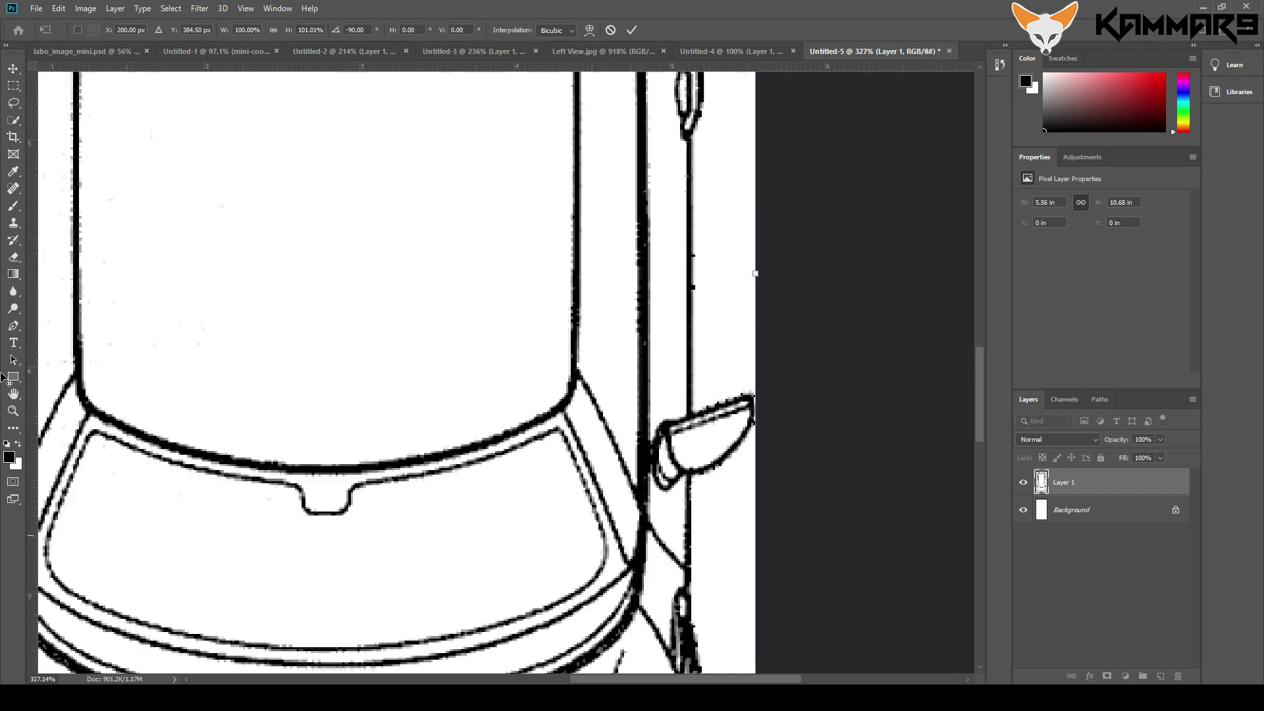
scroll(3, 378, "down", 5)
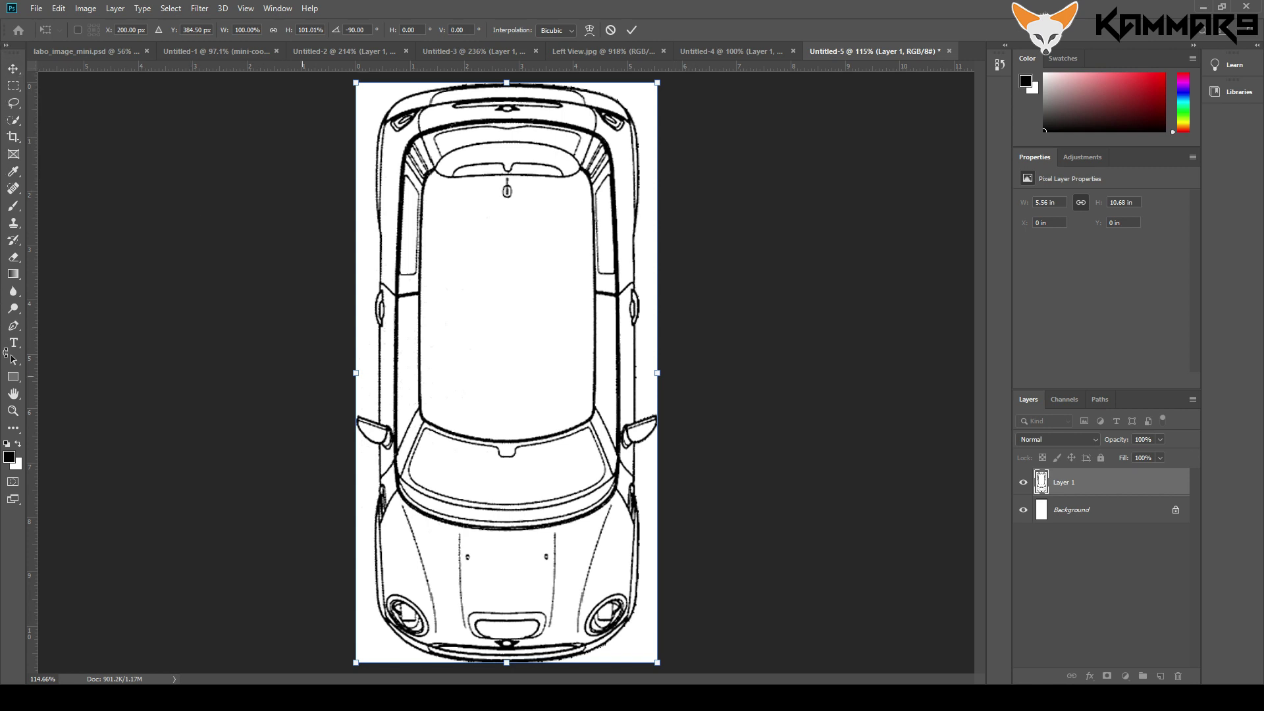
left_click(263, 367)
left_click(290, 378)
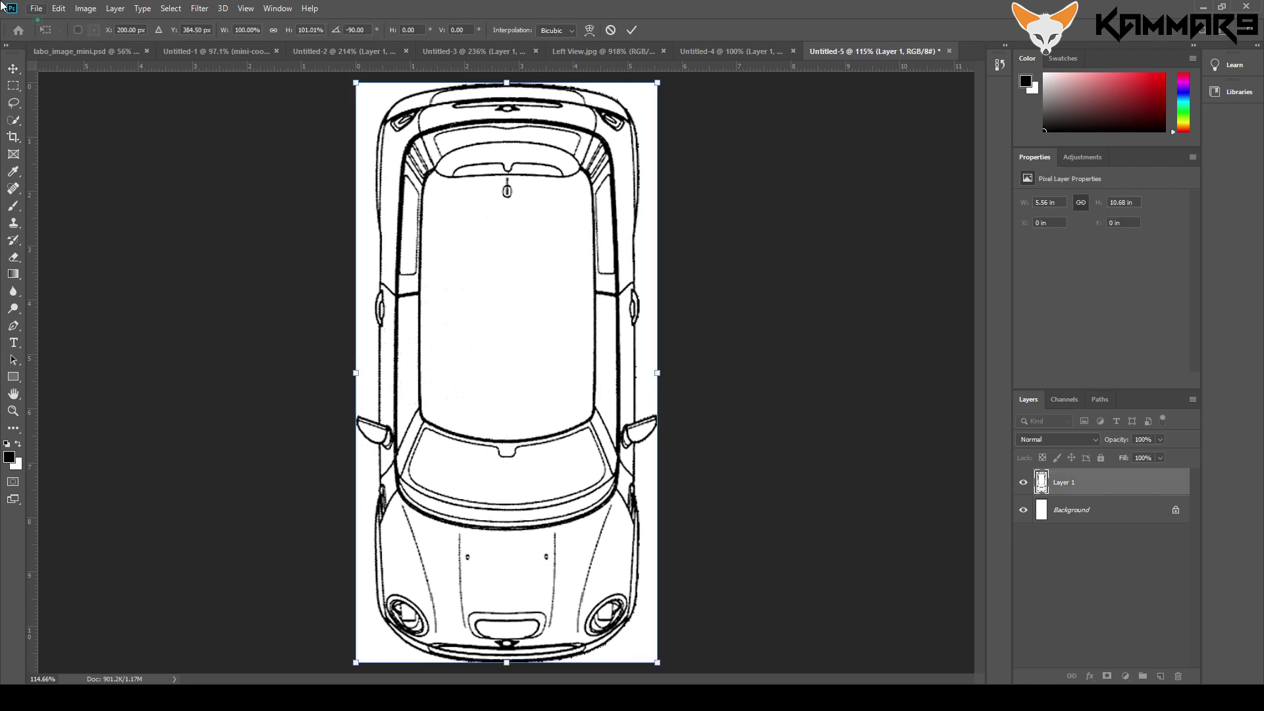
Step: Apply the pending transformation to the top view and start saving the document in JPEG format in the Mini_cooper Blueprint folder
left_click(36, 9)
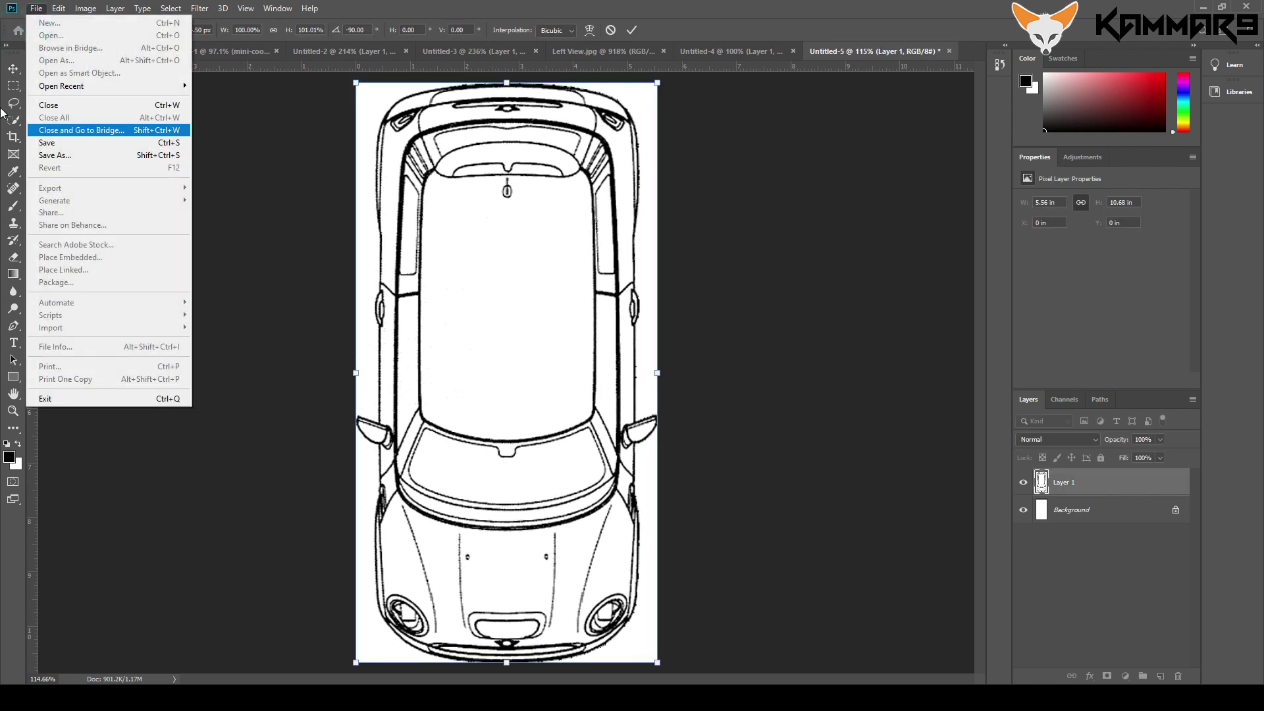
key("Return")
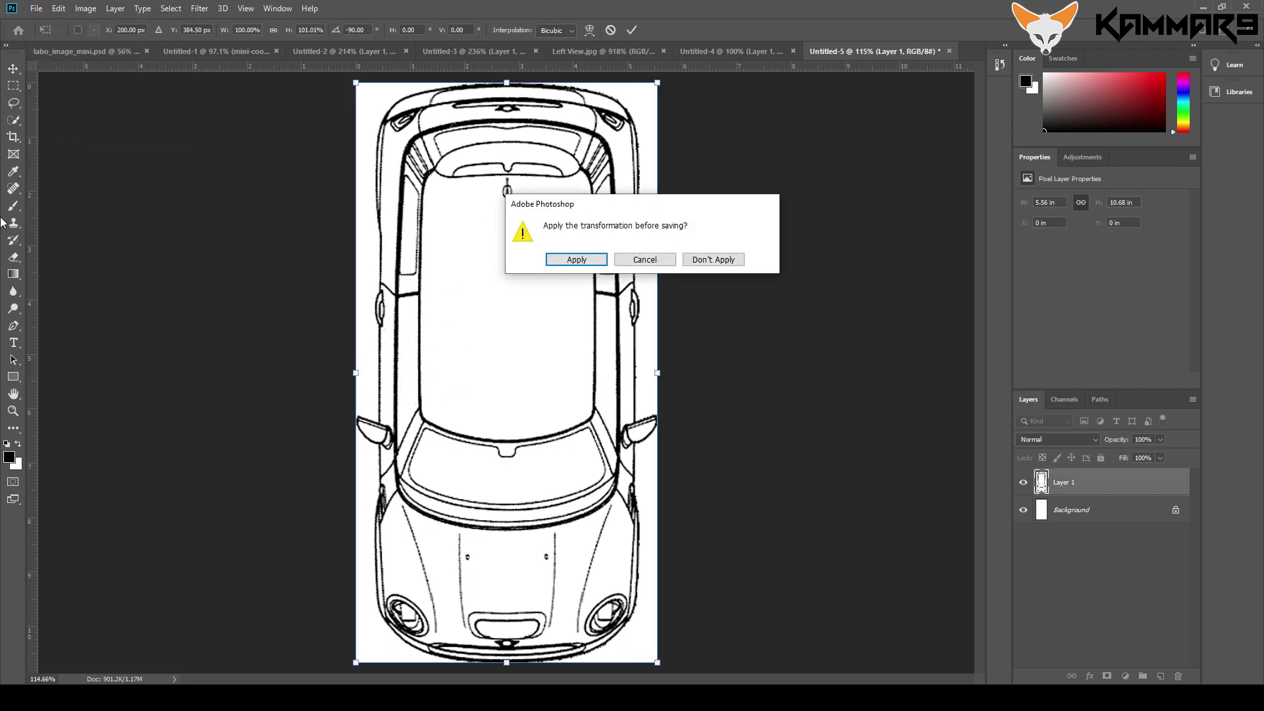
key("Return")
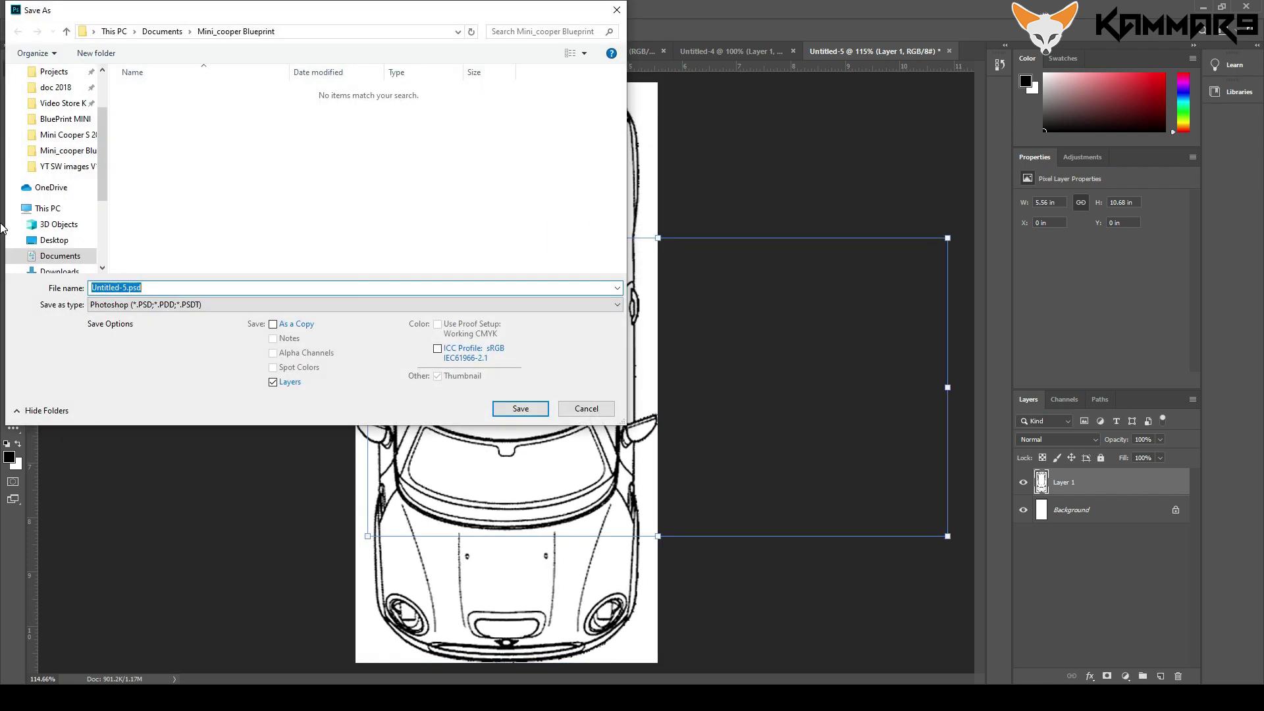
key("Tab")
key("alt+Down")
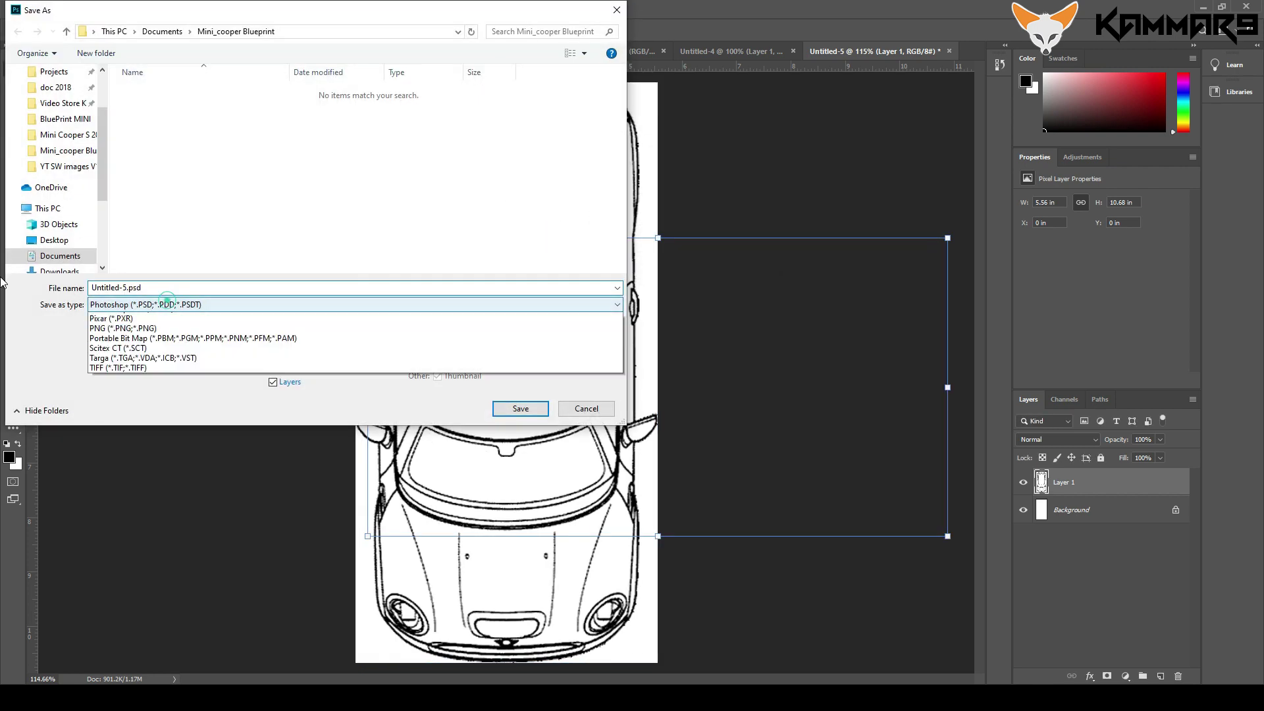
key("j")
key("Return")
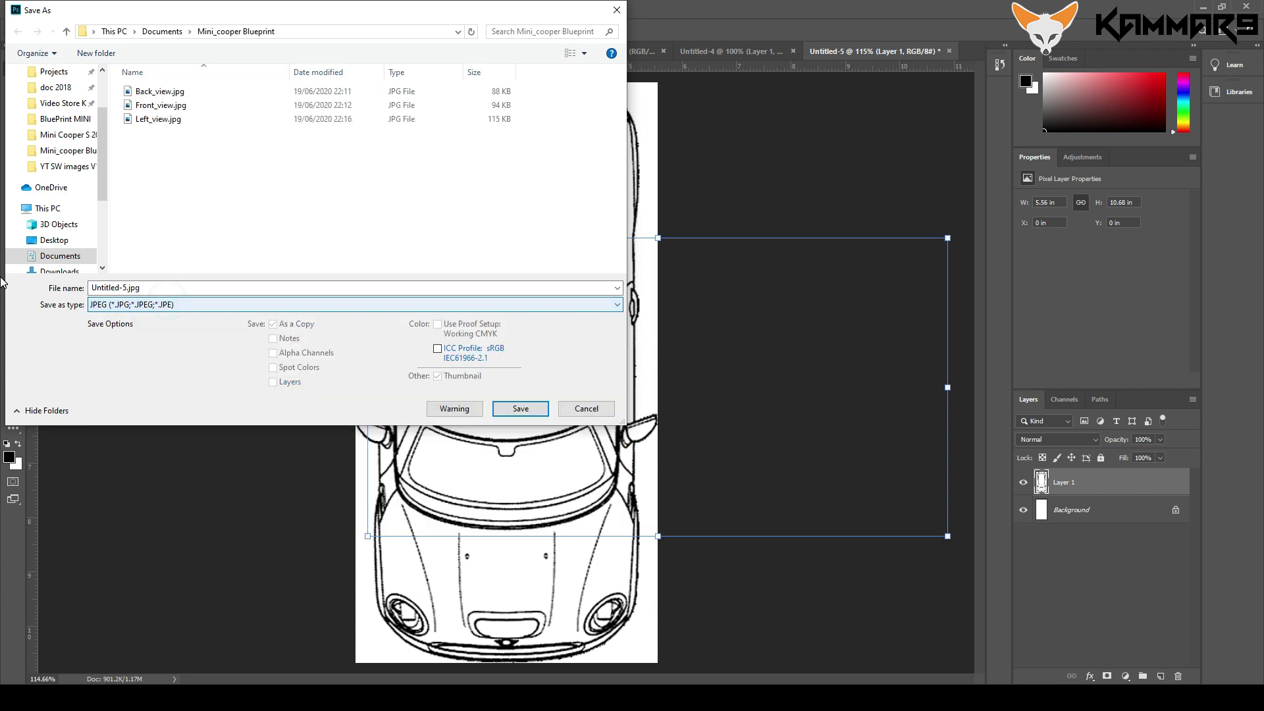
Step: Name the file Top_view.jpg, save it as a progressive JPEG at maximum quality 12, and deselect the layer
left_click(166, 119)
left_click(104, 288)
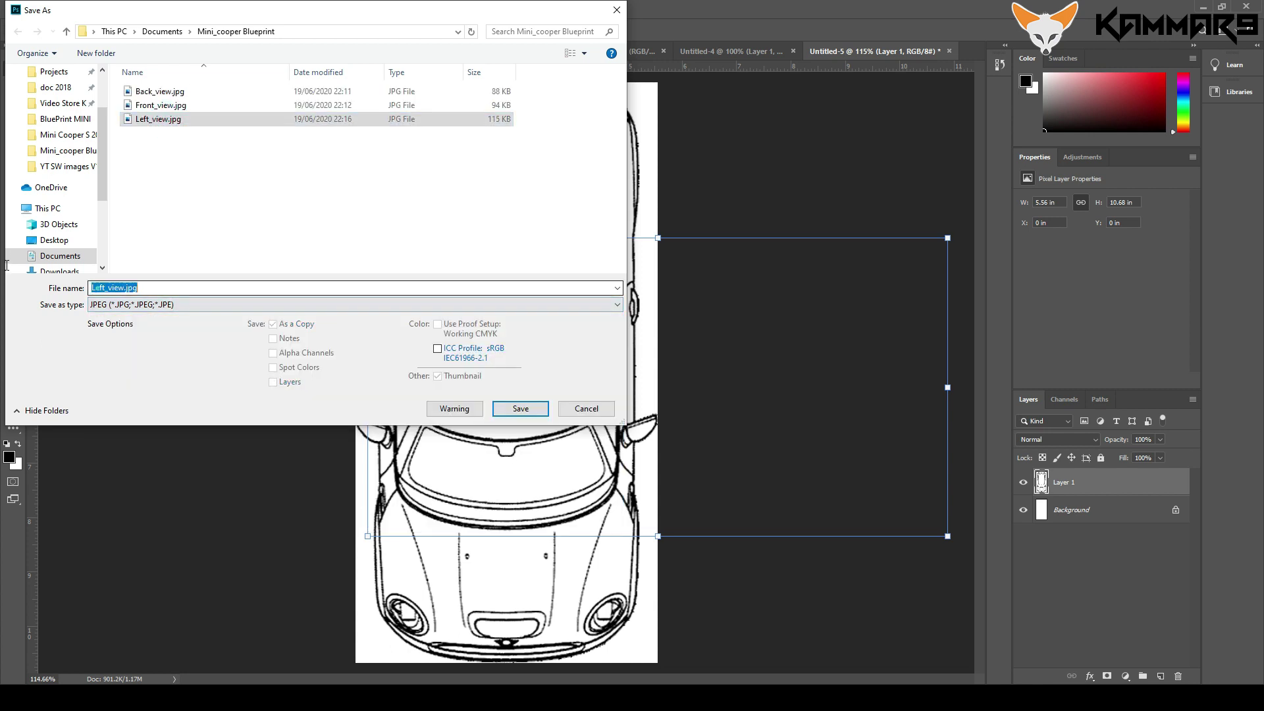
left_click_drag(104, 287, 7, 266)
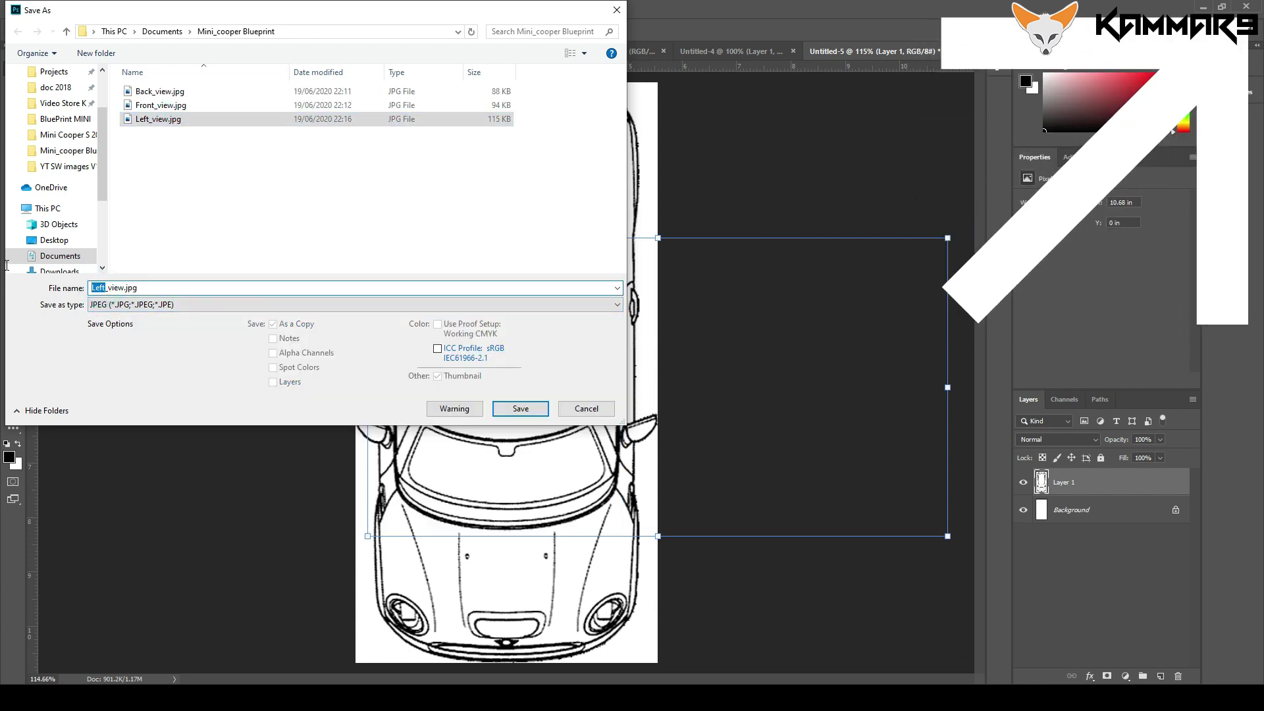
type("Top")
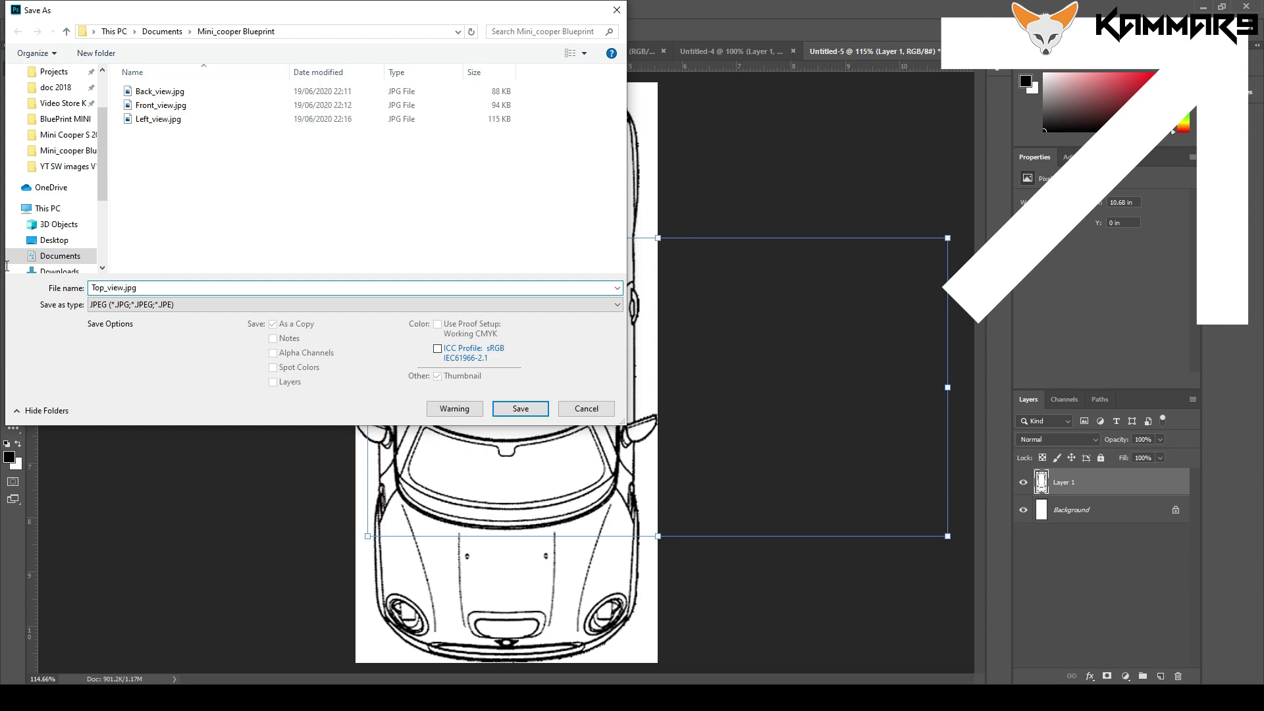
key("Return")
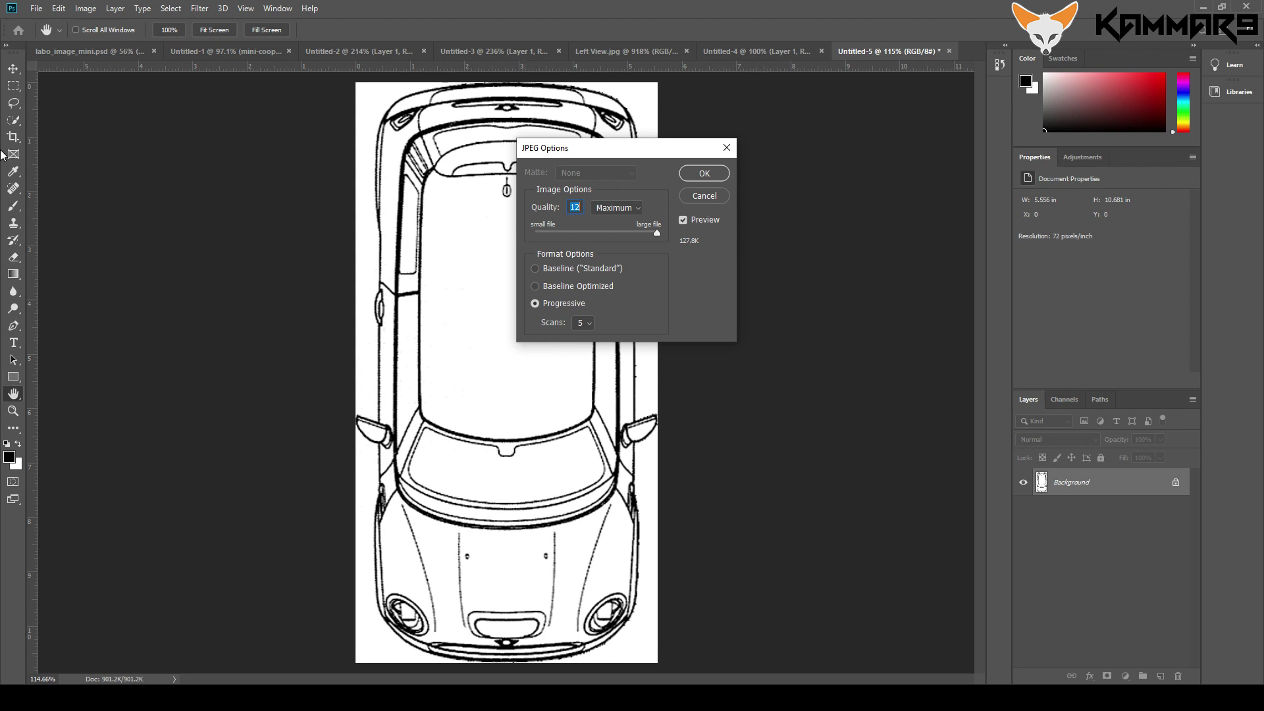
key("Return")
key("v")
key("ctrl+j")
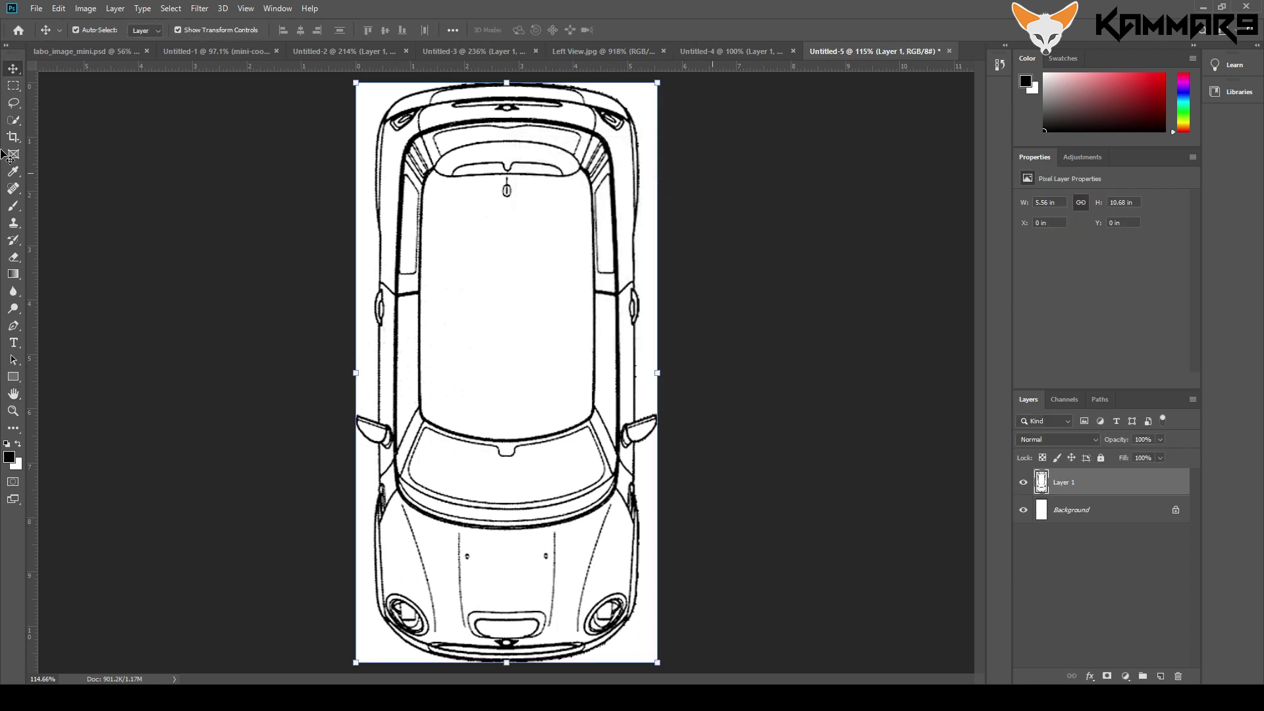
left_click(720, 302)
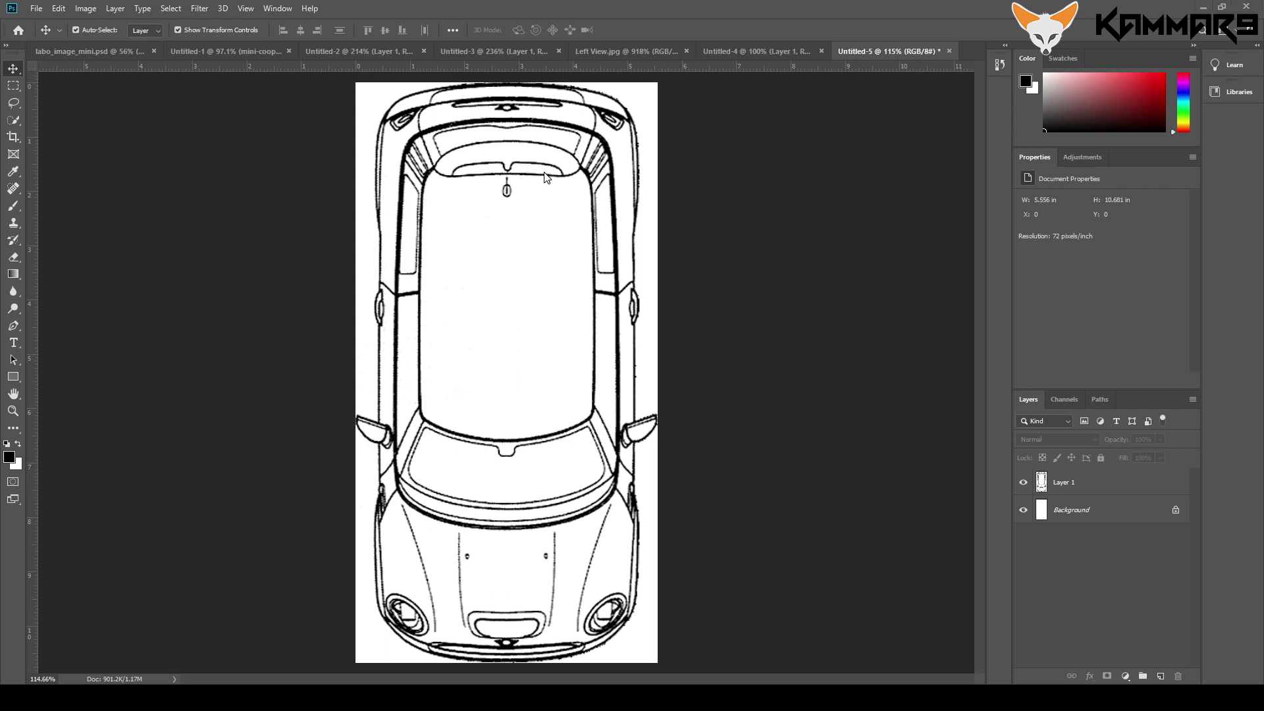
Step: Switch to File Explorer to review the view images in the BluePrint MINI folder, and return to the top view in Photoshop
left_click_drag(1263, 200, 773, 177)
left_click_drag(595, 339, 962, 340)
left_click_drag(940, 170, 943, 181)
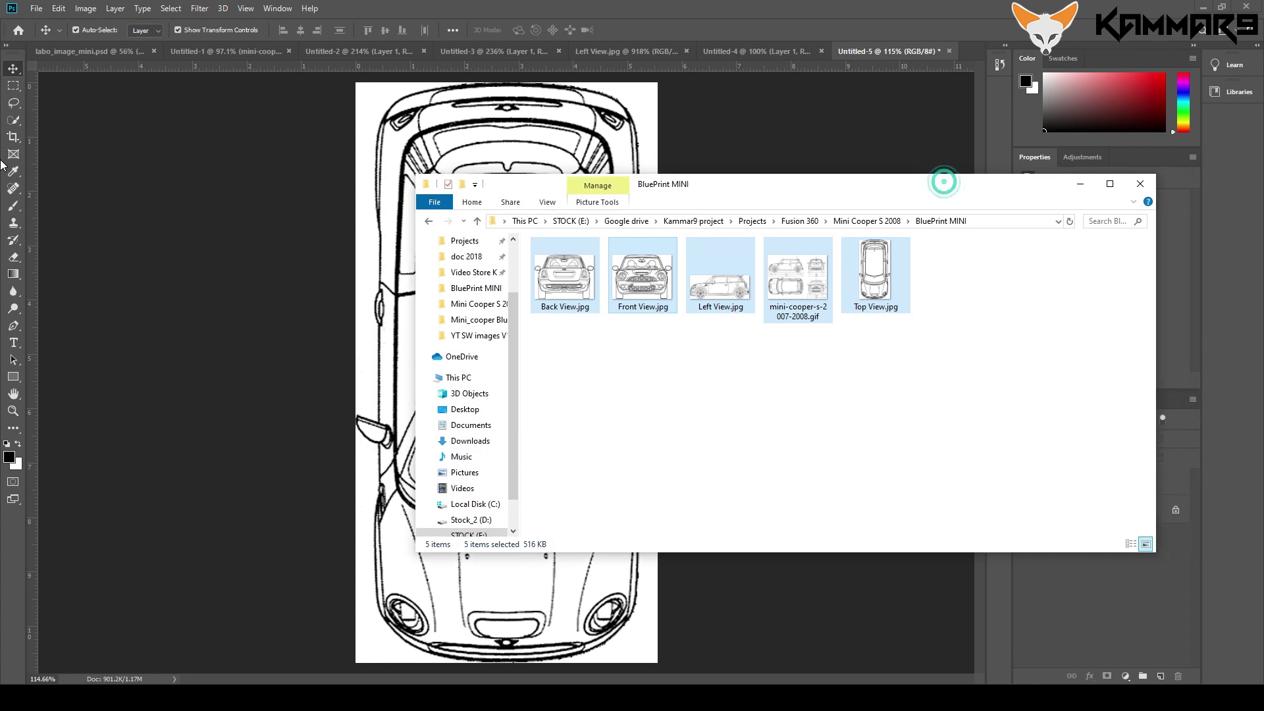
left_click(783, 425)
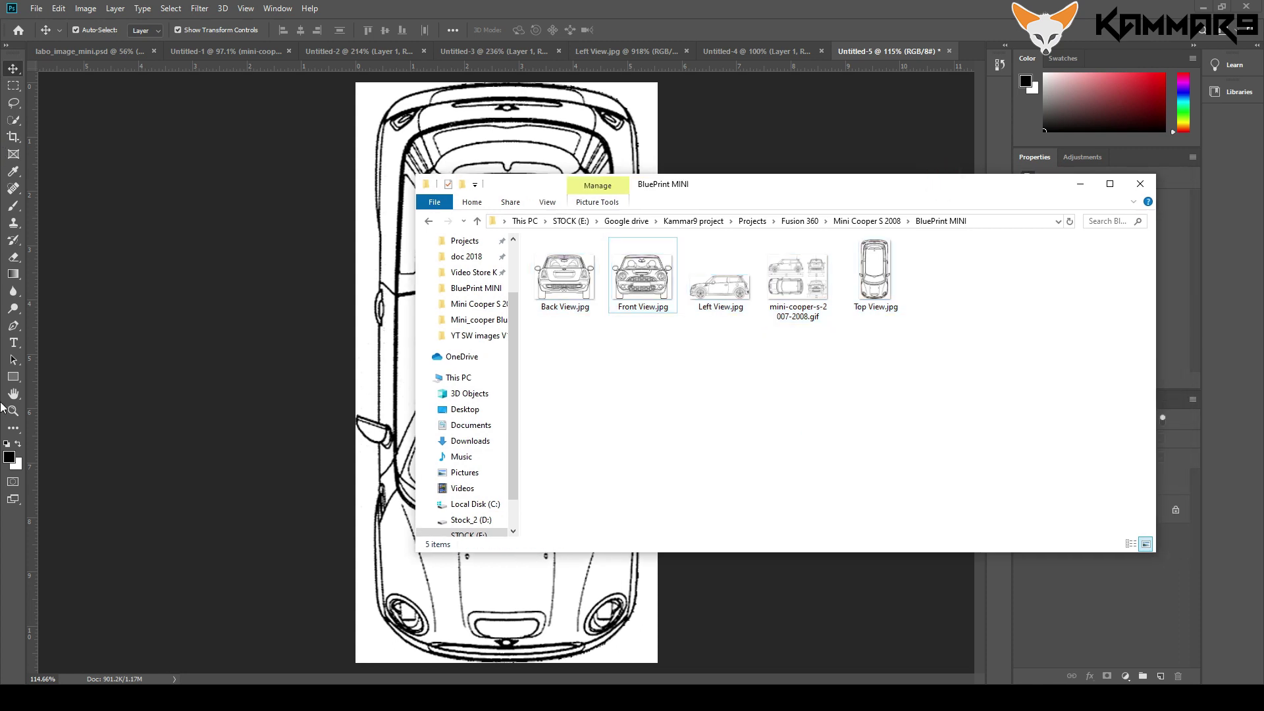
left_click_drag(903, 177, 1263, 184)
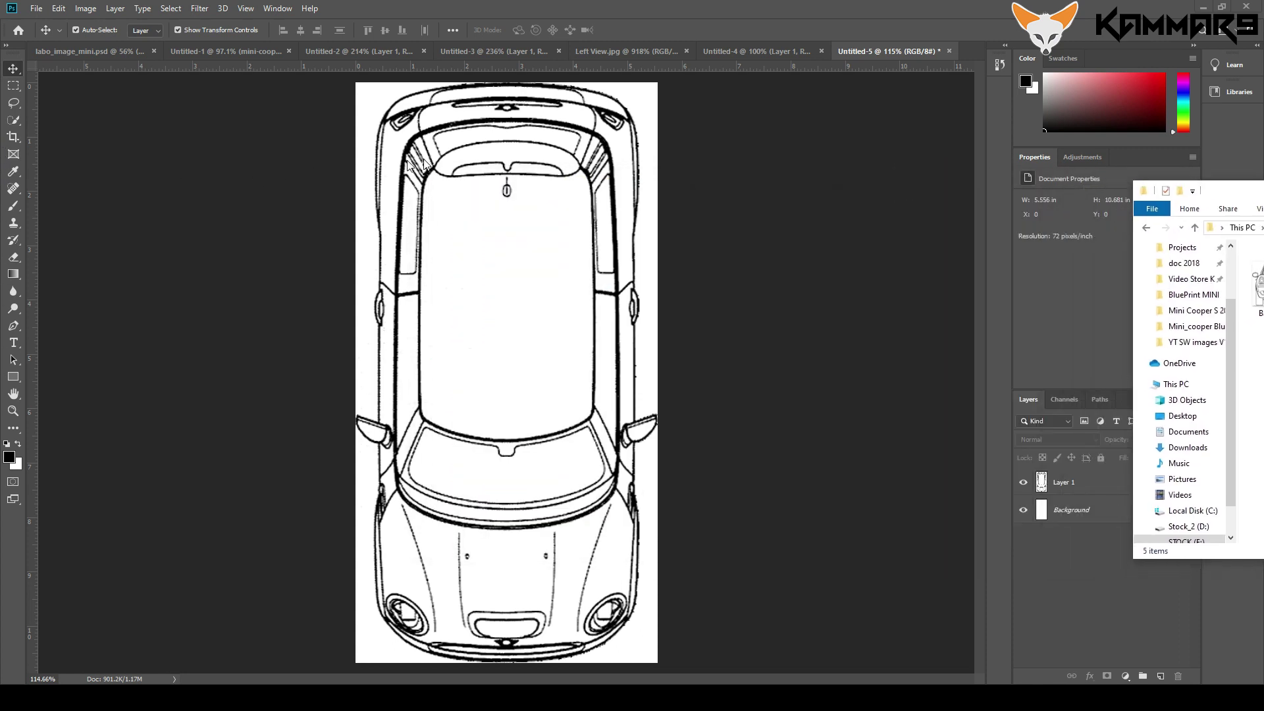
left_click(425, 163)
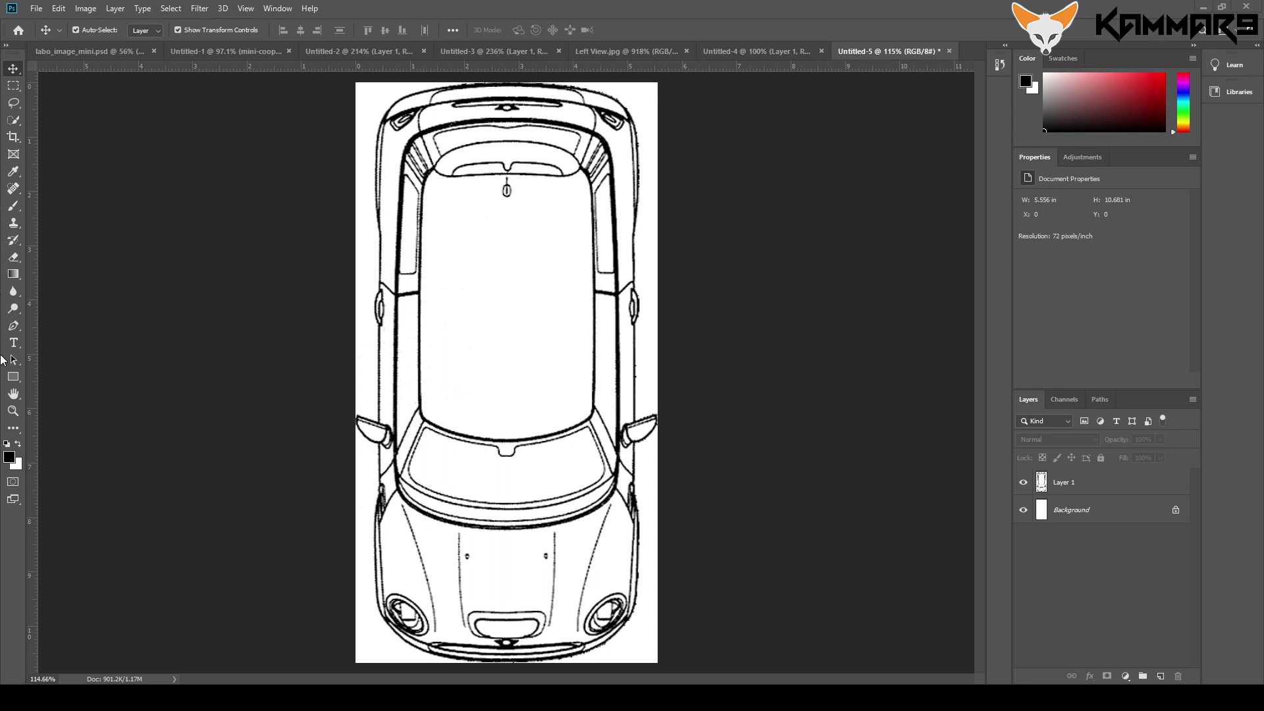